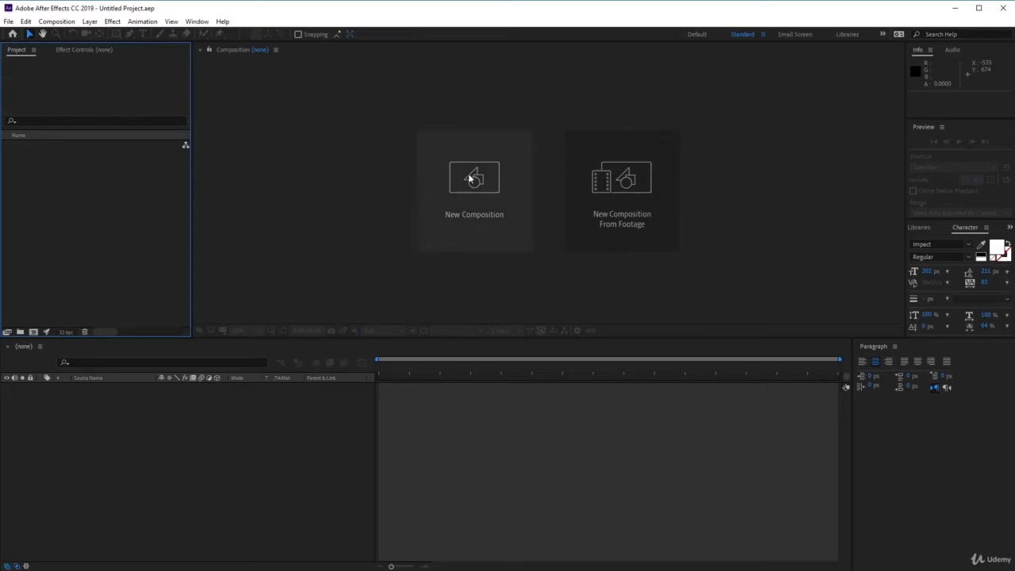
# Create a new composition named Collision Text with the existing HDTV 1080 29.97 settings.
pyautogui.click(470, 177)
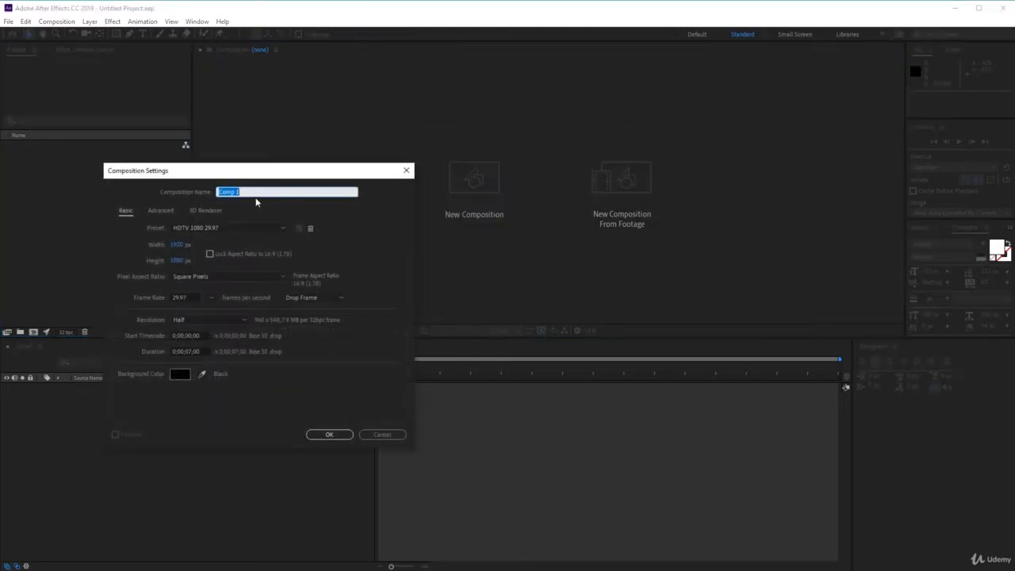
pyautogui.write('Collision')
pyautogui.click(329, 434)
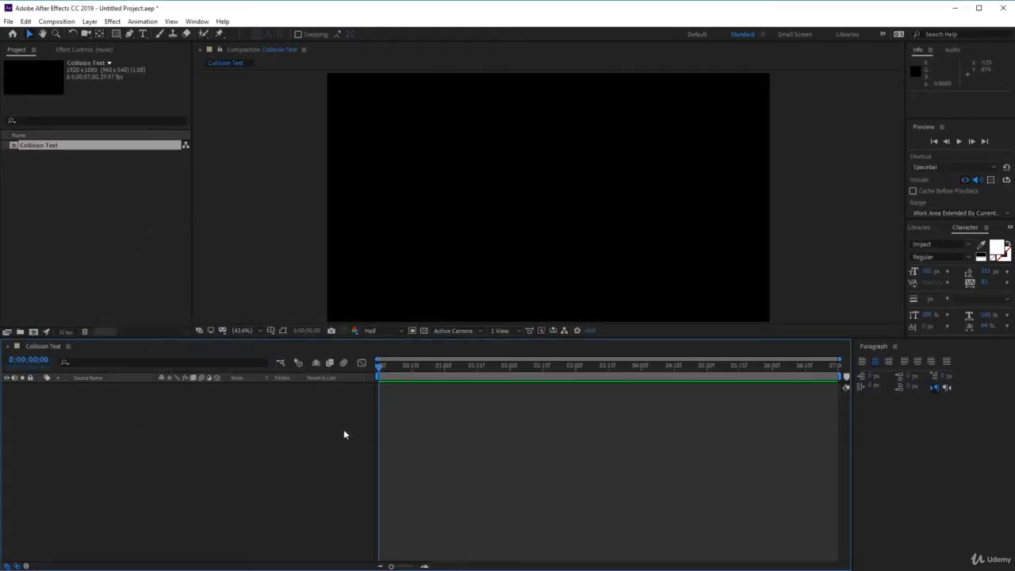
# Add a text layer reading "collision" near the middle of the Collision Text composition.
pyautogui.click(144, 36)
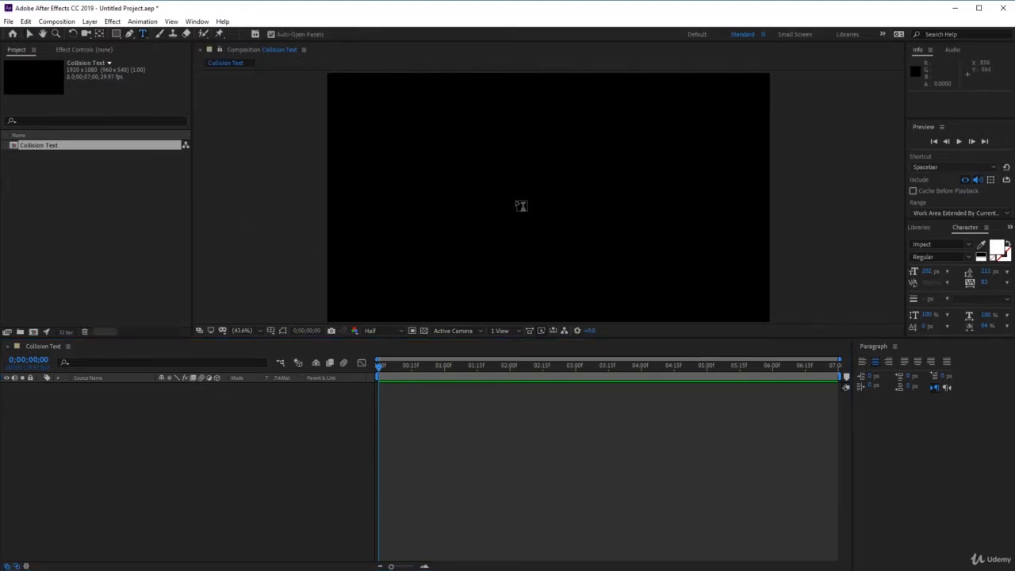
pyautogui.click(516, 198)
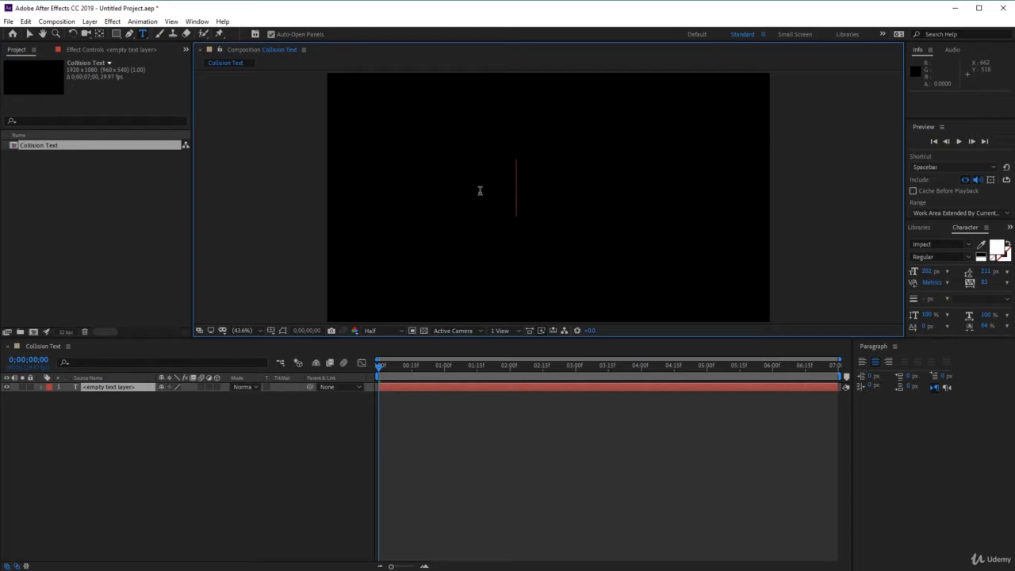
pyautogui.write('coll')
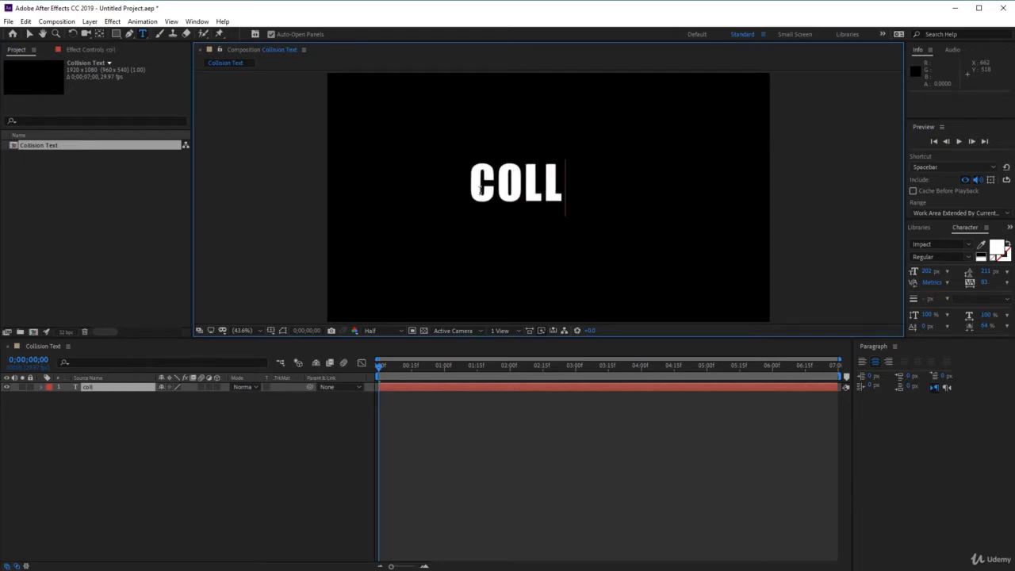
pyautogui.write('ision')
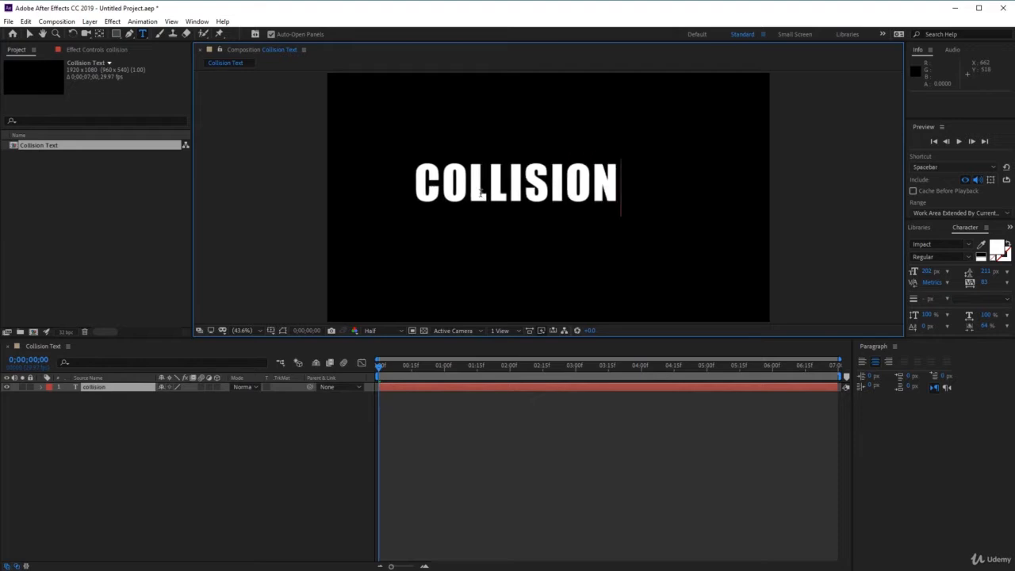
# Centre the COLLISION text in the frame using the Title/Action Safe overlay as a reference, and hide the overlay again.
pyautogui.click(28, 34)
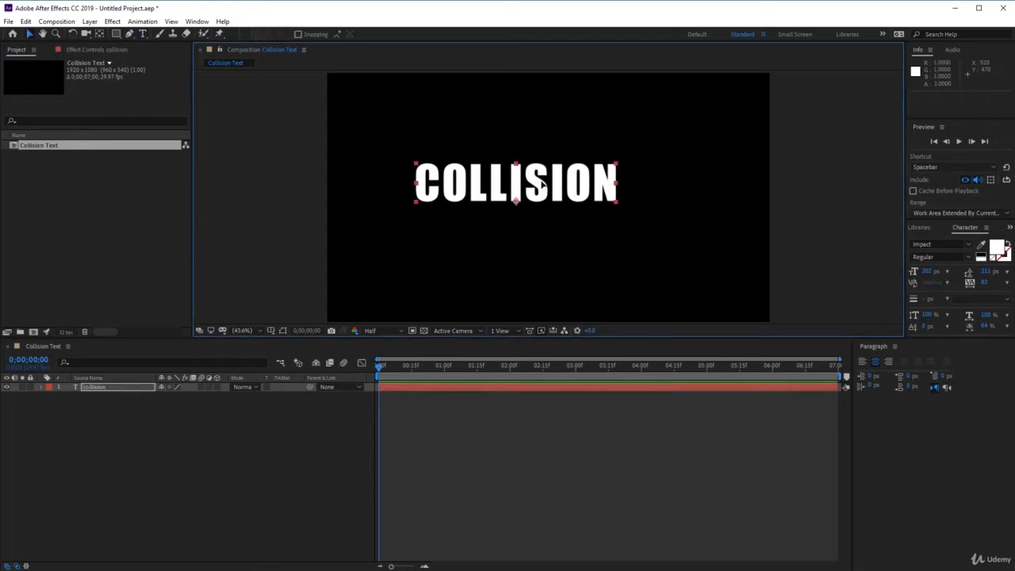
pyautogui.moveTo(543, 182); pyautogui.dragTo(583, 194)
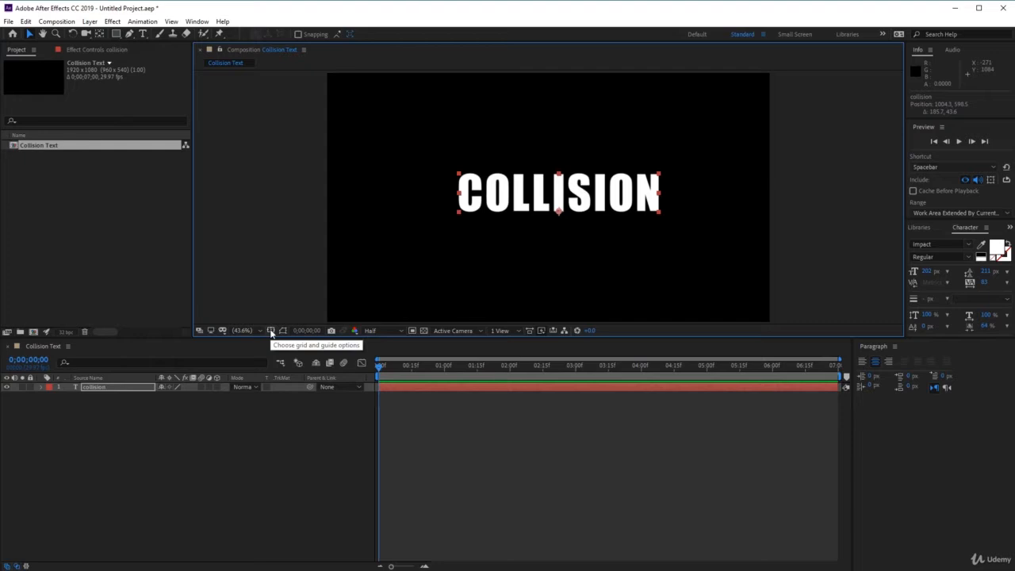
pyautogui.click(270, 332)
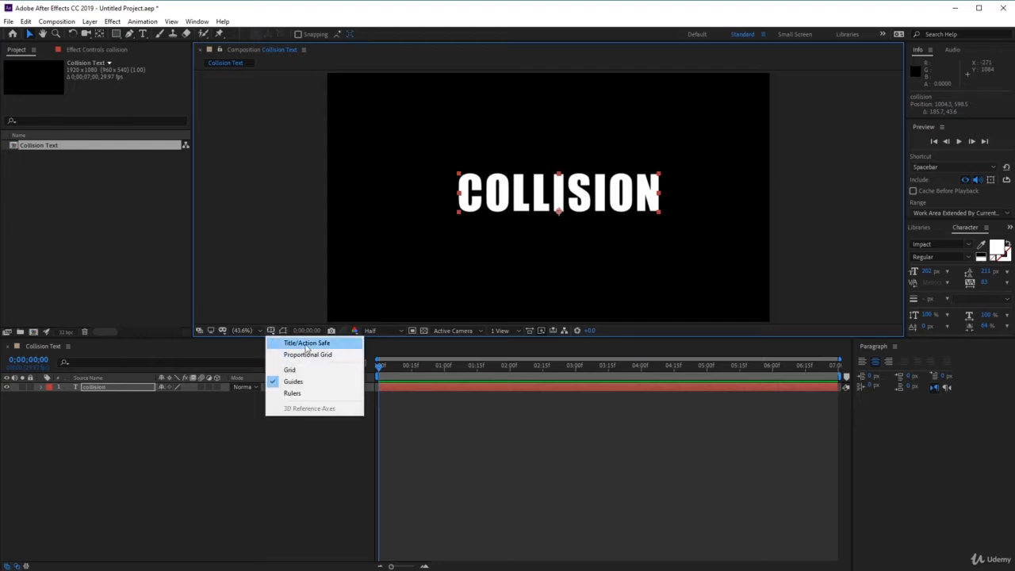
pyautogui.click(307, 348)
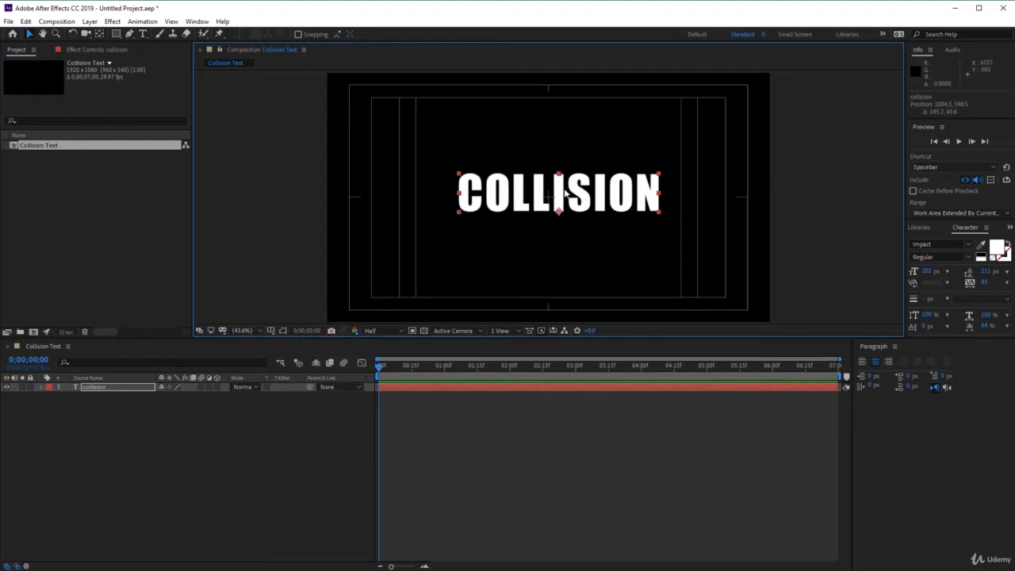
pyautogui.moveTo(564, 191)
pyautogui.mouseDown()
pyautogui.moveTo(571, 199)
pyautogui.moveTo(555, 177)
pyautogui.moveTo(560, 196)
pyautogui.mouseUp()
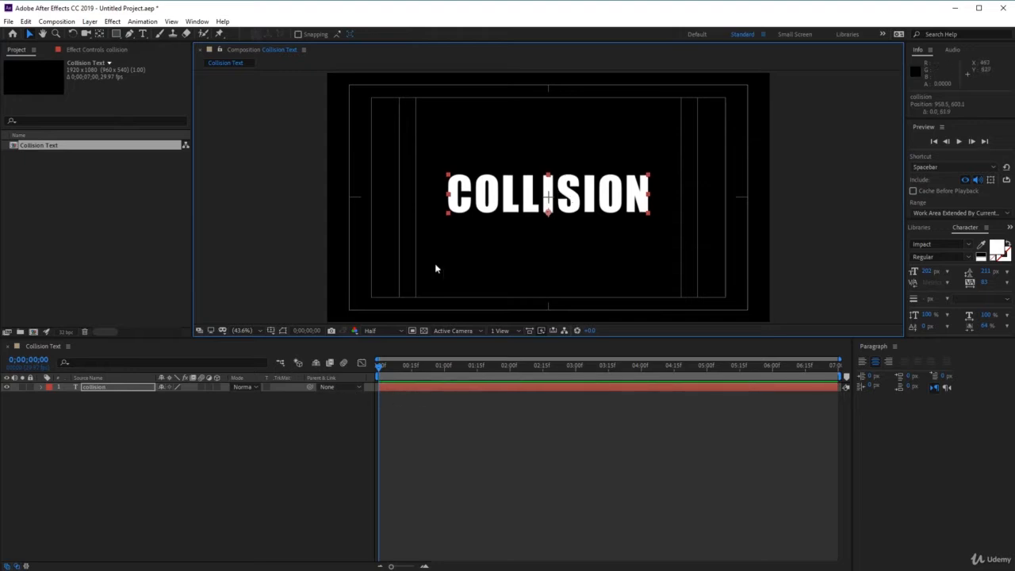
pyautogui.click(270, 330)
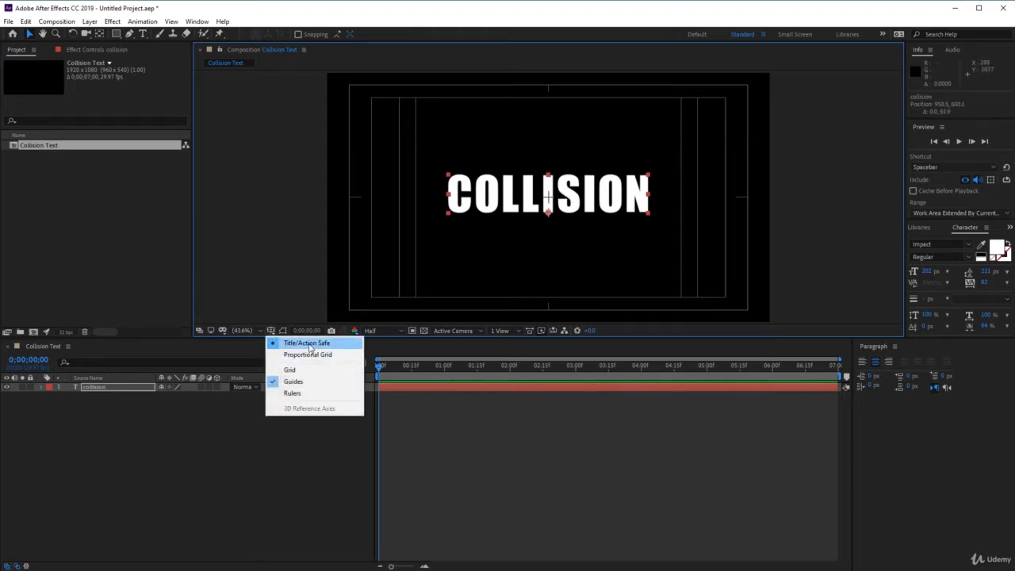
pyautogui.click(309, 349)
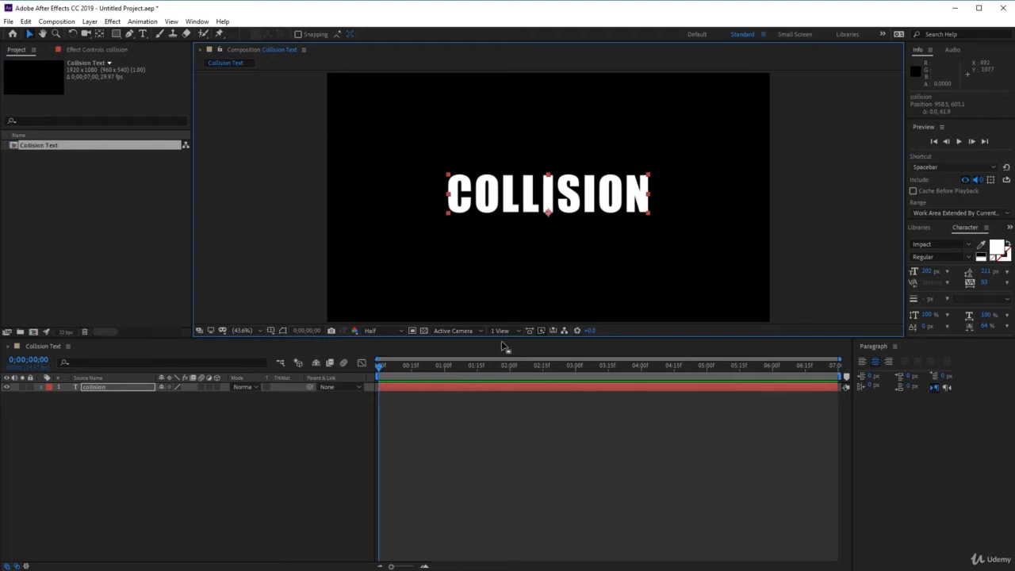
# Pre-compose the collision text layer into a new composition named "collision alpha".
pyautogui.click(133, 388)
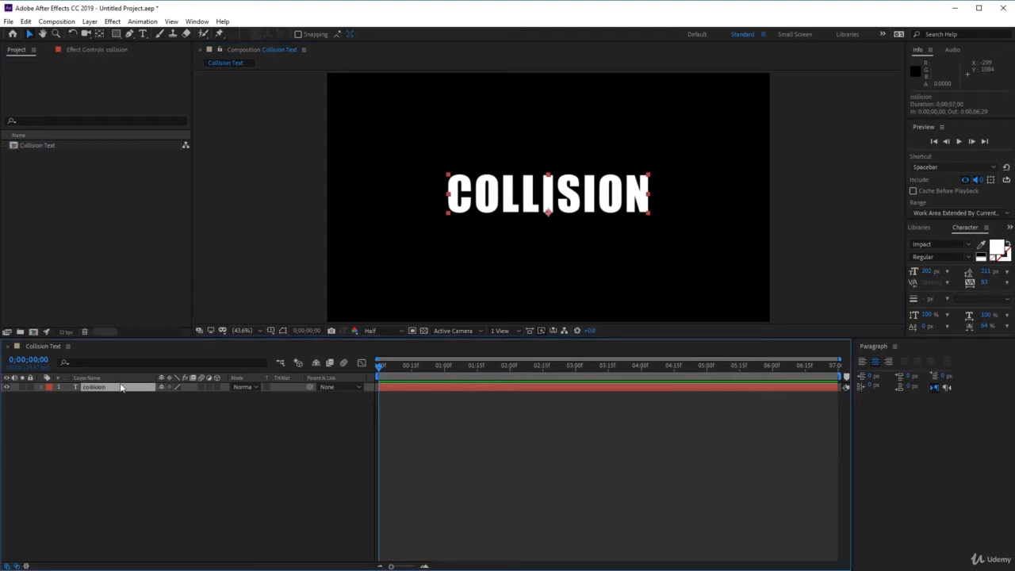
pyautogui.click(90, 21)
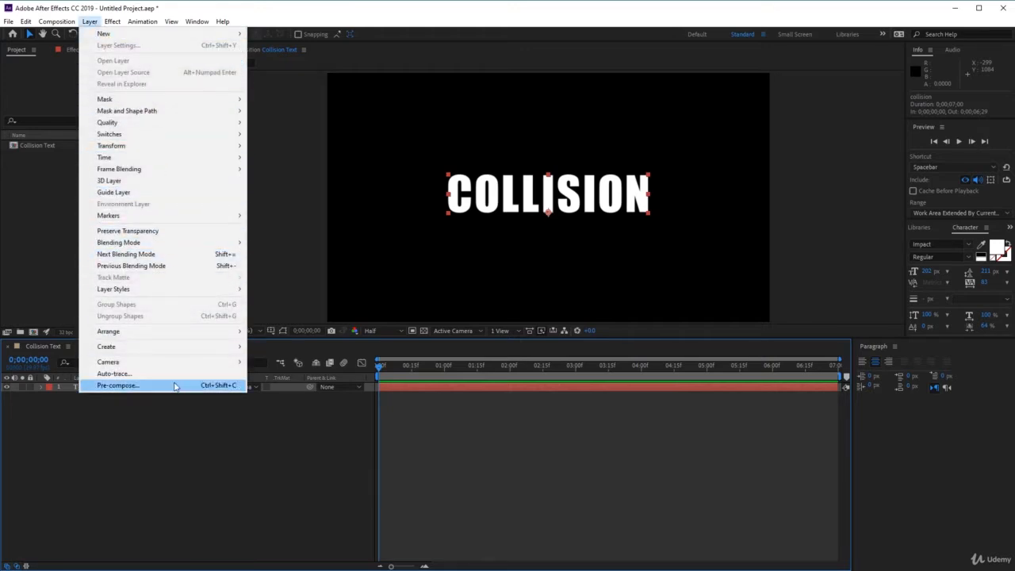
pyautogui.click(175, 387)
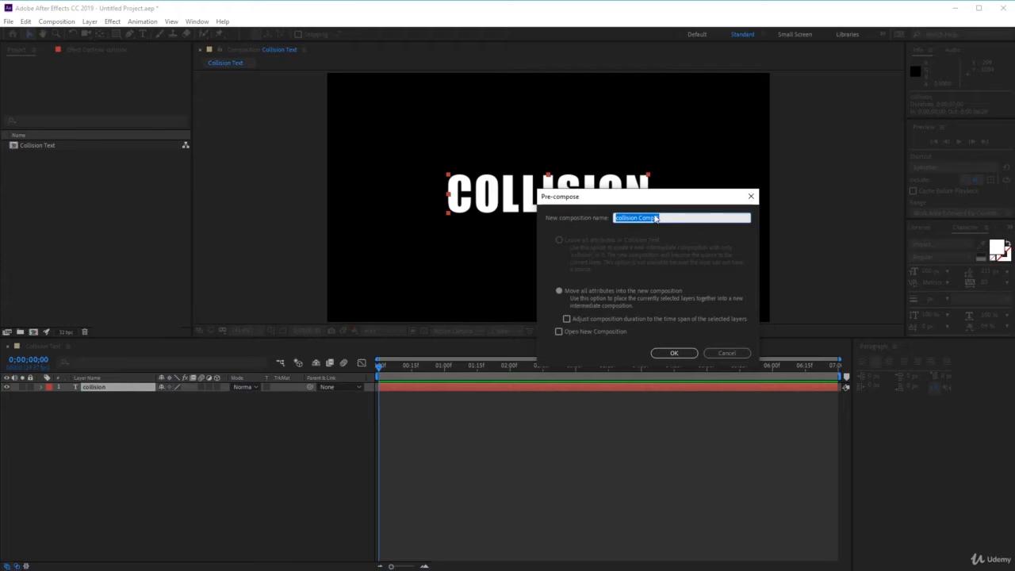
pyautogui.click(651, 218)
pyautogui.moveTo(639, 218); pyautogui.dragTo(719, 218)
pyautogui.write('alpha')
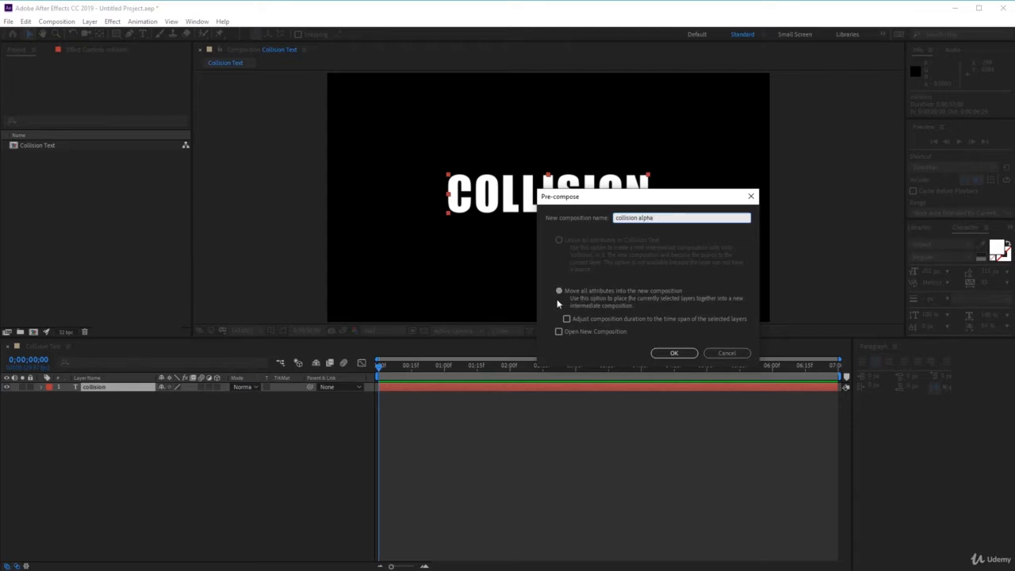
pyautogui.click(673, 353)
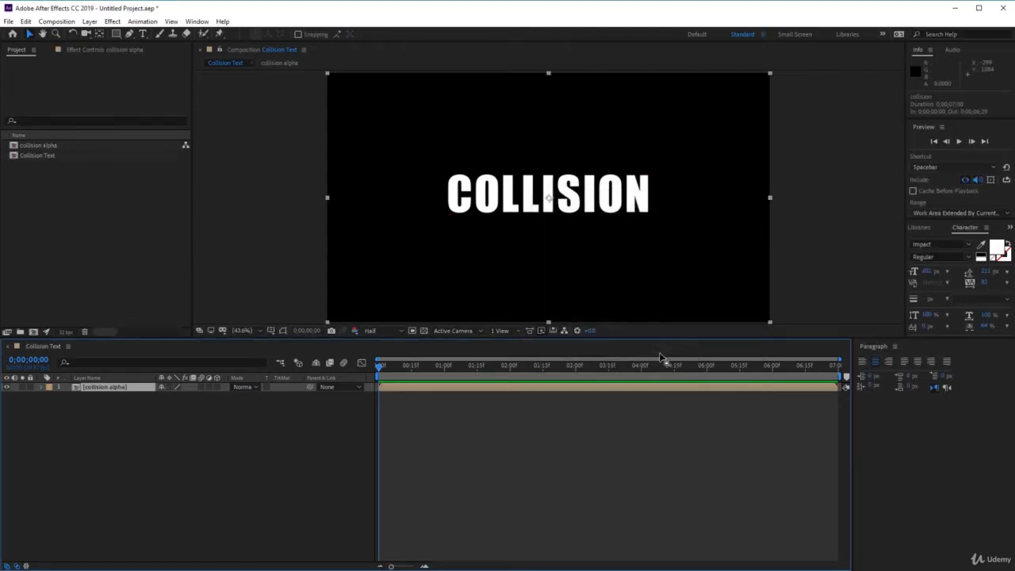
# Duplicate the collision alpha layer in the Collision Text composition.
pyautogui.click(110, 423)
pyautogui.click(120, 387)
pyautogui.hotkey('ctrl', 'd')
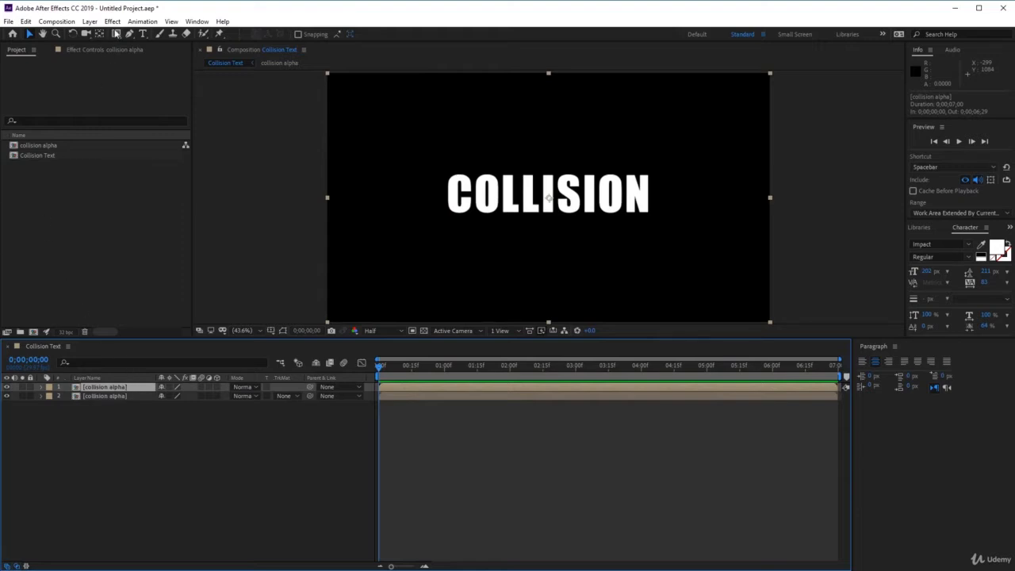
# Pre-compose the upper collision alpha layer as "collision bevel", moving all attributes into the new composition.
pyautogui.click(89, 22)
pyautogui.click(119, 384)
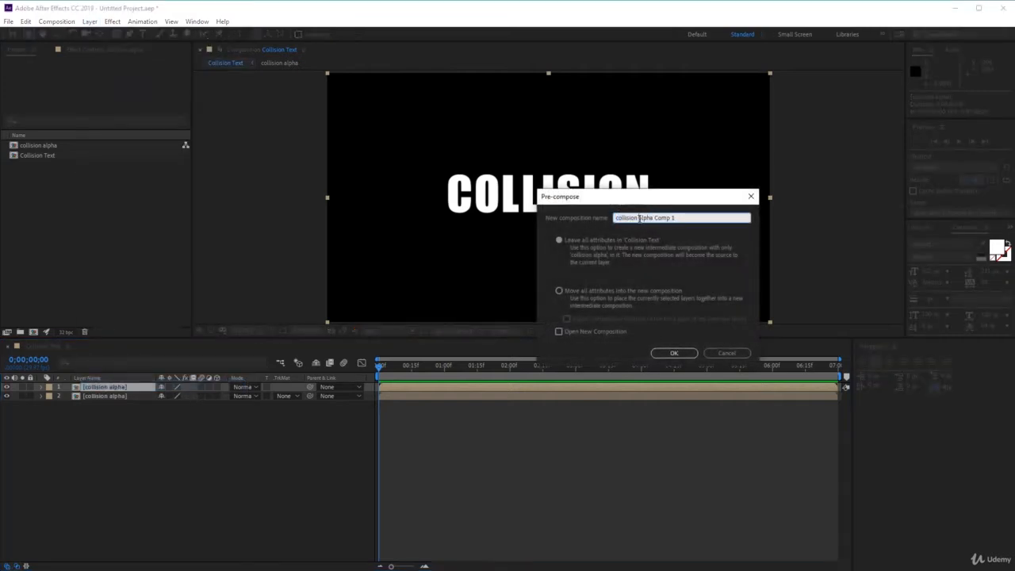
pyautogui.moveTo(639, 218); pyautogui.dragTo(787, 219)
pyautogui.write('beve')
pyautogui.click(612, 293)
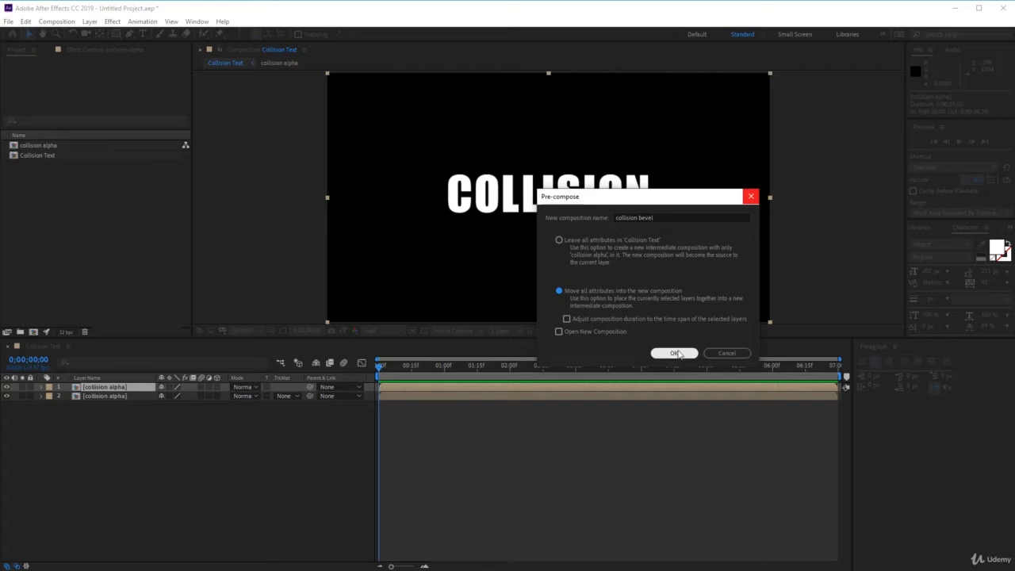
pyautogui.click(675, 353)
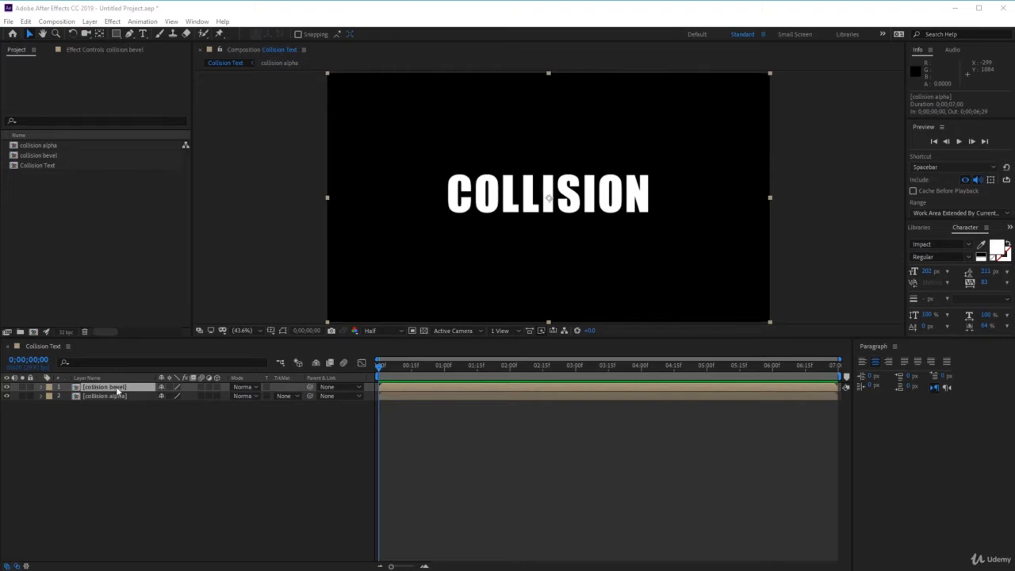
# Open the collision bevel composition and add an Inner Glow layer style to its collision alpha layer.
pyautogui.doubleClick(116, 387)
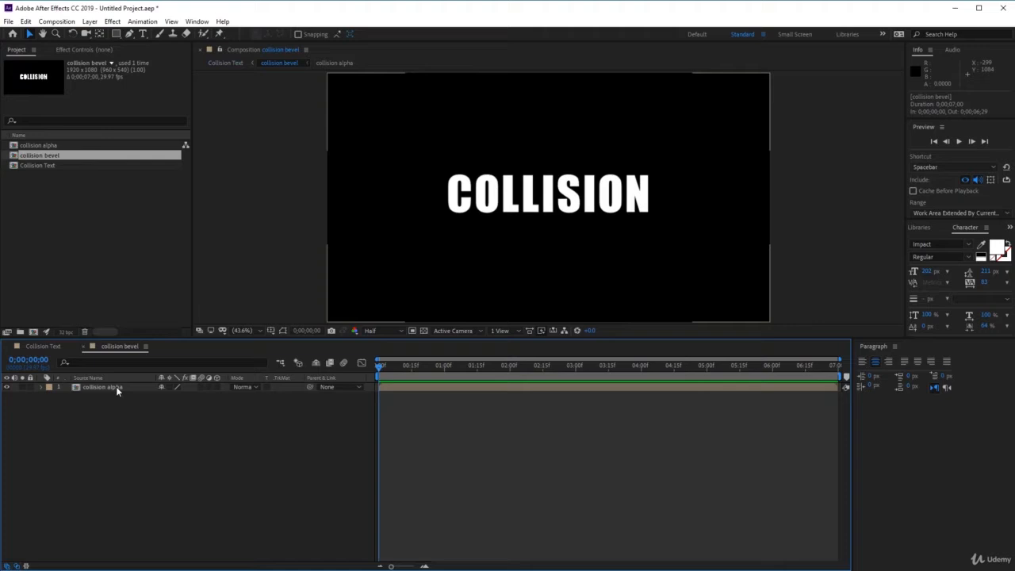
pyautogui.click(115, 387)
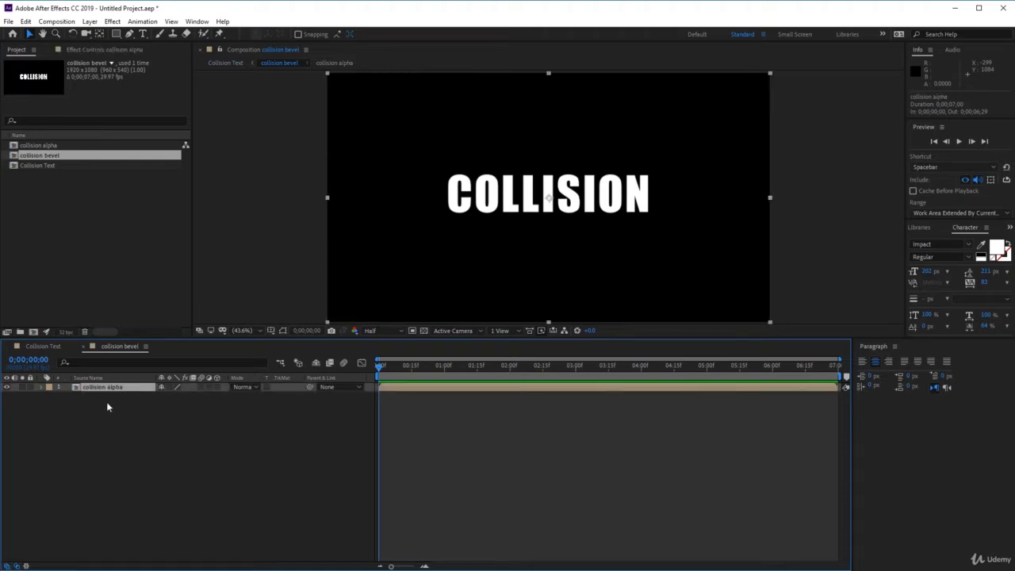
pyautogui.click(90, 21)
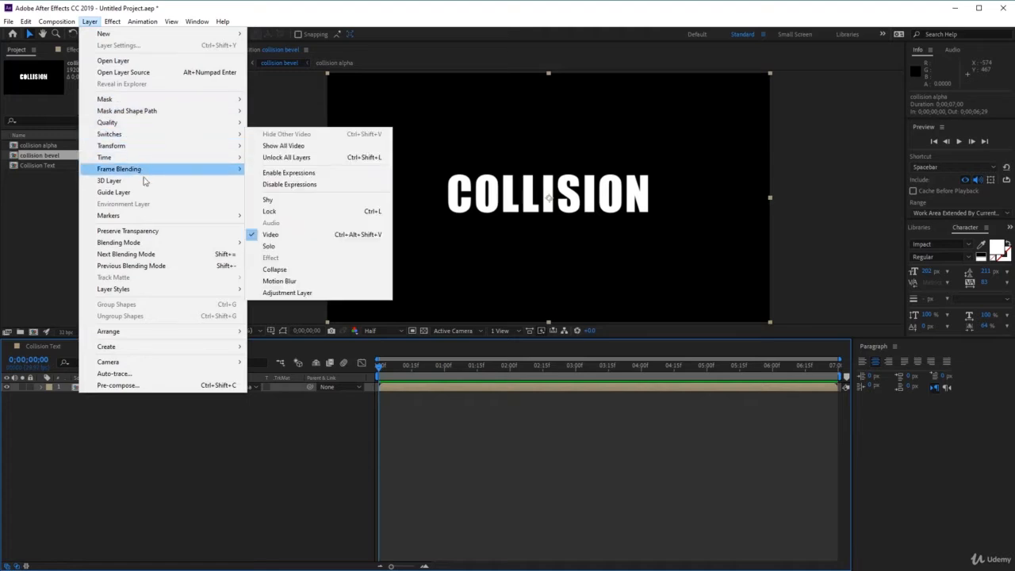
pyautogui.moveTo(172, 290)
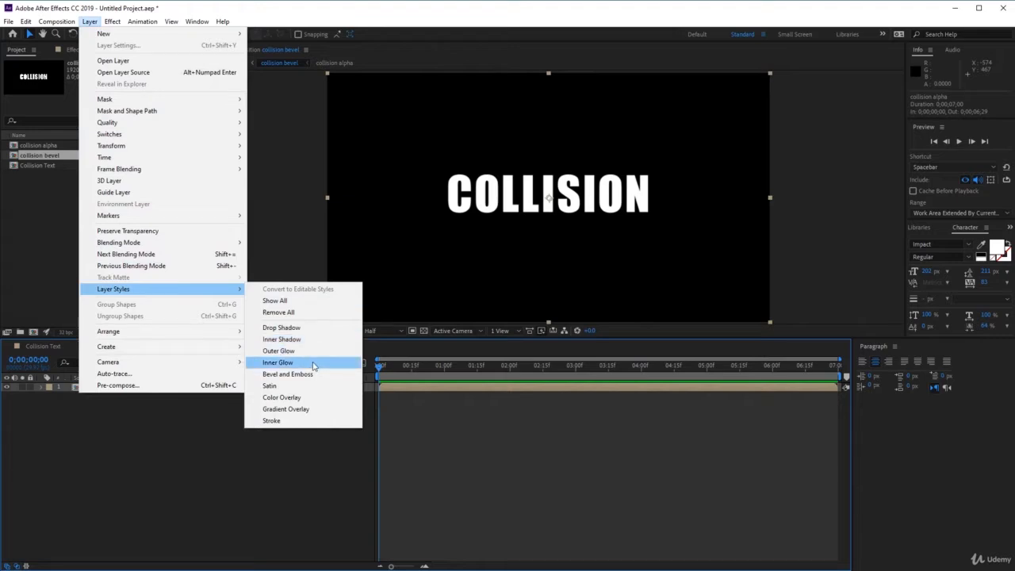
pyautogui.click(277, 363)
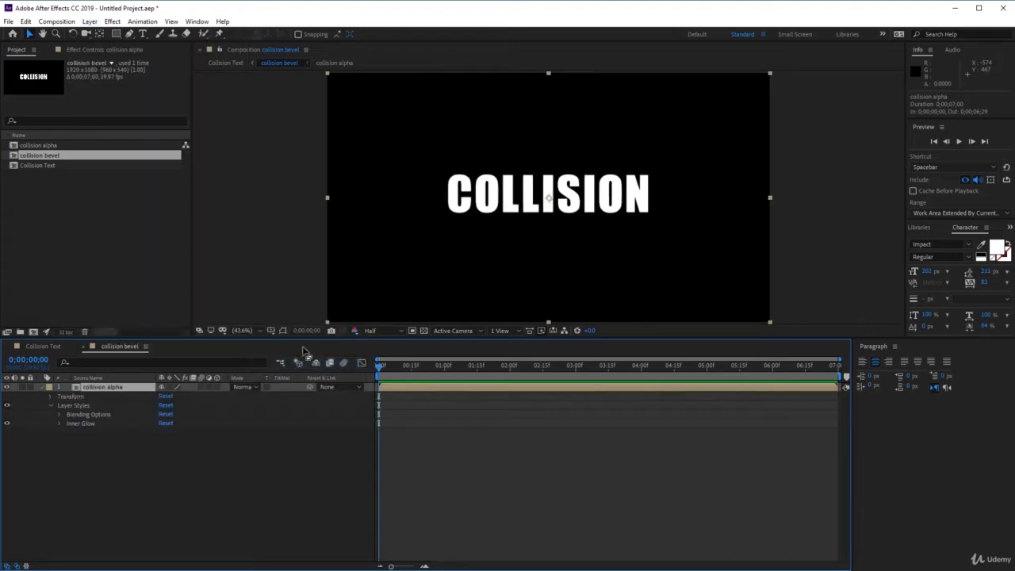
# Set the Inner Glow's blend mode to Normal and its opacity to 100%.
pyautogui.click(61, 425)
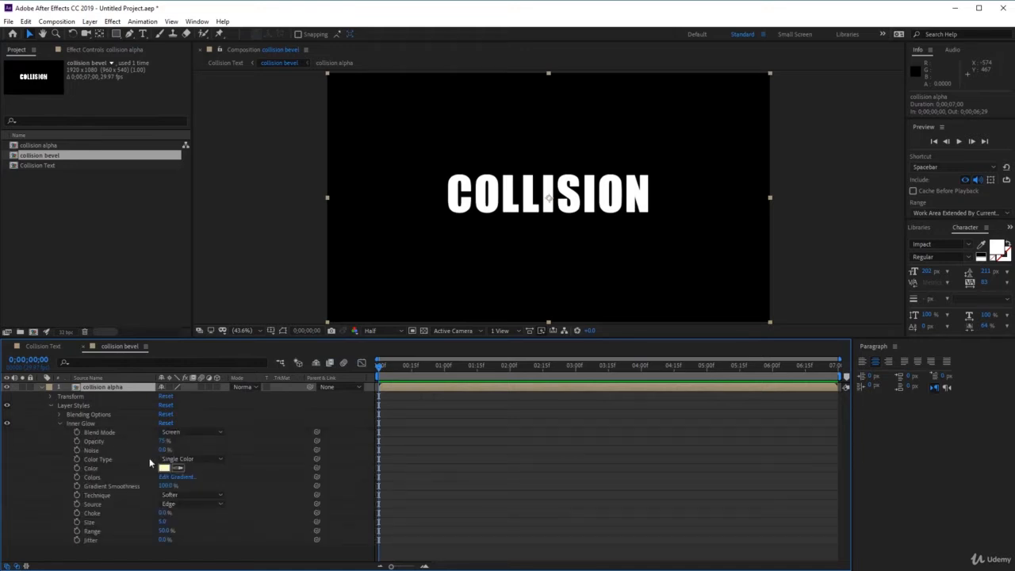
pyautogui.click(188, 433)
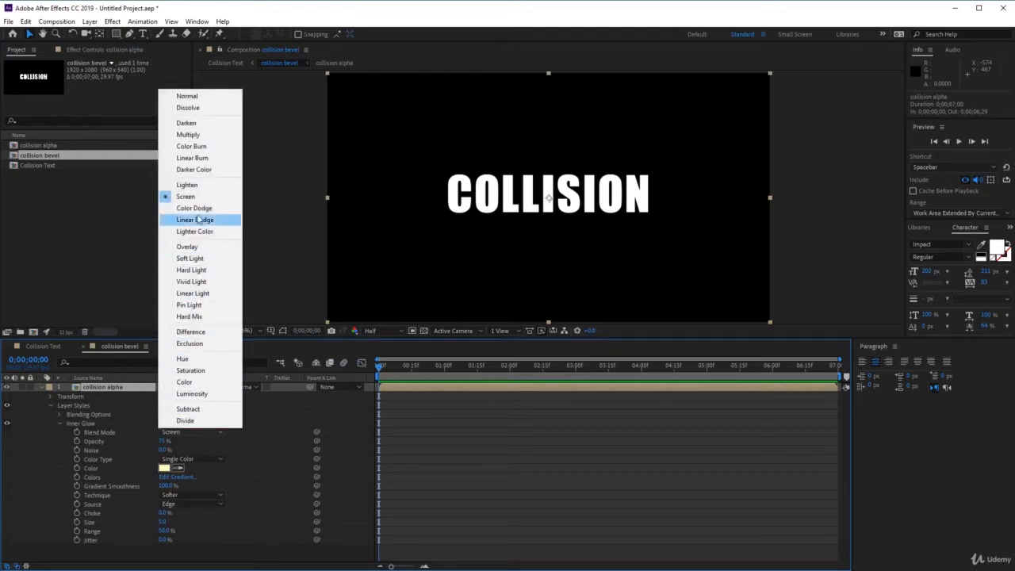
pyautogui.click(211, 102)
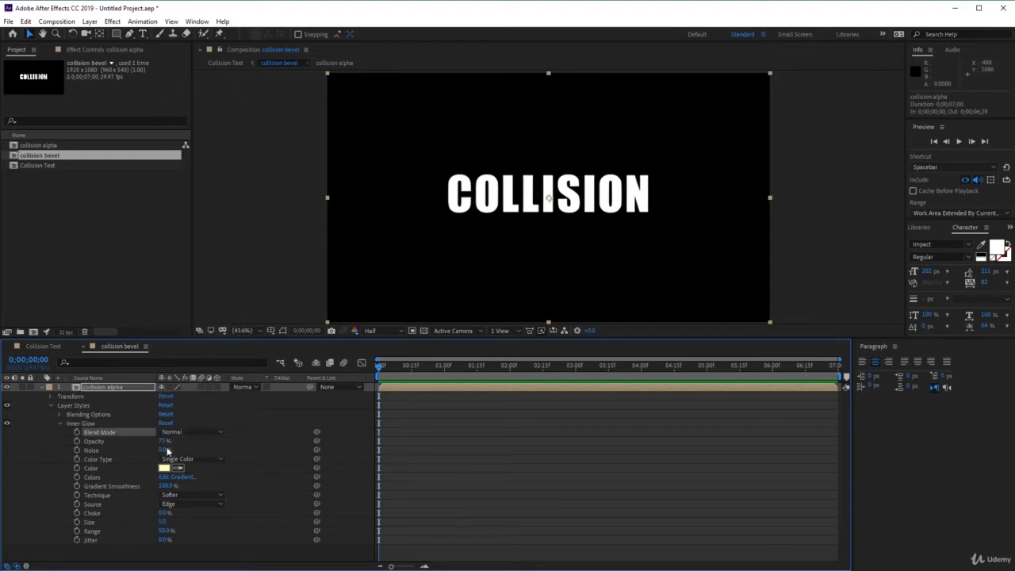
pyautogui.moveTo(163, 441); pyautogui.dragTo(241, 437)
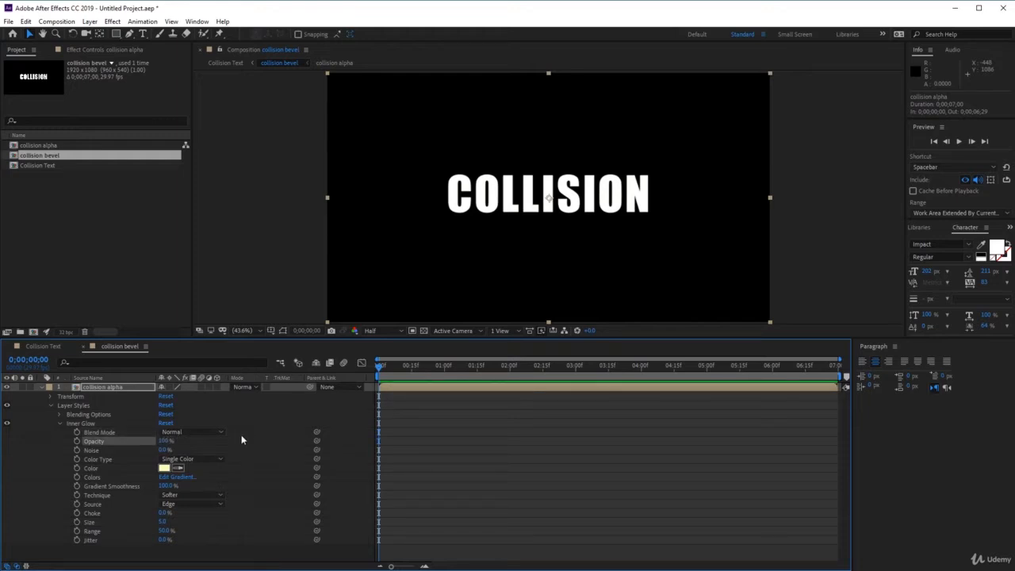
# Change the Inner Glow color to black (000000).
pyautogui.click(163, 471)
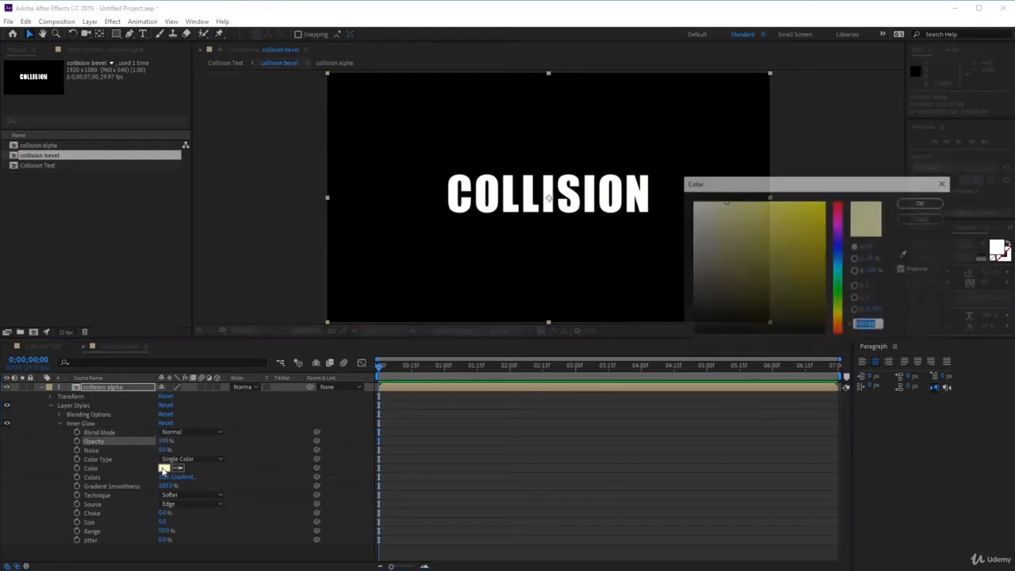
pyautogui.moveTo(782, 226); pyautogui.dragTo(652, 367)
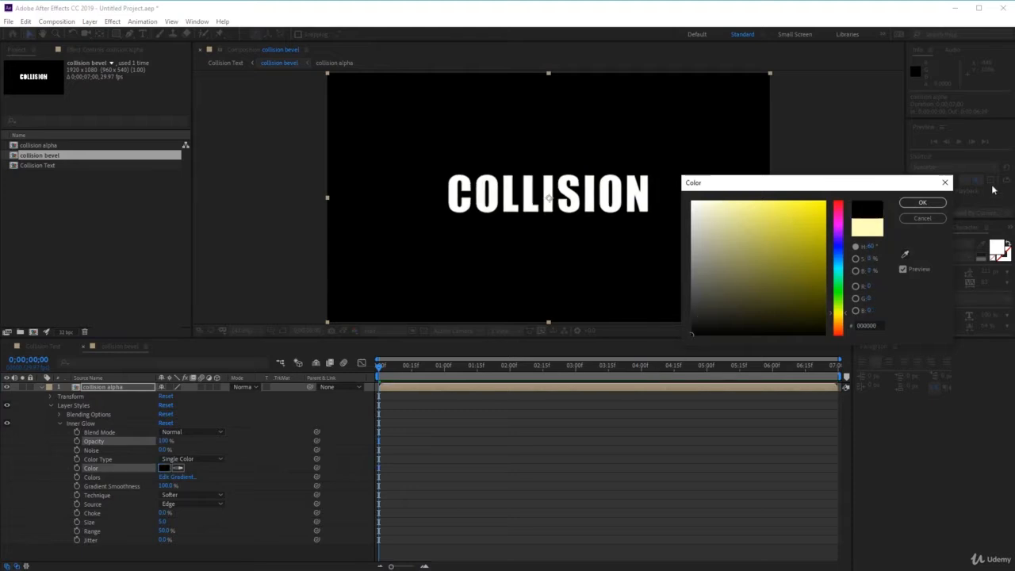
pyautogui.click(921, 204)
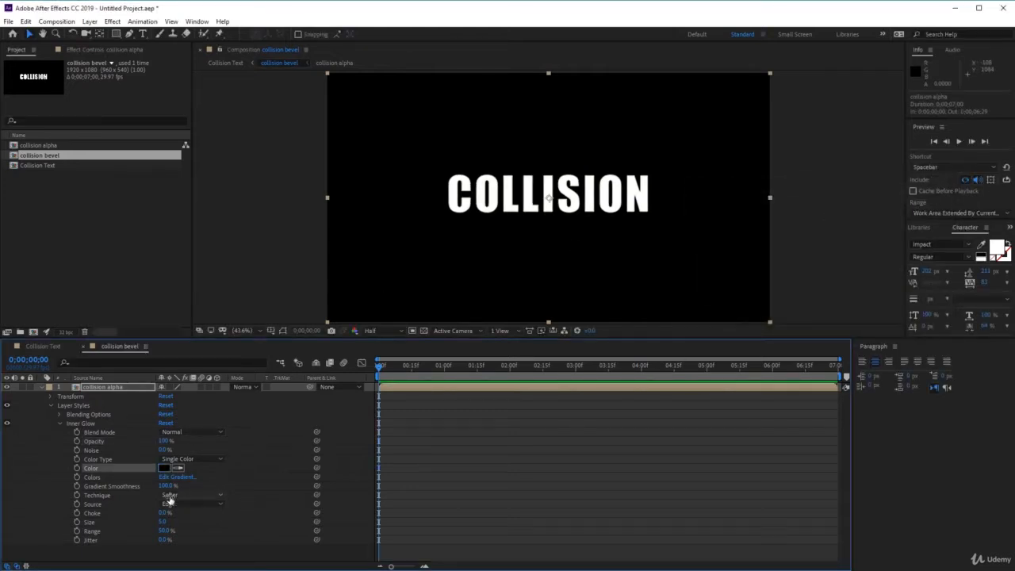
# Set the Inner Glow's technique to Precise and its size to 20.
pyautogui.click(190, 498)
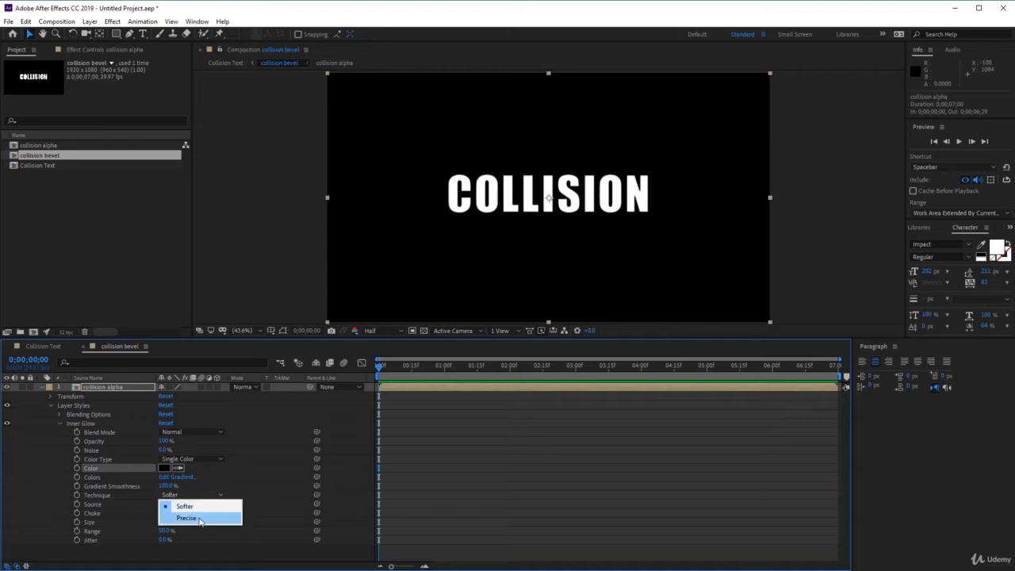
pyautogui.click(200, 520)
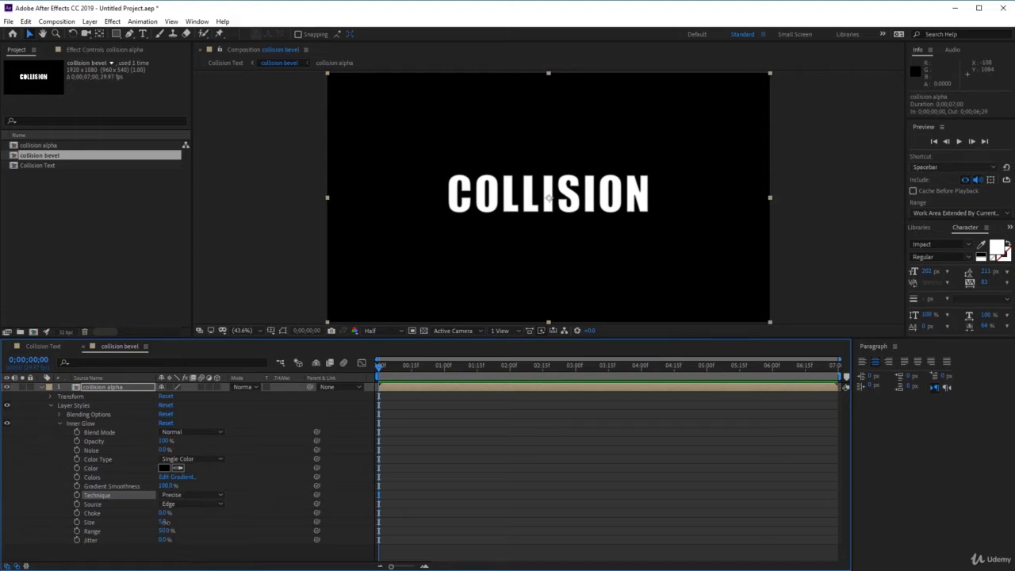
pyautogui.click(164, 523)
pyautogui.write('20')
pyautogui.press('Return')
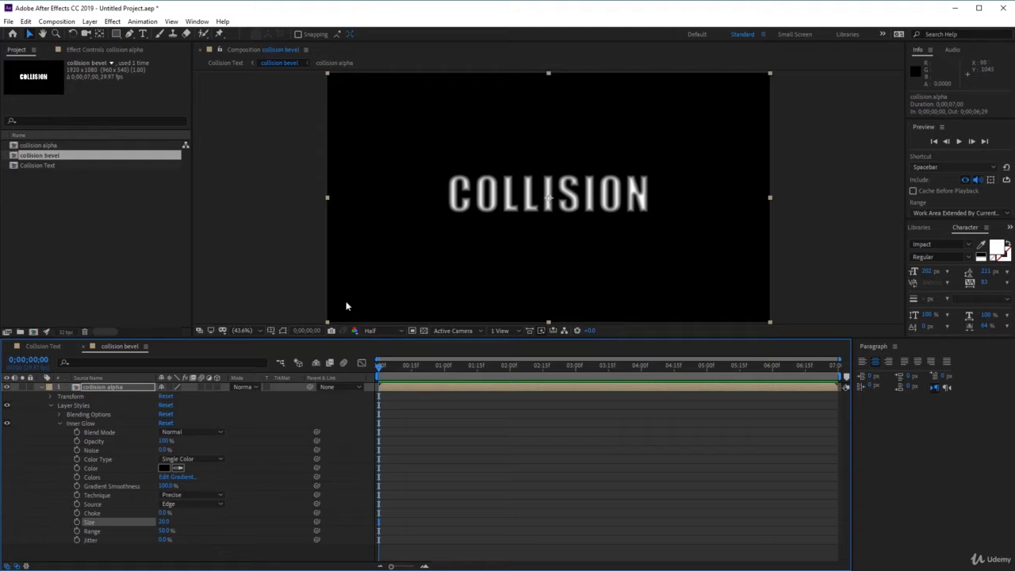
# Add an adjustment layer above the collision alpha layer and apply the Solid Composite effect to it.
pyautogui.click(89, 22)
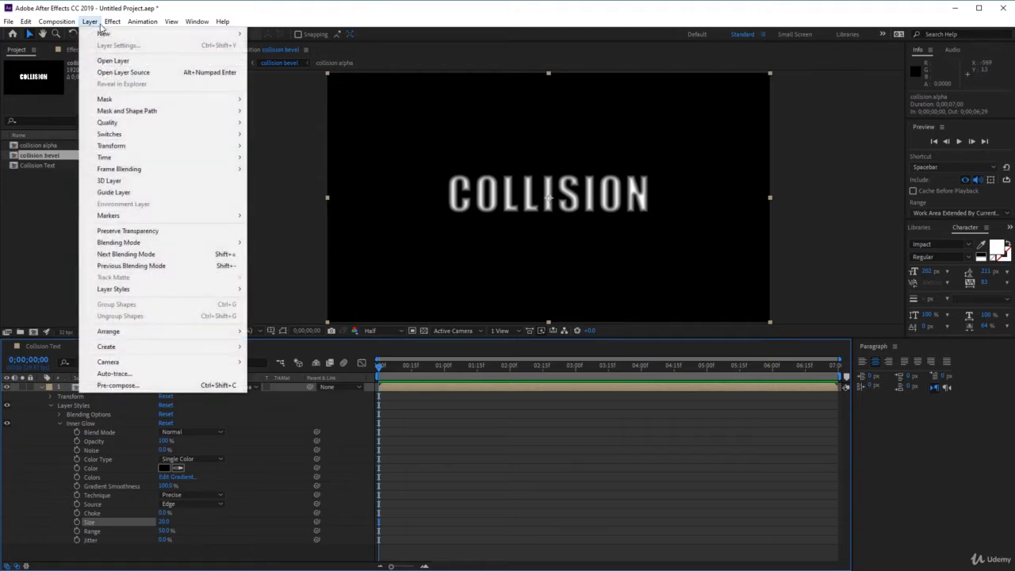
pyautogui.moveTo(104, 34)
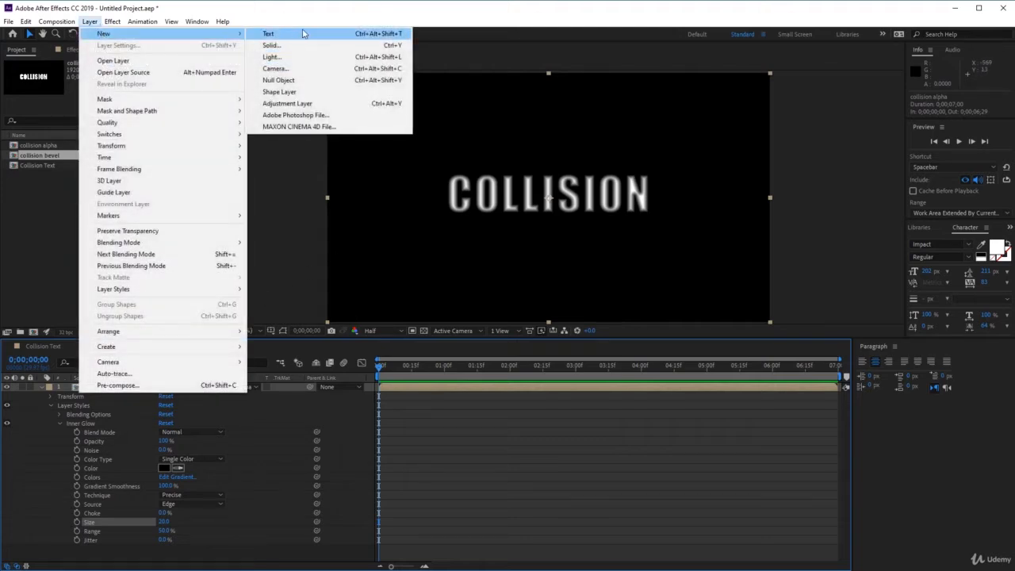
pyautogui.click(337, 105)
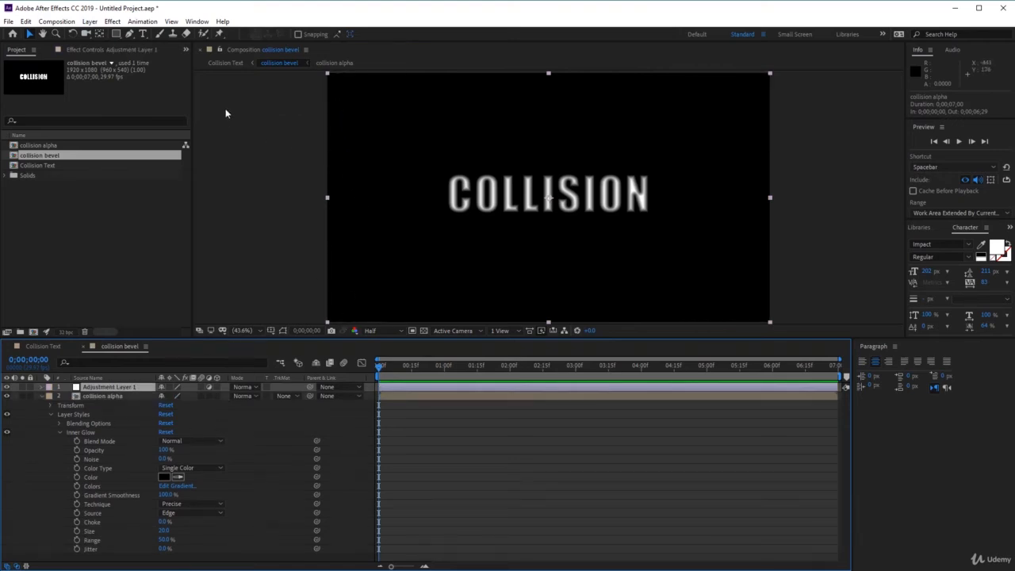
pyautogui.click(114, 22)
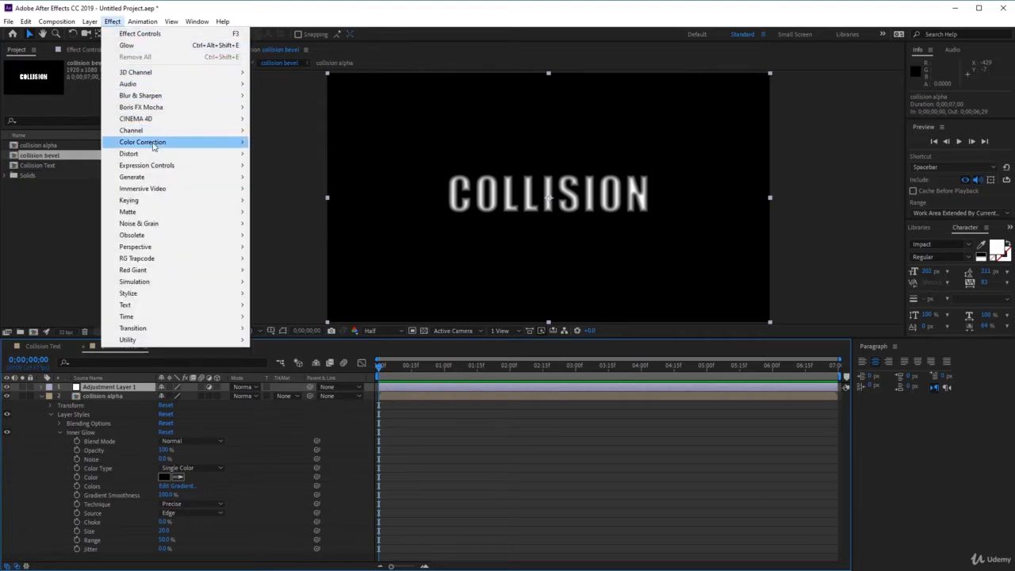
pyautogui.moveTo(166, 131)
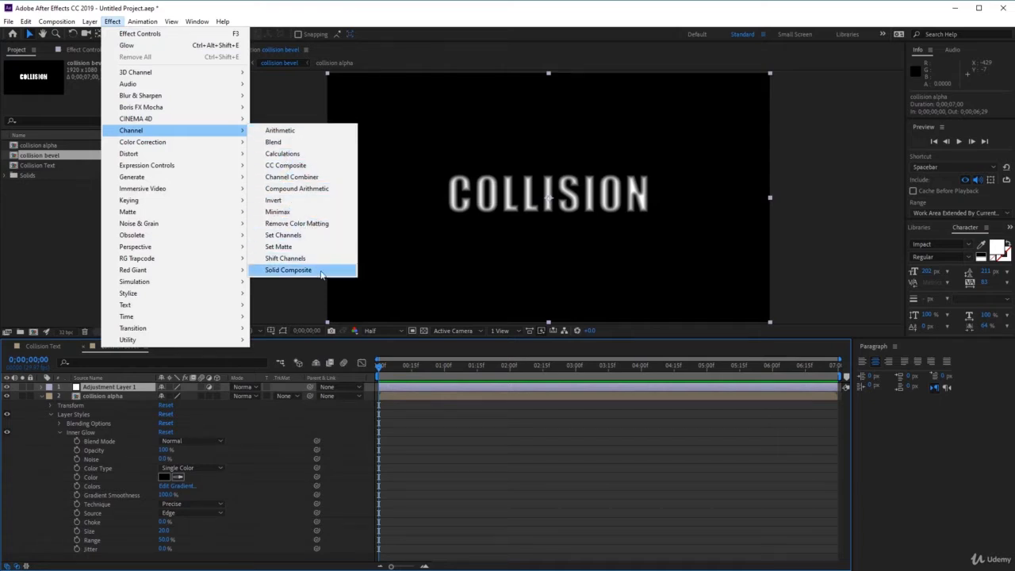
pyautogui.click(288, 270)
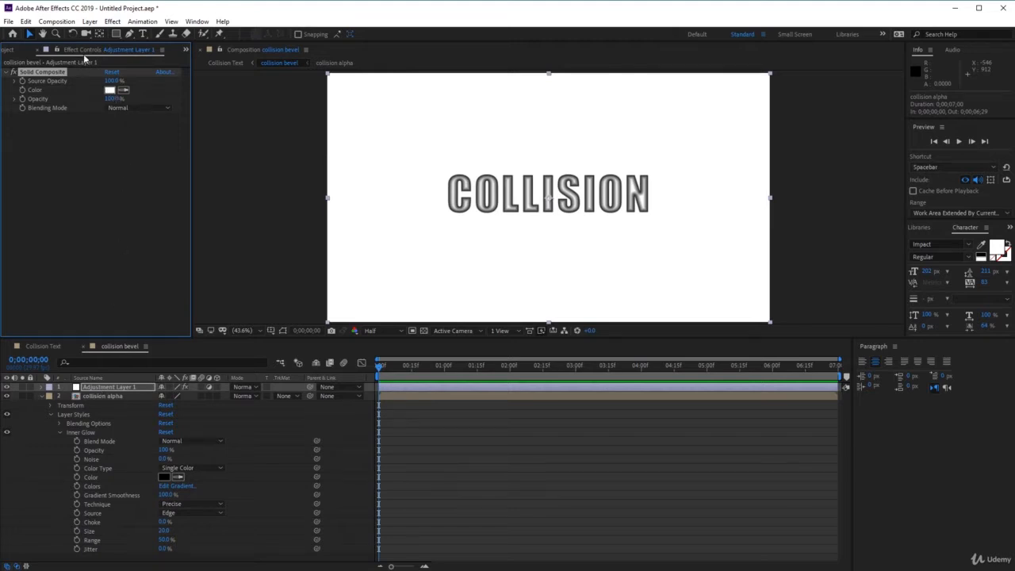
# Change the Solid Composite color on the adjustment layer to black (000000).
pyautogui.click(131, 50)
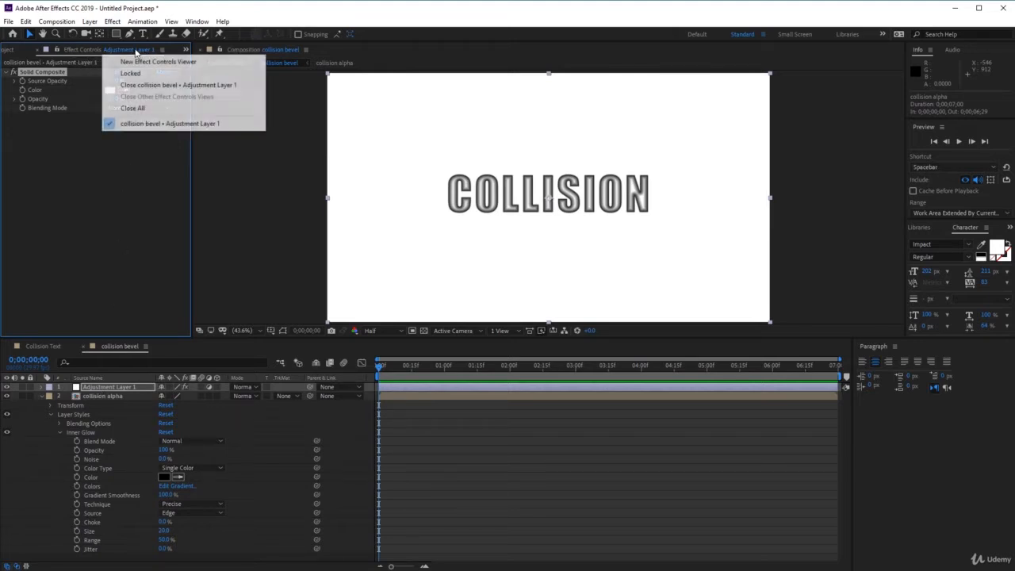
pyautogui.click(54, 109)
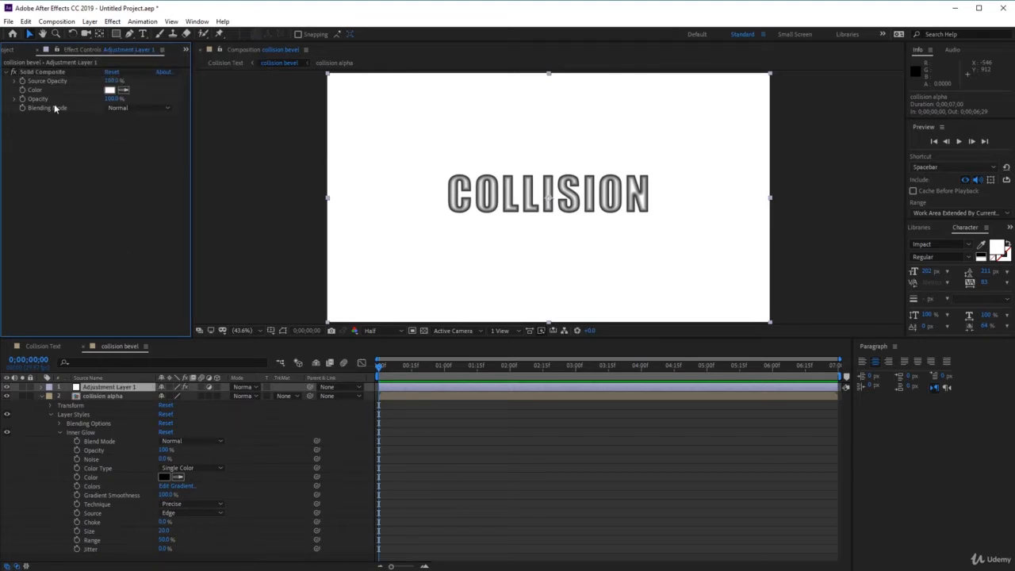
pyautogui.click(109, 90)
pyautogui.moveTo(720, 257); pyautogui.dragTo(653, 413)
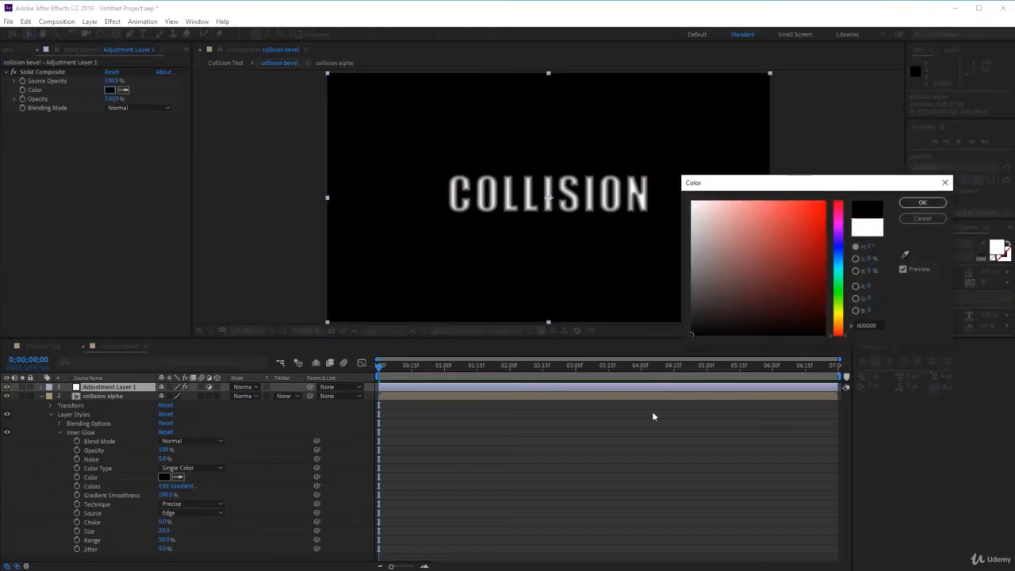
pyautogui.click(912, 204)
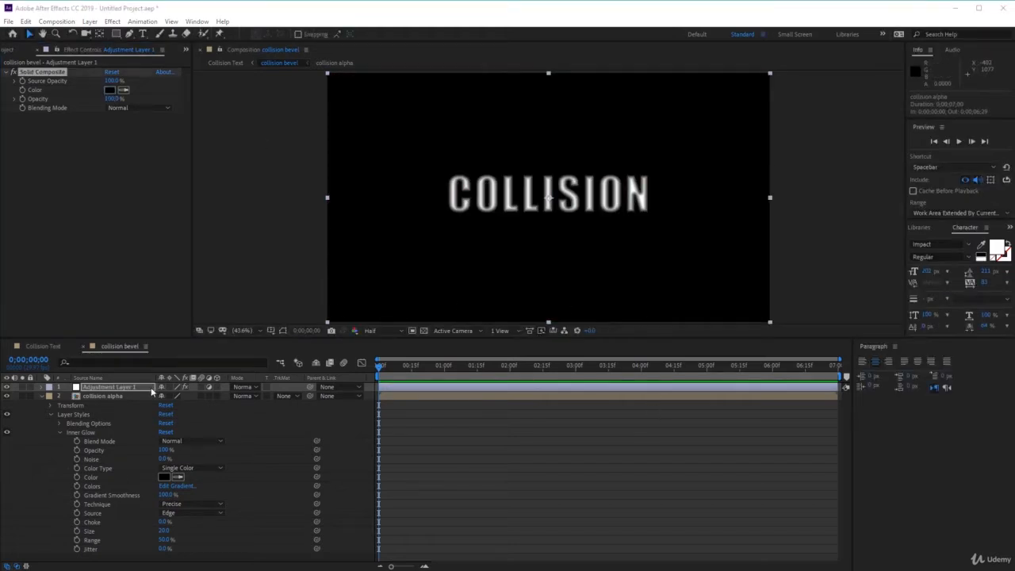
# Apply Fast Box Blur to the adjustment layer with blur radius 1, 1 iteration and Repeat Edge Pixels enabled.
pyautogui.click(112, 22)
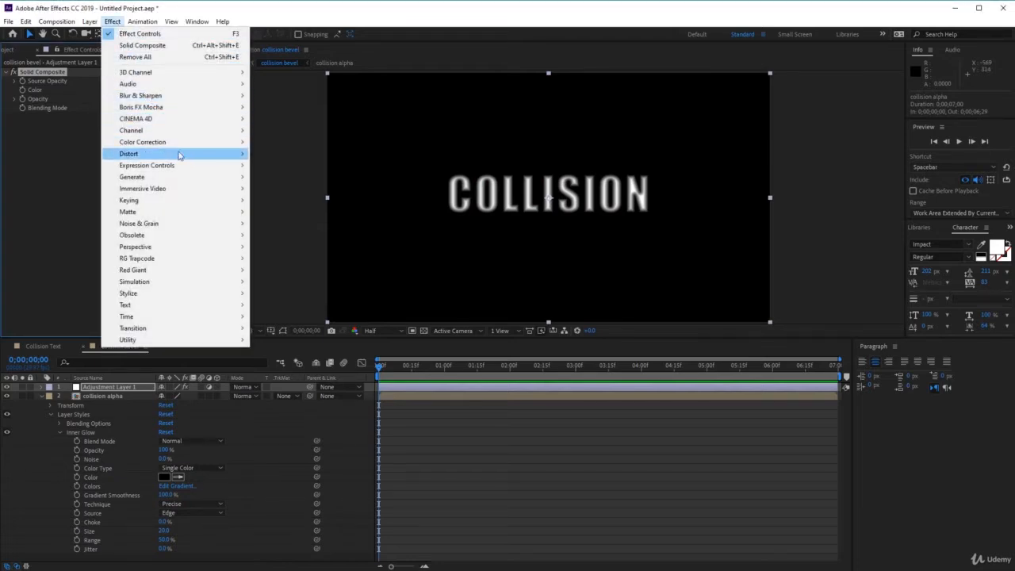
pyautogui.moveTo(199, 95)
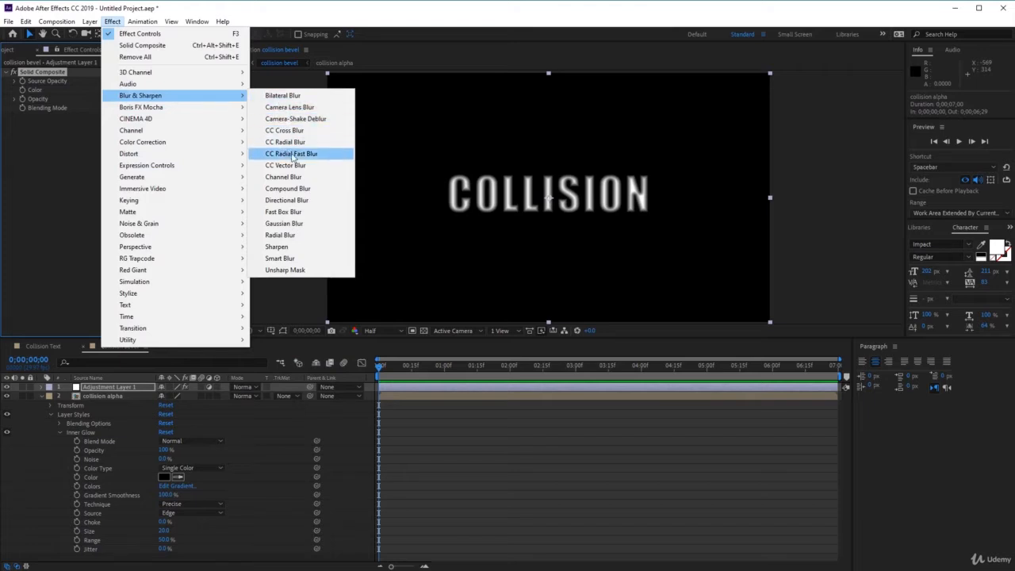
pyautogui.click(306, 212)
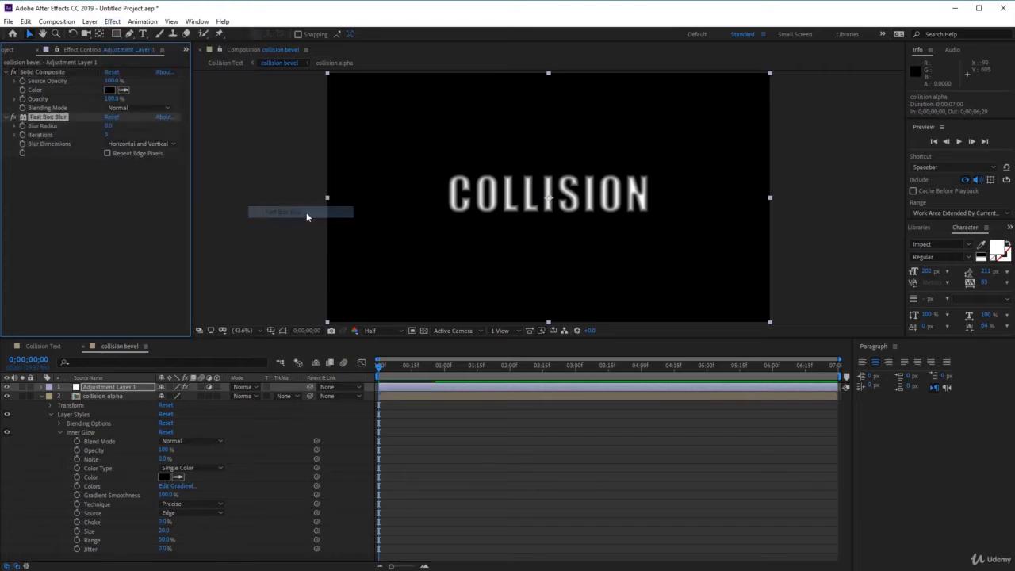
pyautogui.click(110, 127)
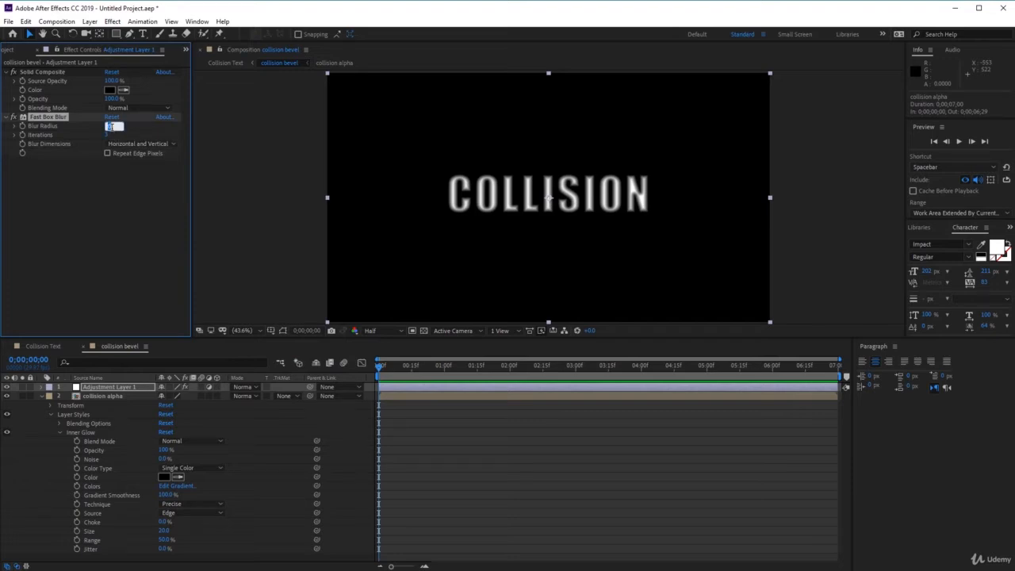
pyautogui.write('1')
pyautogui.press('Tab')
pyautogui.write('1')
pyautogui.click(107, 155)
# Return to the Collision Text composition and import grey-surface-3255763.jpg and texture-wall-floor-stone-8892.jpg into the project.
pyautogui.click(103, 397)
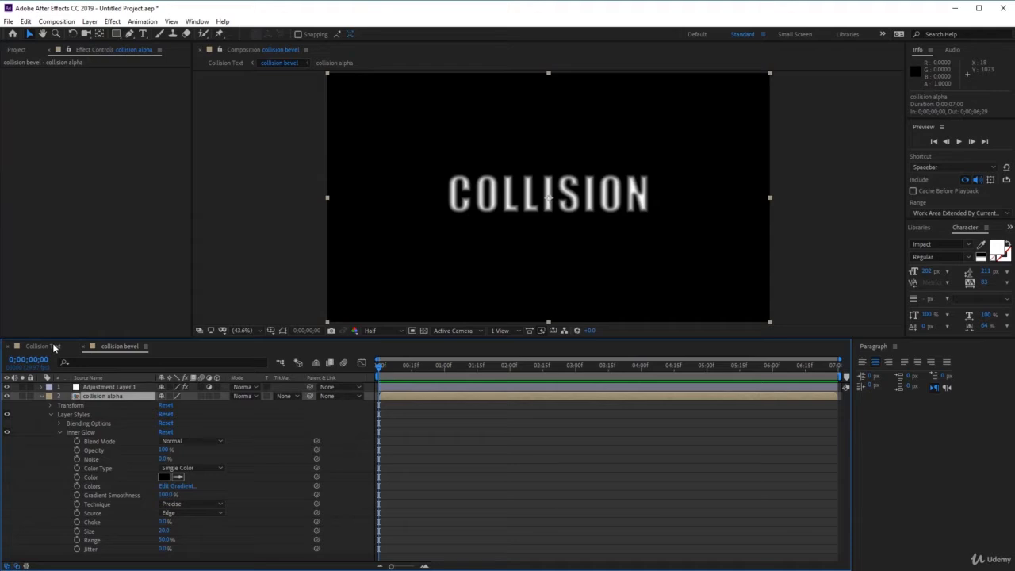
pyautogui.click(52, 347)
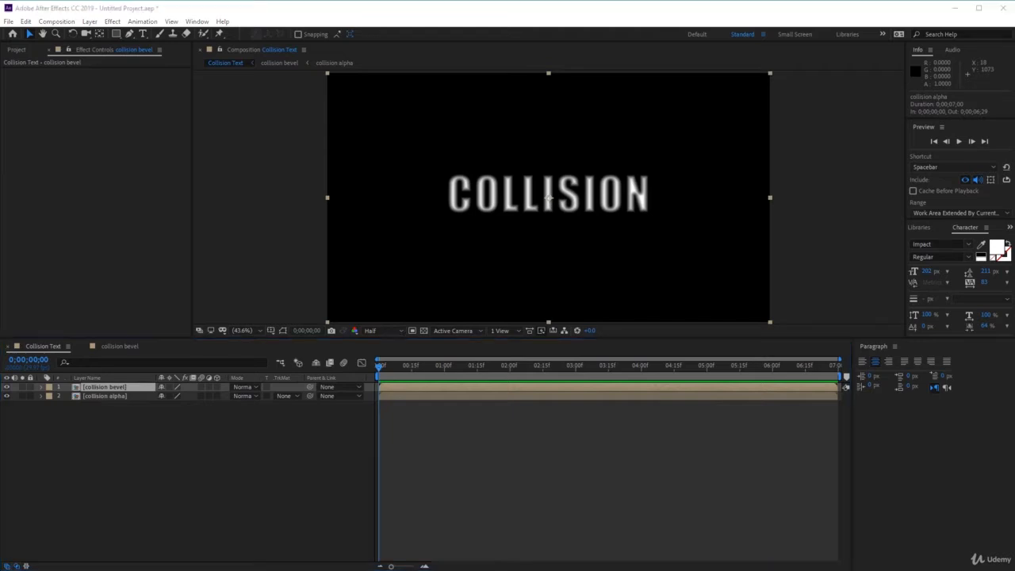
pyautogui.click(22, 51)
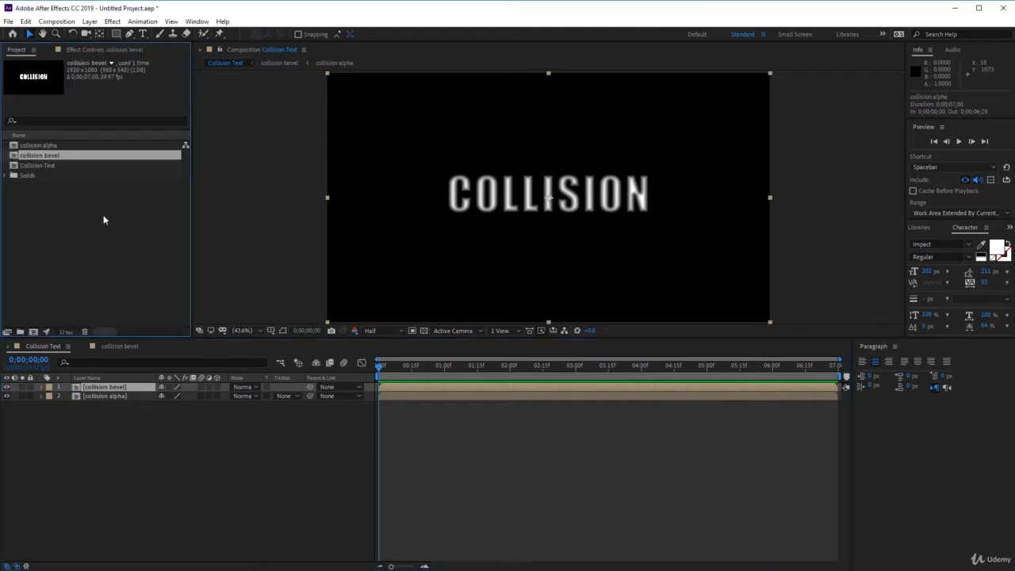
pyautogui.moveTo(506, 569); pyautogui.dragTo(100, 226)
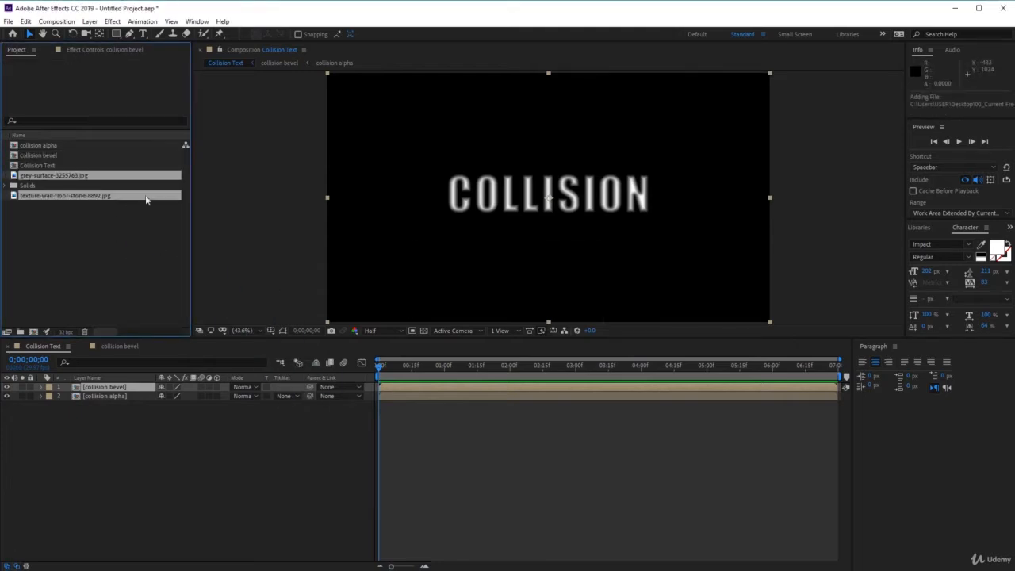
pyautogui.click(116, 232)
# Preview the two imported textures and place grey-surface-3255763.jpg as the uppermost layer of the Collision Text composition.
pyautogui.click(93, 178)
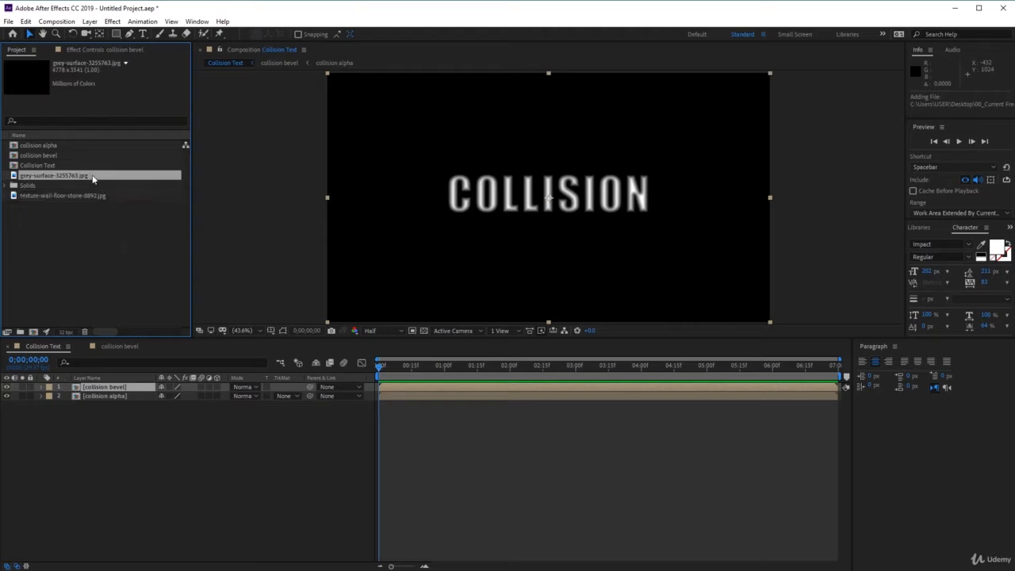
pyautogui.click(81, 195)
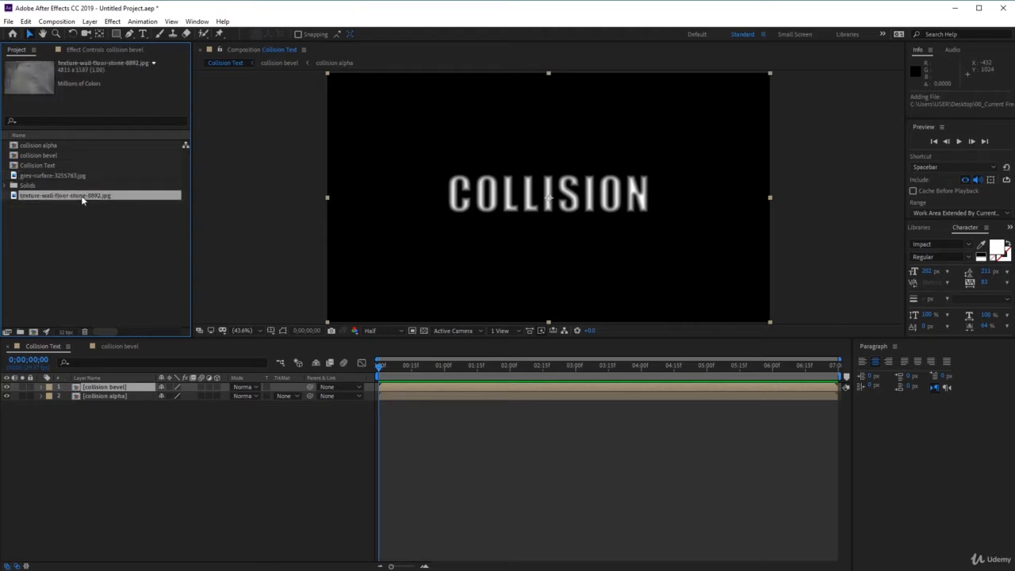
pyautogui.click(87, 177)
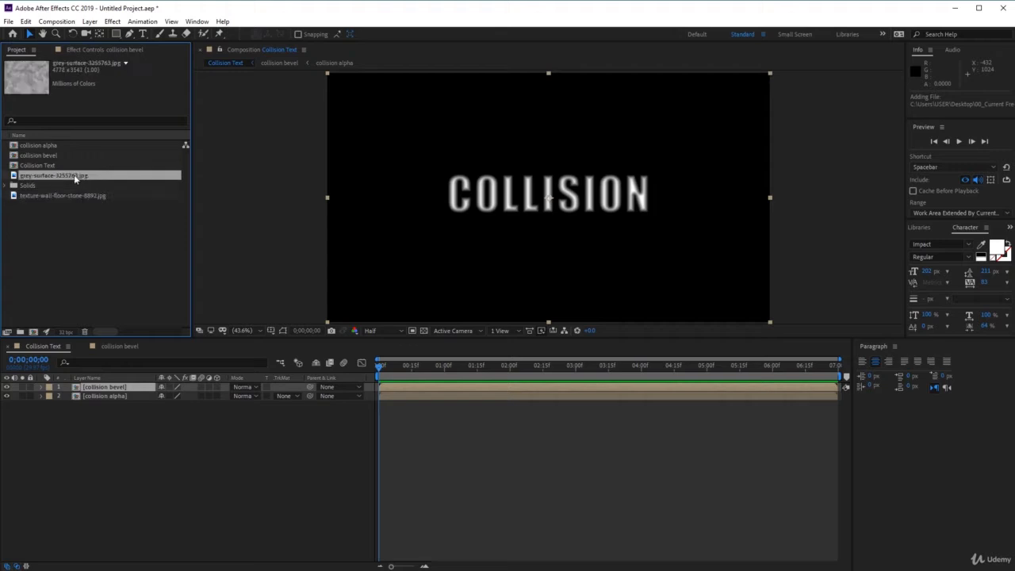
pyautogui.moveTo(74, 175); pyautogui.dragTo(172, 386)
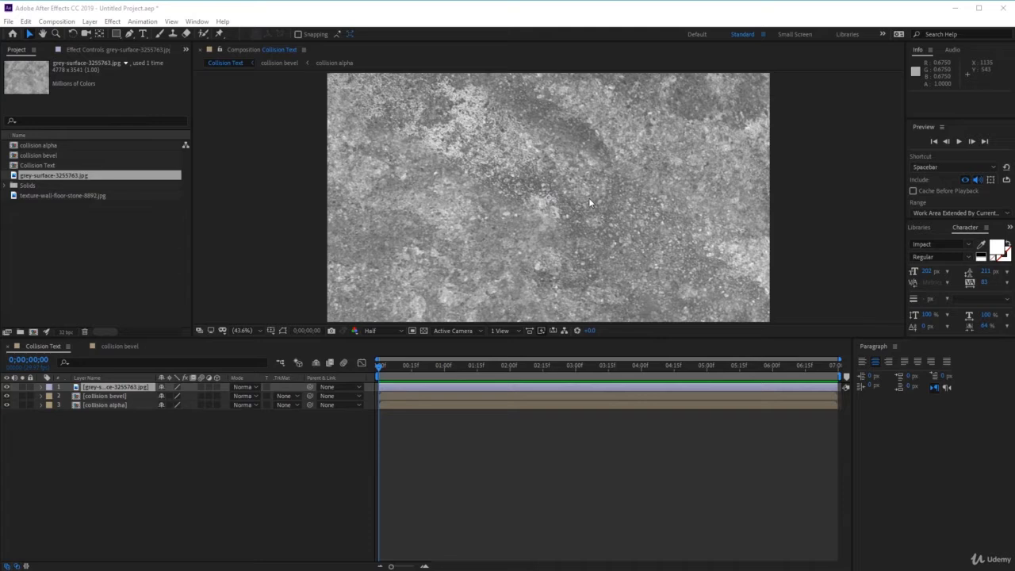
# Pre-compose the grey surface layer as "rock texture", moving all attributes into the new composition.
pyautogui.click(134, 389)
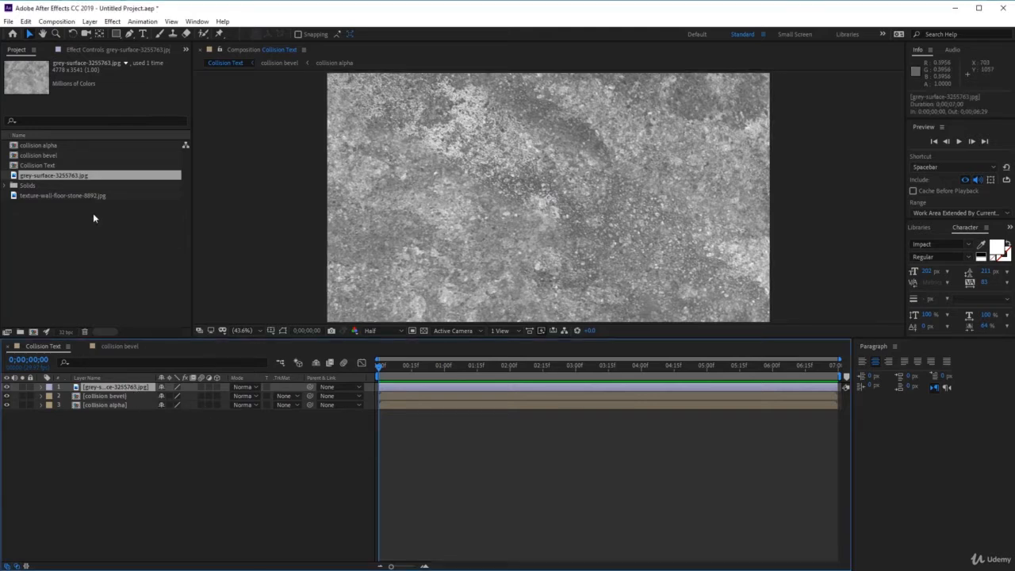
pyautogui.click(90, 21)
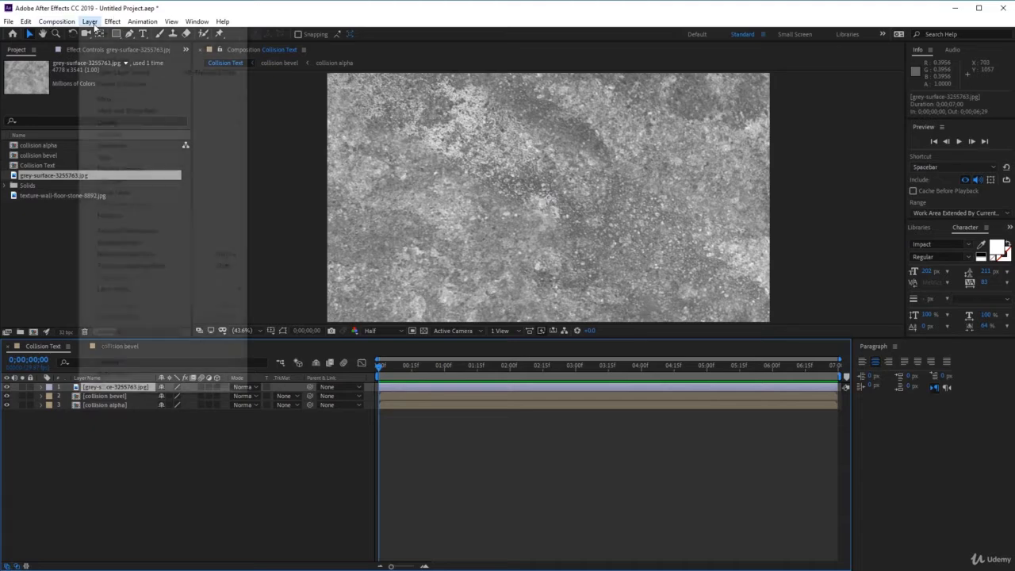
pyautogui.click(159, 386)
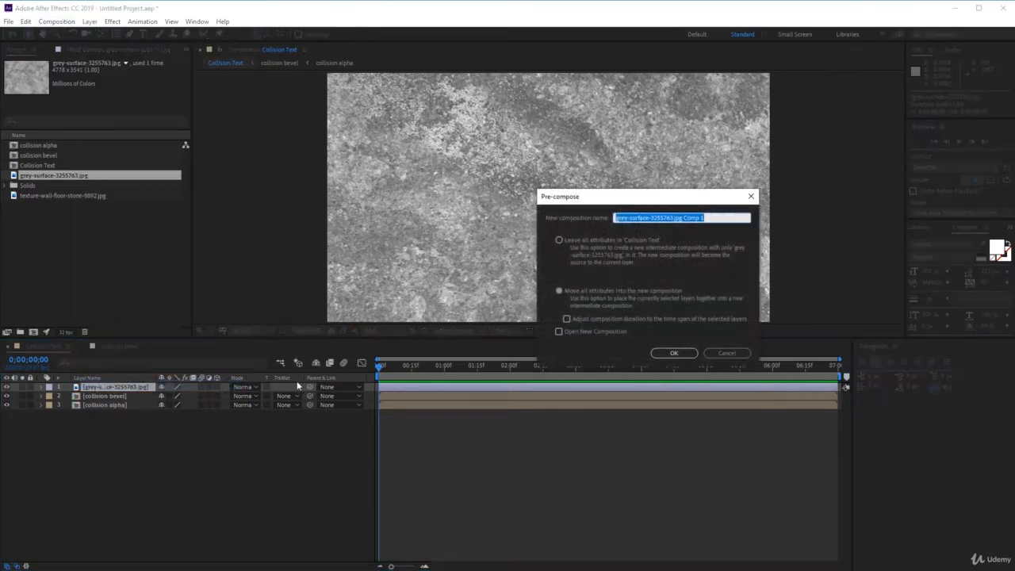
pyautogui.moveTo(709, 218); pyautogui.dragTo(407, 237)
pyautogui.write('r')
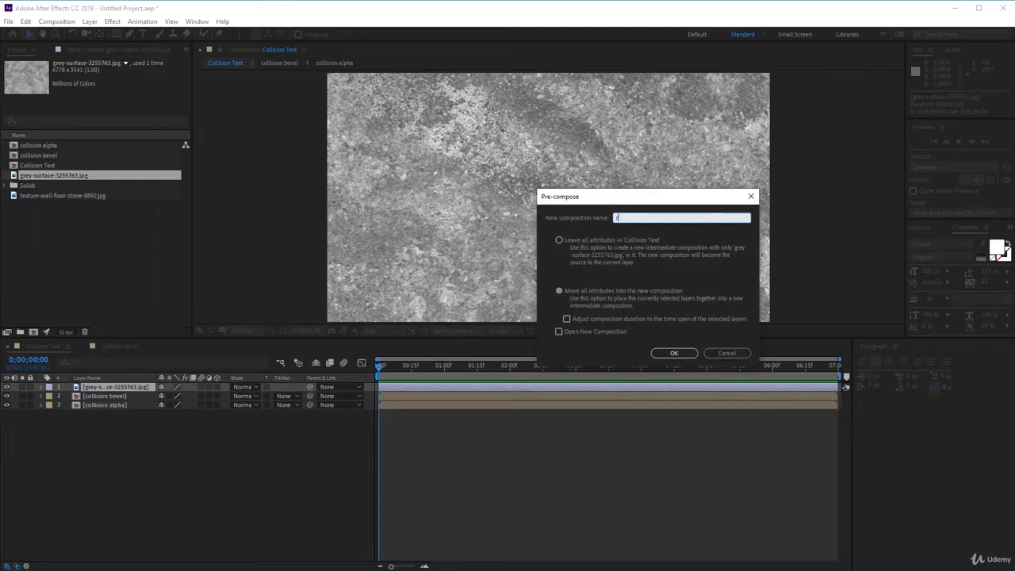
pyautogui.write('ock texture')
pyautogui.click(687, 353)
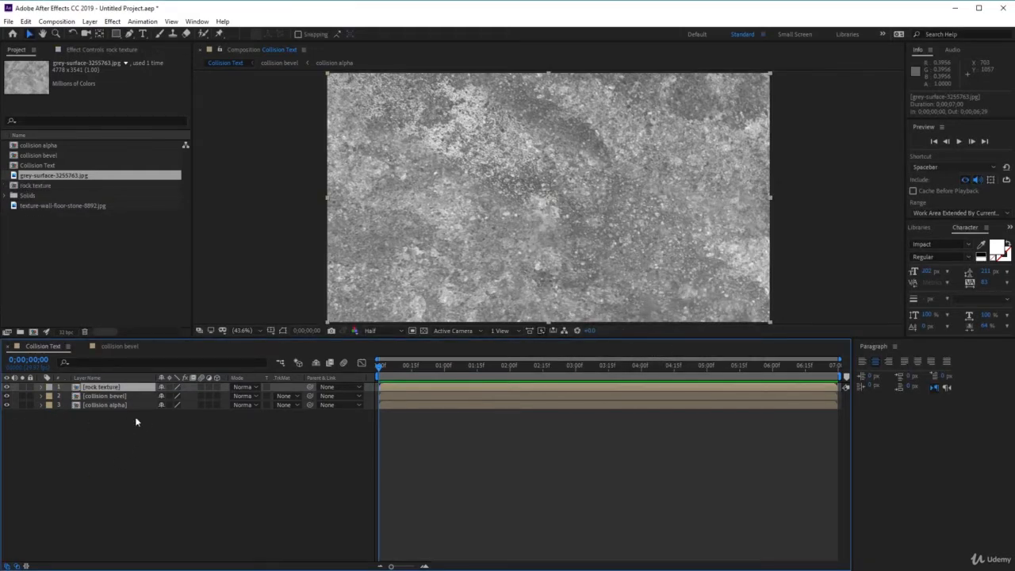
# Apply CC Glass to the rock texture layer and set its bump map to the collision bevel layer.
pyautogui.click(115, 22)
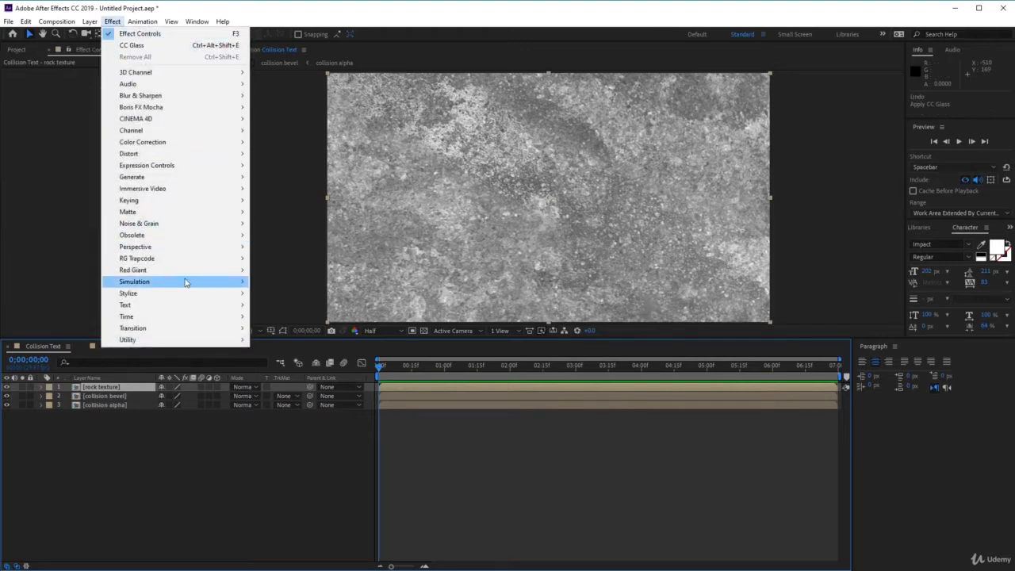
pyautogui.moveTo(190, 292)
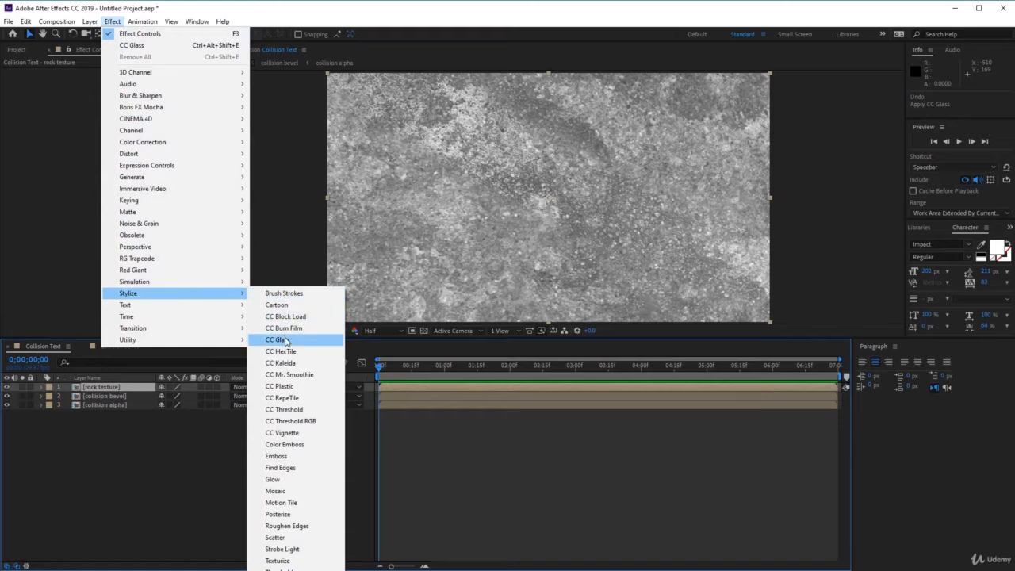
pyautogui.click(286, 341)
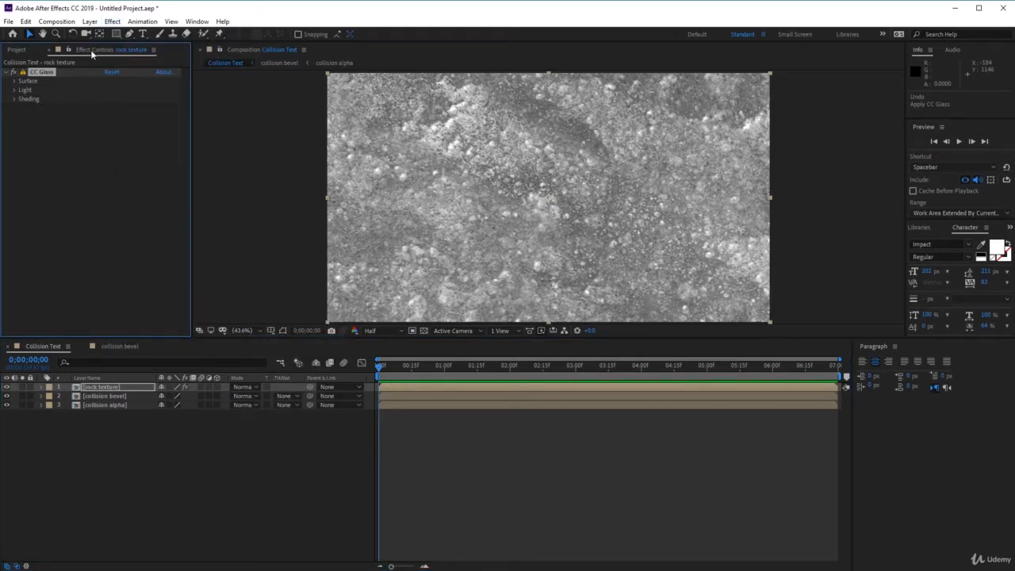
pyautogui.click(14, 82)
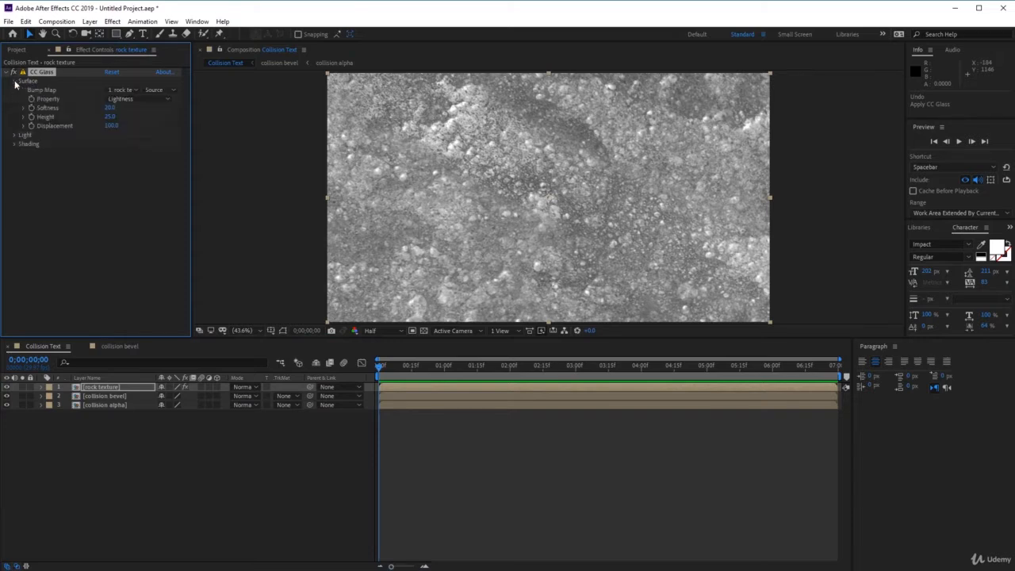
pyautogui.click(127, 89)
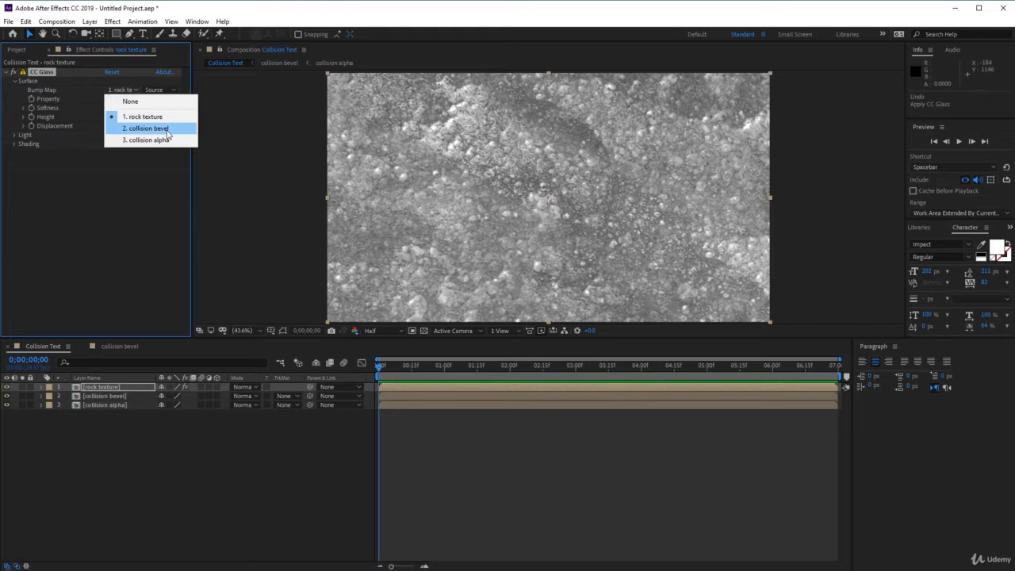
pyautogui.click(167, 130)
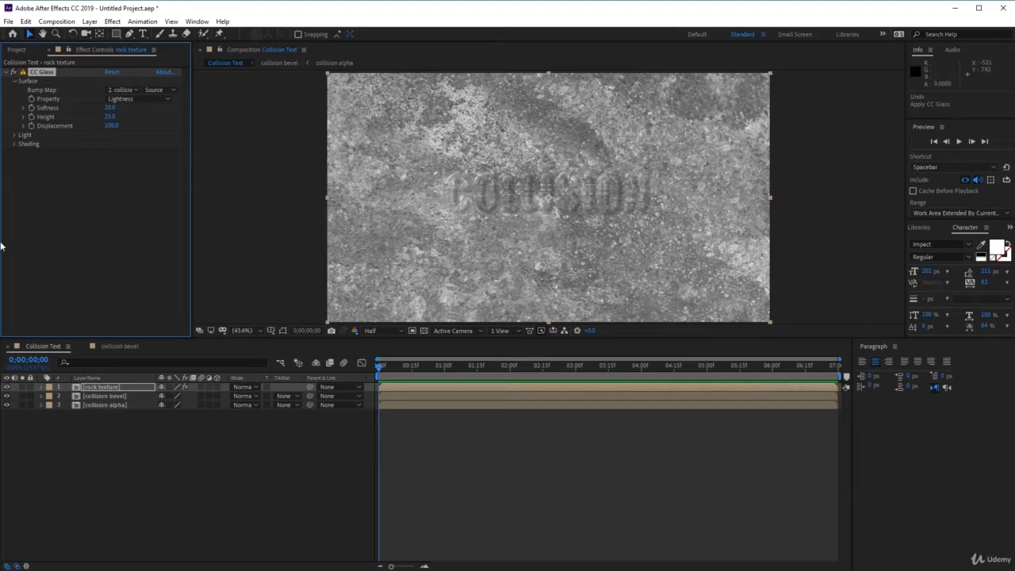
# Set the Softness and Displacement of CC Glass on the rock texture layer to 0.
pyautogui.click(110, 108)
pyautogui.write('0')
pyautogui.click(110, 125)
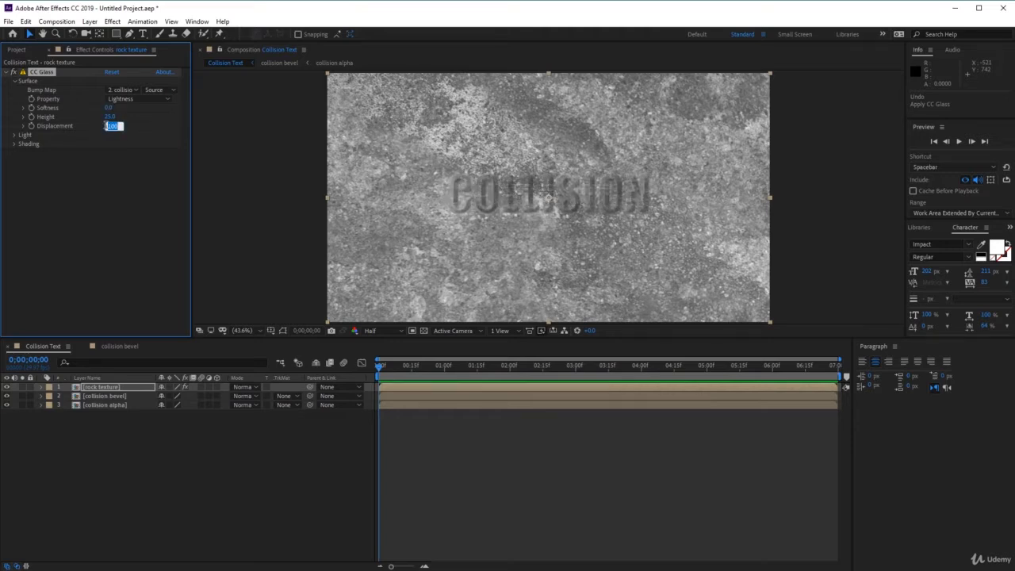
pyautogui.write('0')
# Apply Set Matte to the rock texture layer, taking the matte from collision alpha, and hide the collision bevel and collision alpha layers.
pyautogui.click(111, 388)
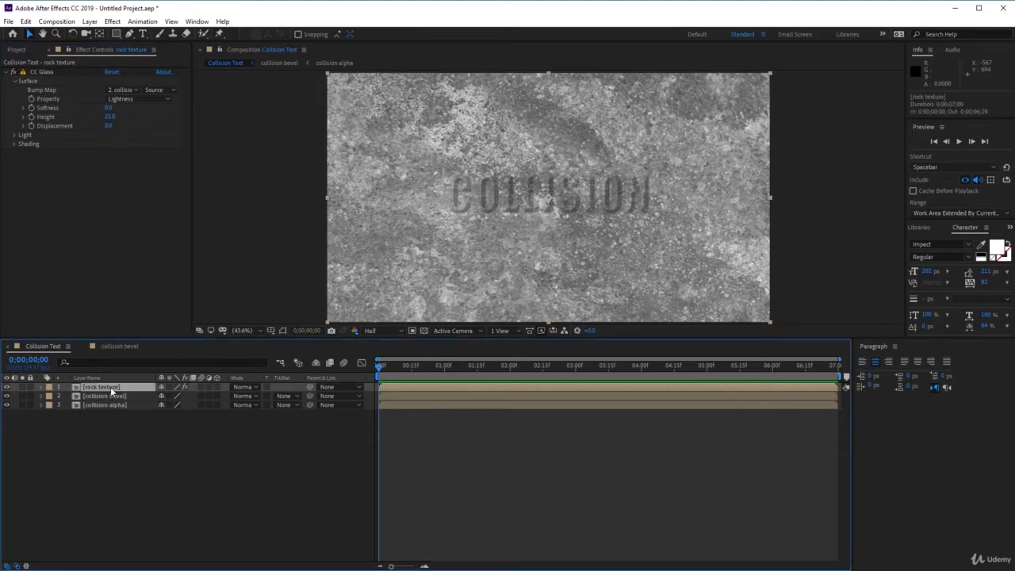
pyautogui.click(113, 22)
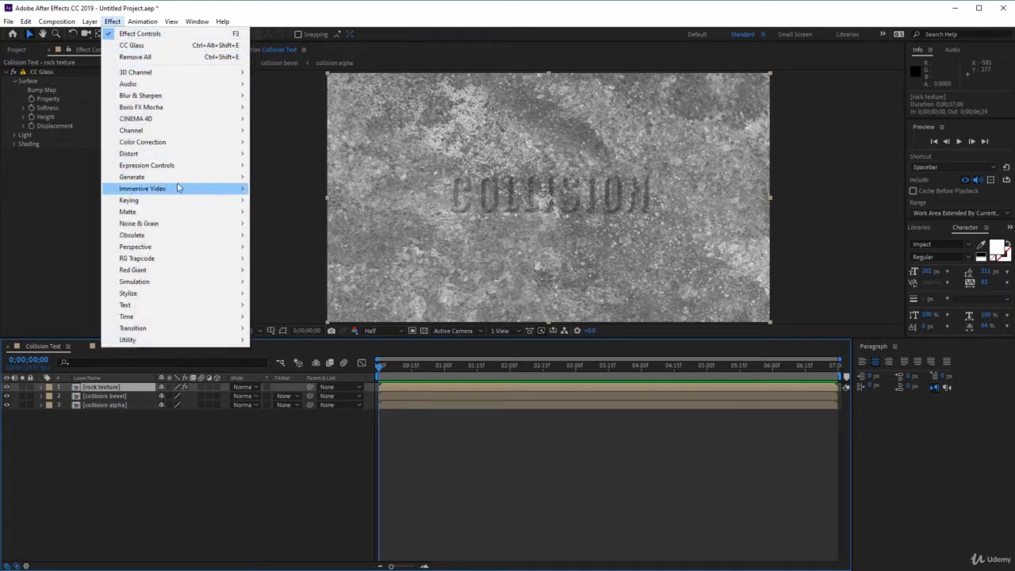
pyautogui.moveTo(202, 131)
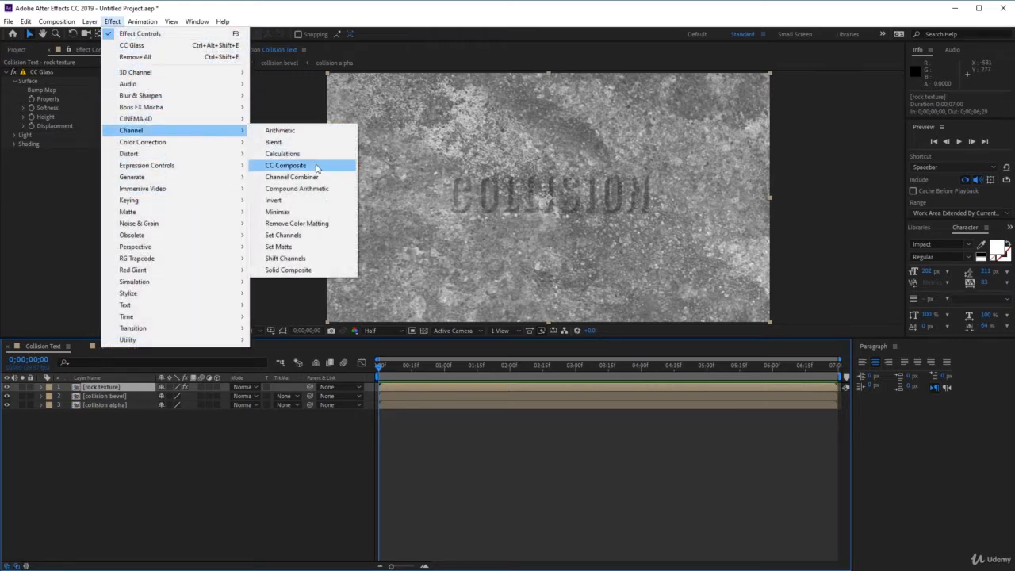
pyautogui.click(315, 251)
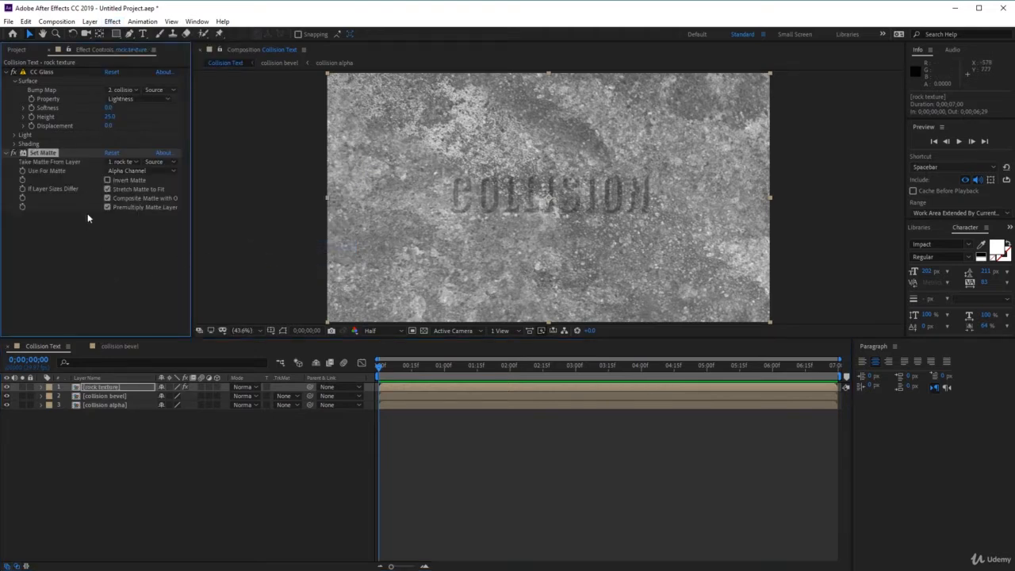
pyautogui.click(122, 162)
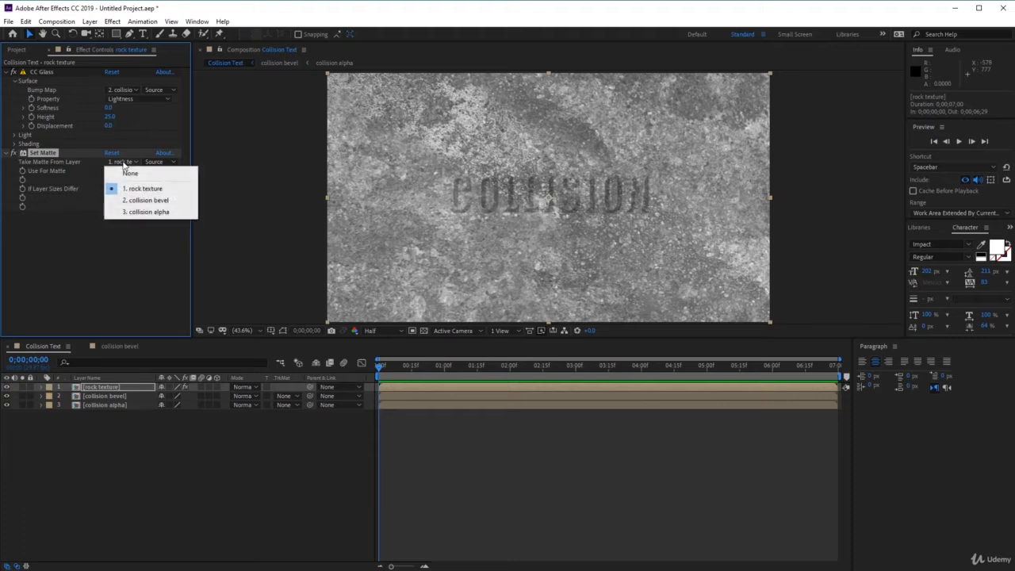
pyautogui.click(168, 212)
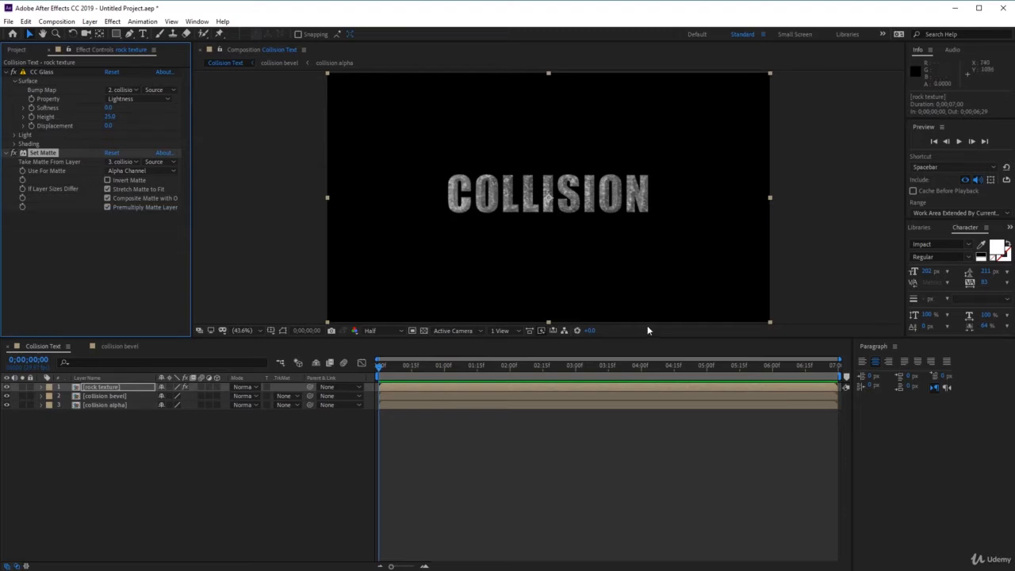
pyautogui.click(8, 402)
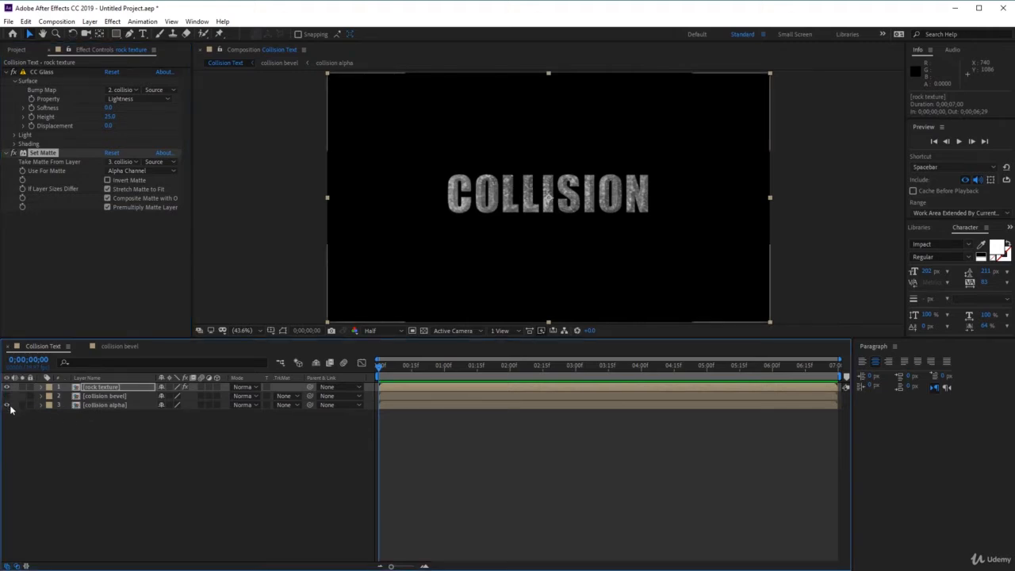
pyautogui.click(9, 406)
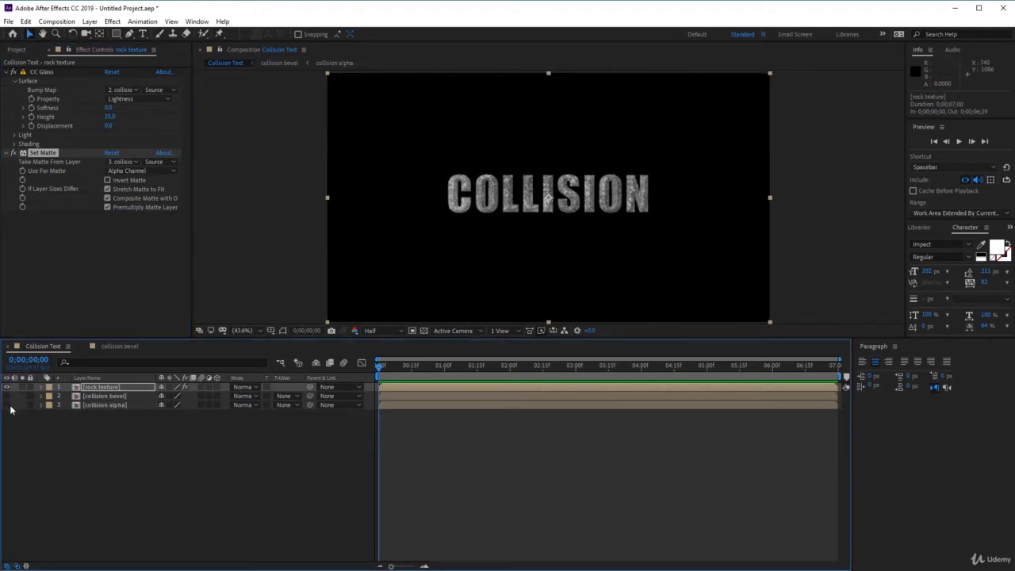
# Switch the light source of CC Glass on the rock texture layer from Effect Light to AE Lights.
pyautogui.click(137, 386)
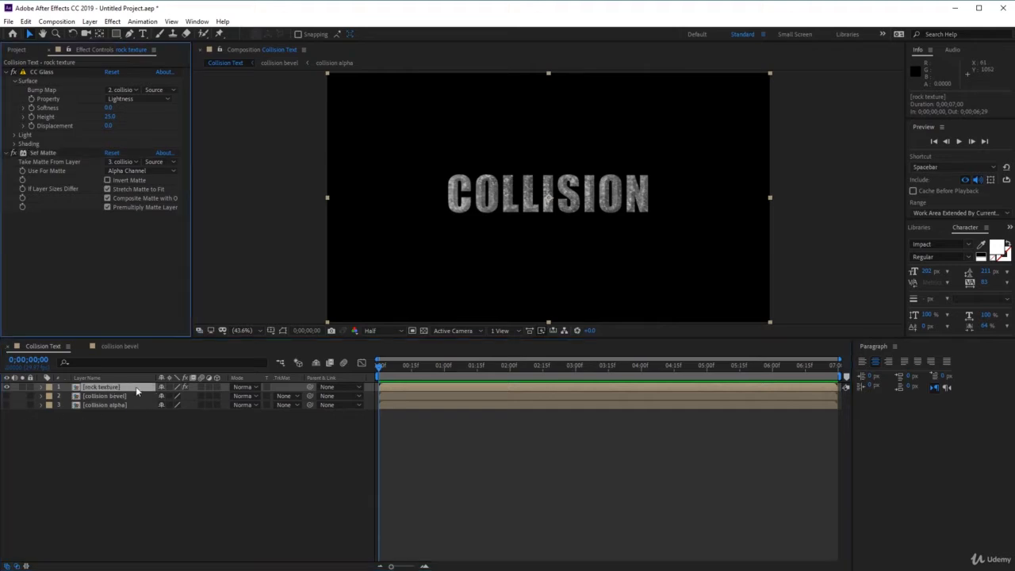
pyautogui.click(136, 386)
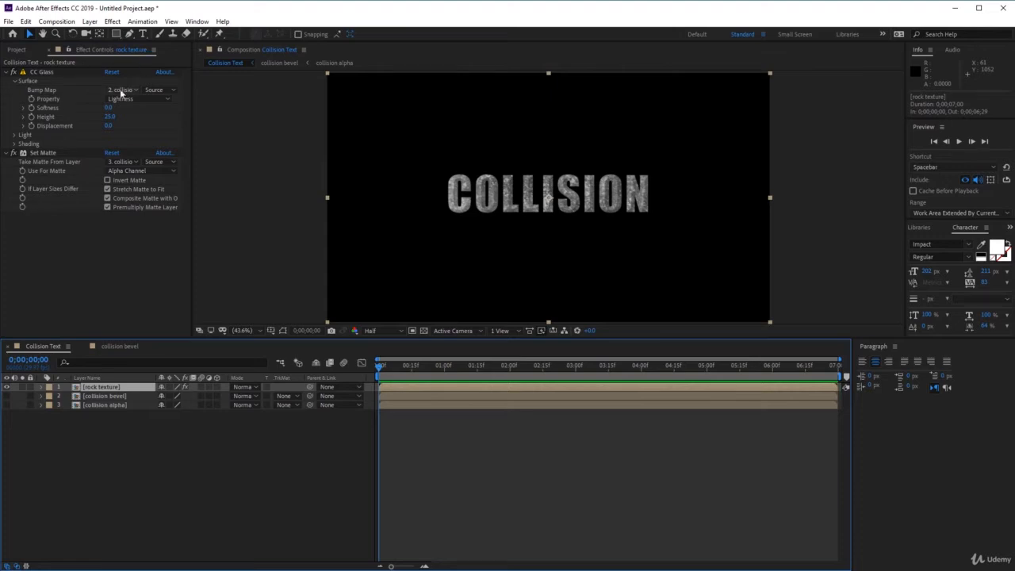
pyautogui.click(22, 136)
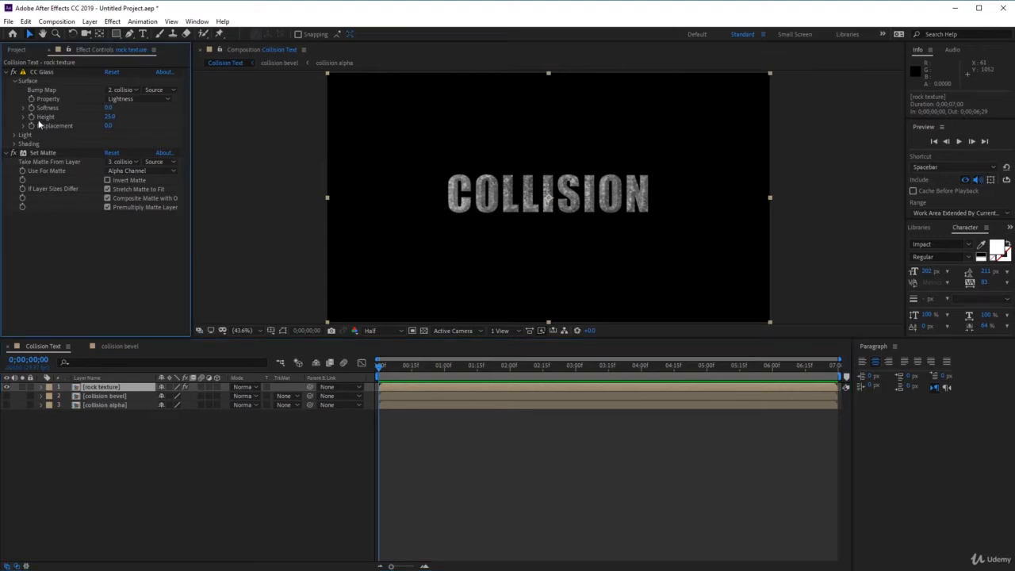
pyautogui.click(16, 136)
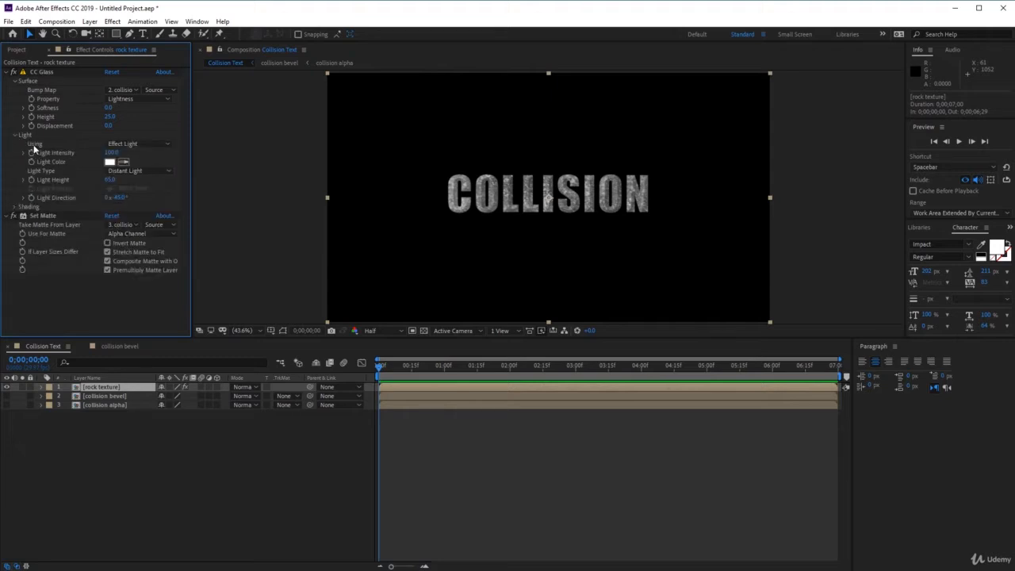
pyautogui.click(158, 148)
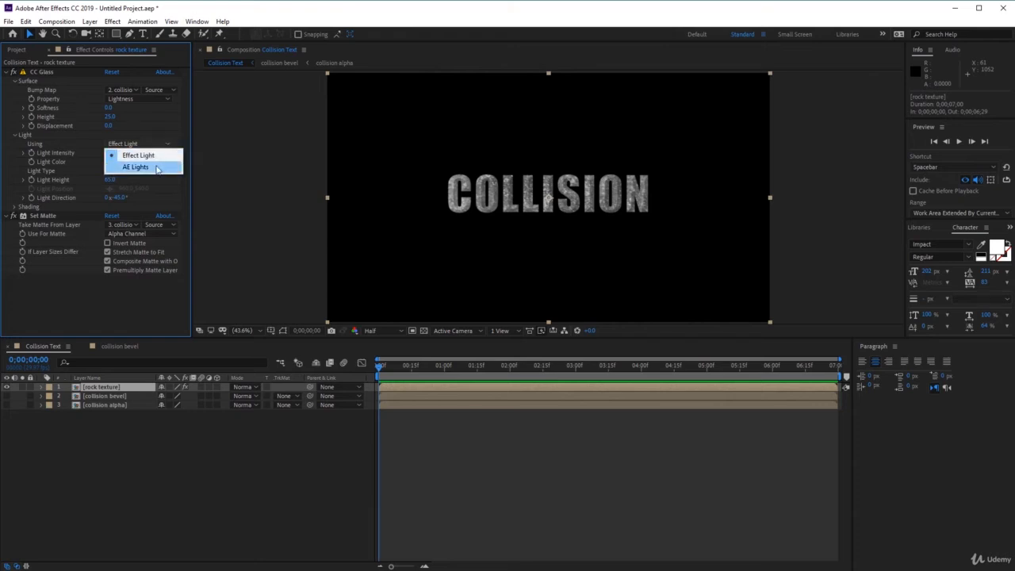
pyautogui.click(157, 168)
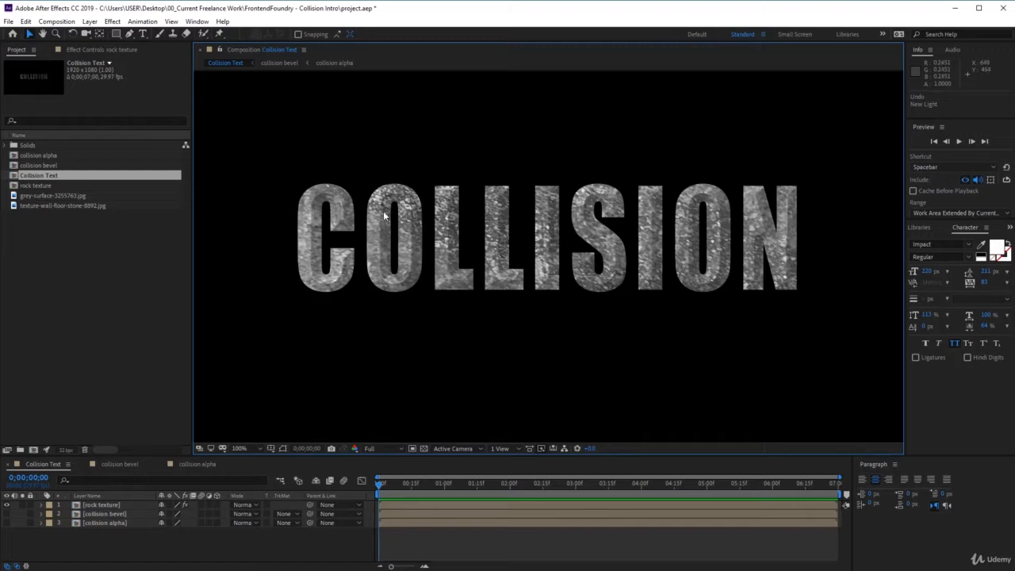
# Add a new light of type Parallel to the Collision Text composition.
pyautogui.click(90, 22)
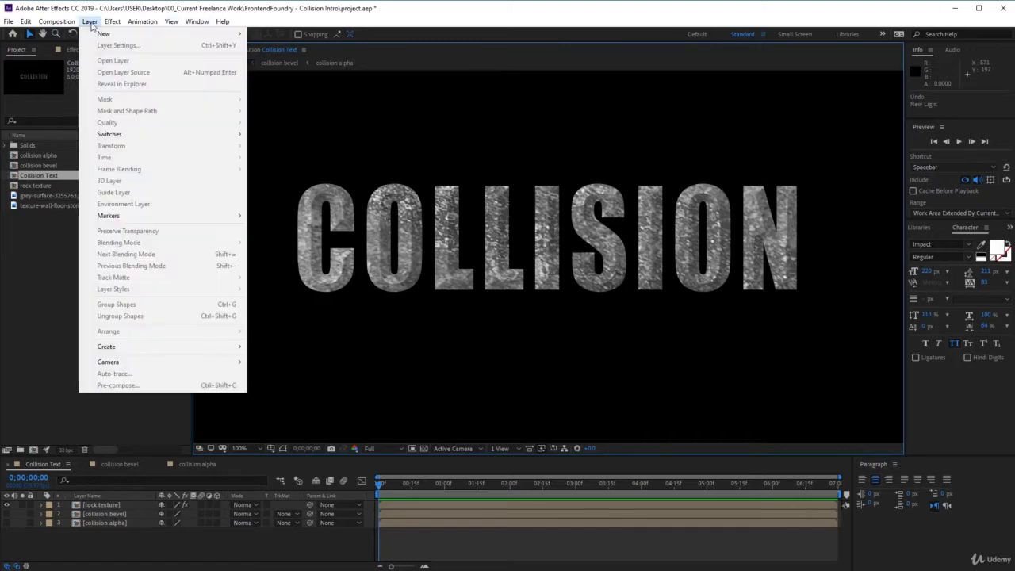
pyautogui.moveTo(104, 35)
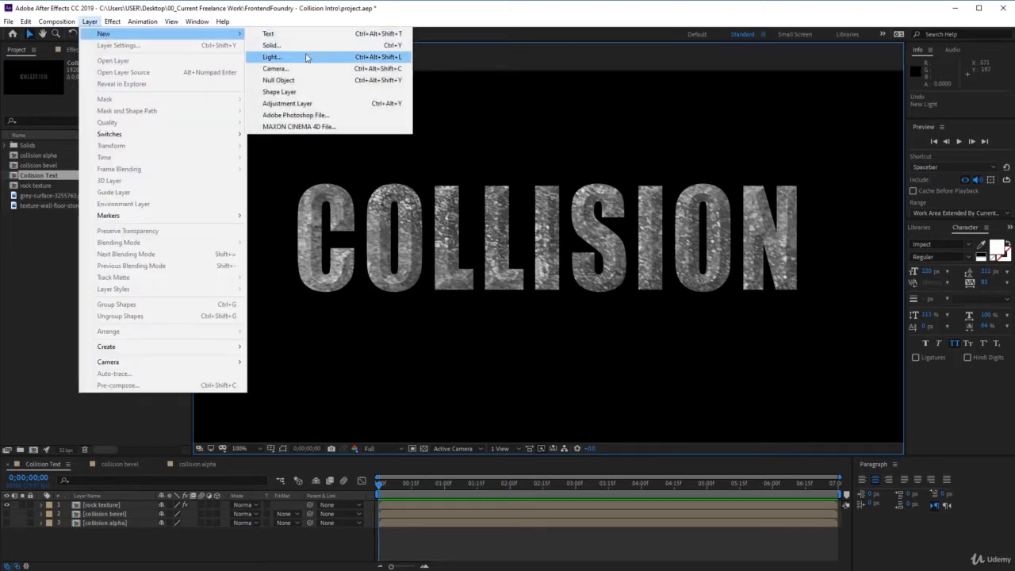
pyautogui.click(307, 58)
pyautogui.click(700, 276)
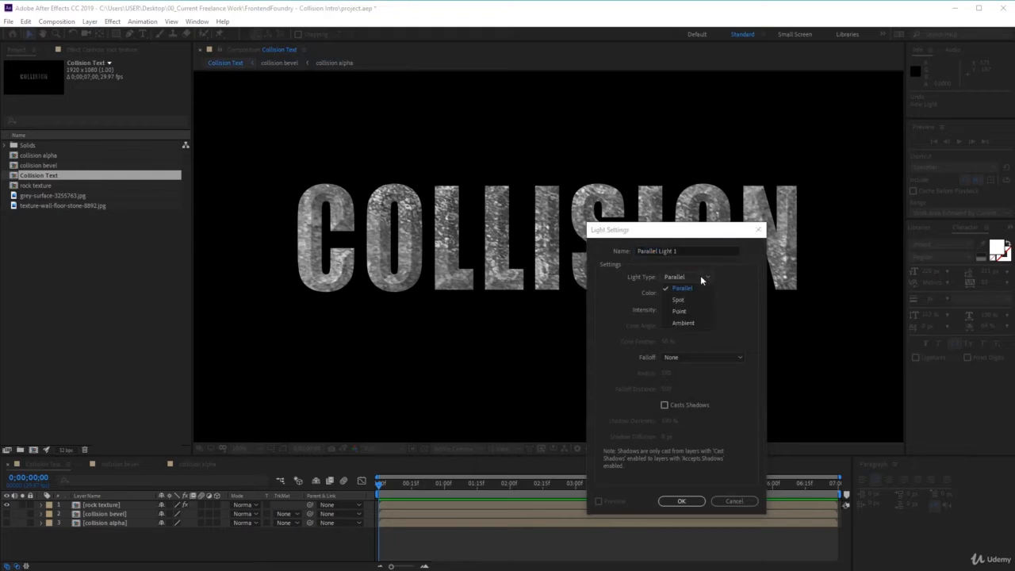
pyautogui.click(696, 288)
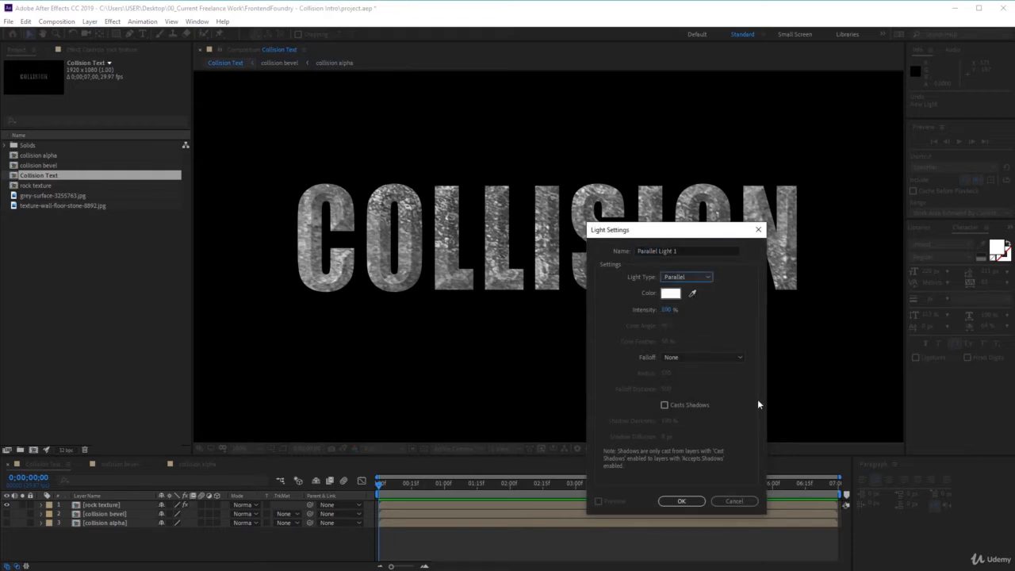
pyautogui.click(681, 501)
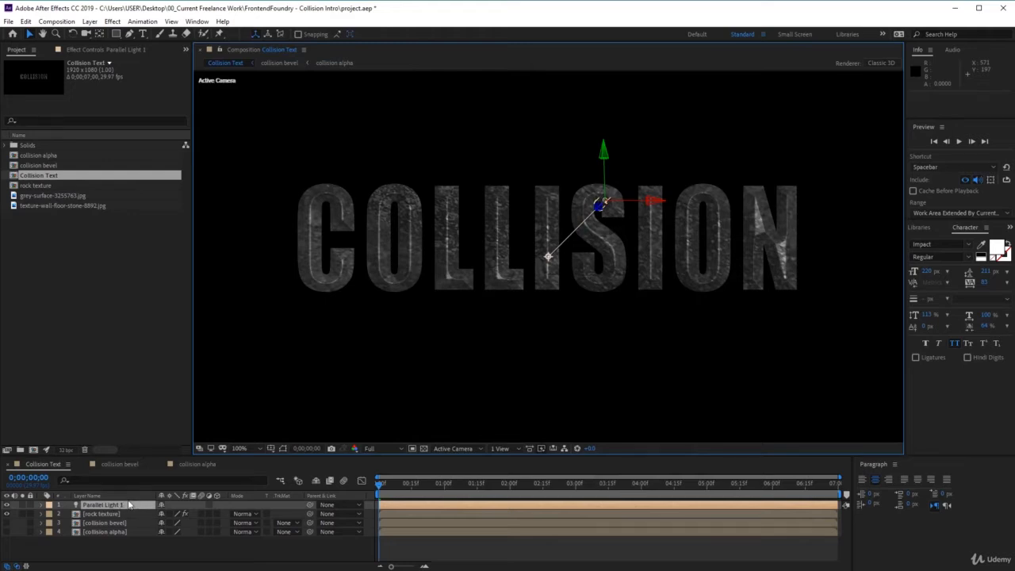
# Move the parallel light to the frame's upper-right corner, about 1569, 156, -567, and aim it at the title, about 1115, 533, 100.
pyautogui.moveTo(608, 165); pyautogui.dragTo(596, 85)
pyautogui.moveTo(655, 123); pyautogui.dragTo(395, 125)
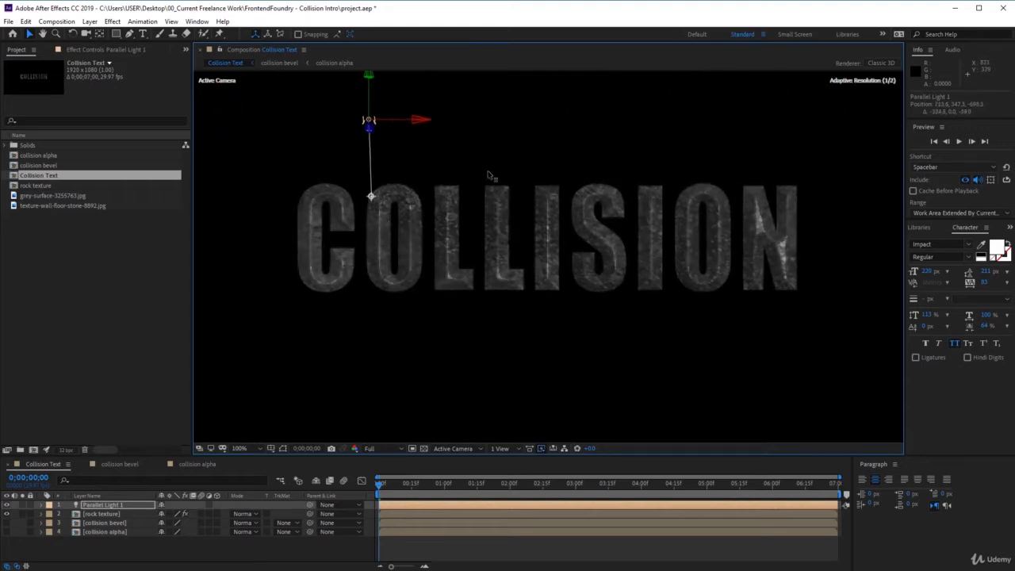
pyautogui.moveTo(489, 176); pyautogui.dragTo(720, 230)
pyautogui.scroll(-1, 624, 276)
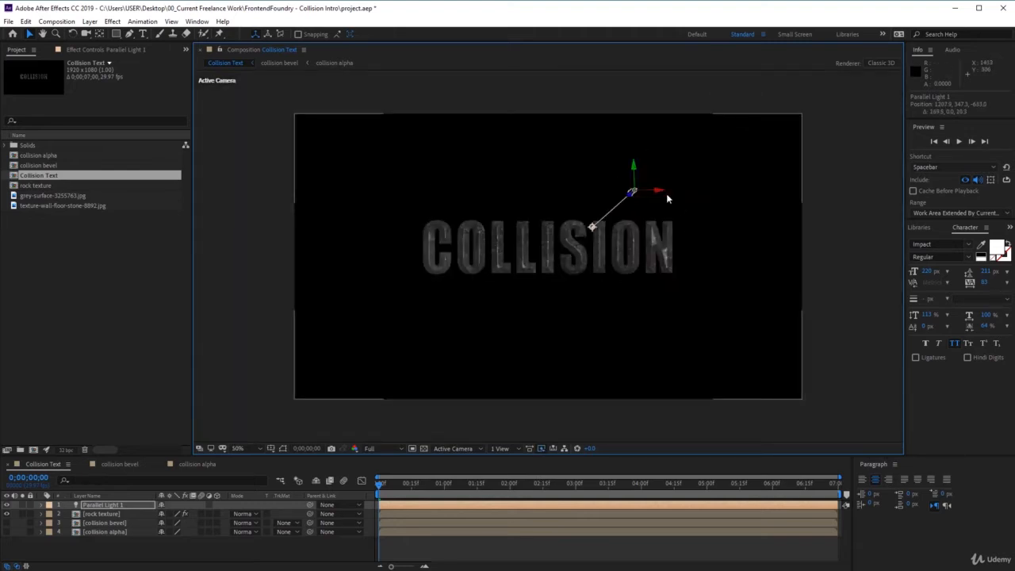
pyautogui.moveTo(658, 191); pyautogui.dragTo(749, 129)
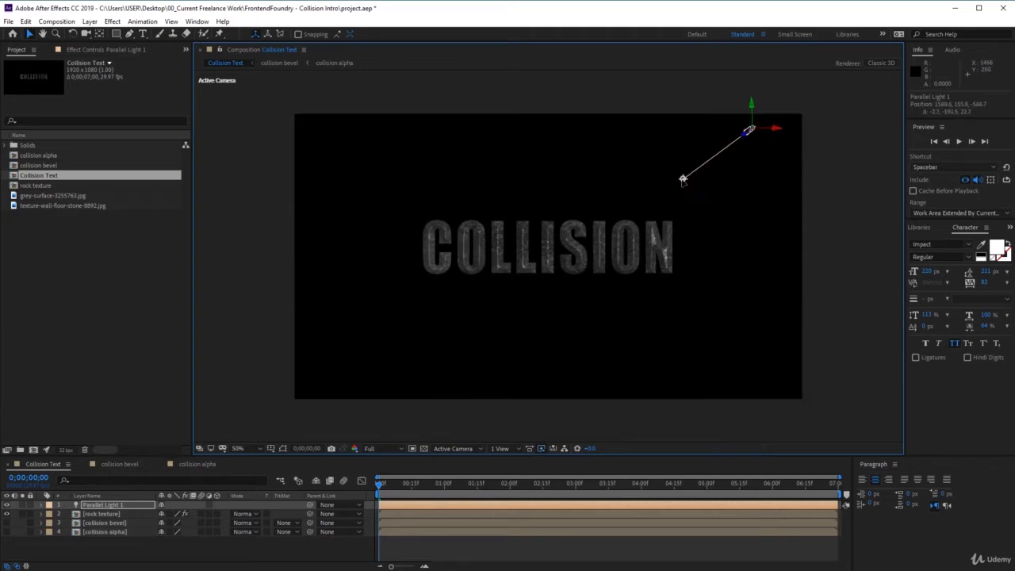
pyautogui.moveTo(682, 180); pyautogui.dragTo(588, 255)
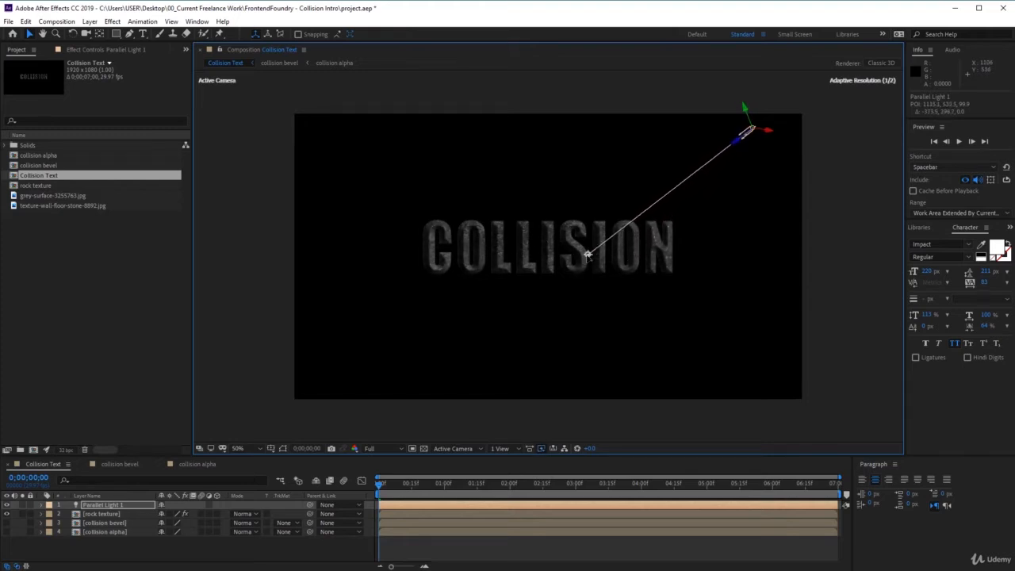
# Reveal the parallel light's transform properties and shift its point of interest slightly to about 1096, 508, 100.
pyautogui.click(43, 507)
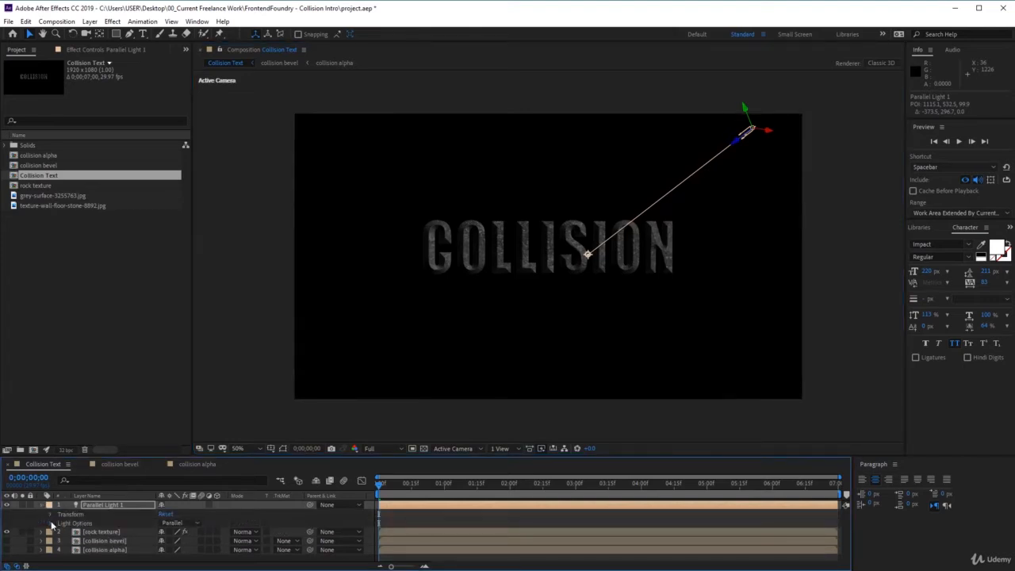
pyautogui.click(50, 514)
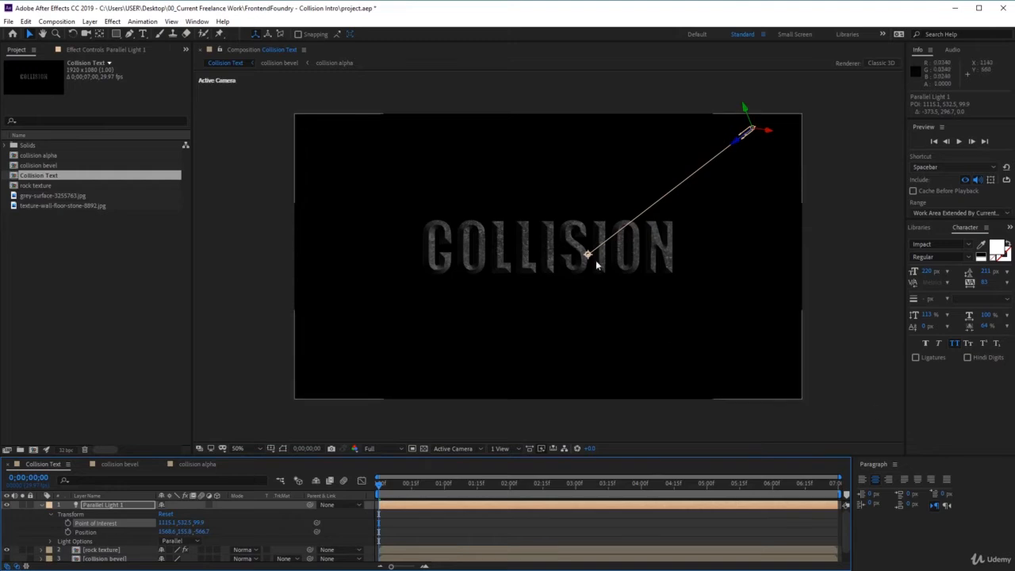
pyautogui.moveTo(587, 254); pyautogui.dragTo(583, 246)
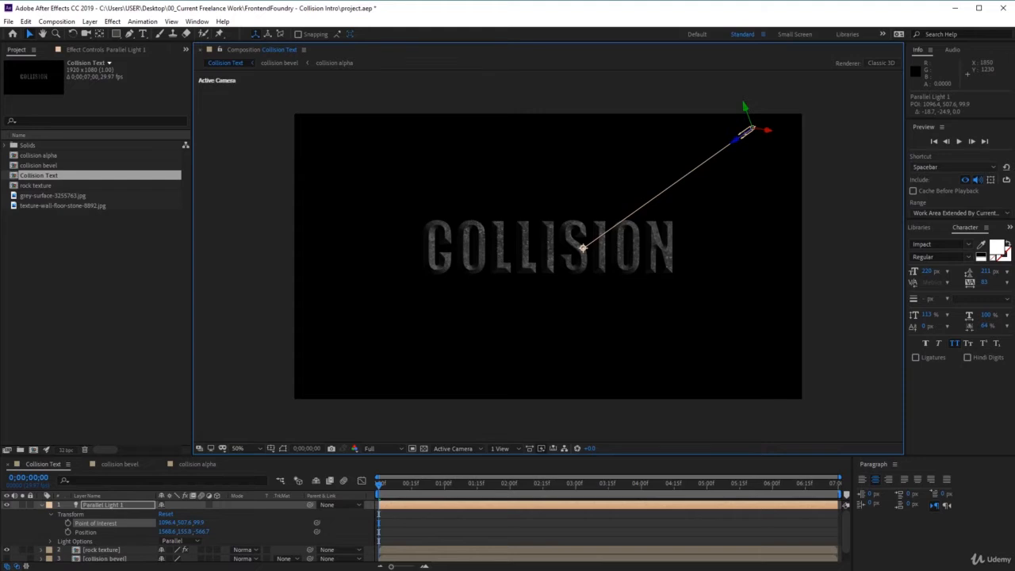
# Add a second light of type Ambient to the Collision Text composition.
pyautogui.click(90, 22)
pyautogui.moveTo(99, 34)
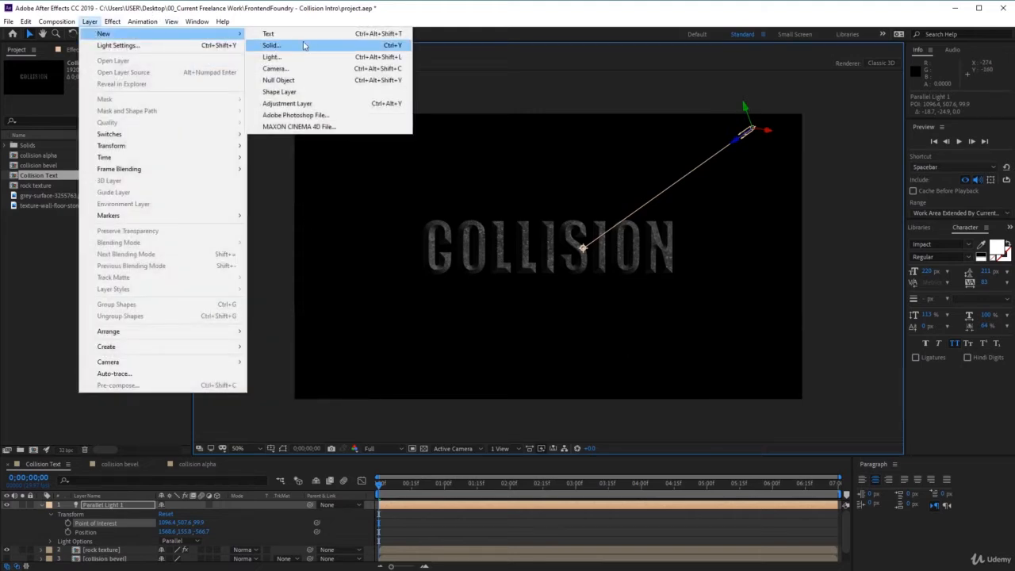
pyautogui.click(324, 63)
pyautogui.click(698, 276)
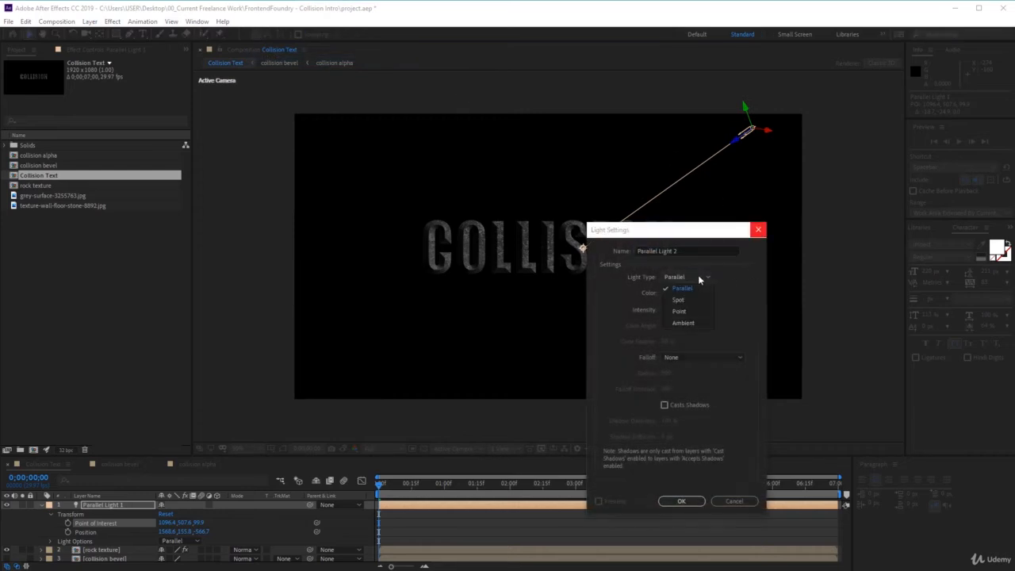
pyautogui.click(684, 323)
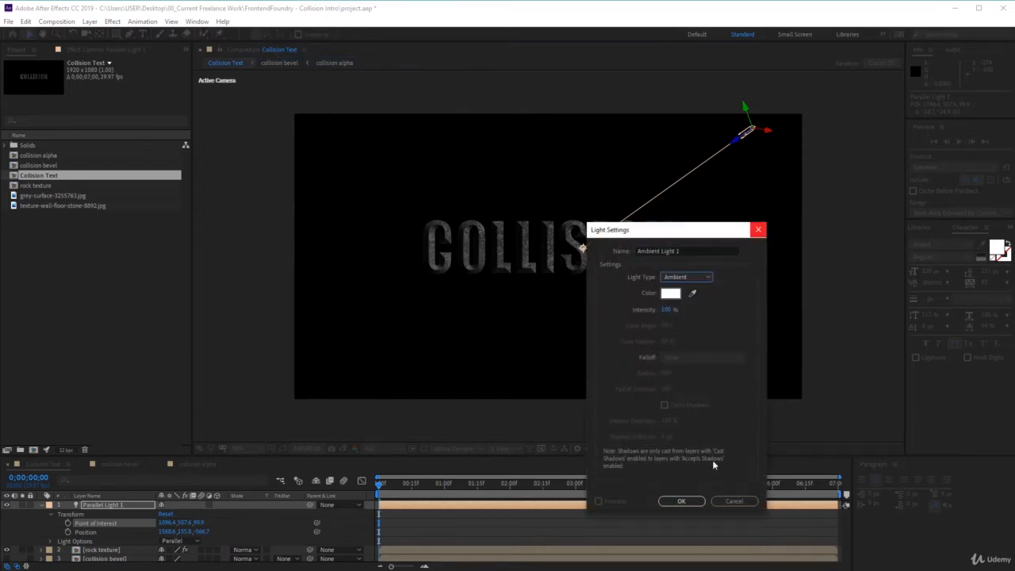
pyautogui.click(693, 503)
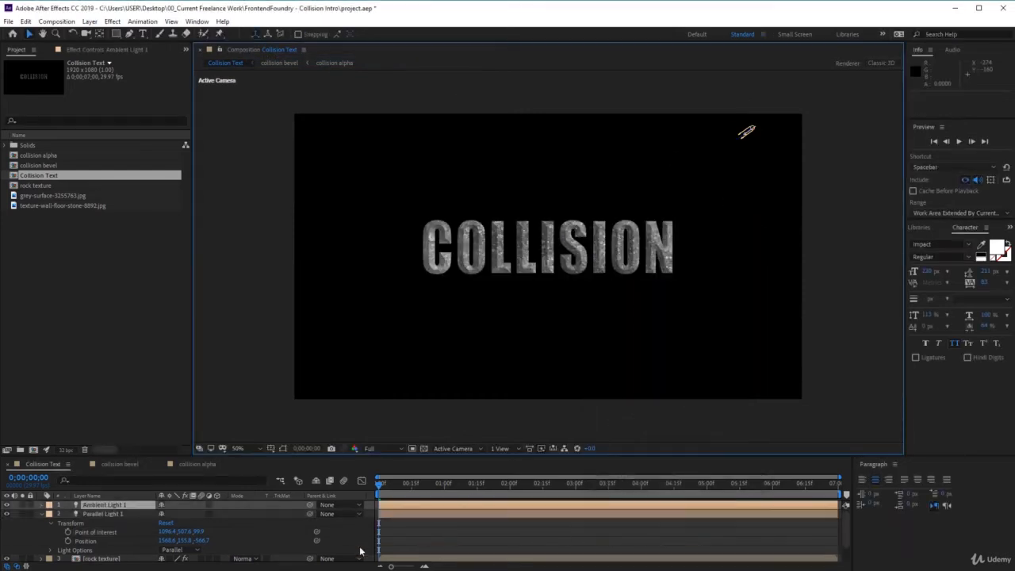
# Set the ambient light's intensity to 50%.
pyautogui.click(43, 505)
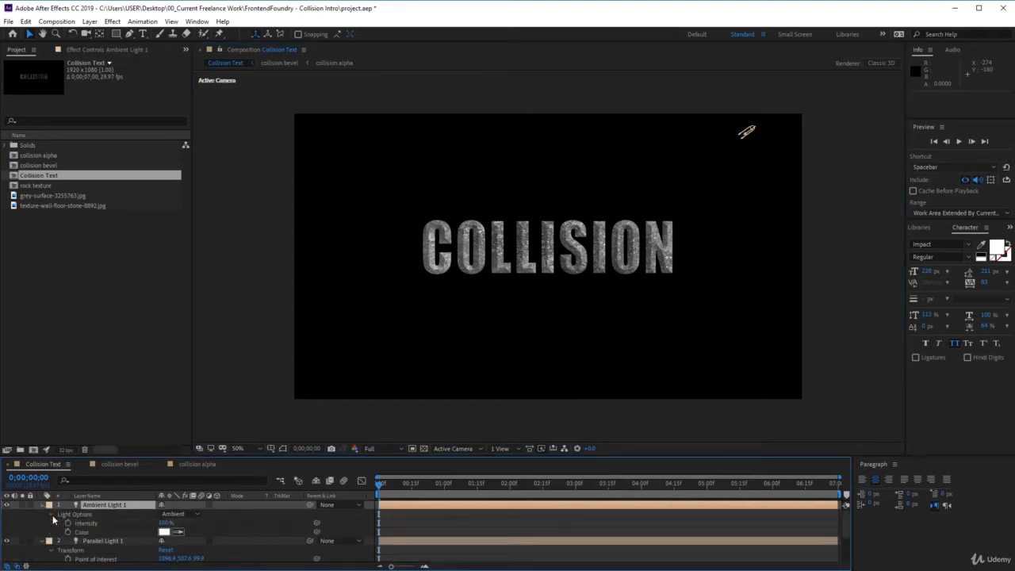
pyautogui.click(165, 523)
pyautogui.write('50')
pyautogui.press('Return')
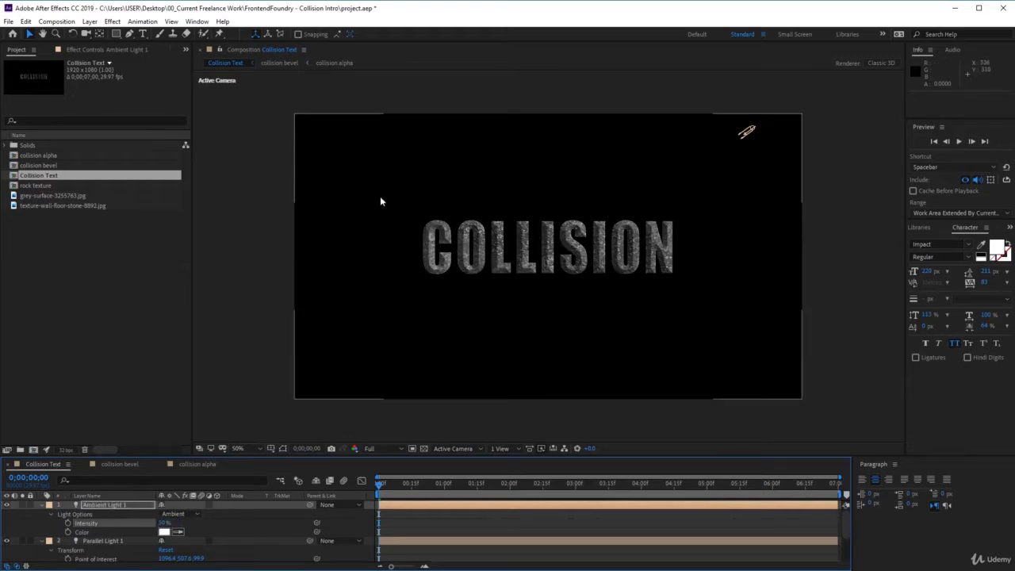
# Add a Spot light, raise it above the title to the frame's upper edge, and aim it at about 866, 255, 39.
pyautogui.click(89, 22)
pyautogui.moveTo(103, 34)
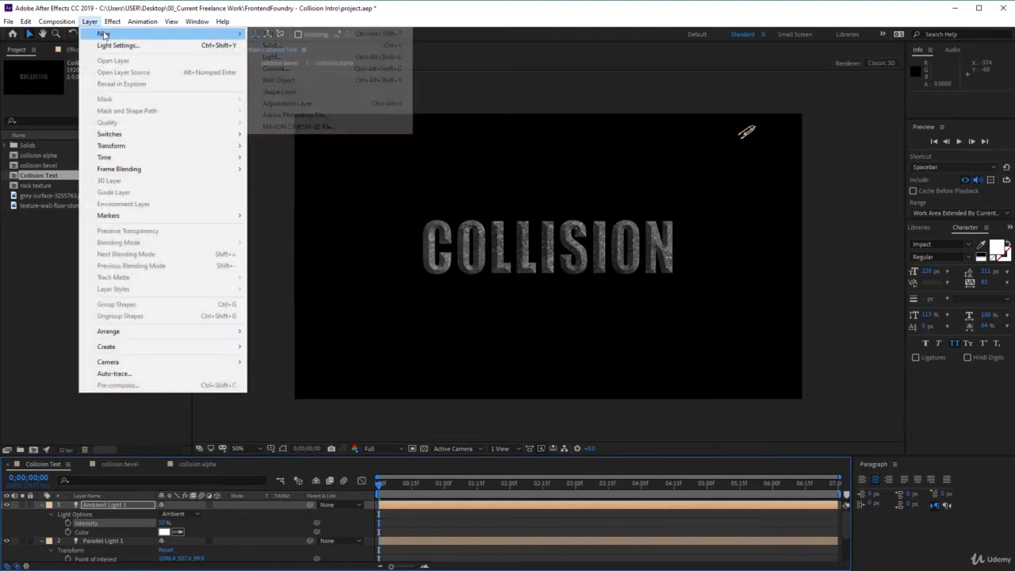
pyautogui.click(329, 57)
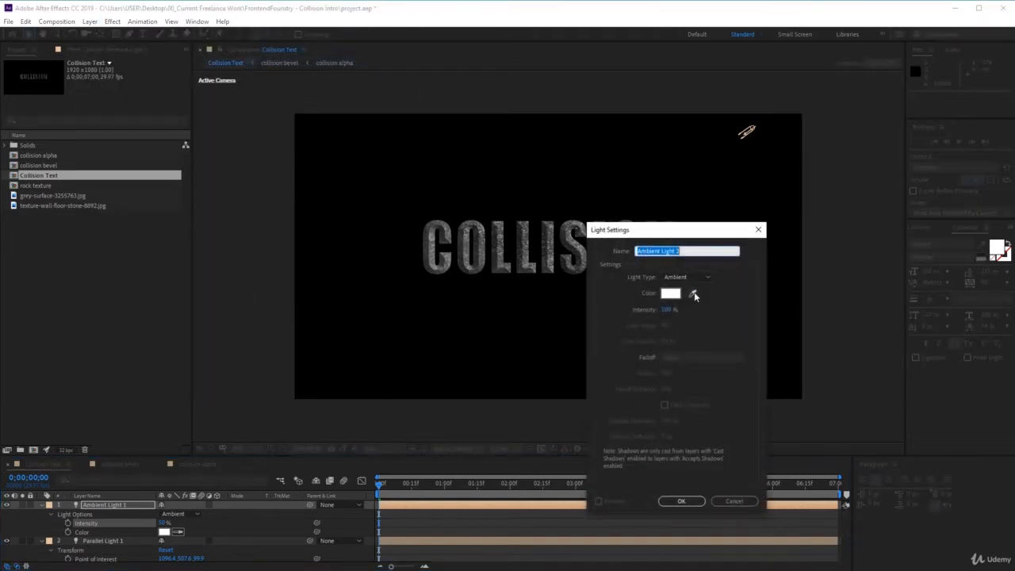
pyautogui.click(699, 278)
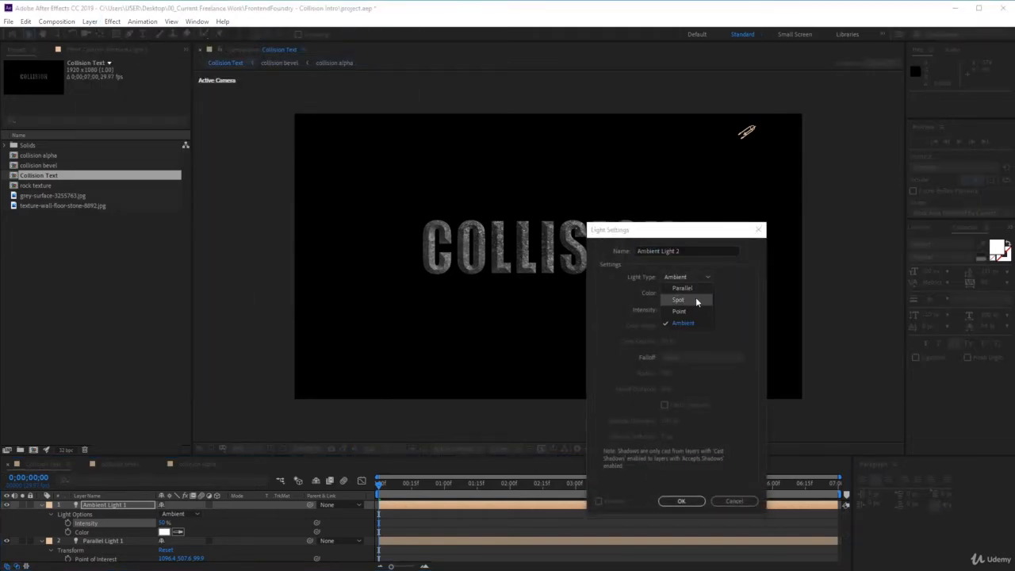
pyautogui.click(695, 300)
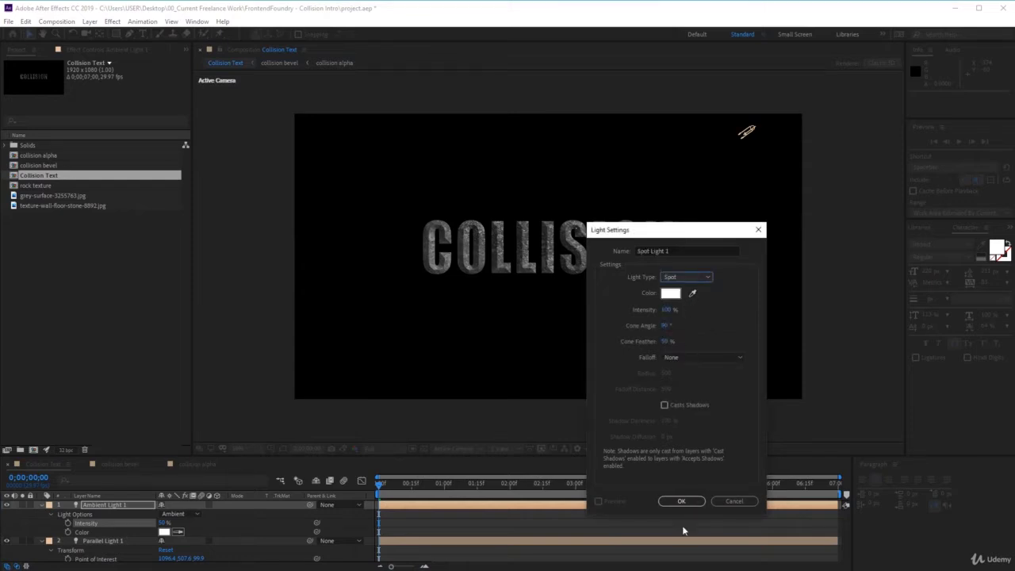
pyautogui.click(681, 501)
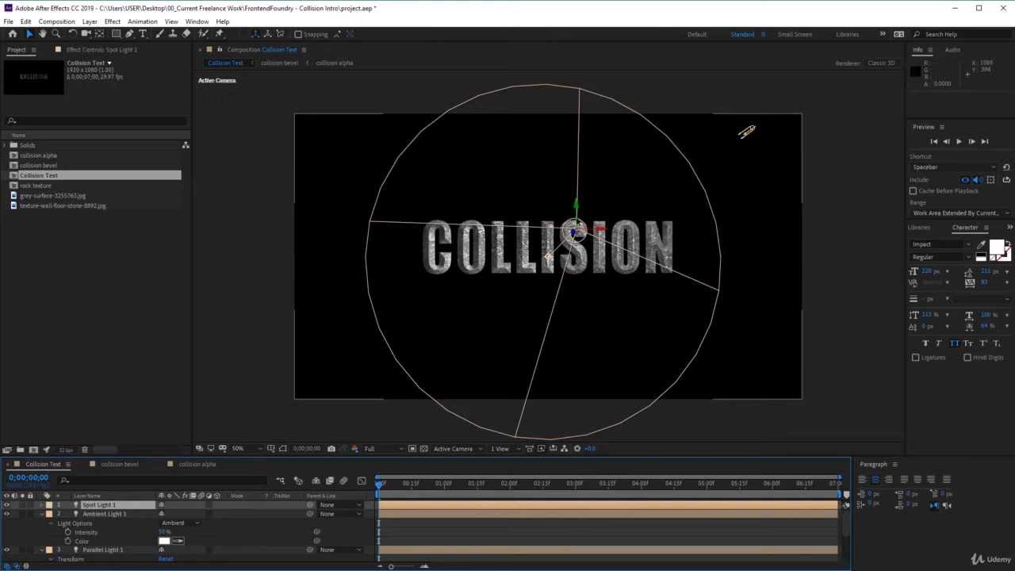
pyautogui.moveTo(581, 223); pyautogui.dragTo(582, 135)
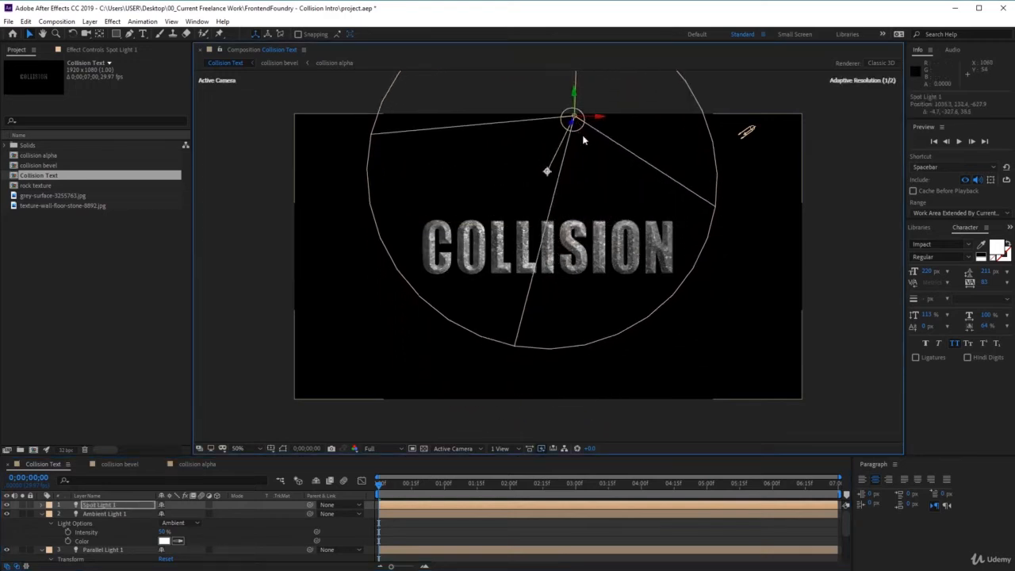
pyautogui.moveTo(547, 173); pyautogui.dragTo(523, 182)
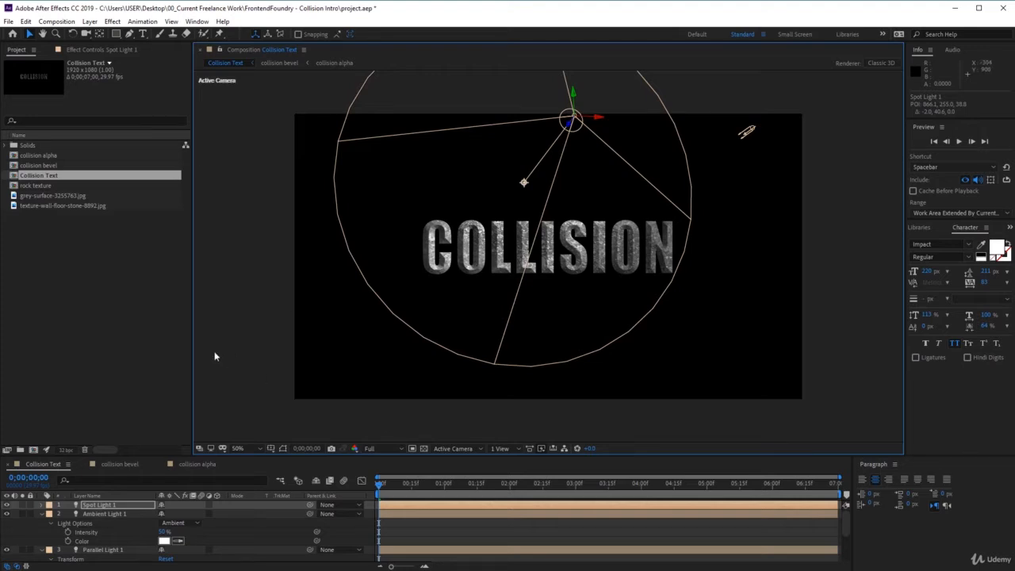
# Add a Point light to the Collision Text composition with the blue colour 4A7DDD.
pyautogui.click(89, 21)
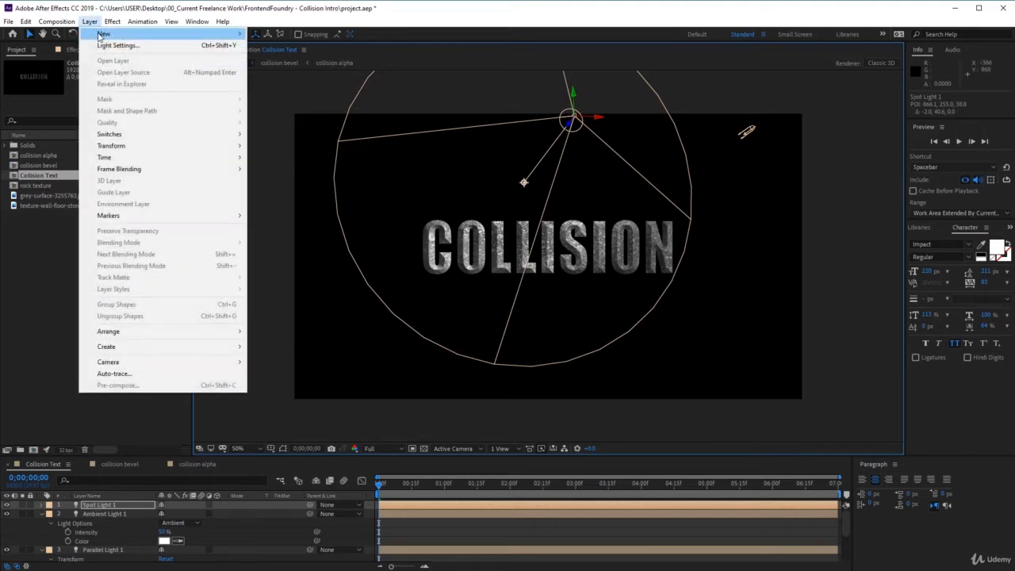
pyautogui.moveTo(235, 37)
pyautogui.click(271, 57)
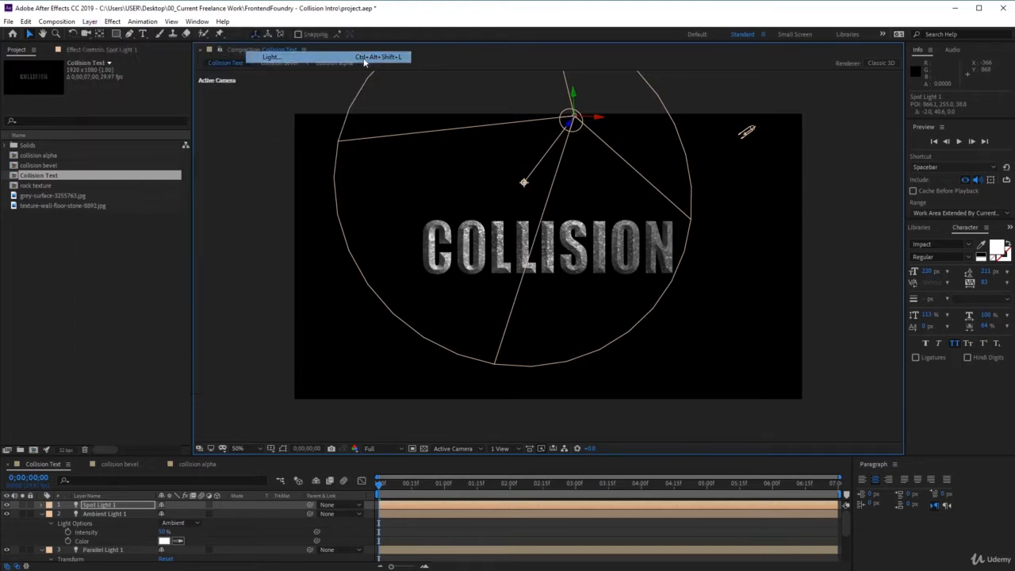
pyautogui.click(700, 275)
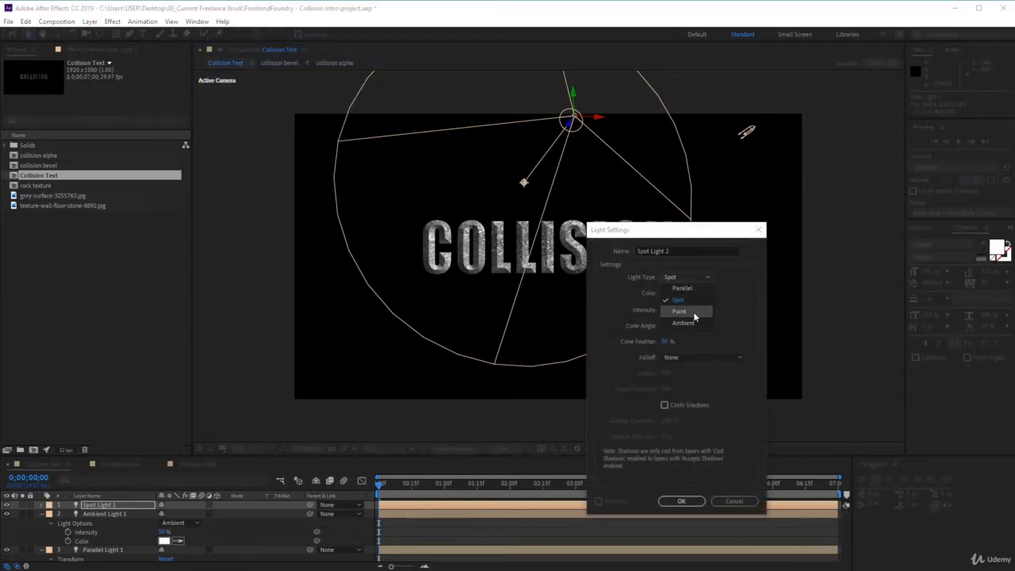
pyautogui.click(696, 310)
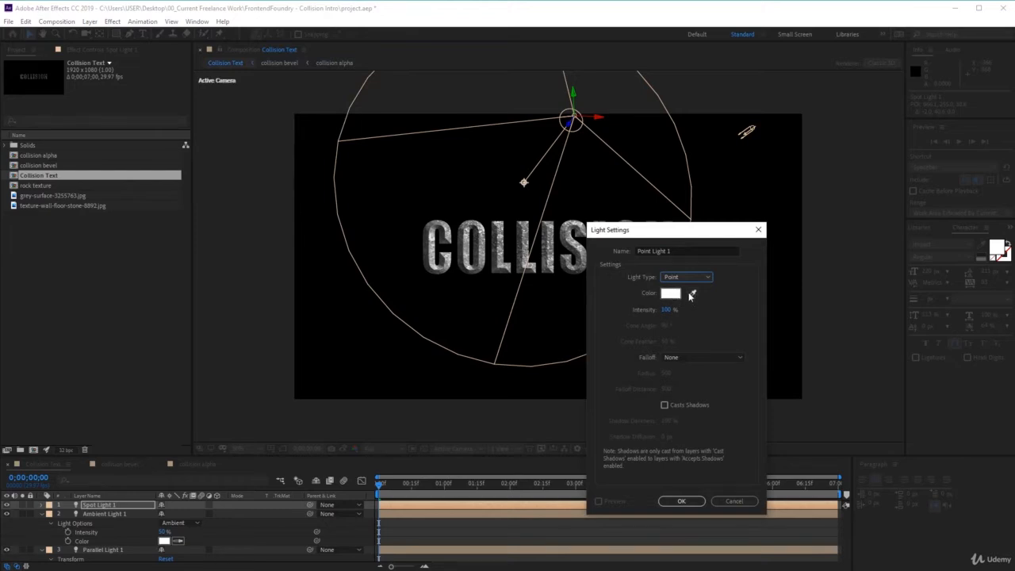
pyautogui.click(670, 293)
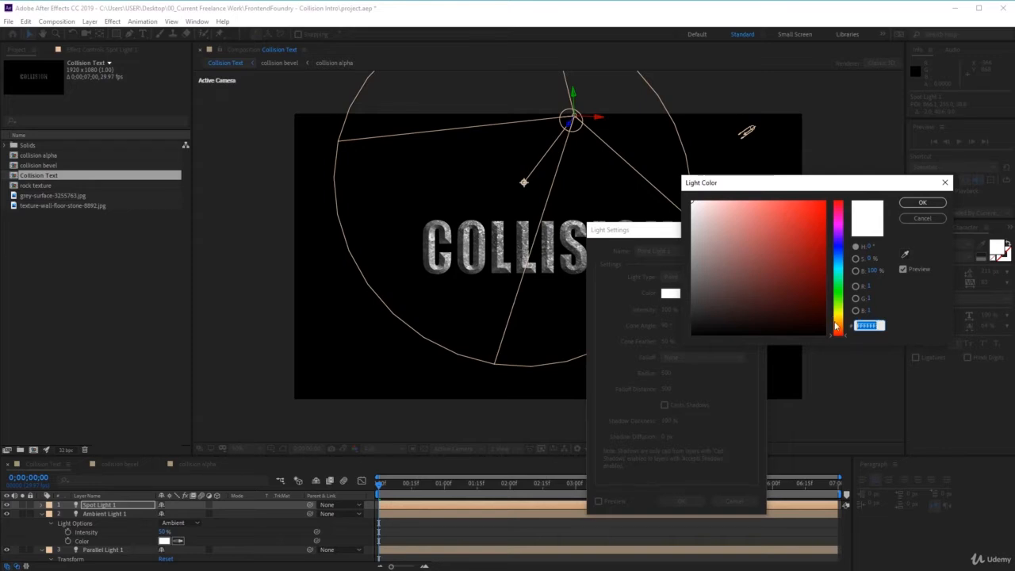
pyautogui.write('4A7')
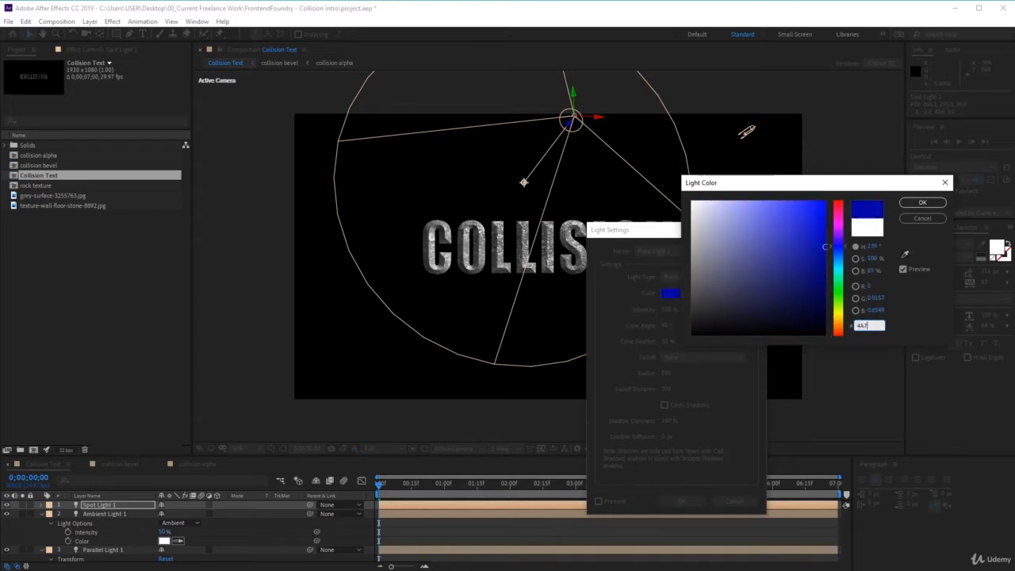
pyautogui.write('DDD')
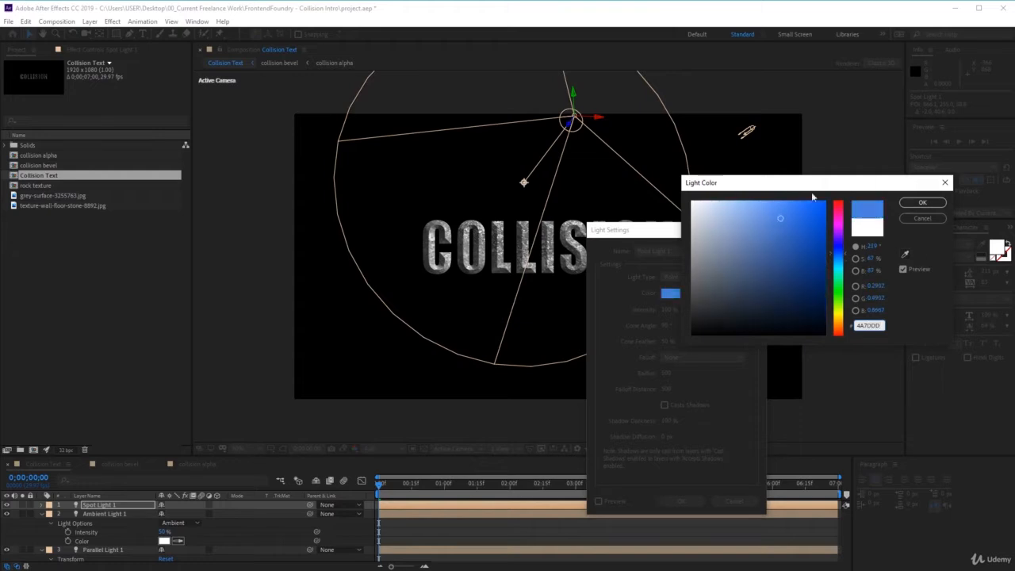
pyautogui.click(919, 204)
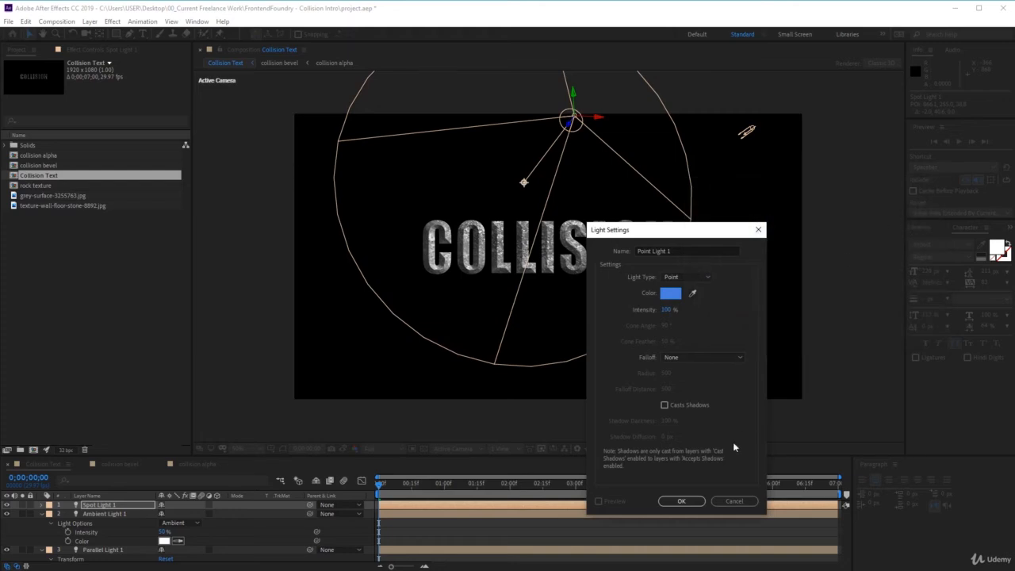
pyautogui.click(663, 504)
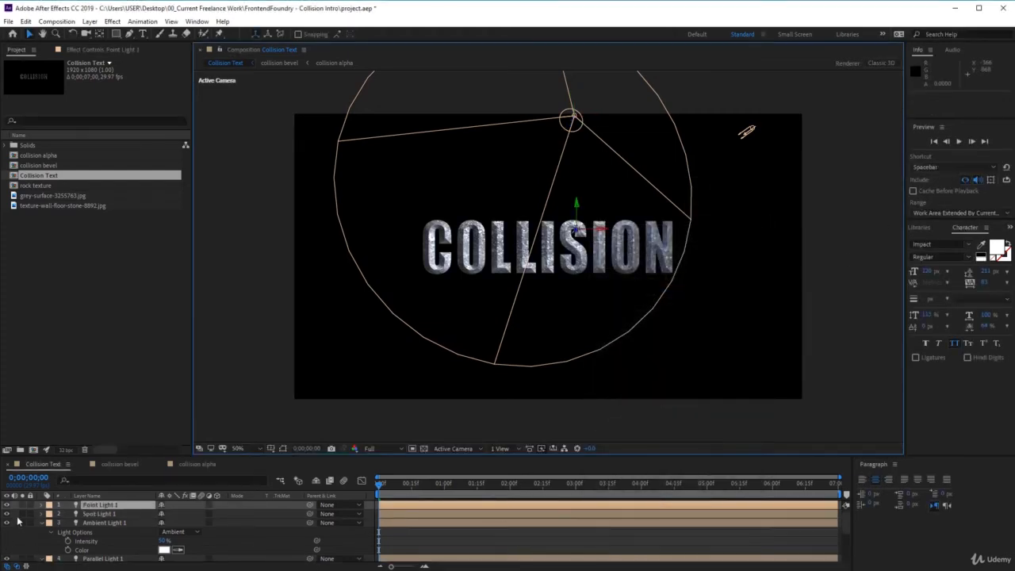
# In the point light's options, set the radius to 700 and turn on shadow casting.
pyautogui.click(100, 505)
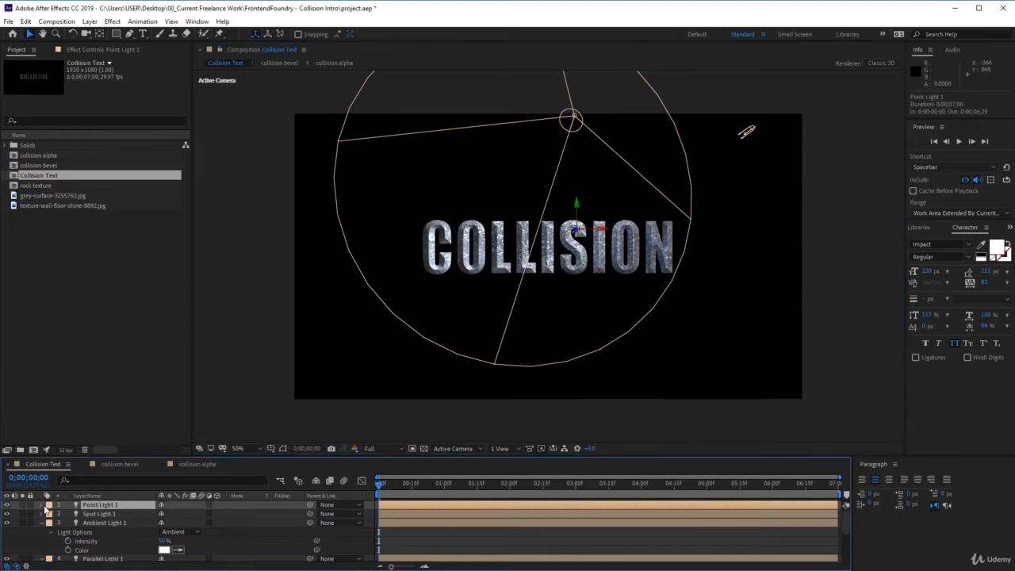
pyautogui.click(44, 508)
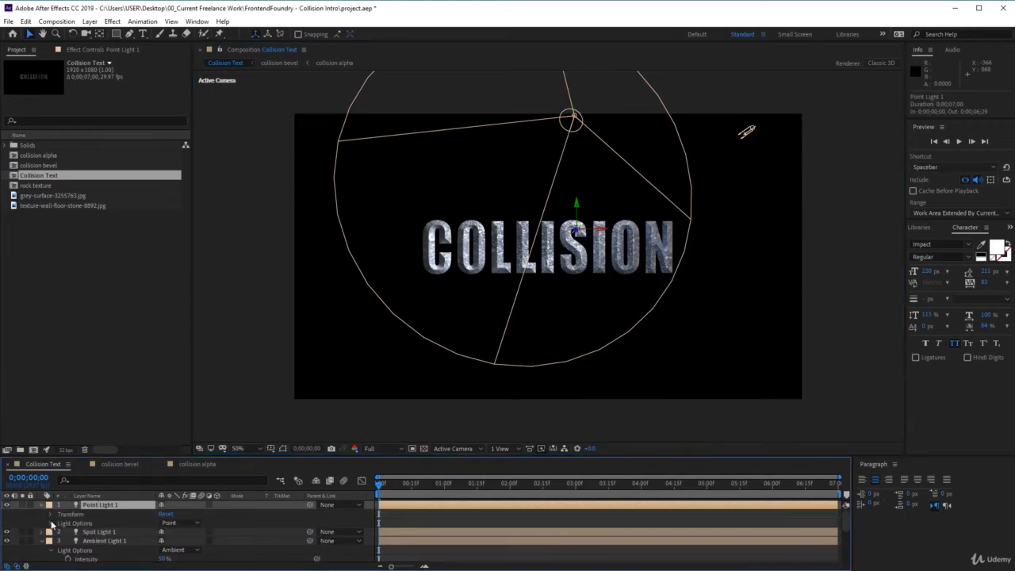
pyautogui.click(52, 523)
pyautogui.scroll(-2, 51, 521)
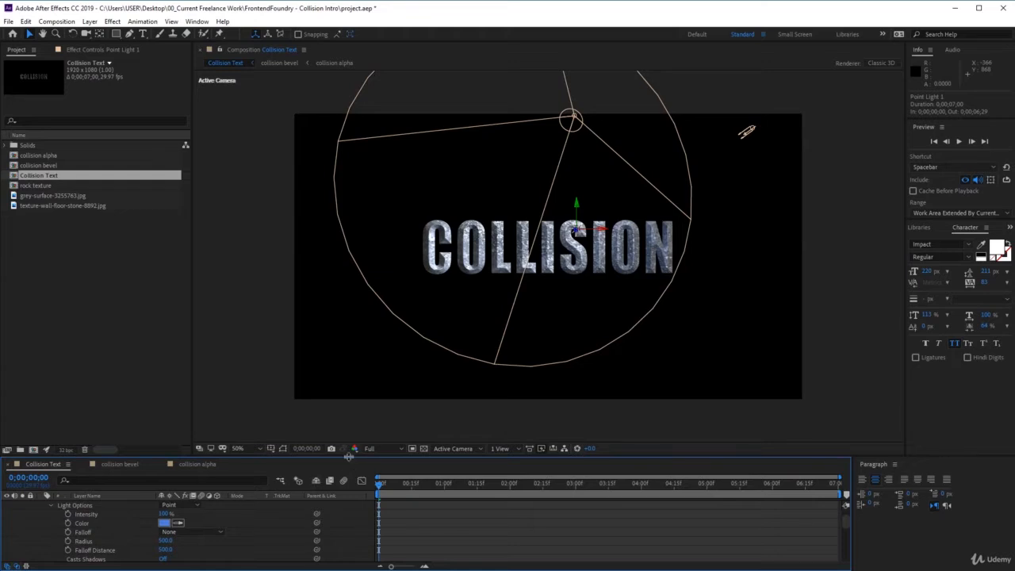
pyautogui.moveTo(349, 458); pyautogui.dragTo(351, 415)
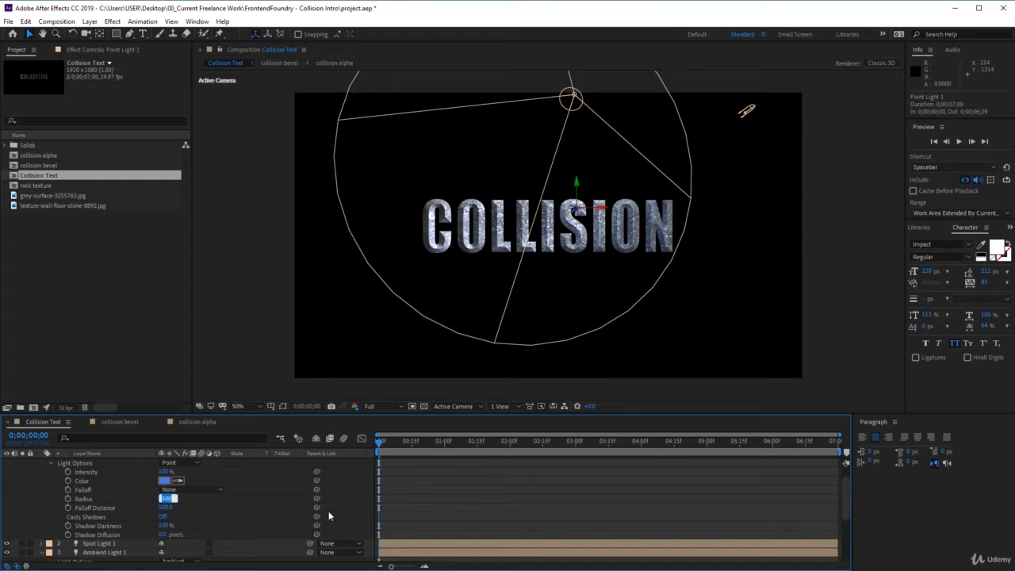
pyautogui.write('700')
pyautogui.click(163, 518)
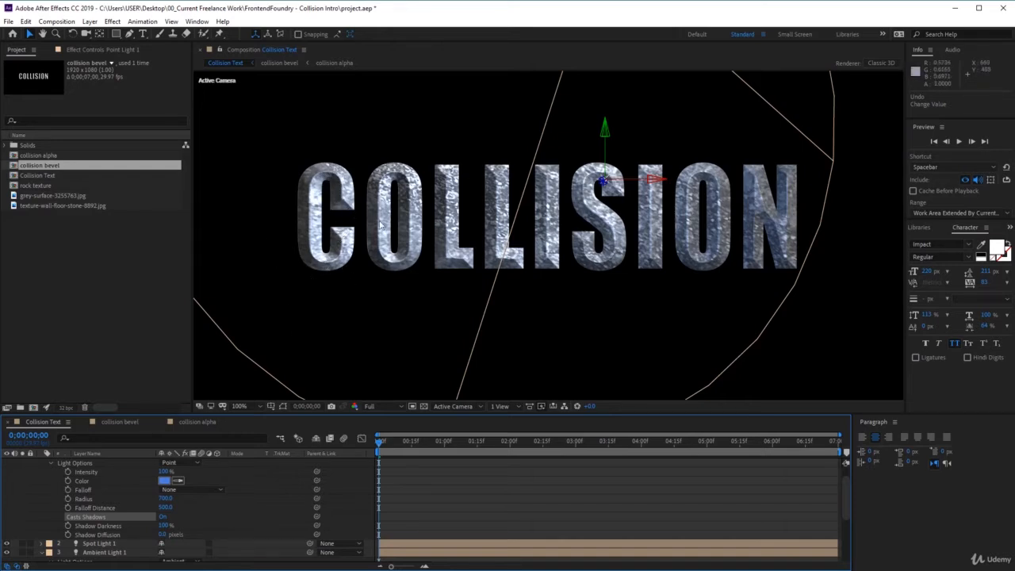
# In the collision bevel composition, set the collision alpha layer's inner glow size to 8.
pyautogui.click(124, 423)
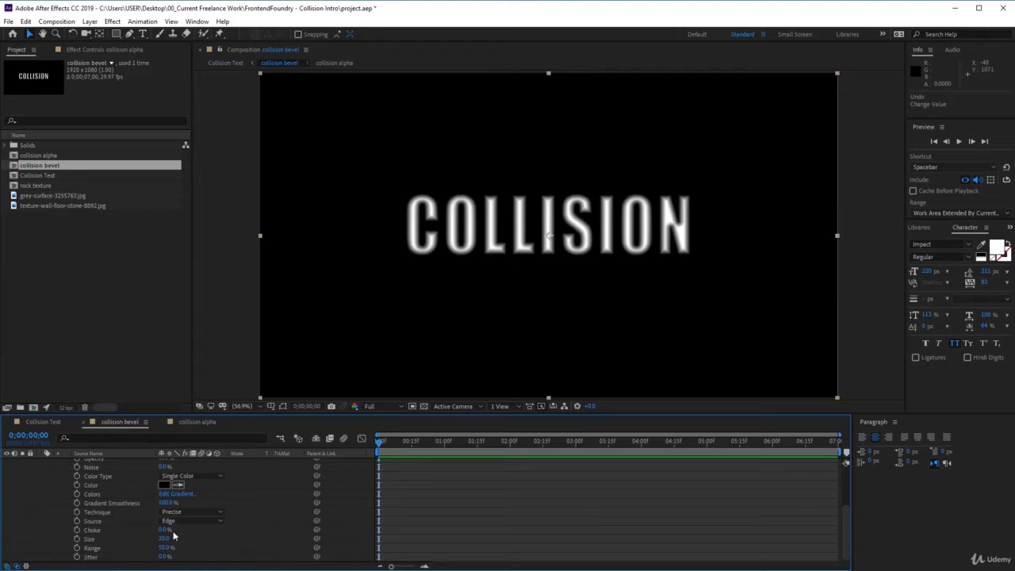
pyautogui.scroll(2, 173, 540)
pyautogui.scroll(-3, 161, 526)
pyautogui.moveTo(167, 541)
pyautogui.mouseDown()
pyautogui.moveTo(155, 540)
pyautogui.moveTo(165, 546)
pyautogui.mouseUp()
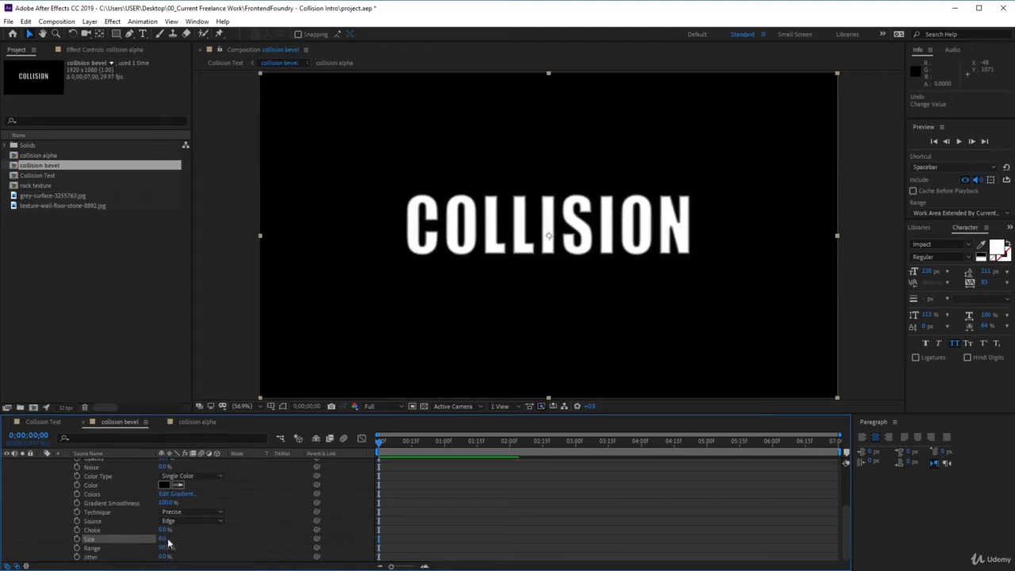
# Show the collision bevel composition in its own viewer beside the Collision Text composition.
pyautogui.click(39, 422)
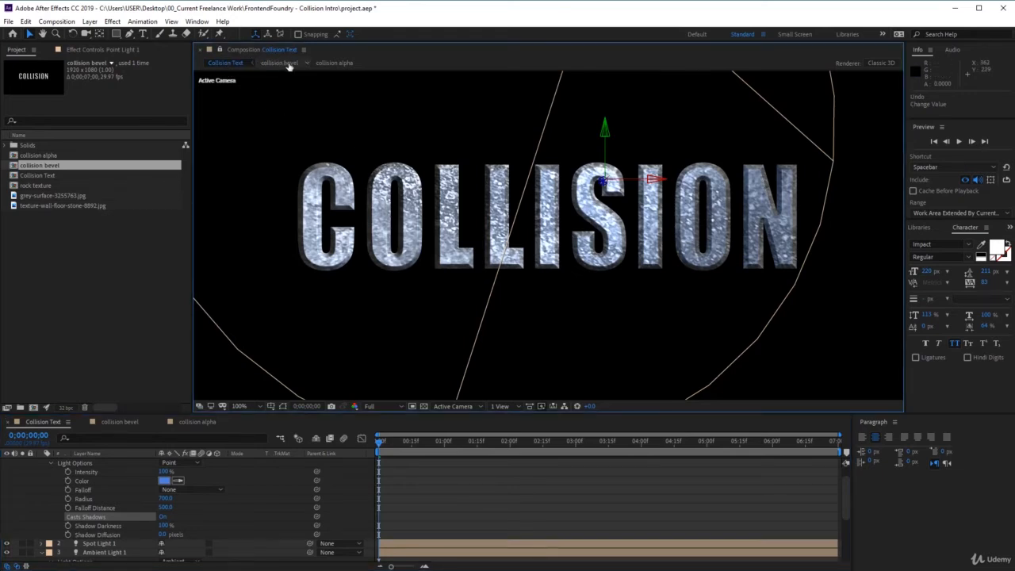
pyautogui.doubleClick(52, 166)
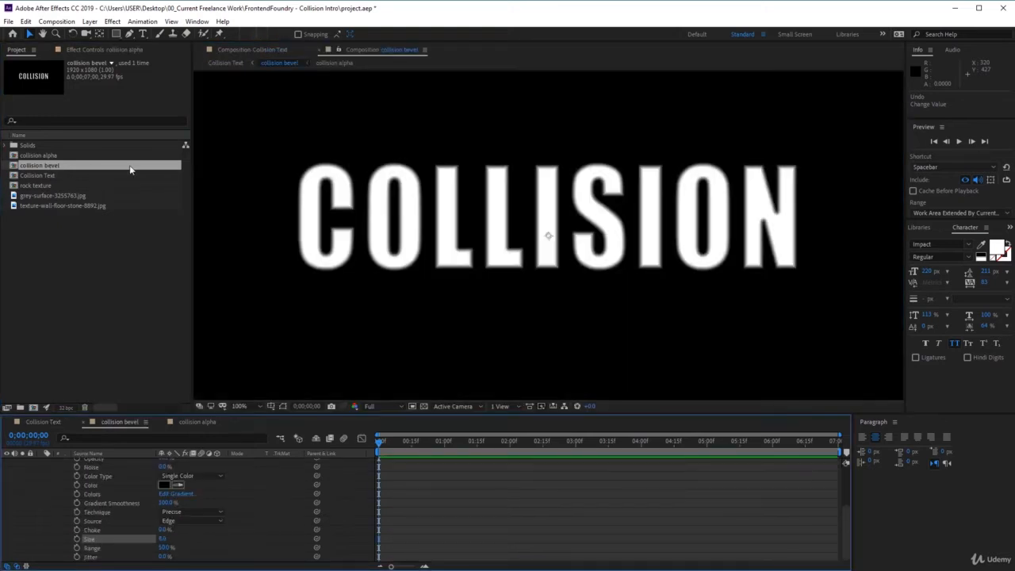
pyautogui.click(353, 50)
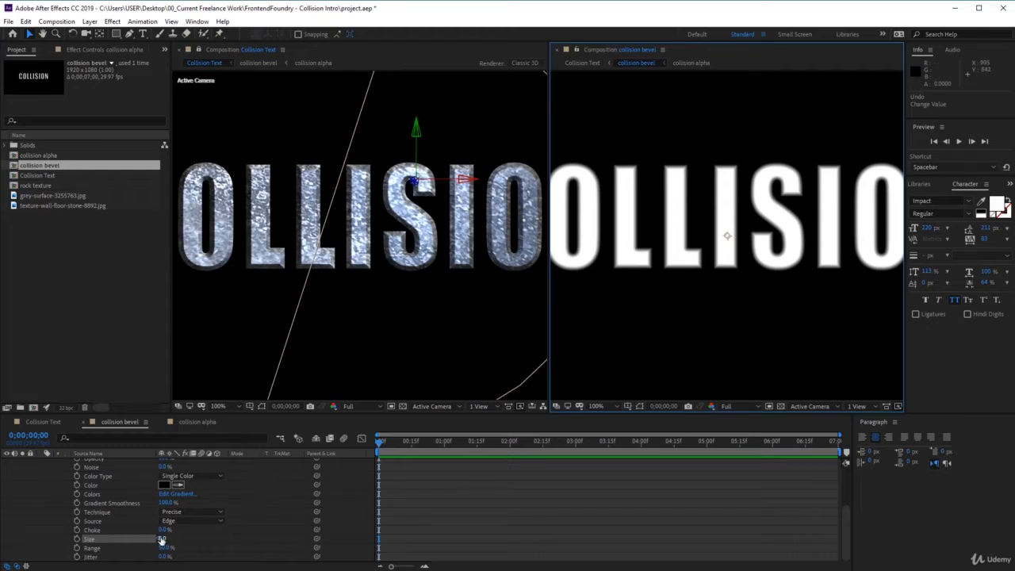
# Try a wide inner glow size of 22 on the collision alpha layer, set it to 7, and collapse the layer's properties.
pyautogui.moveTo(162, 540); pyautogui.dragTo(168, 539)
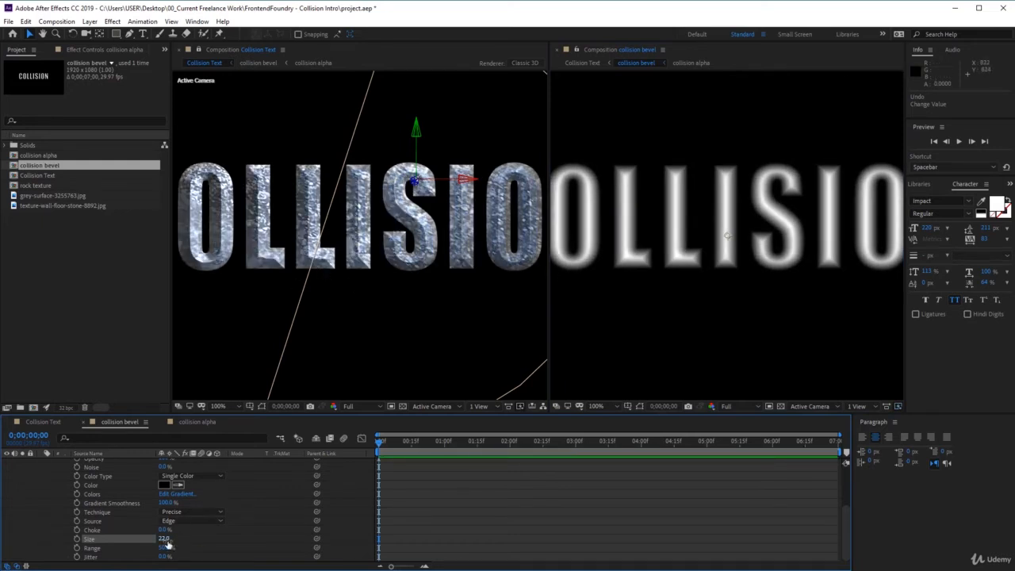
pyautogui.moveTo(168, 544); pyautogui.dragTo(163, 546)
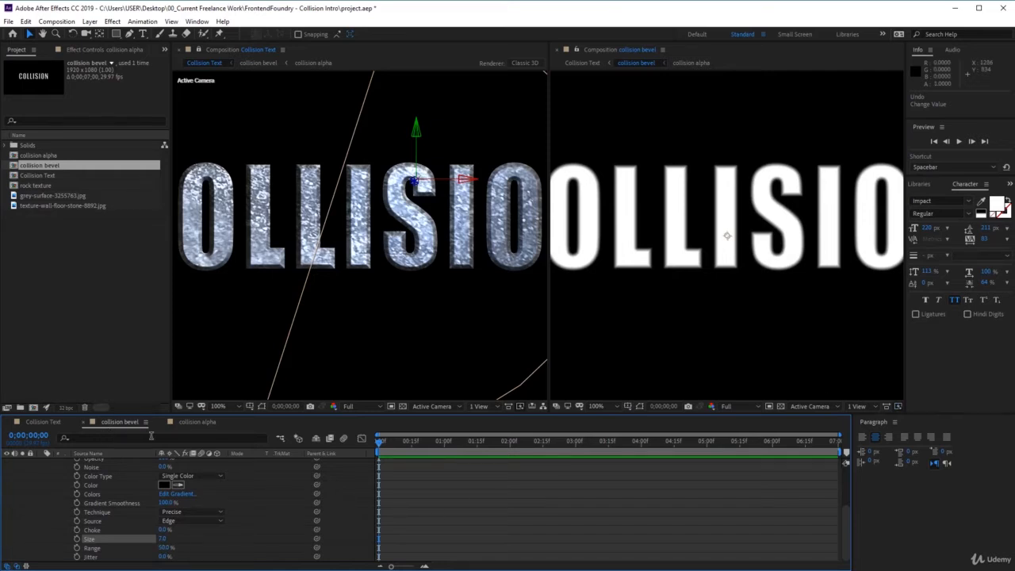
pyautogui.scroll(4, 85, 536)
pyautogui.click(41, 472)
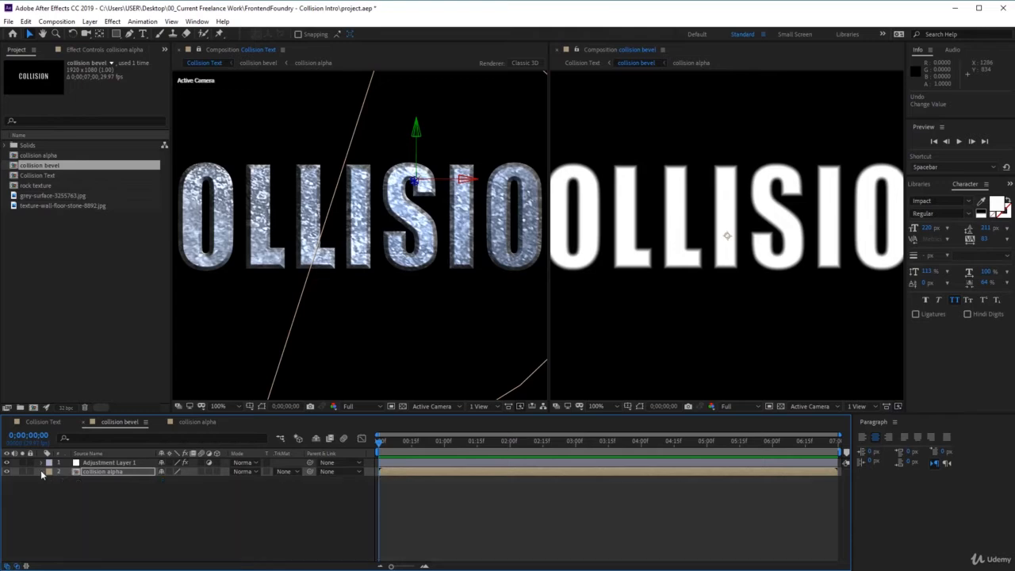
# Create a black 1920 by 1080 solid named fractal in collision bevel and place it above the adjustment layer.
pyautogui.click(88, 21)
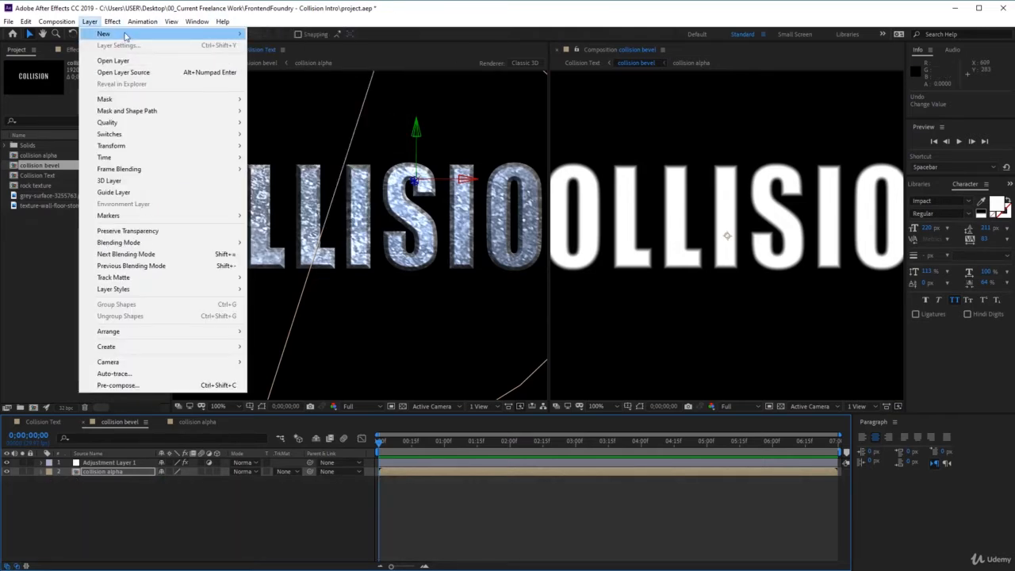
pyautogui.moveTo(159, 35)
pyautogui.click(292, 47)
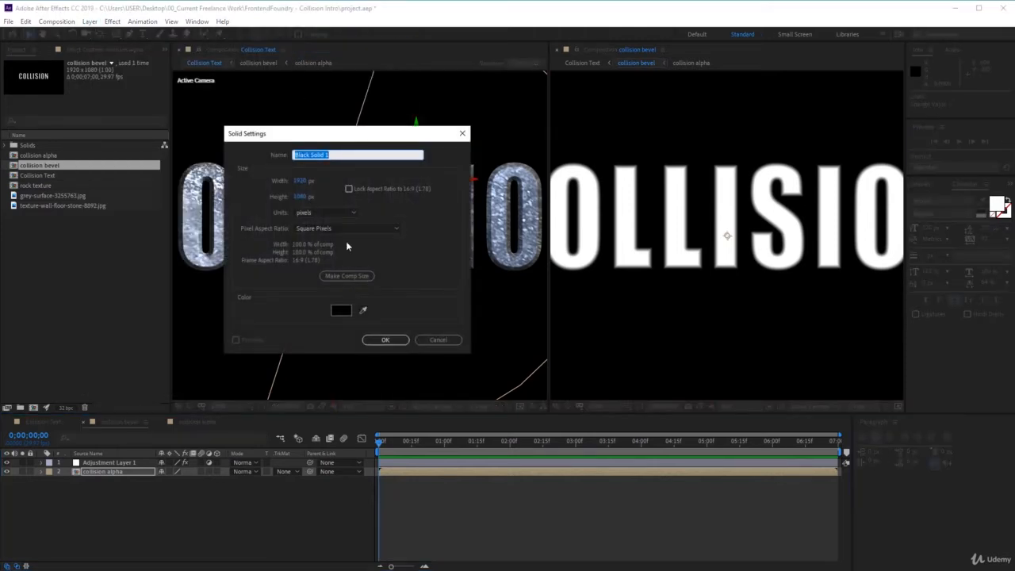
pyautogui.write('fractal')
pyautogui.press('Return')
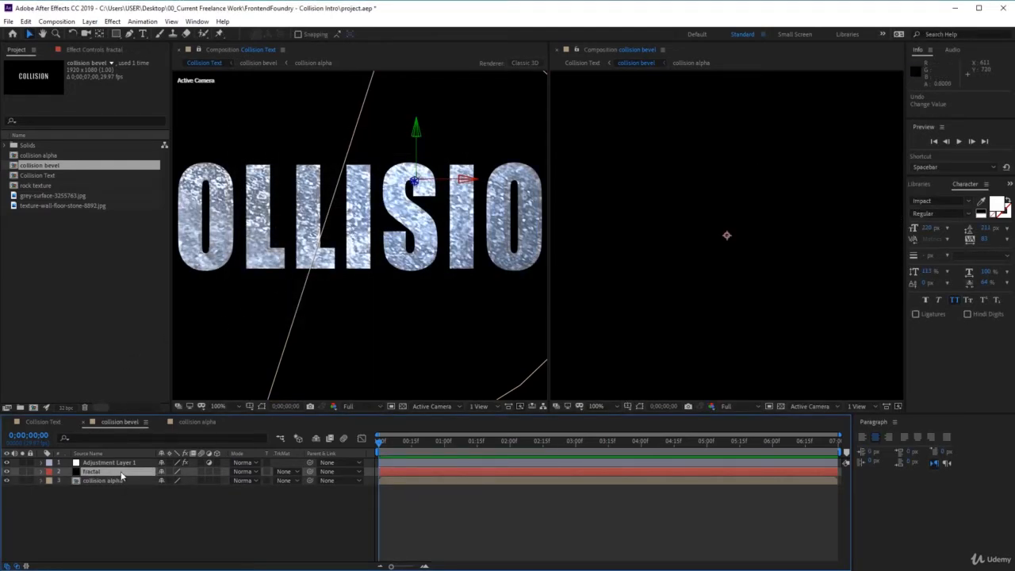
pyautogui.moveTo(123, 473); pyautogui.dragTo(139, 468)
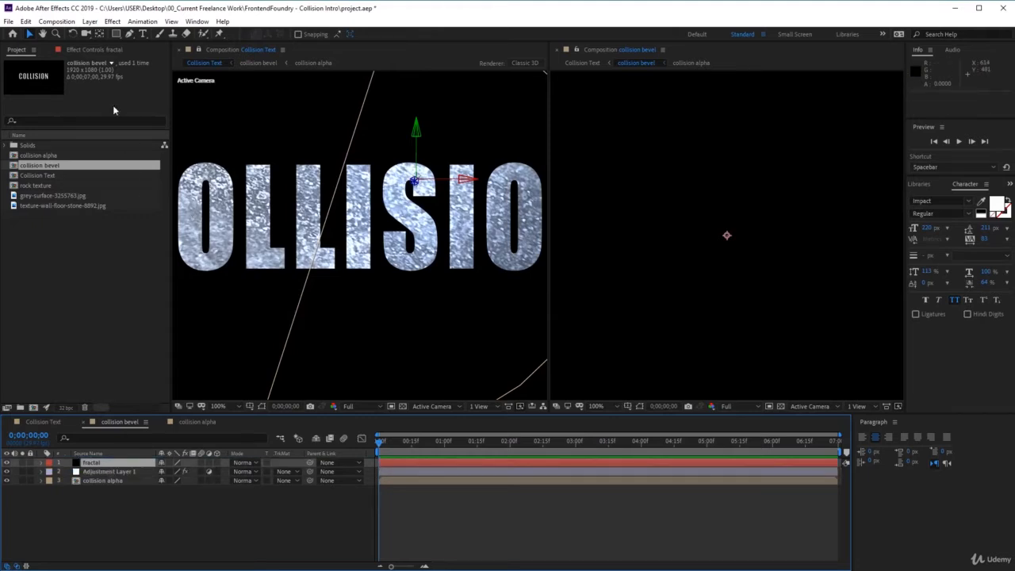
# Apply the Fractal Noise effect to the fractal layer and set the layer's blending mode to Add.
pyautogui.click(119, 21)
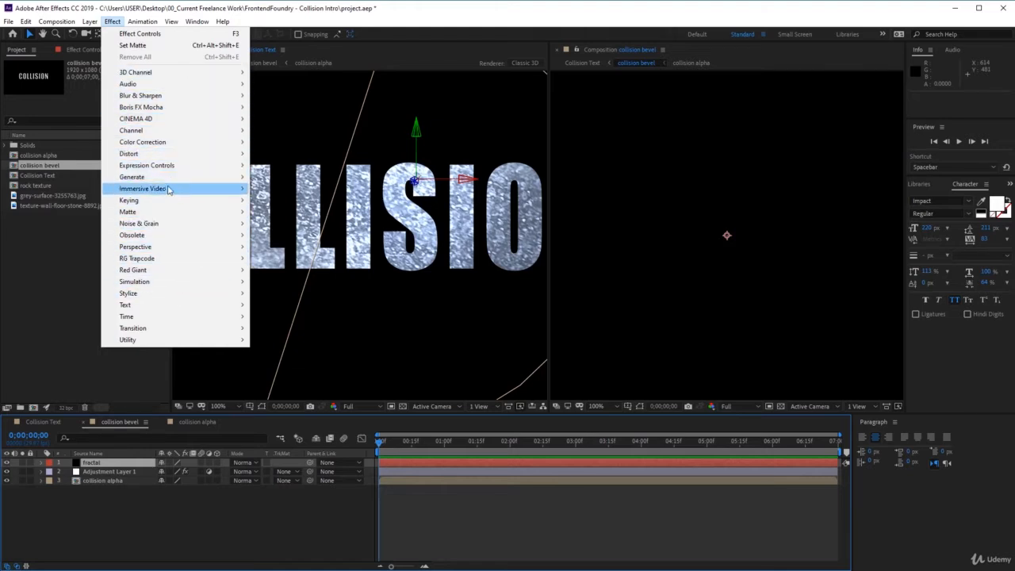
pyautogui.moveTo(170, 223)
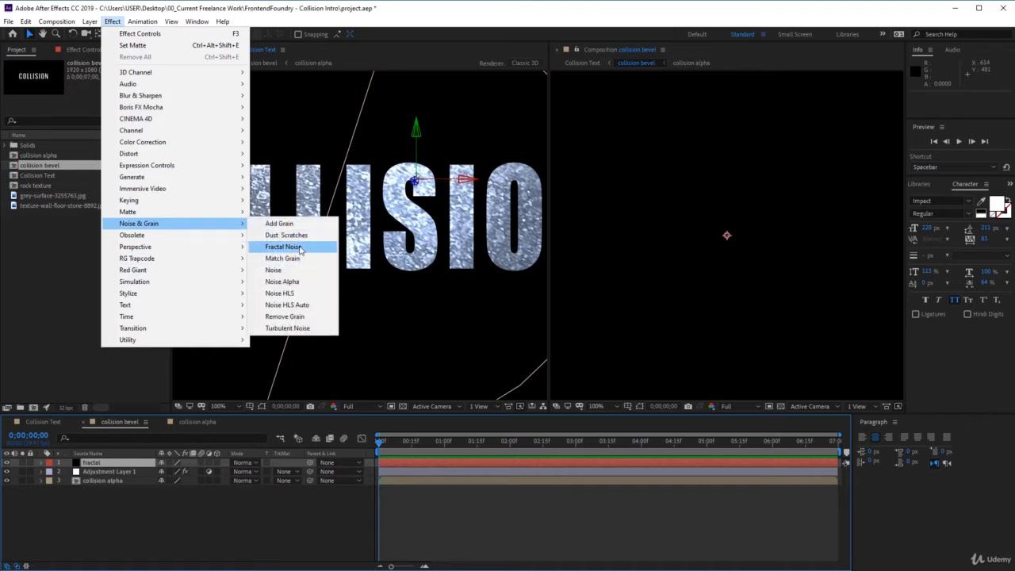
pyautogui.click(300, 250)
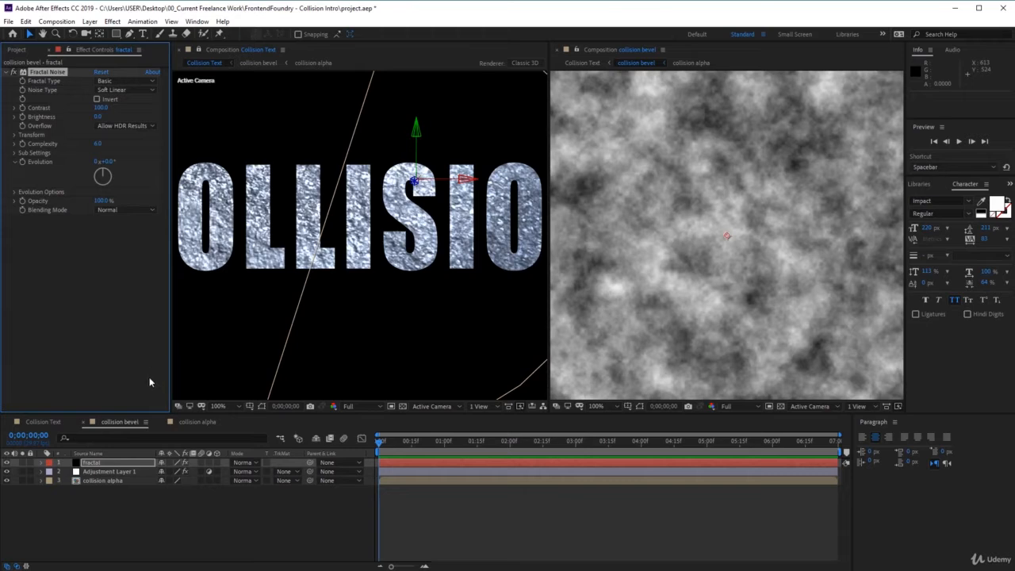
pyautogui.click(246, 463)
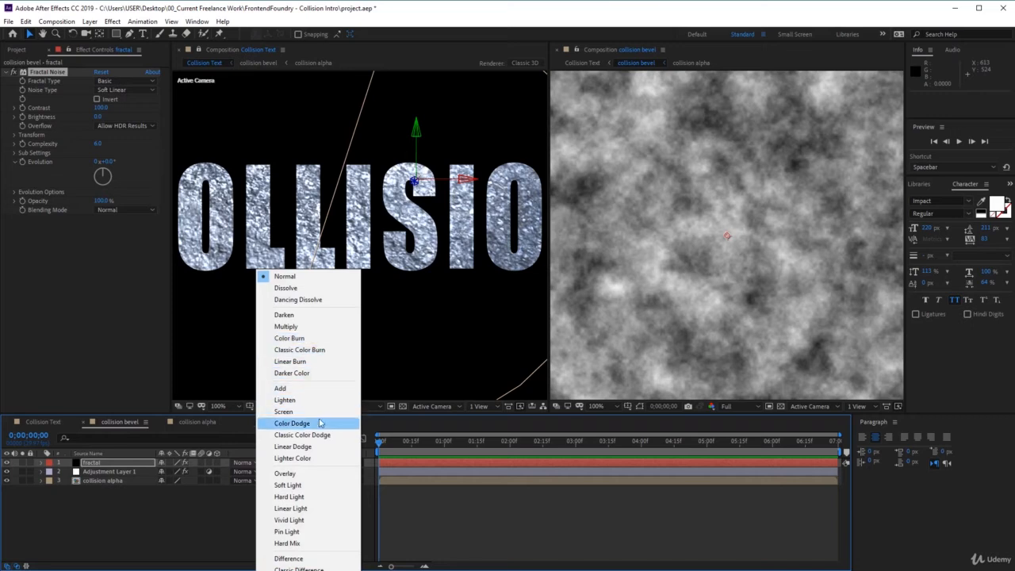
pyautogui.click(320, 388)
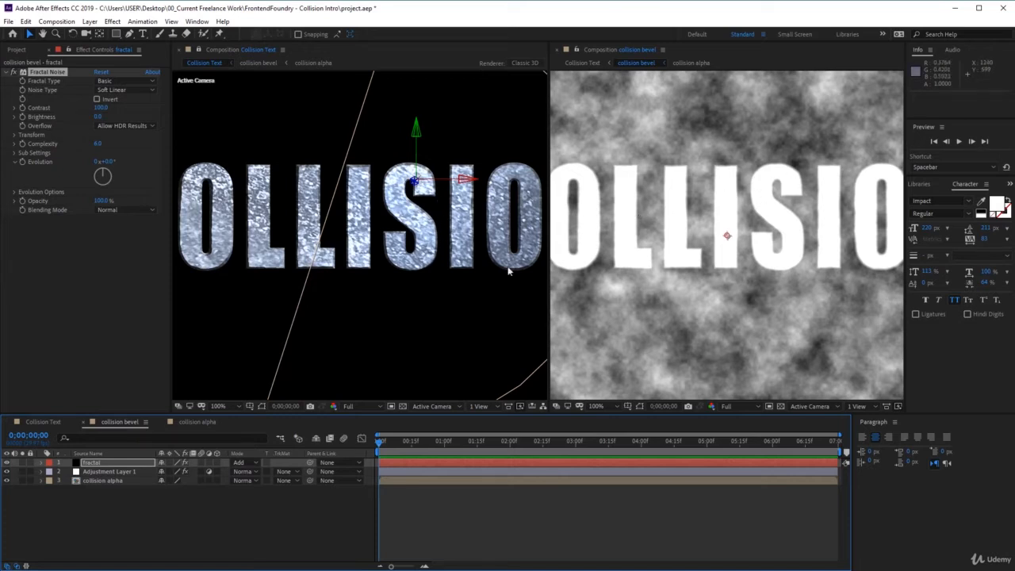
# Undo the last value change and set the collision alpha layer's inner glow size to 16.
pyautogui.hotkey('ctrl', 'z')
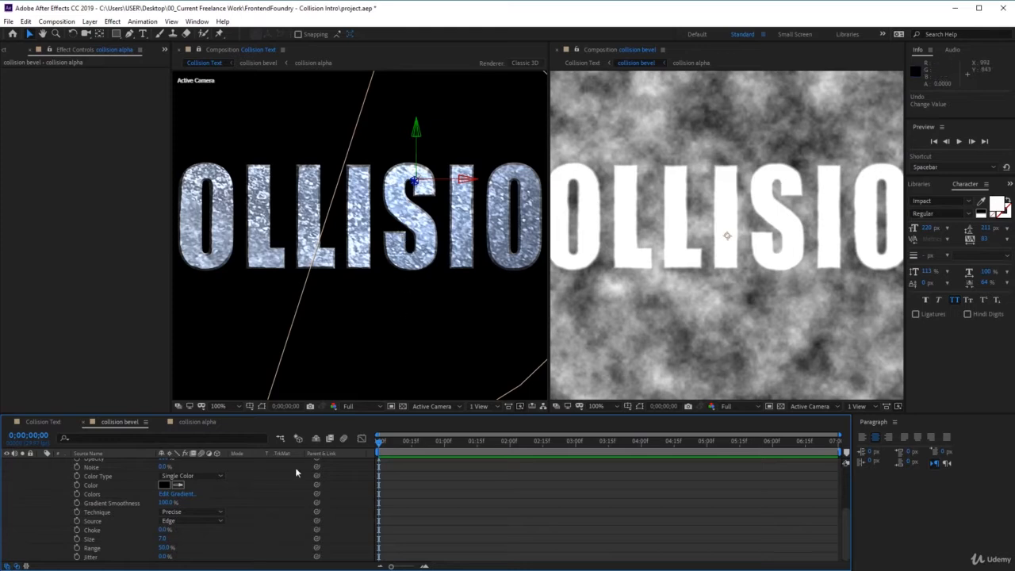
pyautogui.scroll(5, 85, 456)
pyautogui.click(82, 481)
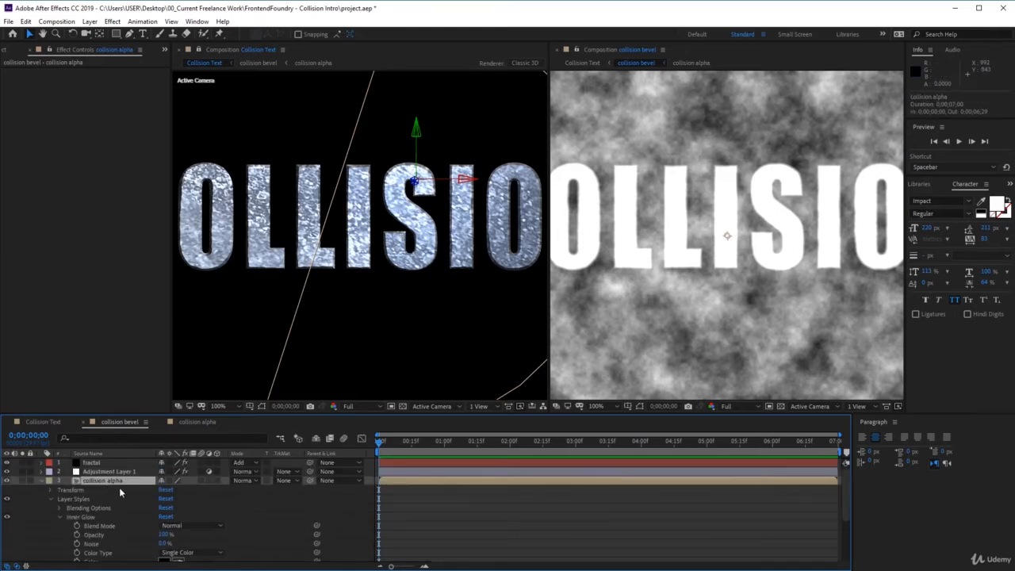
pyautogui.scroll(-3, 119, 491)
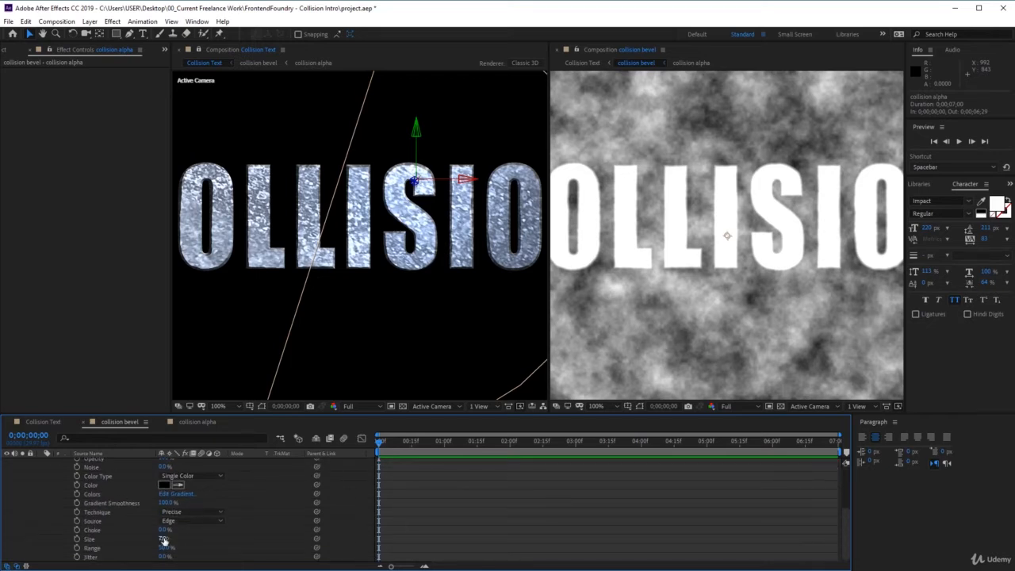
pyautogui.moveTo(166, 540); pyautogui.dragTo(167, 539)
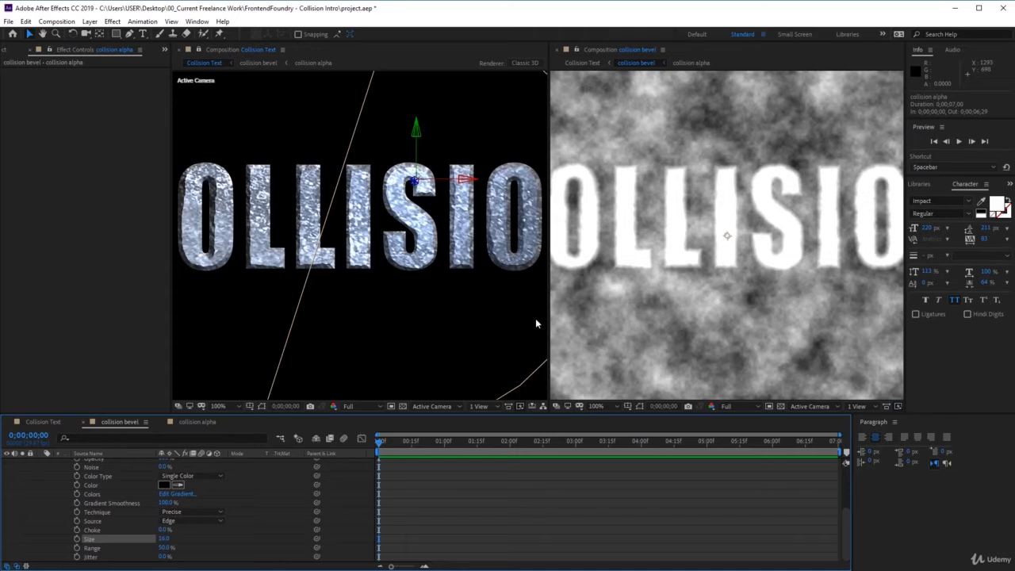
# Set the fractal layer's Fractal Noise type to Max and invert the noise.
pyautogui.scroll(5, 204, 511)
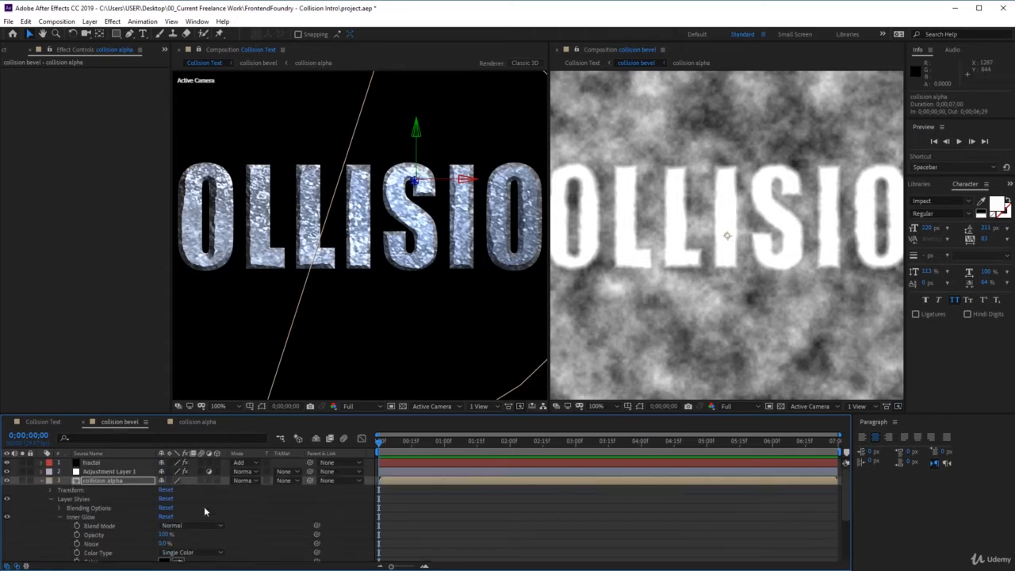
pyautogui.click(125, 463)
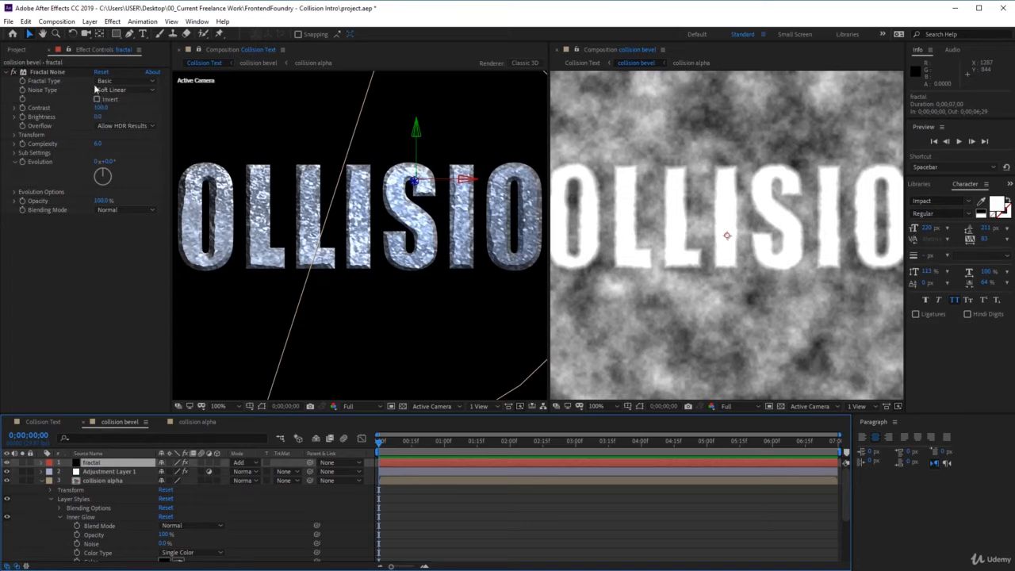
pyautogui.click(139, 81)
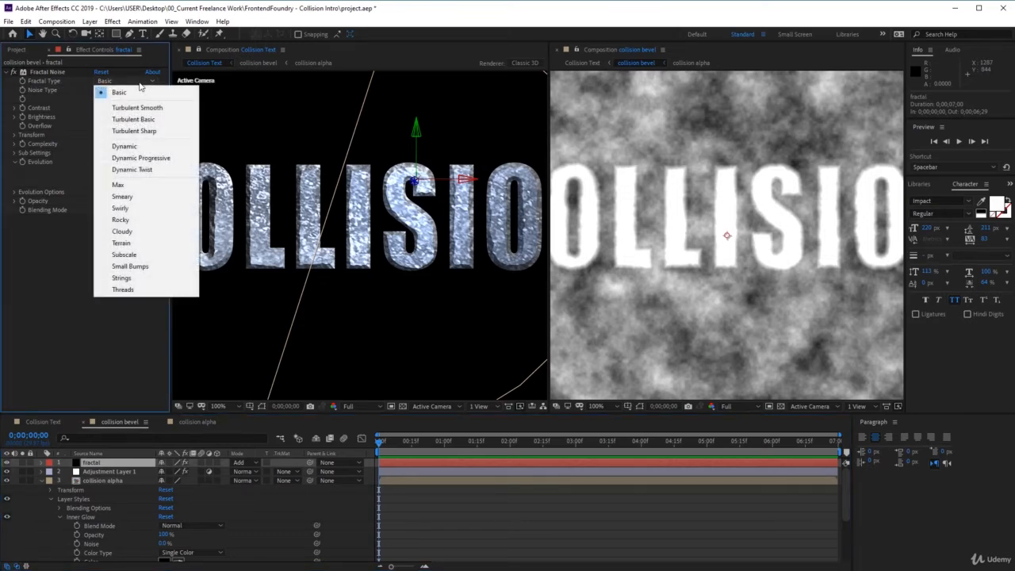
pyautogui.click(136, 184)
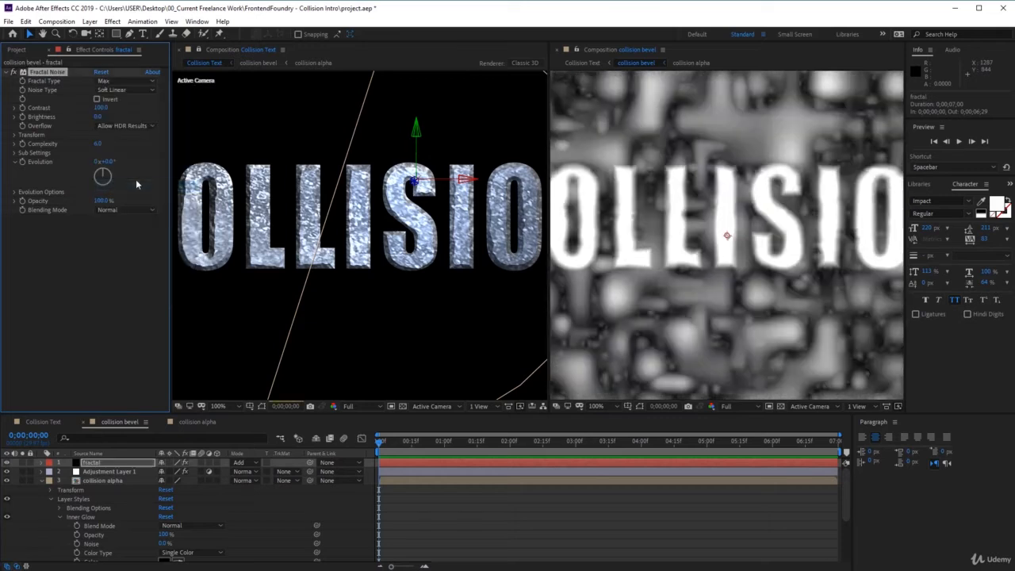
pyautogui.click(97, 99)
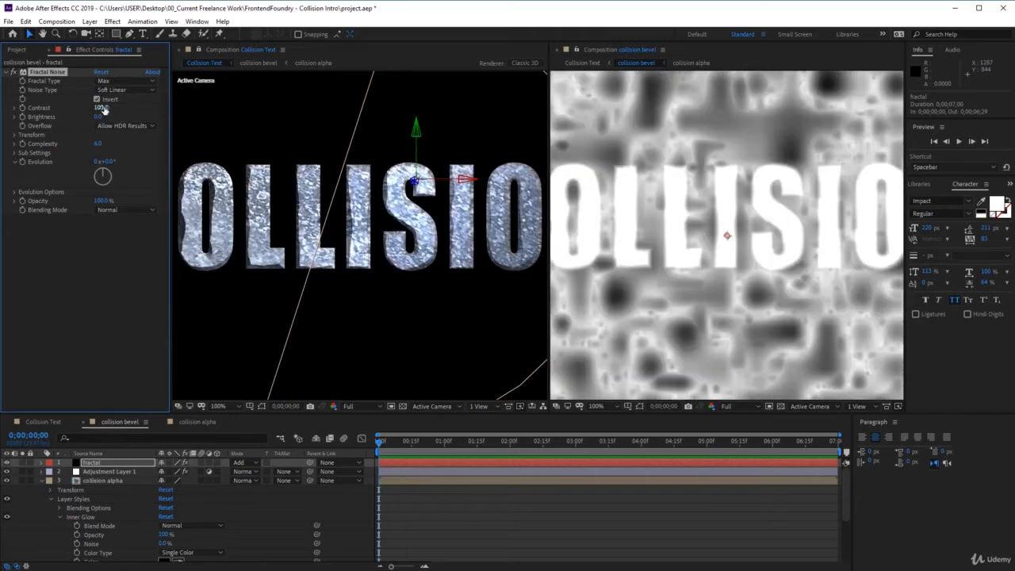
# Set the fractal layer's noise contrast to 85 and its brightness to -20.
pyautogui.click(100, 107)
pyautogui.write('85')
pyautogui.click(102, 115)
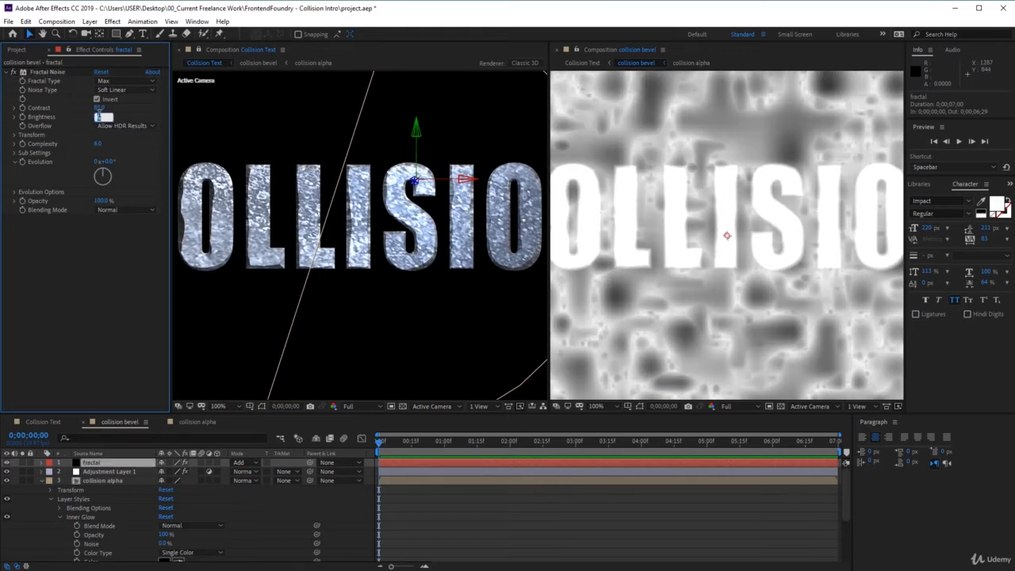
pyautogui.write('-20')
pyautogui.press('Return')
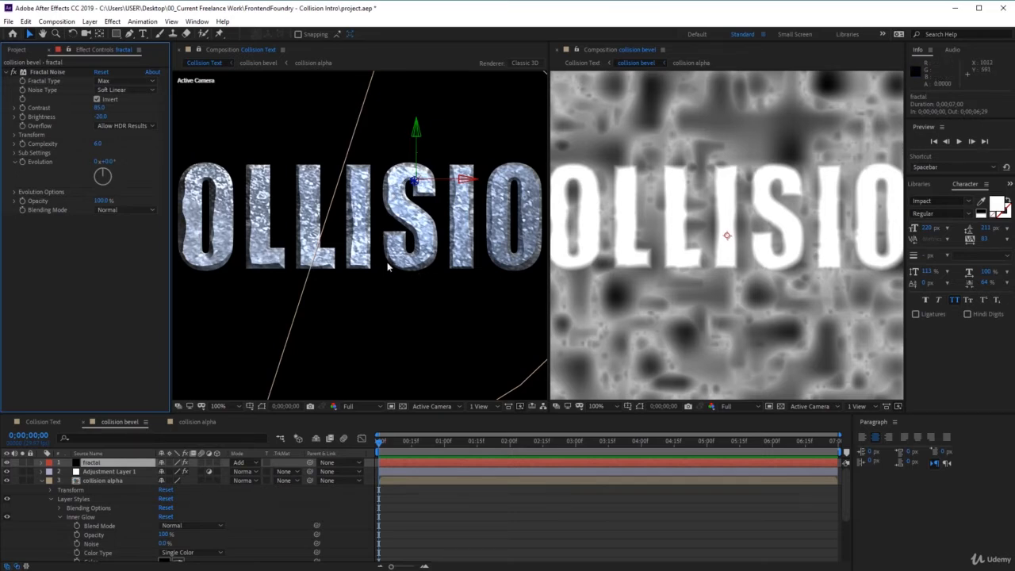
# Create a black 1920 by 1080 solid named rock dents above the fractal layer.
pyautogui.click(90, 21)
pyautogui.moveTo(107, 33)
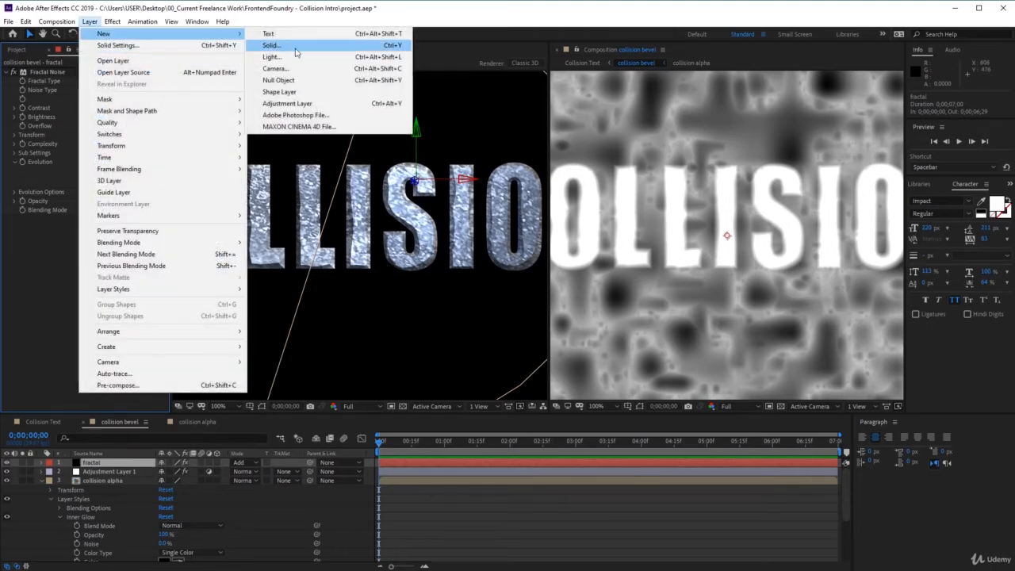
pyautogui.click(274, 47)
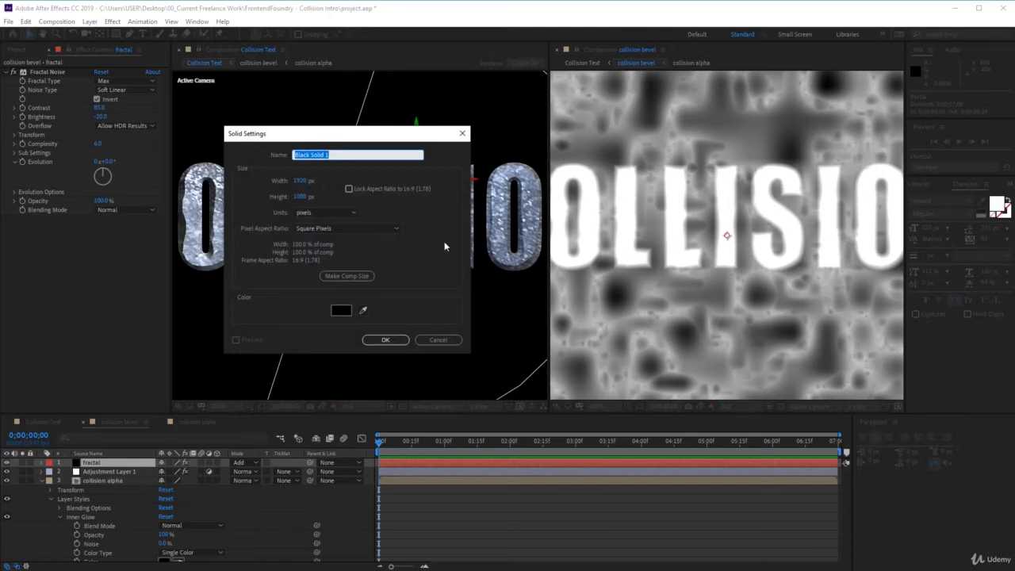
pyautogui.moveTo(375, 163); pyautogui.dragTo(238, 158)
pyautogui.write('rock dents')
pyautogui.press('Return')
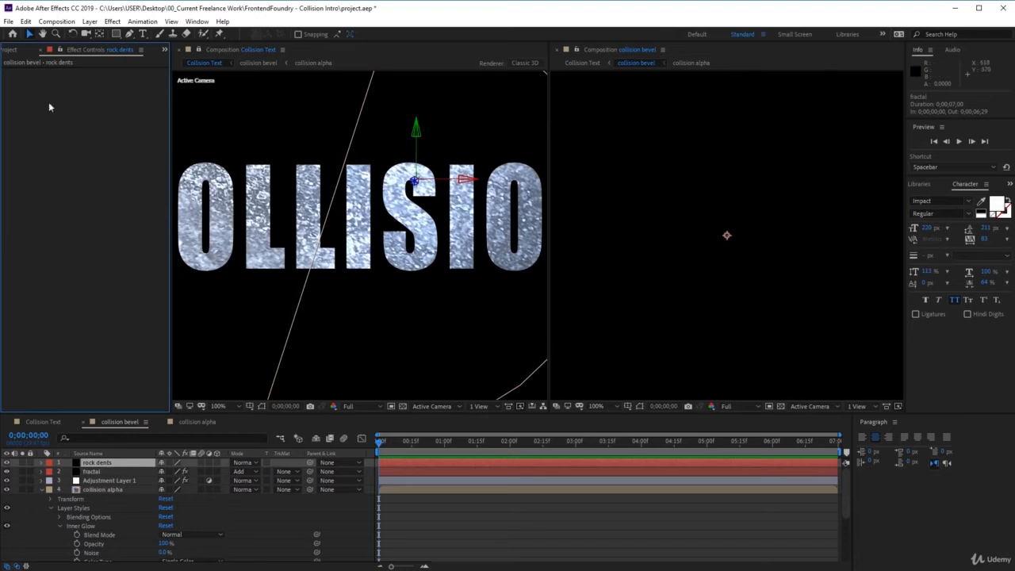
# Apply the Fractal Noise effect to the rock dents layer and set the layer's blending mode to Multiply.
pyautogui.click(113, 21)
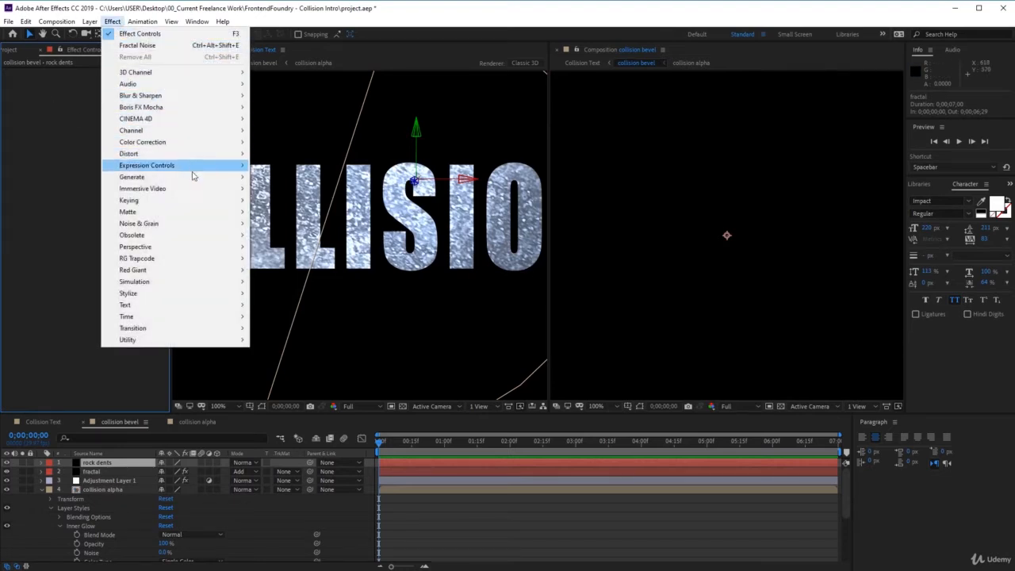
pyautogui.moveTo(203, 224)
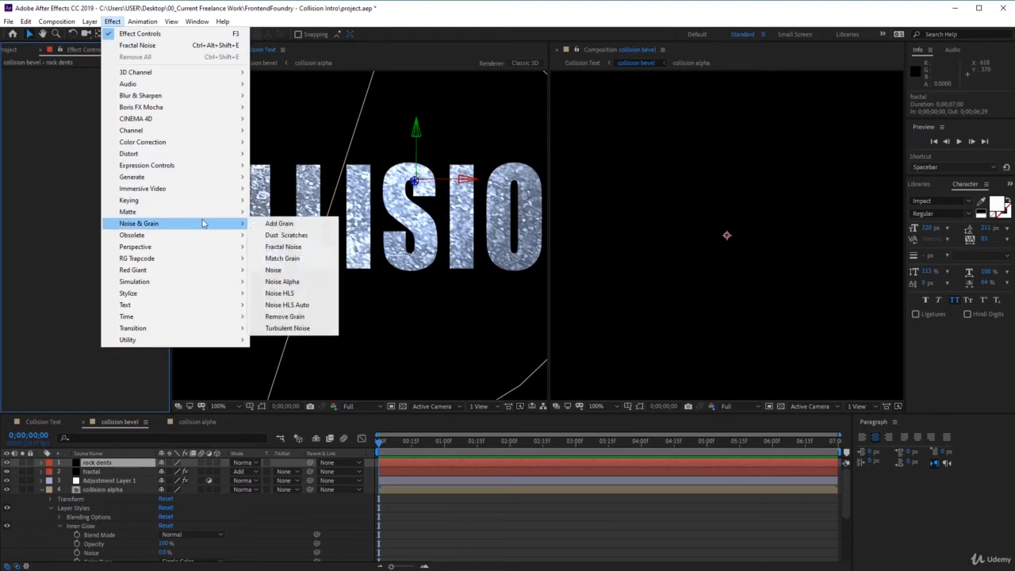
pyautogui.click(283, 247)
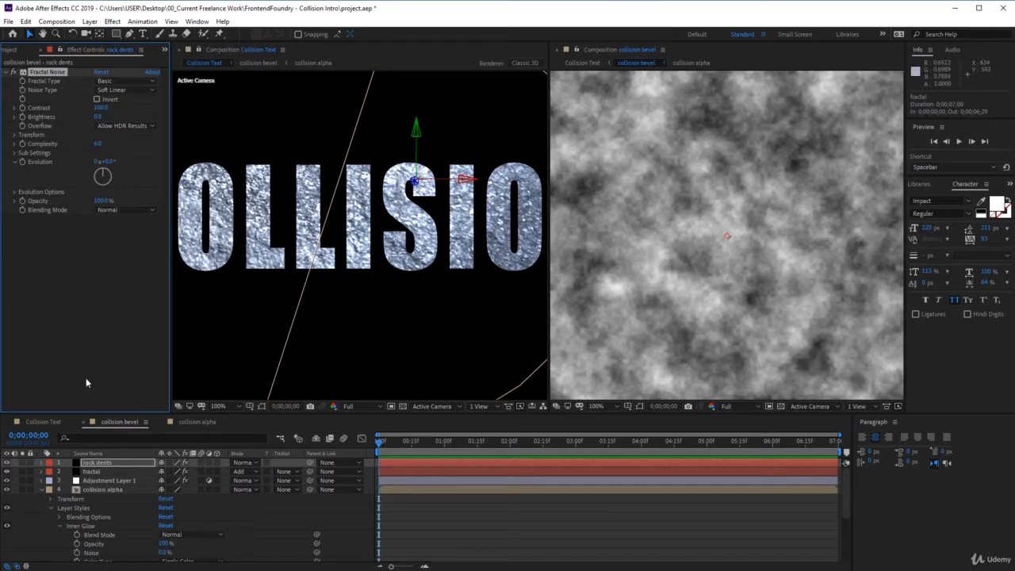
pyautogui.click(253, 464)
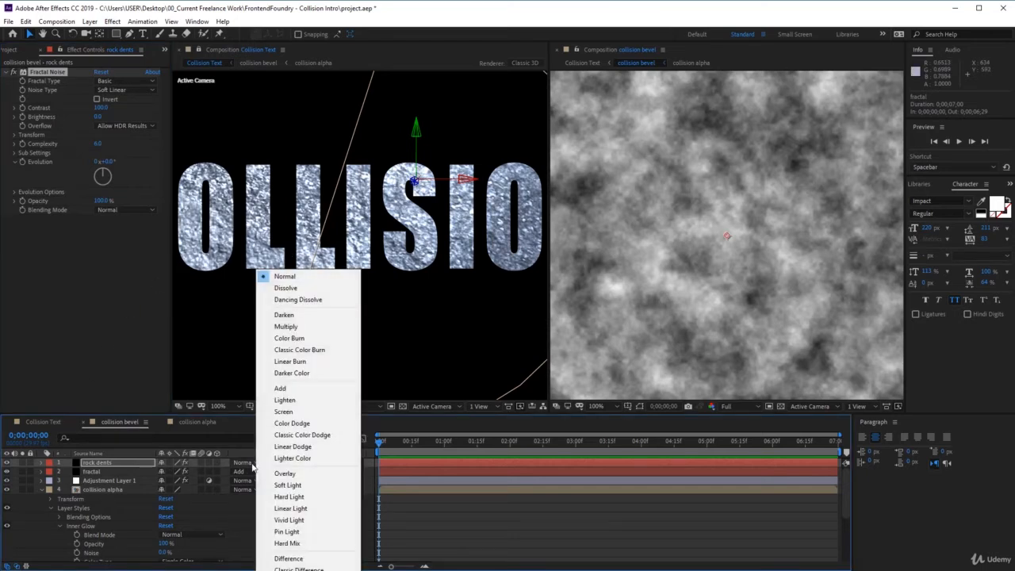
pyautogui.click(305, 326)
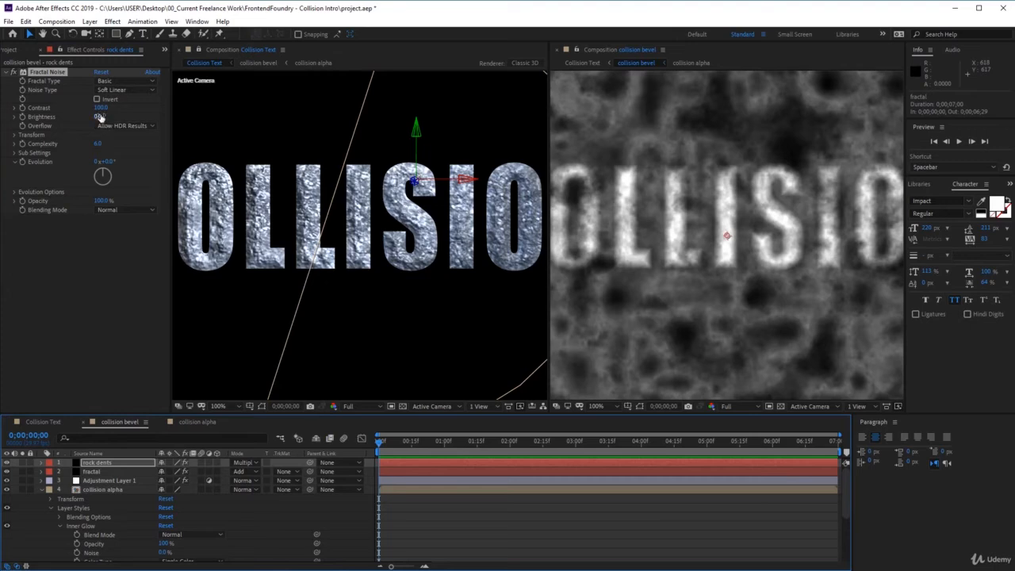
# Set the rock dents layer's noise brightness to 56, contrast to 78 and complexity to 10.
pyautogui.moveTo(101, 117); pyautogui.dragTo(130, 117)
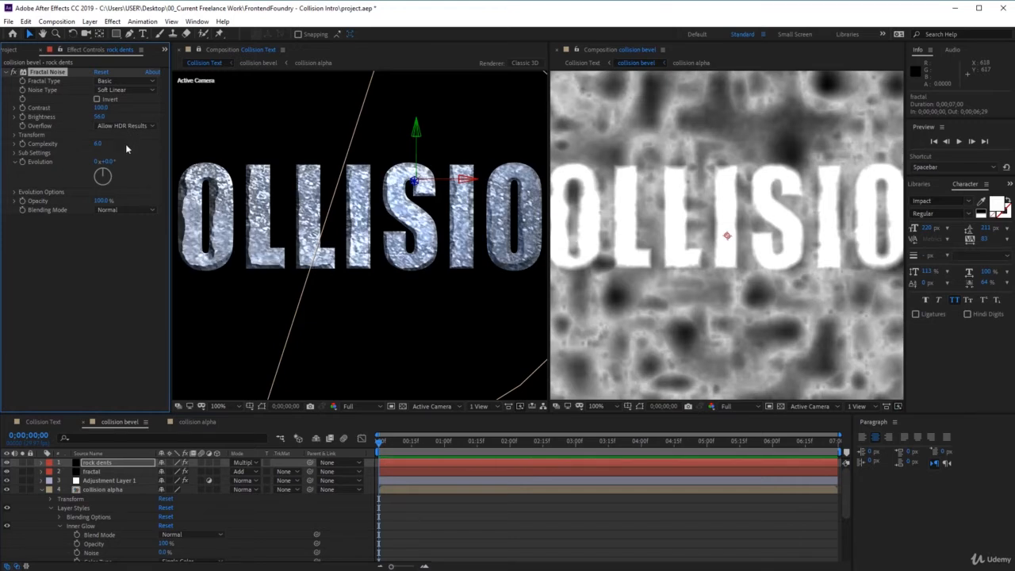
pyautogui.click(101, 107)
pyautogui.write('78')
pyautogui.press('Return')
pyautogui.click(97, 144)
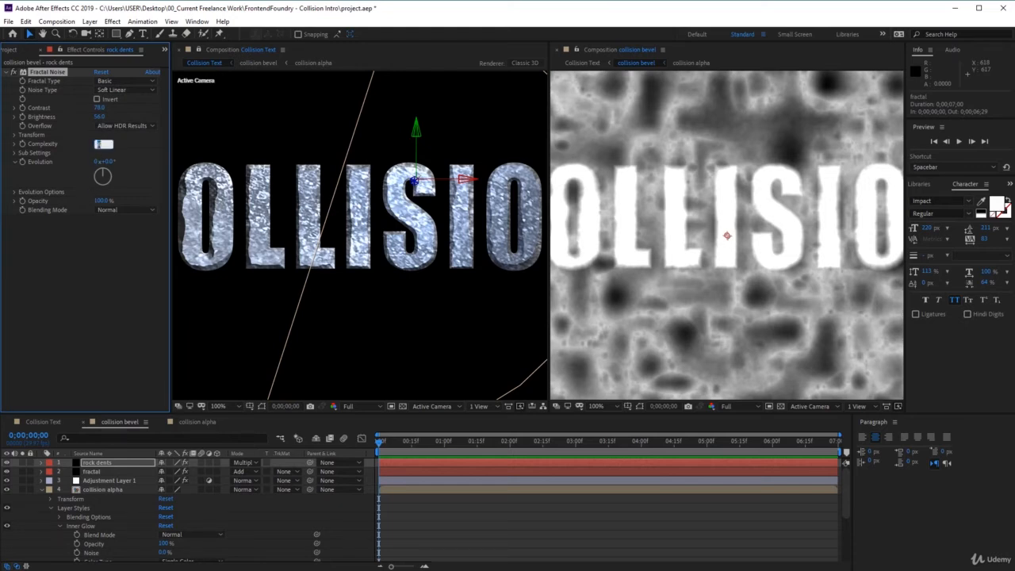
pyautogui.write('10')
pyautogui.click(110, 272)
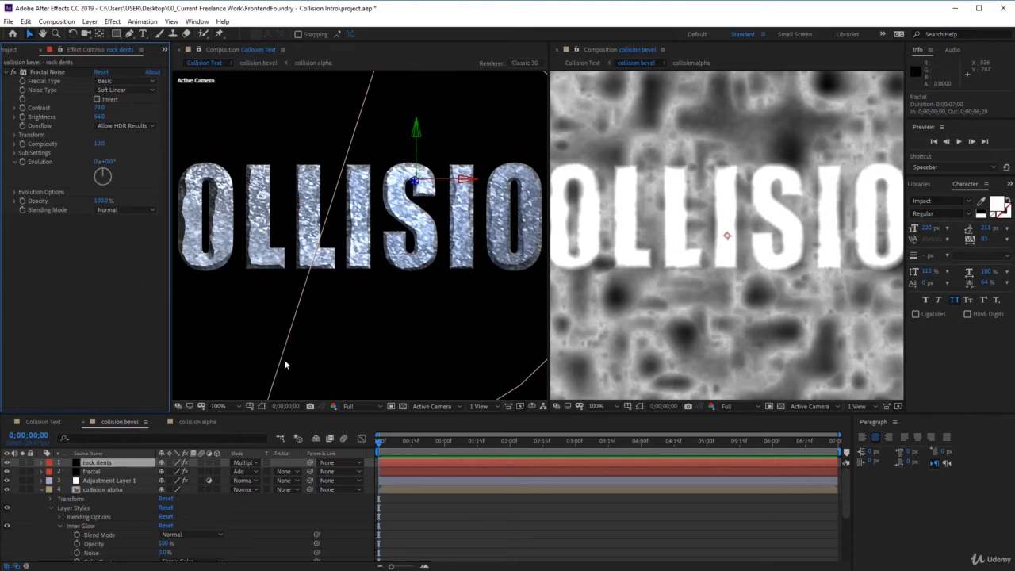
# Compare the title with the rock dents layer hidden and shown, leaving the layer visible.
pyautogui.click(7, 464)
pyautogui.click(7, 464)
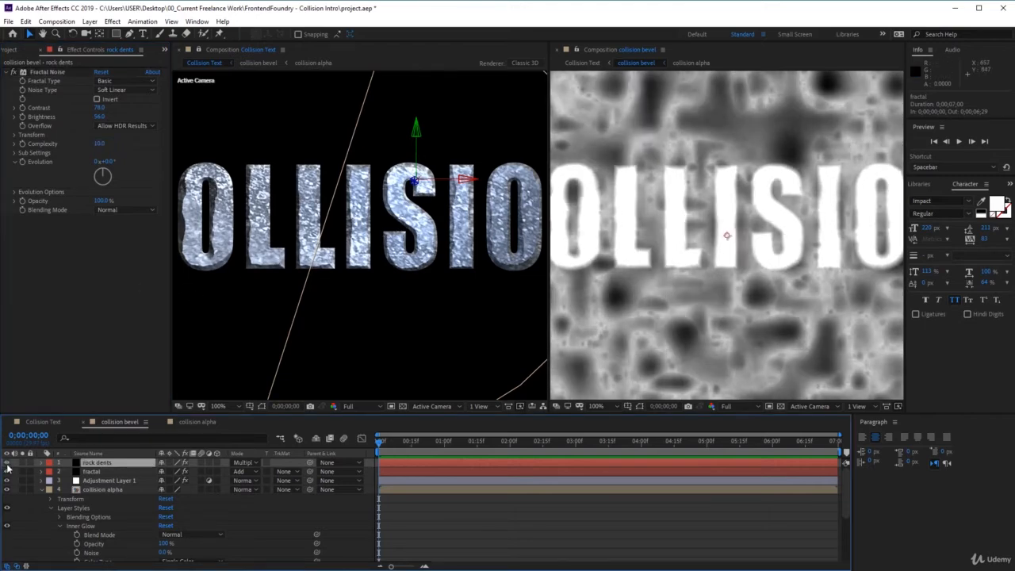
pyautogui.click(8, 464)
pyautogui.click(7, 464)
pyautogui.hotkey('ctrl', 'z')
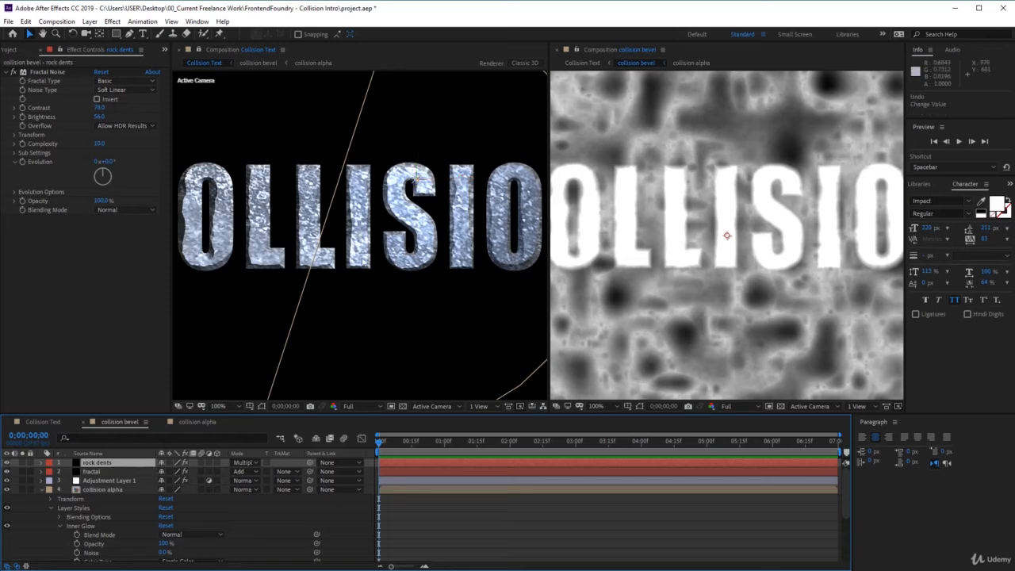
# Open the rock texture composition from Collision Text and scale the grey surface image to 46%.
pyautogui.click(45, 419)
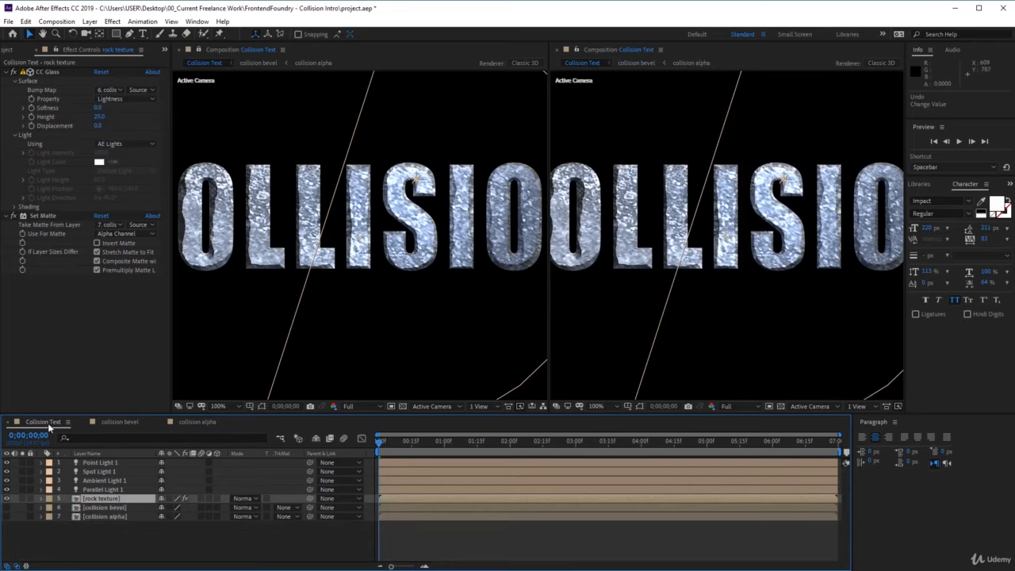
pyautogui.doubleClick(108, 500)
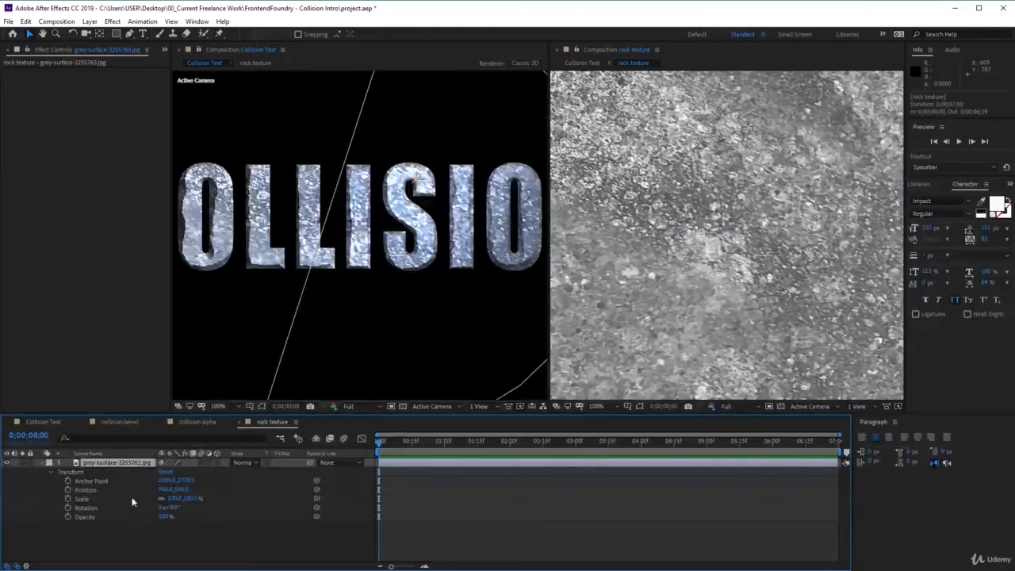
pyautogui.click(43, 463)
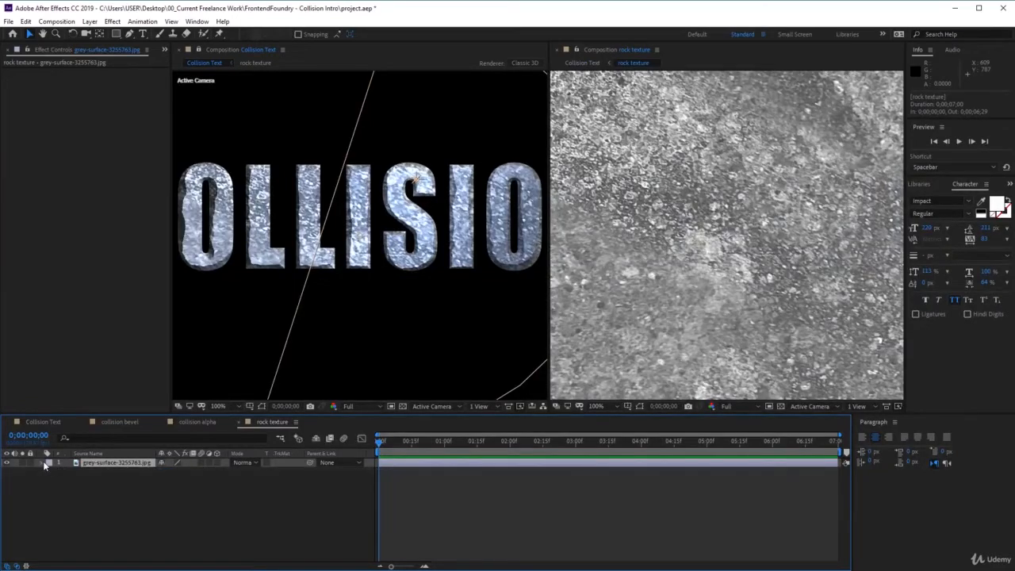
pyautogui.click(42, 463)
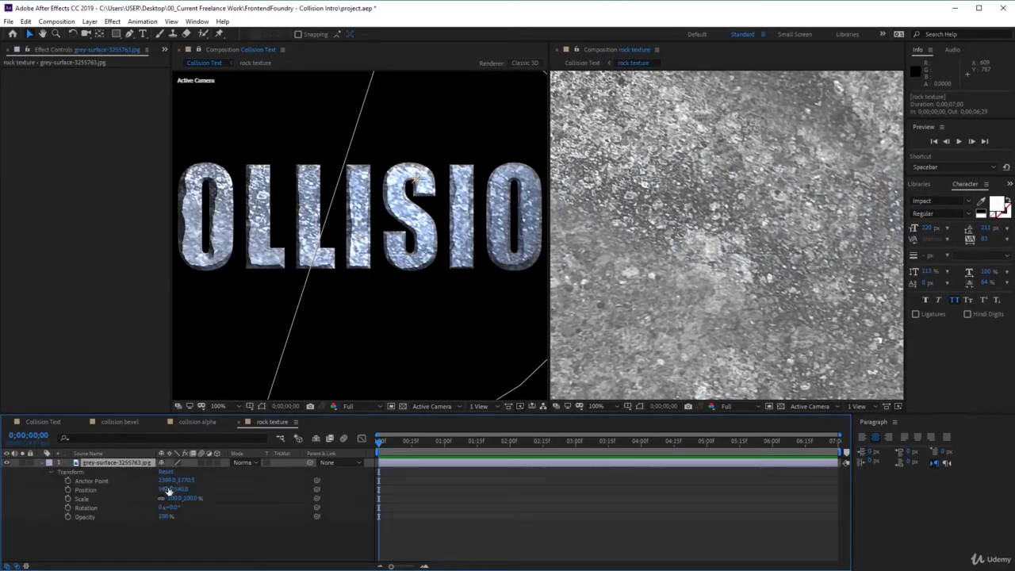
pyautogui.moveTo(192, 500); pyautogui.dragTo(159, 499)
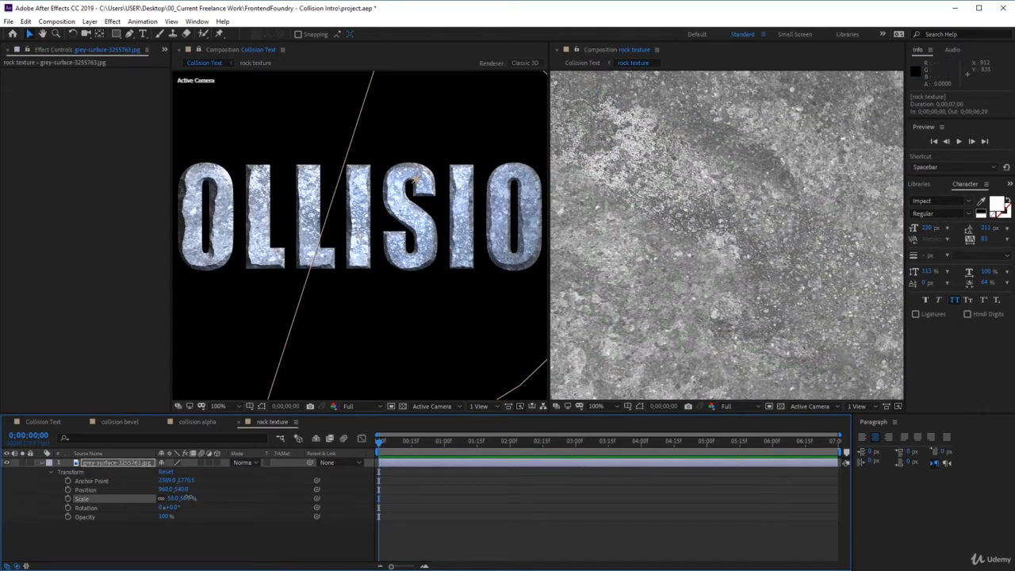
pyautogui.moveTo(186, 497); pyautogui.dragTo(181, 498)
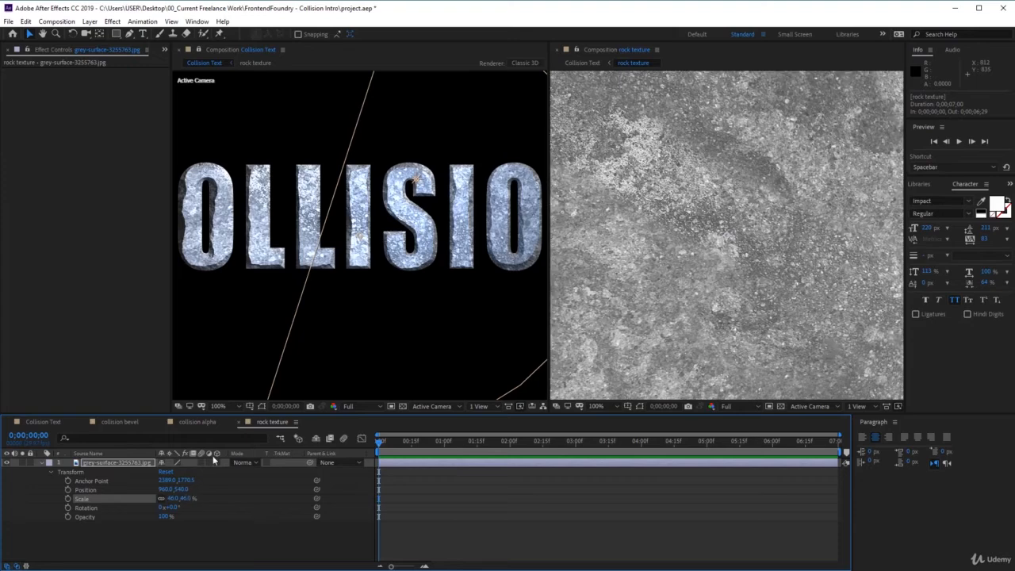
# Open the collision bevel composition and set the rock dents layer's Fractal Noise brightness to 53.
pyautogui.click(238, 405)
pyautogui.click(235, 419)
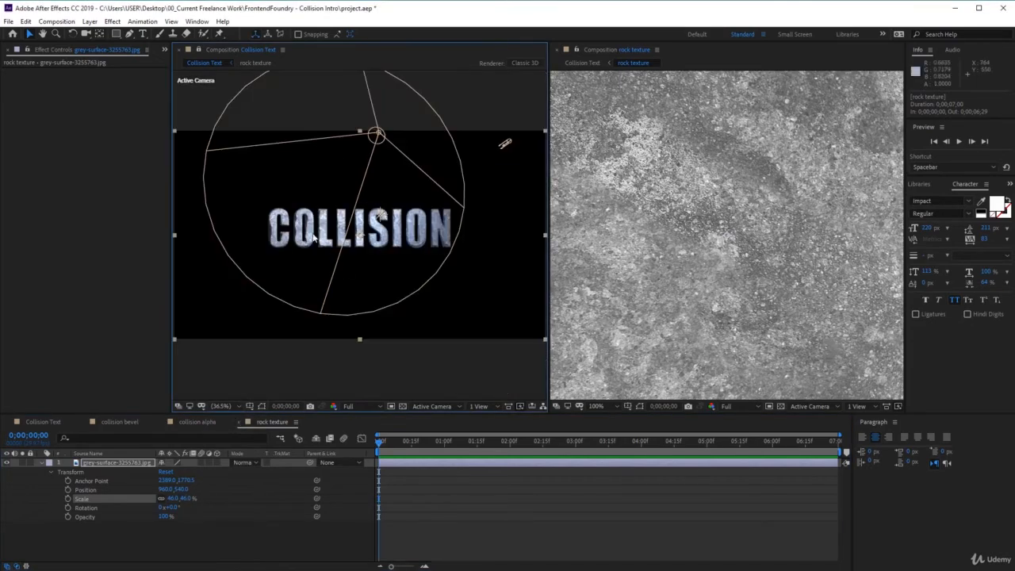
pyautogui.click(236, 405)
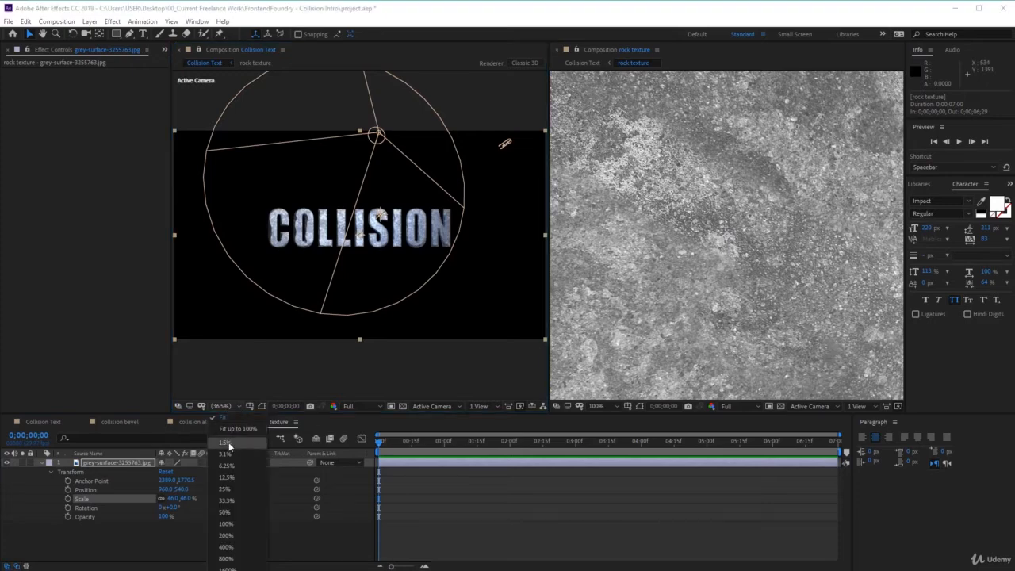
pyautogui.click(238, 522)
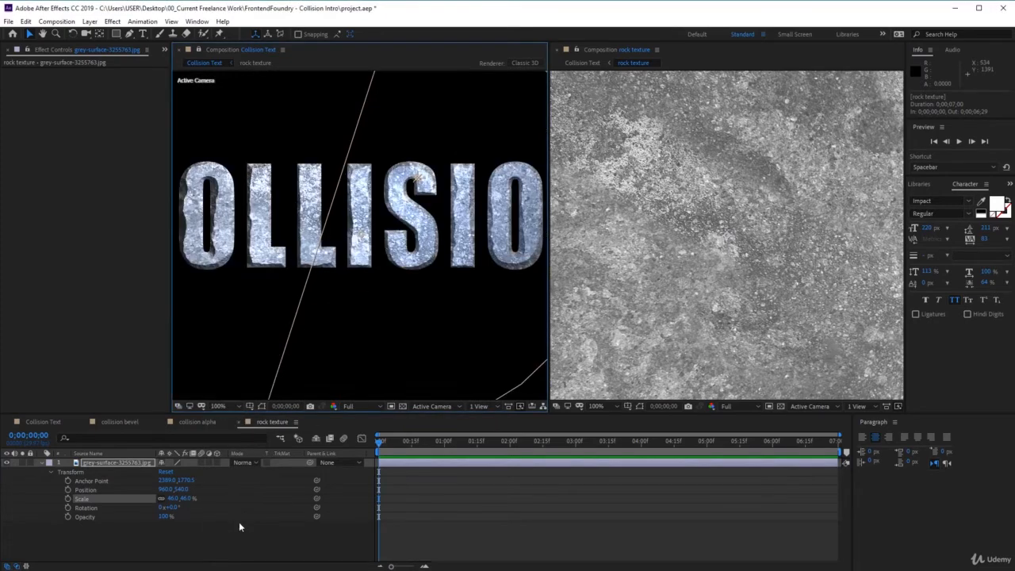
pyautogui.click(136, 421)
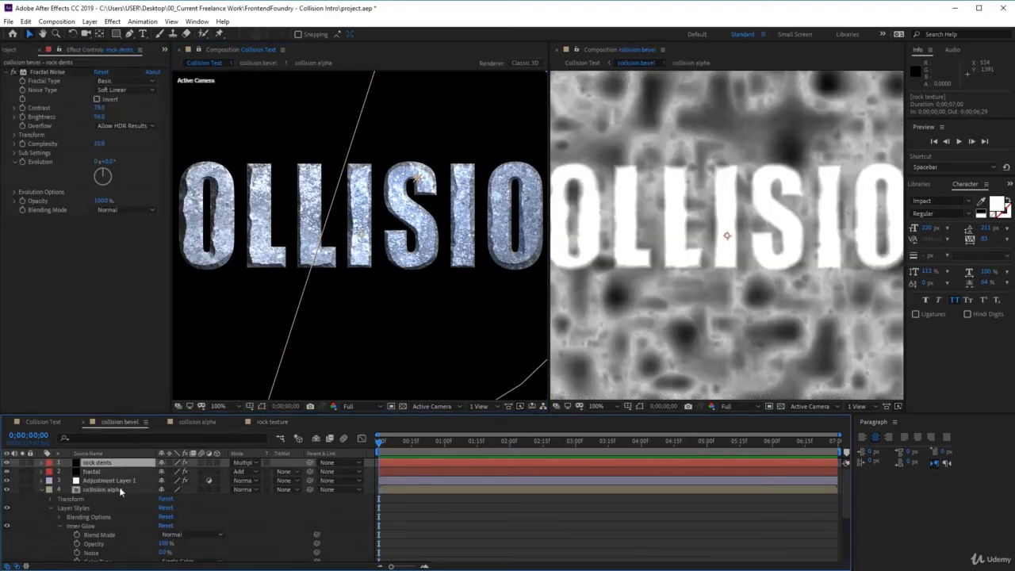
pyautogui.scroll(-5, 114, 506)
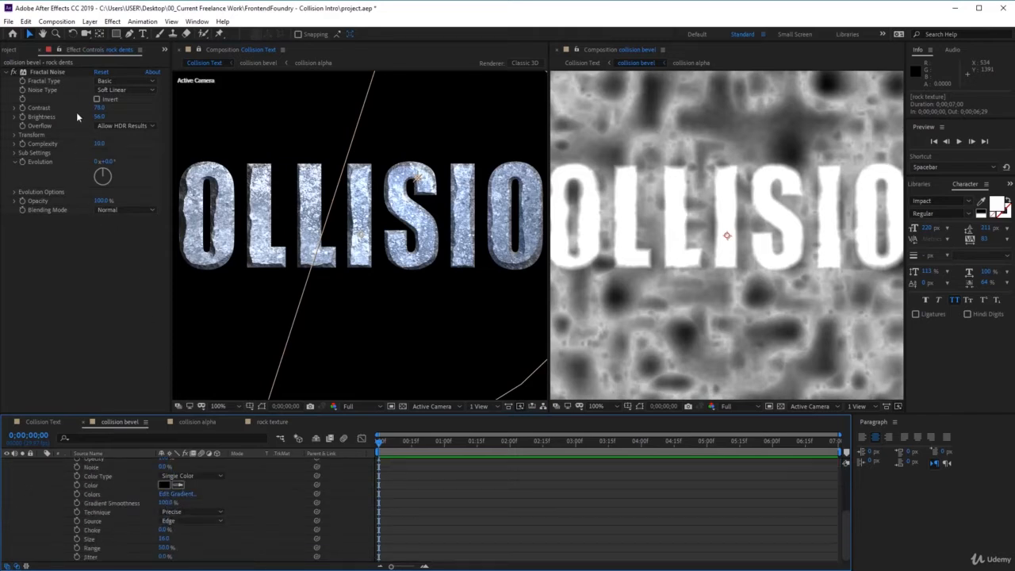
pyautogui.scroll(6, 147, 499)
pyautogui.click(123, 464)
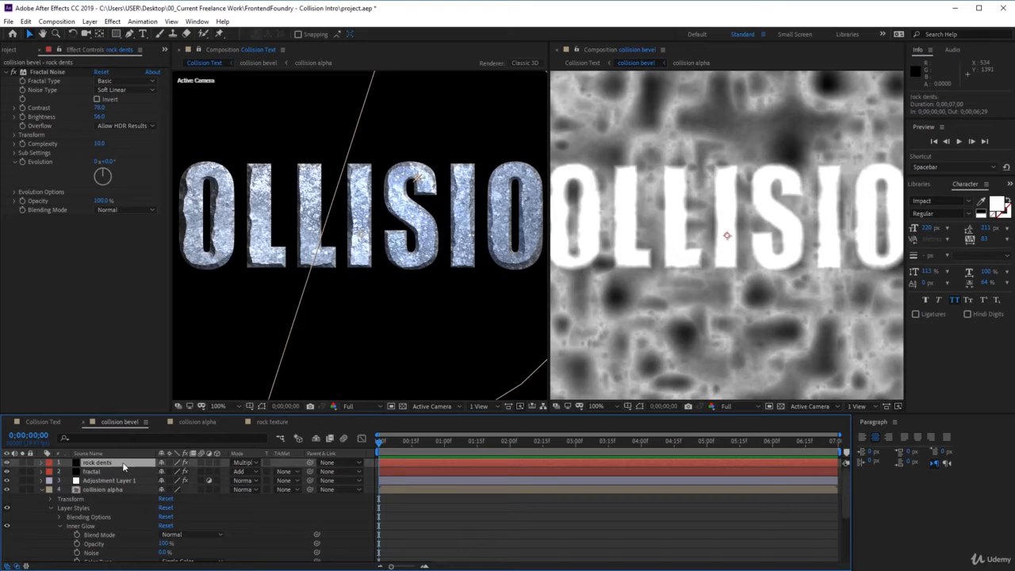
pyautogui.moveTo(101, 116); pyautogui.dragTo(99, 118)
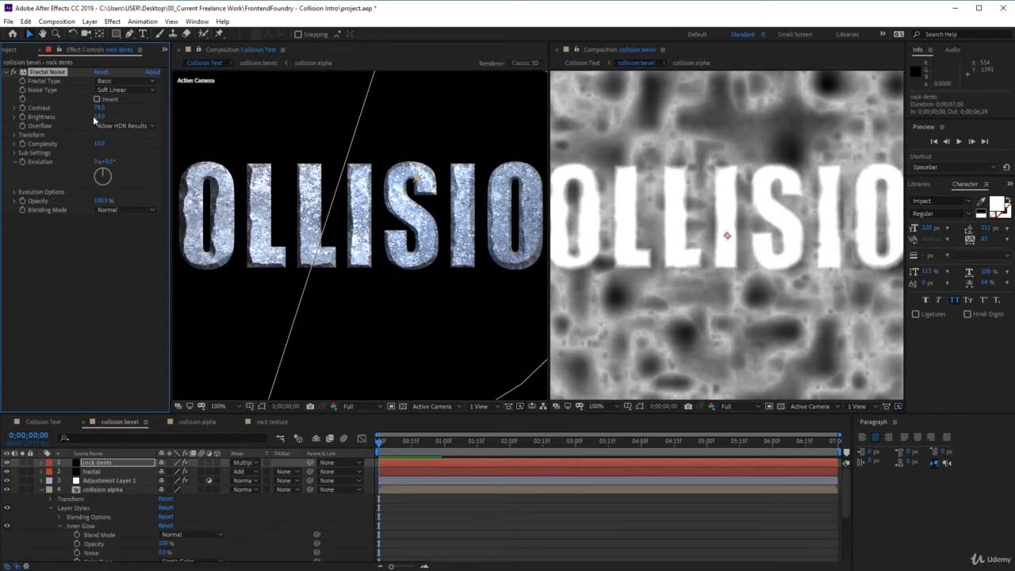
# Raise the contrast of the rock dents layer's Fractal Noise to about 160.
pyautogui.moveTo(102, 110)
pyautogui.mouseDown()
pyautogui.moveTo(111, 106)
pyautogui.moveTo(89, 106)
pyautogui.mouseUp()
pyautogui.moveTo(109, 108); pyautogui.dragTo(114, 108)
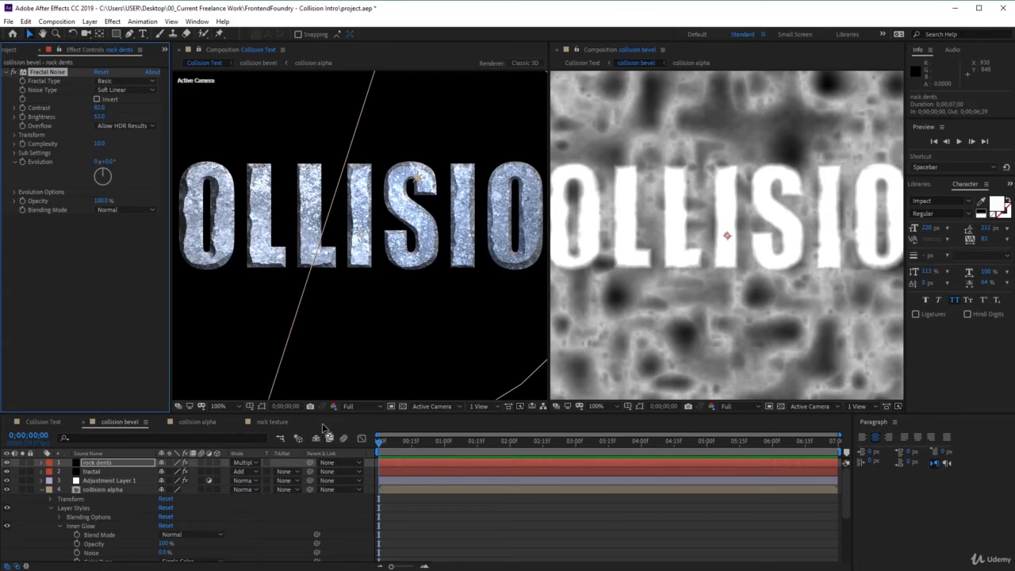
pyautogui.moveTo(100, 108); pyautogui.dragTo(129, 110)
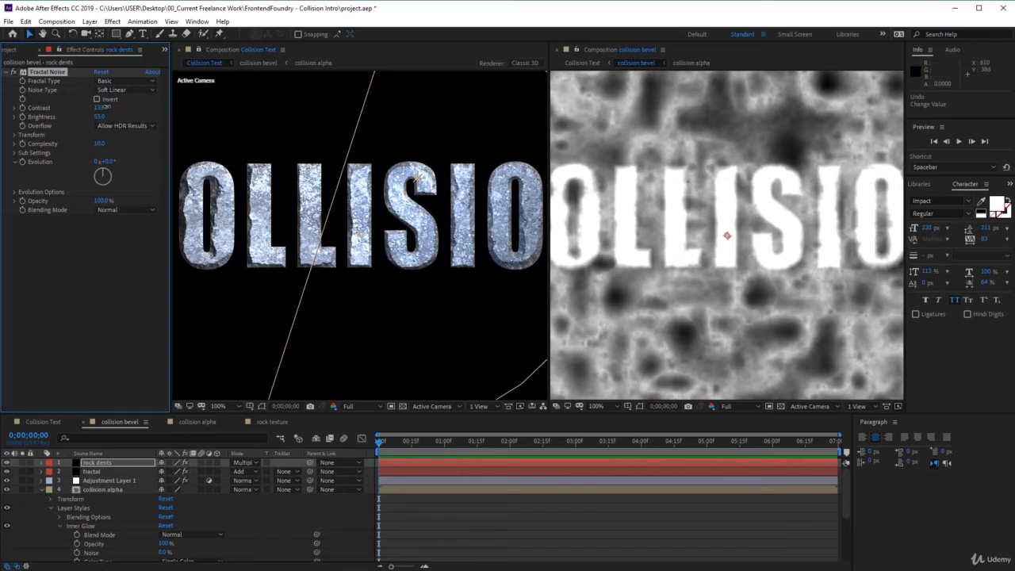
pyautogui.moveTo(101, 108); pyautogui.dragTo(121, 107)
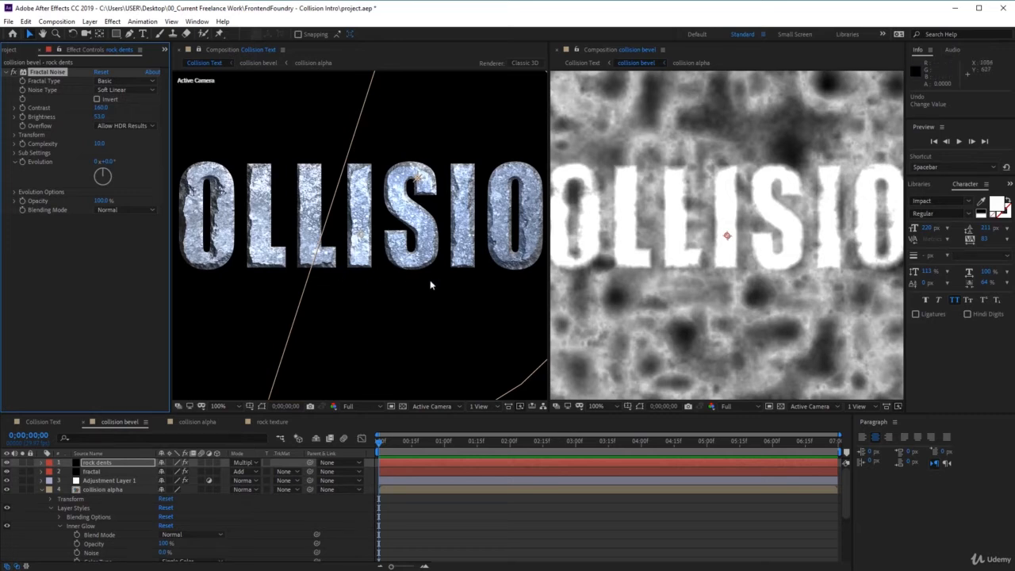
pyautogui.moveTo(98, 109); pyautogui.dragTo(103, 110)
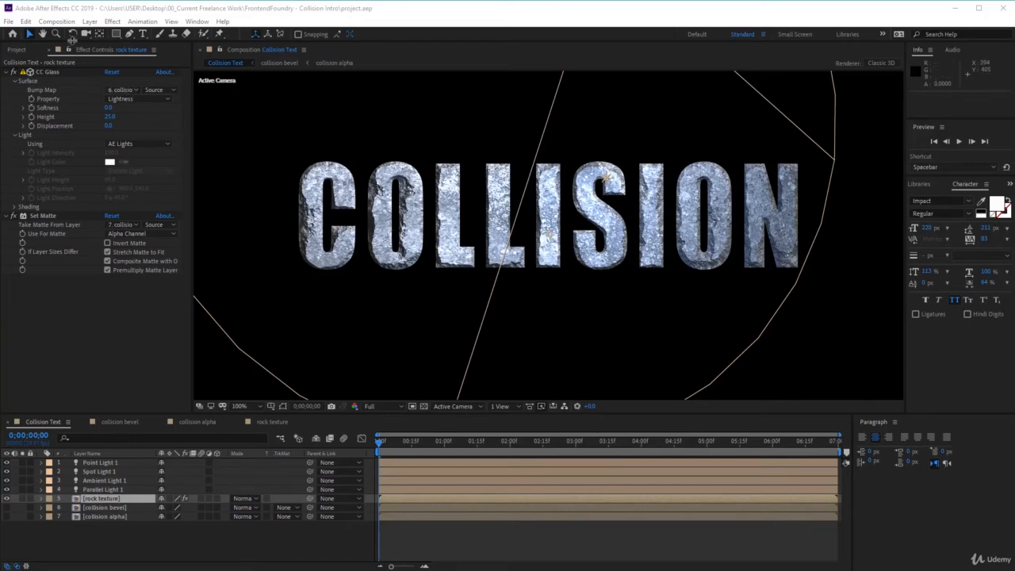
# Create a new 1920 x 1080, 29.97 fps composition named INTRO with a duration of 0;00;07;00.
pyautogui.click(57, 21)
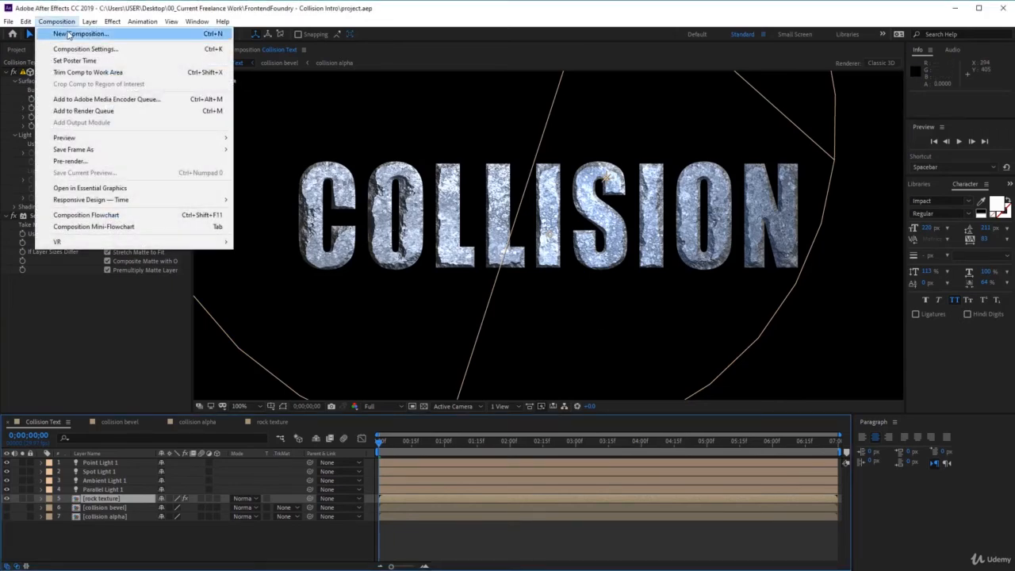
pyautogui.click(69, 34)
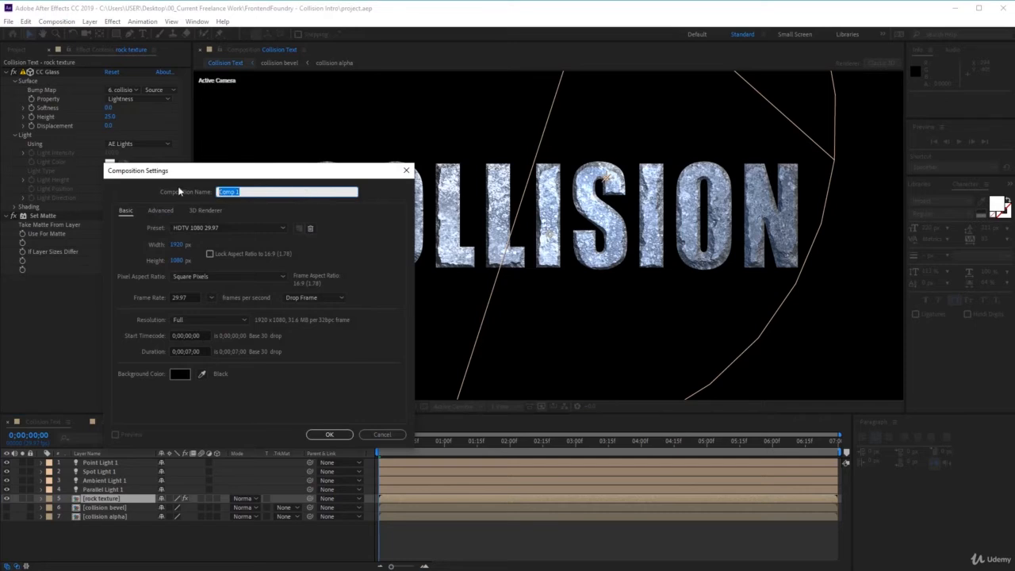
pyautogui.write('INTRO')
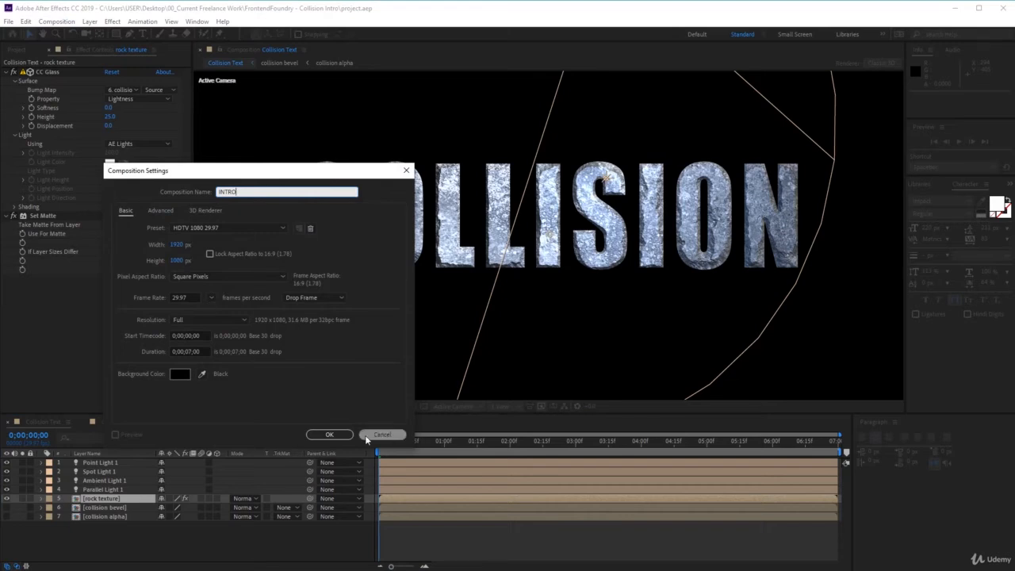
pyautogui.click(344, 437)
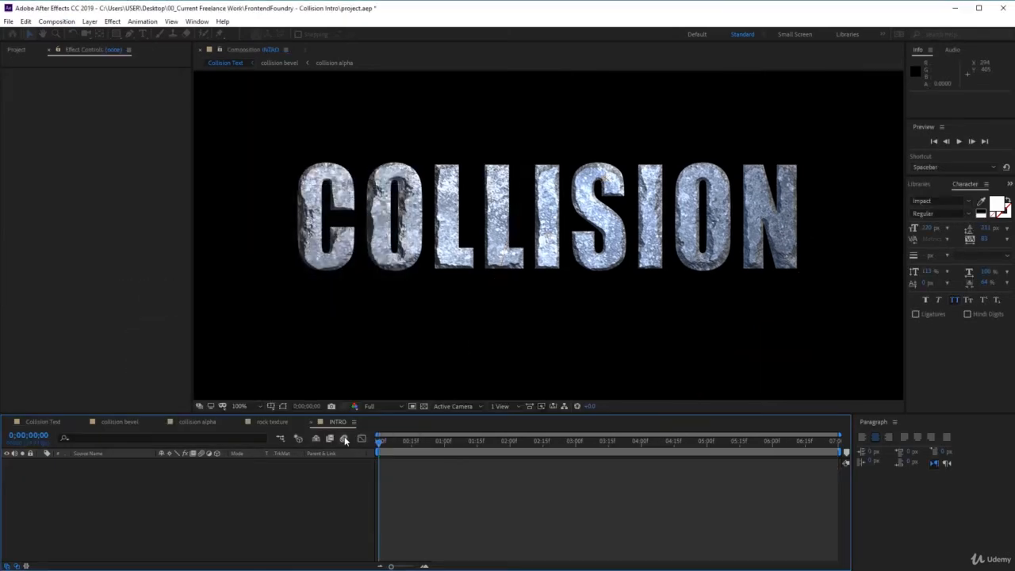
# Add texture-wall-floor-stone-8892.jpg to the INTRO composition and fit the whole frame in the viewer.
pyautogui.click(17, 50)
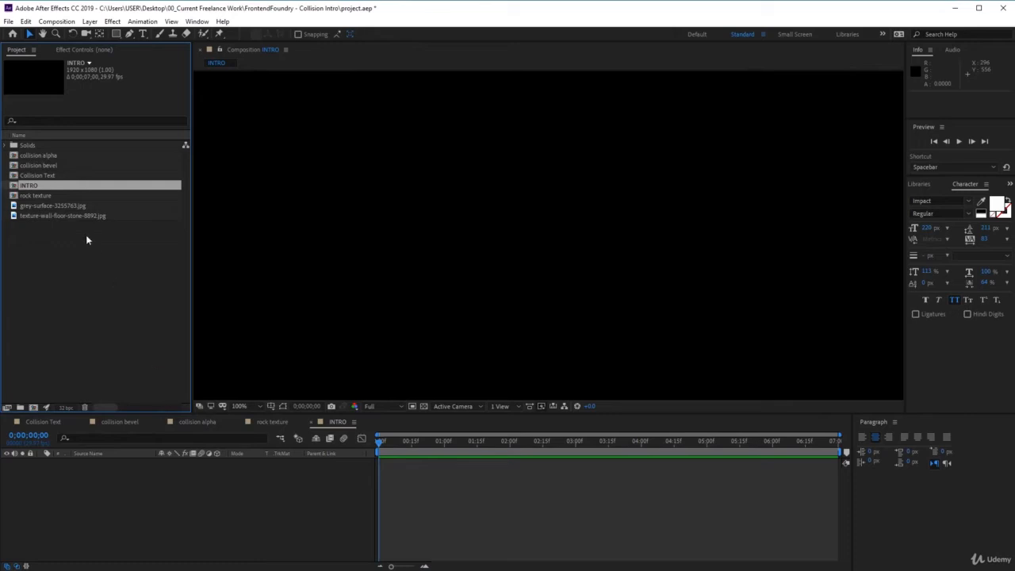
pyautogui.click(60, 215)
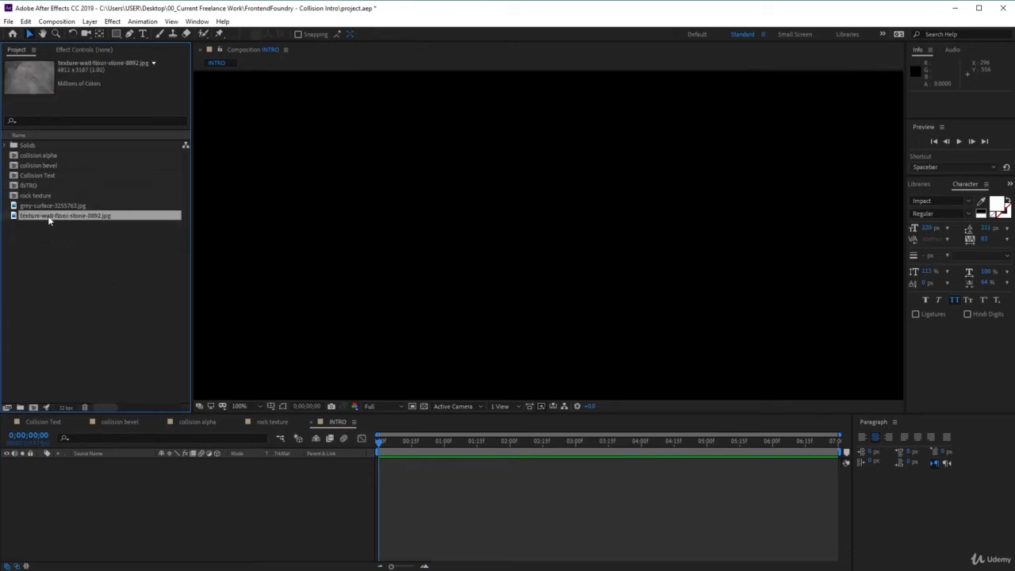
pyautogui.moveTo(49, 221); pyautogui.dragTo(165, 513)
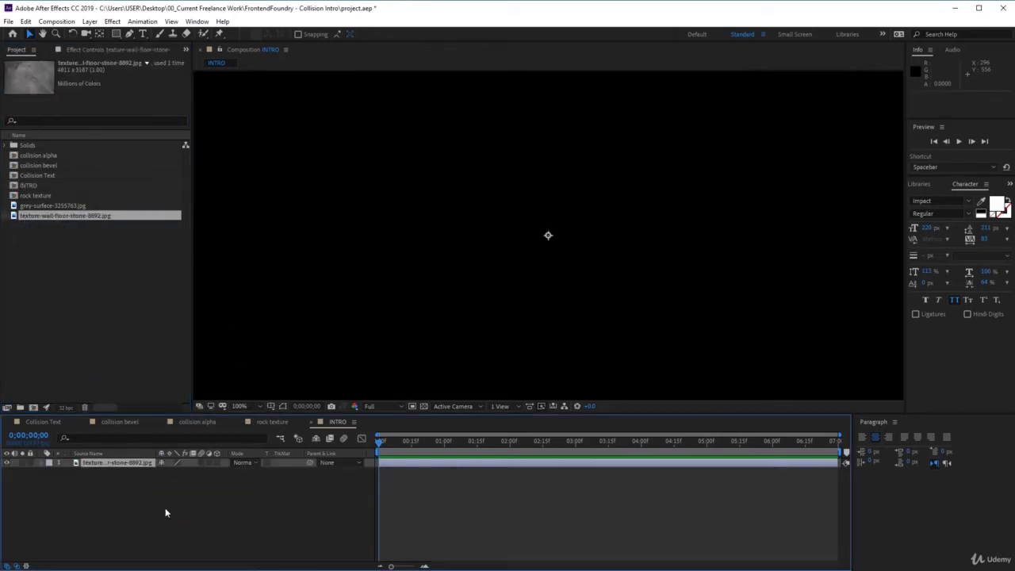
pyautogui.click(253, 406)
pyautogui.click(254, 414)
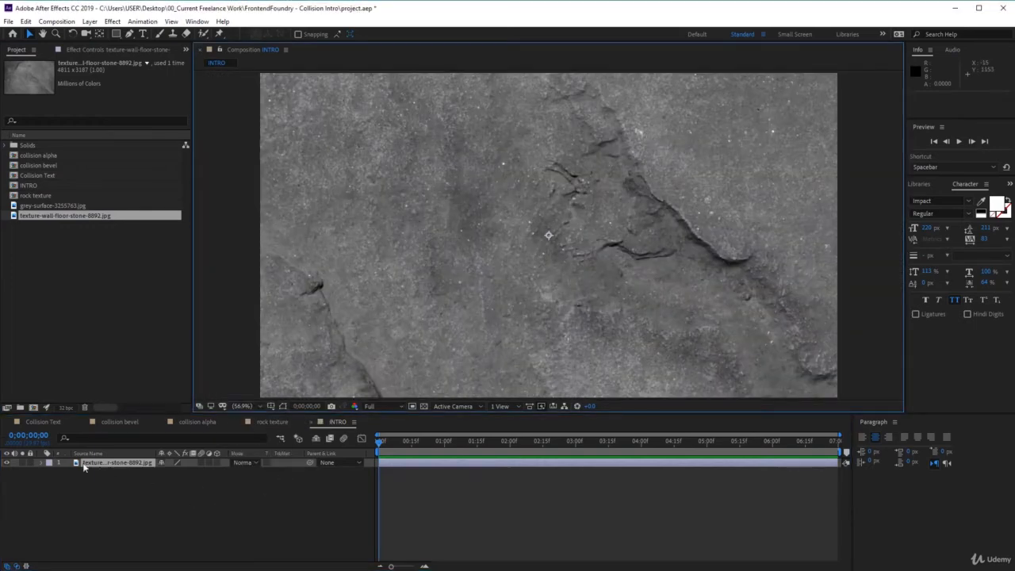
# Scale the stone wall texture layer to 40% so the image fills the INTRO frame.
pyautogui.click(42, 462)
pyautogui.click(51, 471)
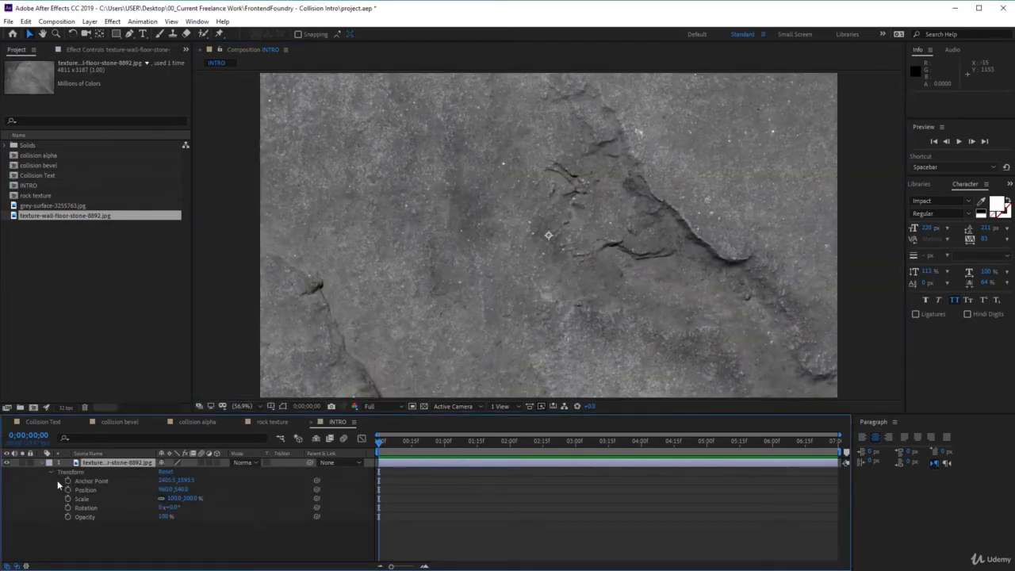
pyautogui.moveTo(188, 499); pyautogui.dragTo(167, 508)
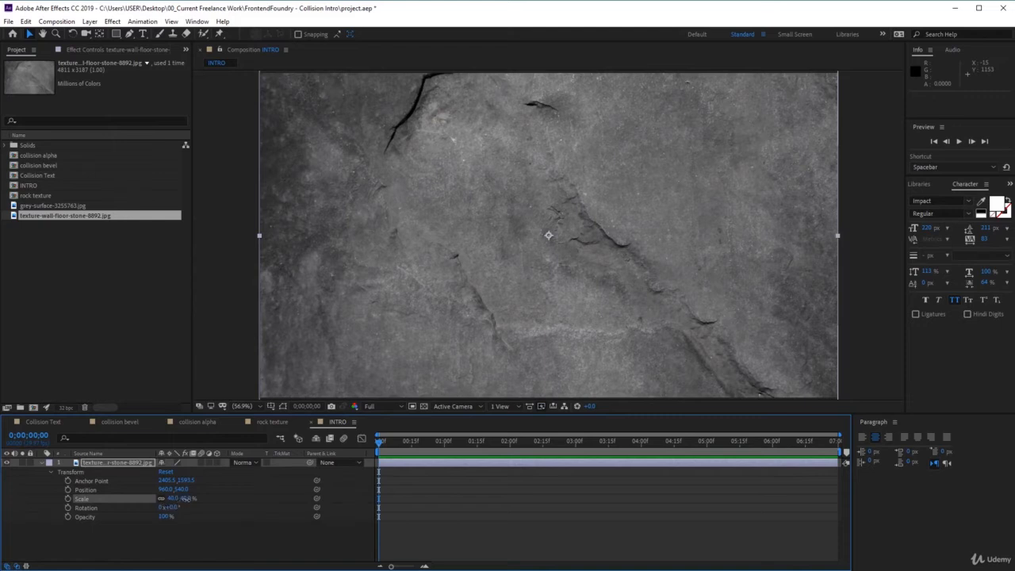
pyautogui.moveTo(186, 498); pyautogui.dragTo(187, 500)
# Place the Collision Text composition above the stone wall layer in INTRO and collapse the wall layer's properties.
pyautogui.click(38, 176)
pyautogui.moveTo(35, 179); pyautogui.dragTo(109, 464)
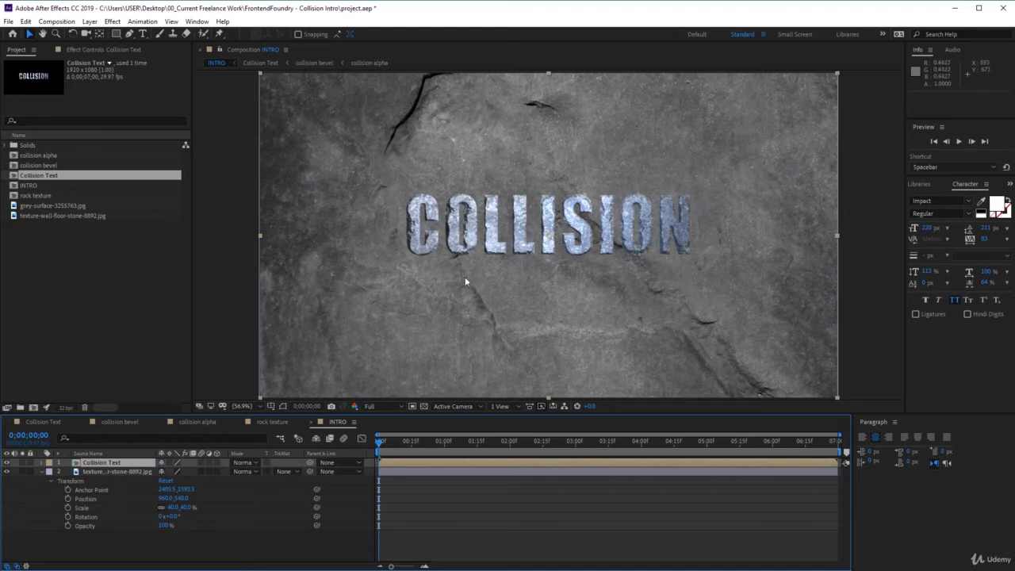
pyautogui.click(110, 471)
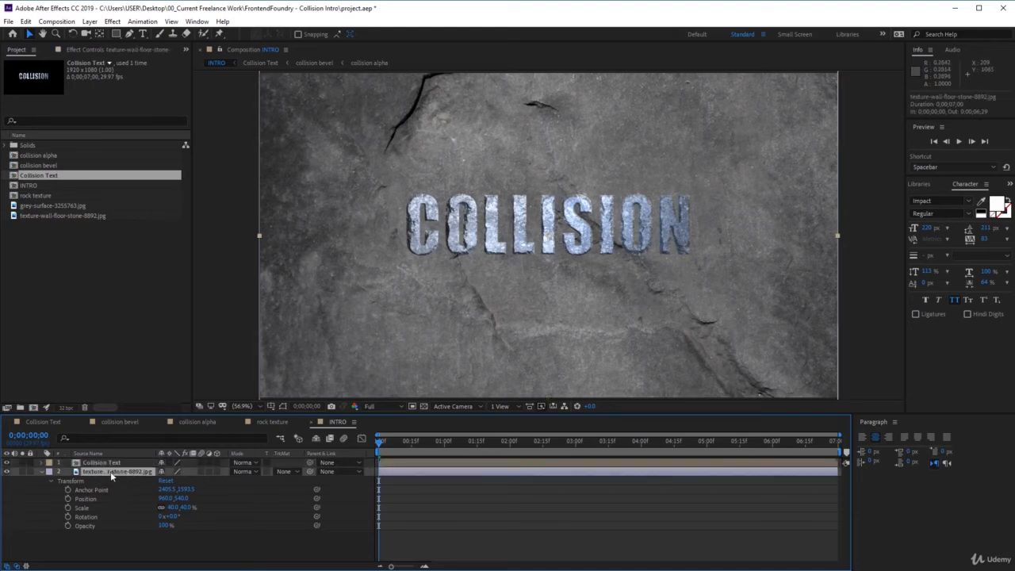
pyautogui.click(45, 473)
pyautogui.click(43, 472)
pyautogui.click(43, 473)
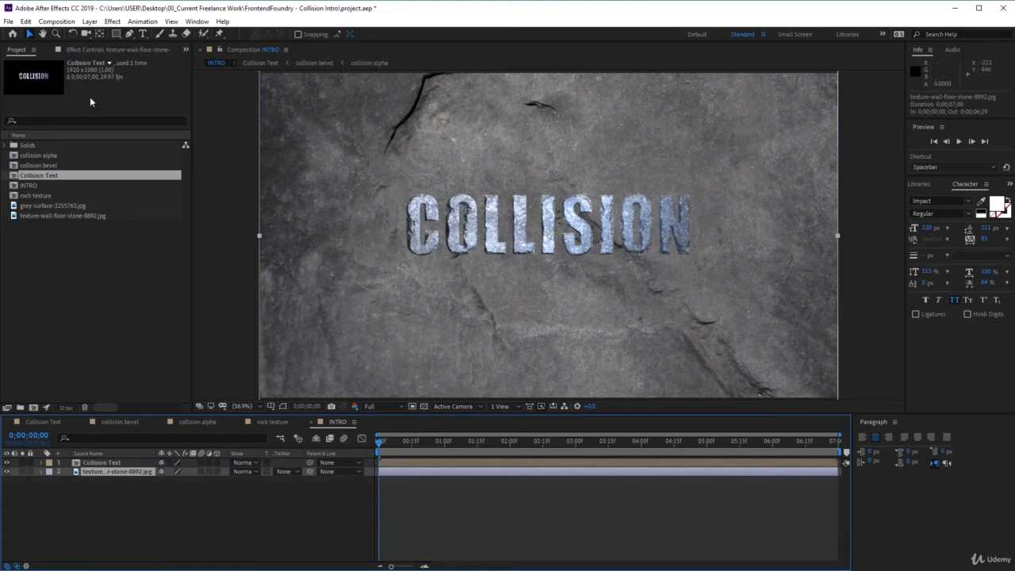
# Apply the Brightness & Contrast effect to the stone wall layer and set its contrast to 75.
pyautogui.click(113, 21)
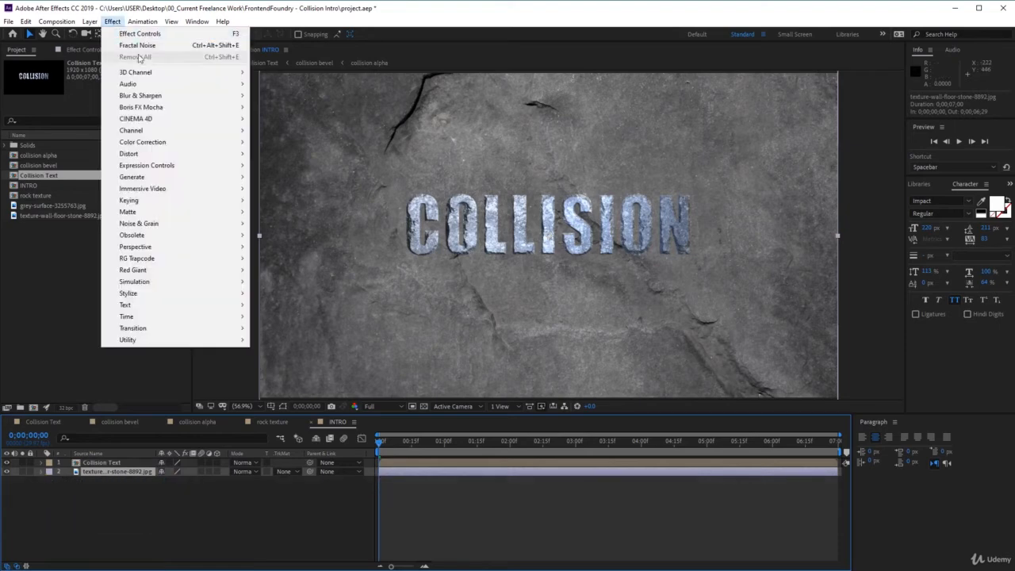
pyautogui.moveTo(189, 145)
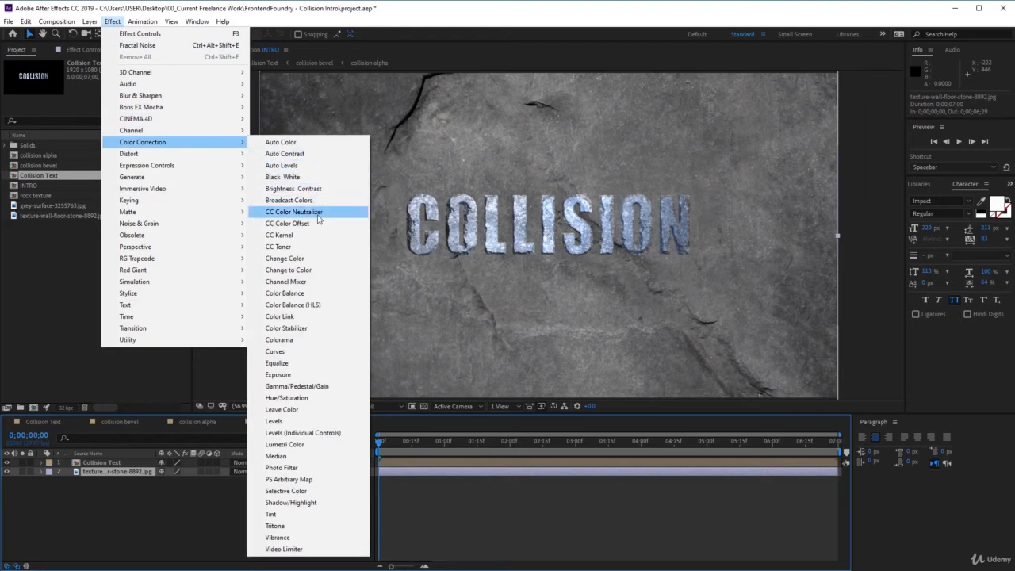
pyautogui.click(329, 189)
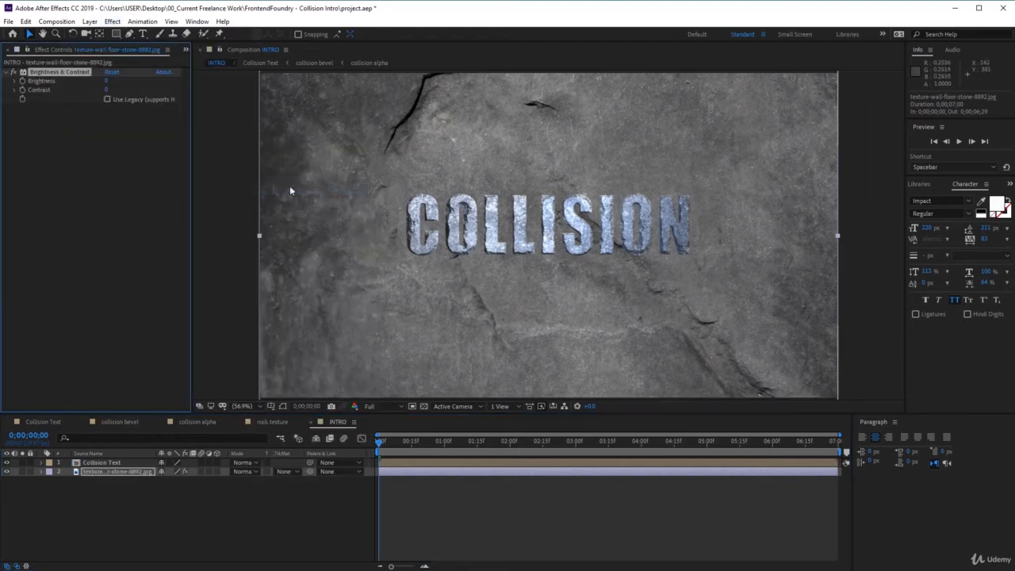
pyautogui.click(108, 90)
pyautogui.write('25')
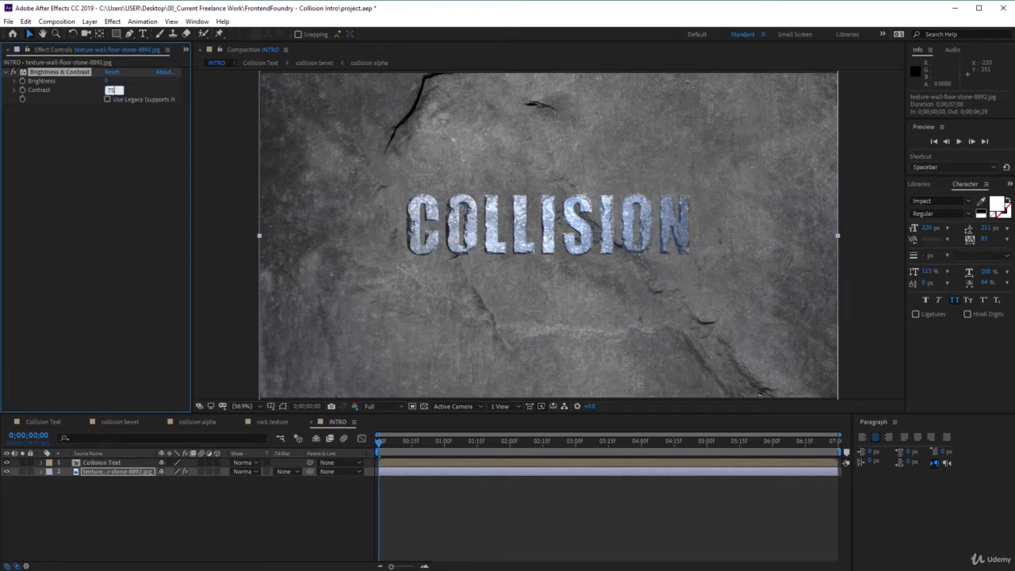
pyautogui.press('Return')
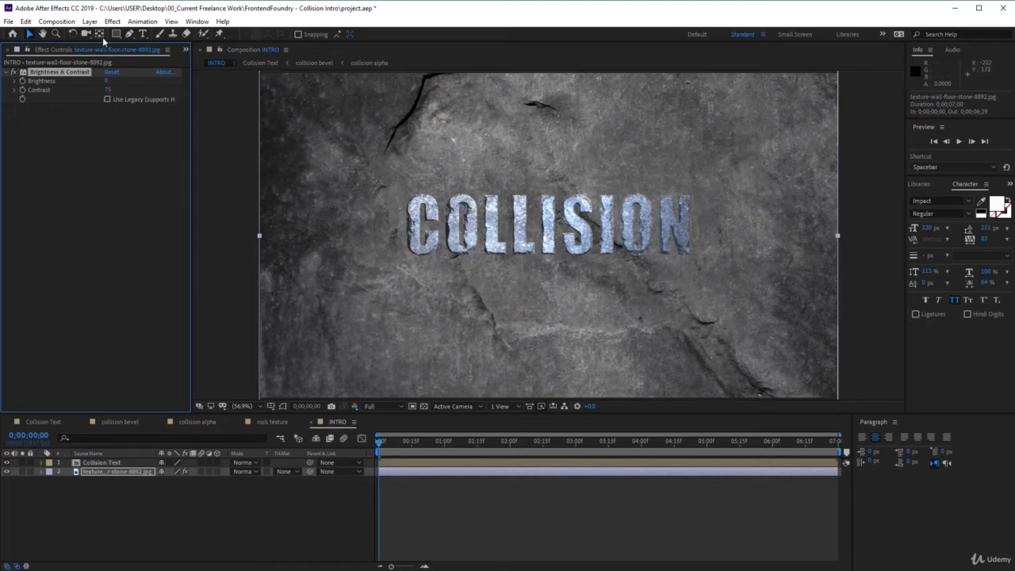
# Apply the Curves effect to the stone wall layer and bend the RGB curve downward to darken the background.
pyautogui.click(119, 22)
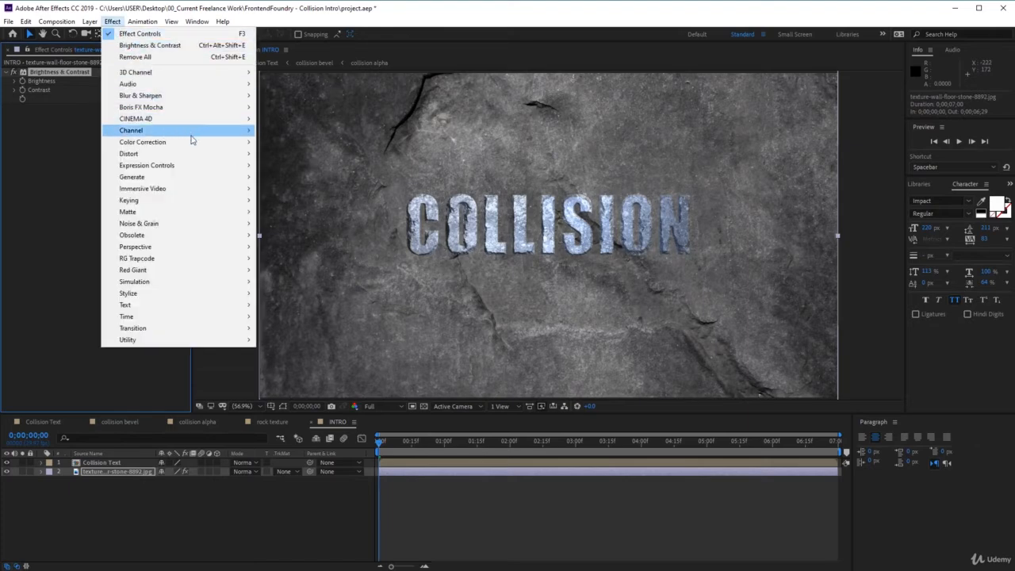
pyautogui.moveTo(211, 144)
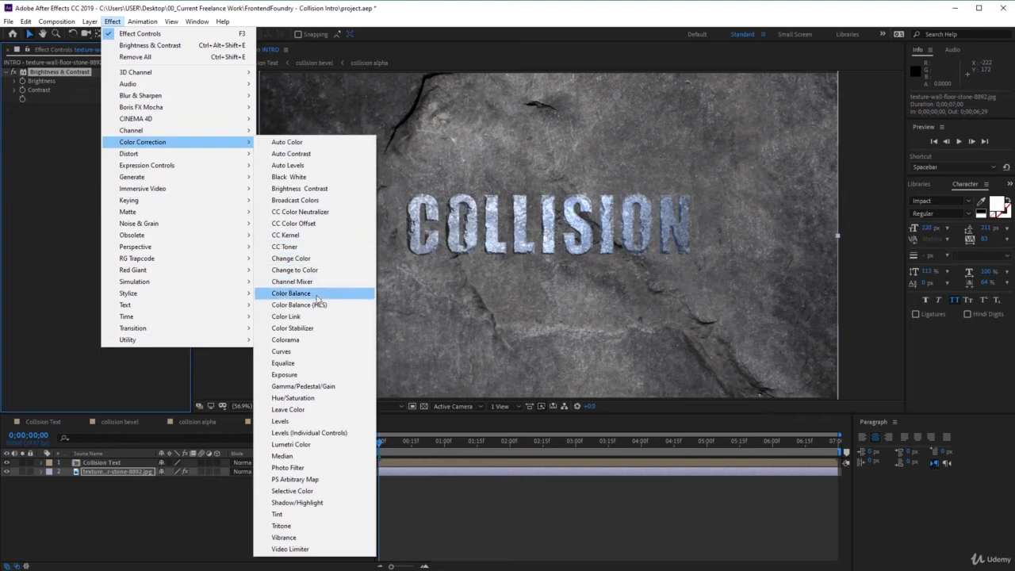
pyautogui.click(318, 353)
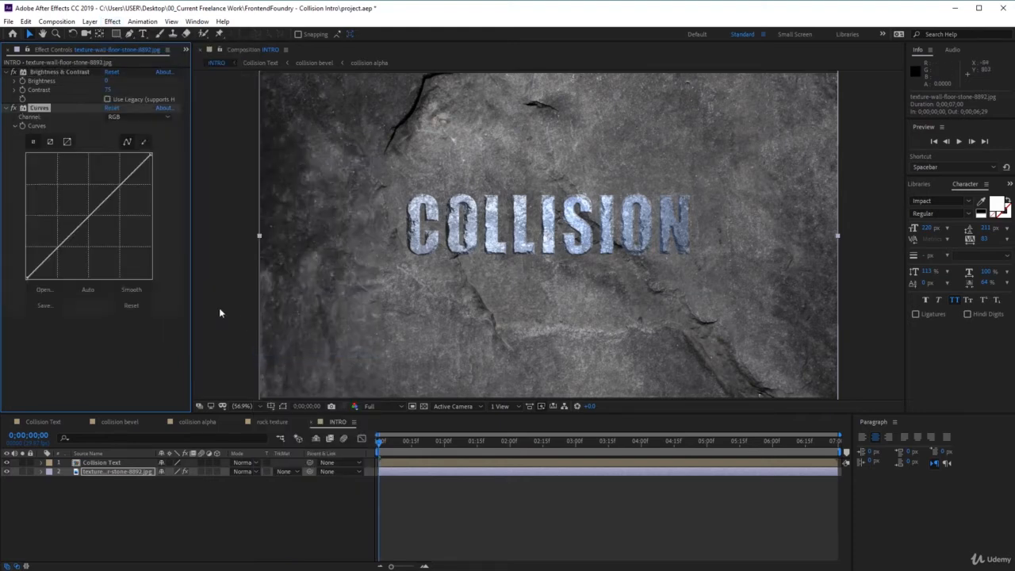
pyautogui.moveTo(150, 155); pyautogui.dragTo(156, 169)
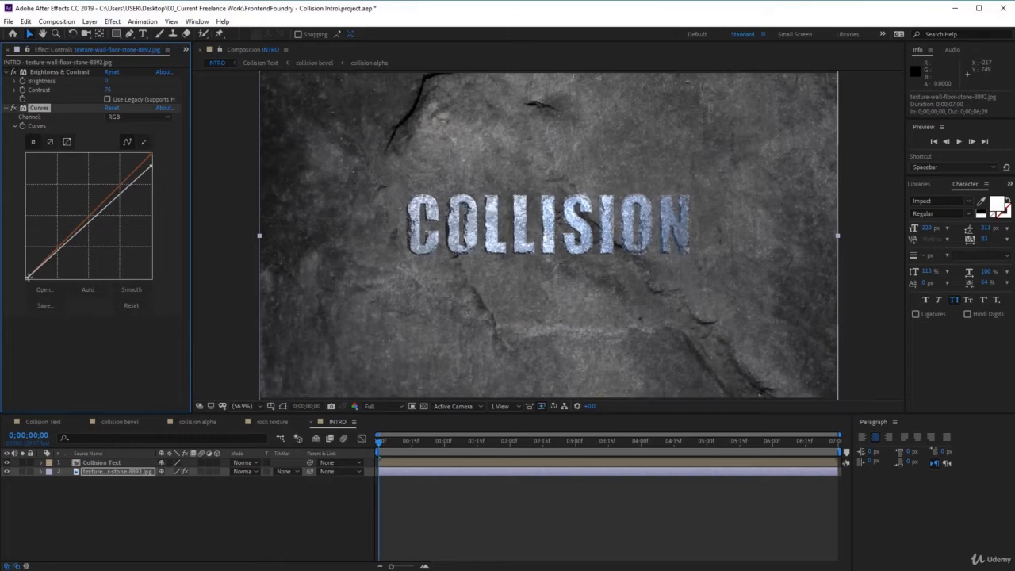
pyautogui.moveTo(80, 226); pyautogui.dragTo(94, 238)
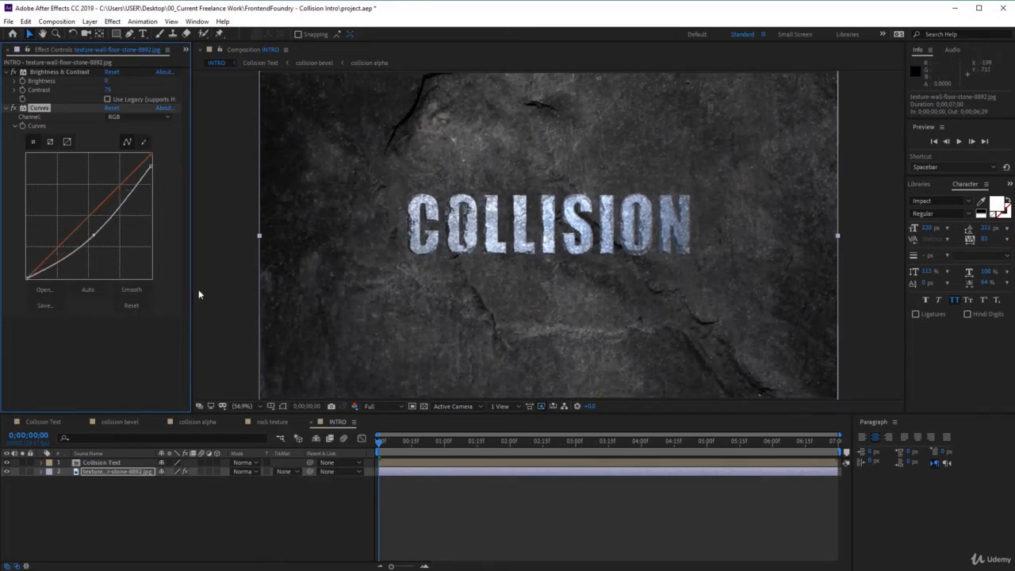
pyautogui.moveTo(120, 207); pyautogui.dragTo(80, 252)
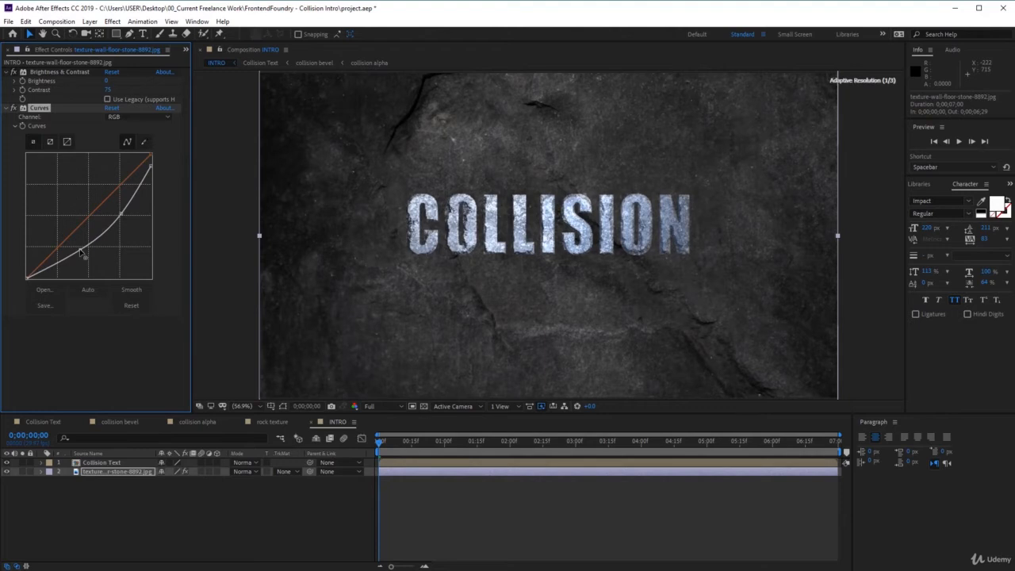
# Fine-tune the stone wall's RGB curve, and apply Curves to the Collision Text layer with its midtones raised slightly.
pyautogui.moveTo(122, 213); pyautogui.dragTo(122, 215)
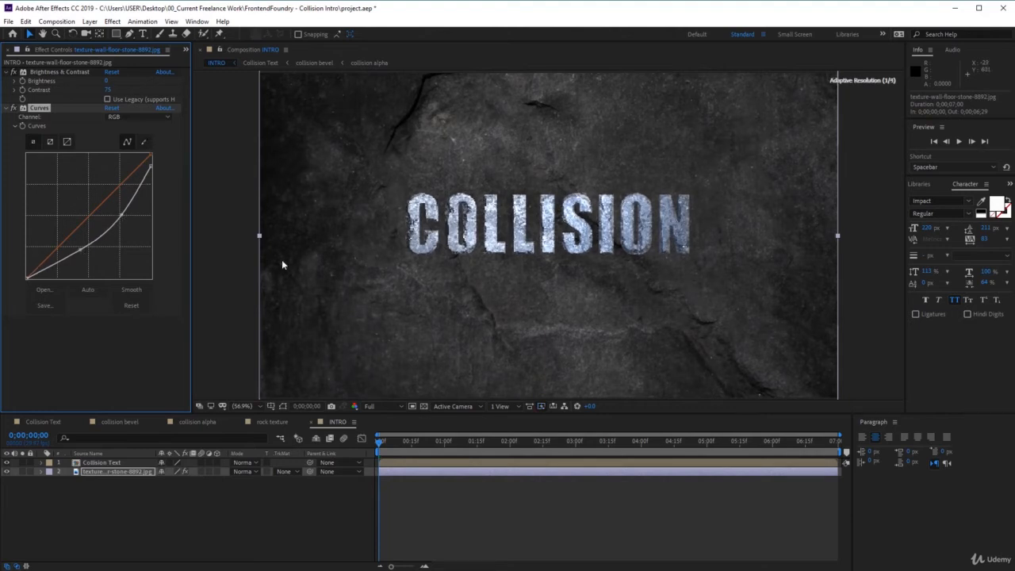
pyautogui.click(113, 462)
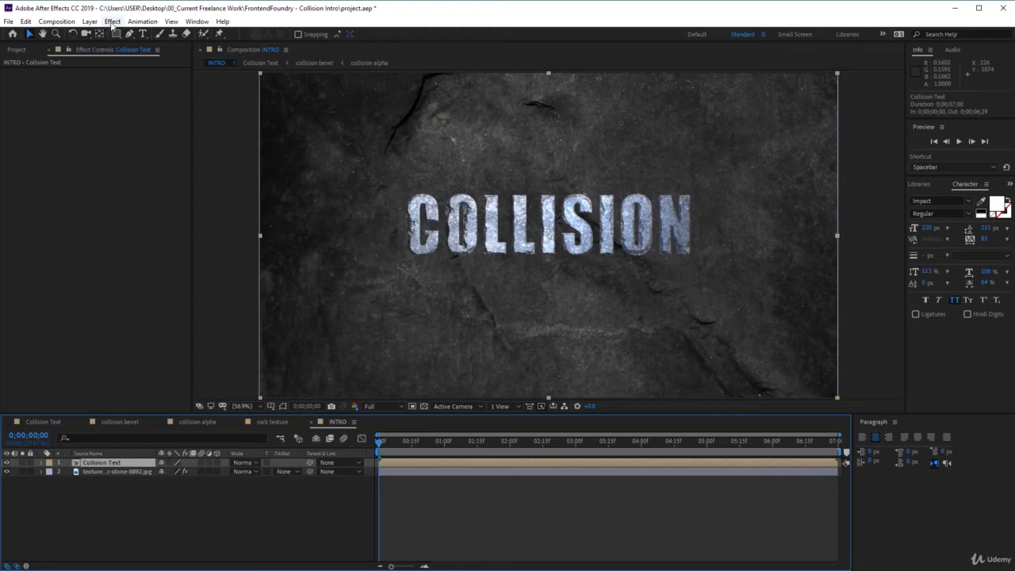
pyautogui.click(112, 22)
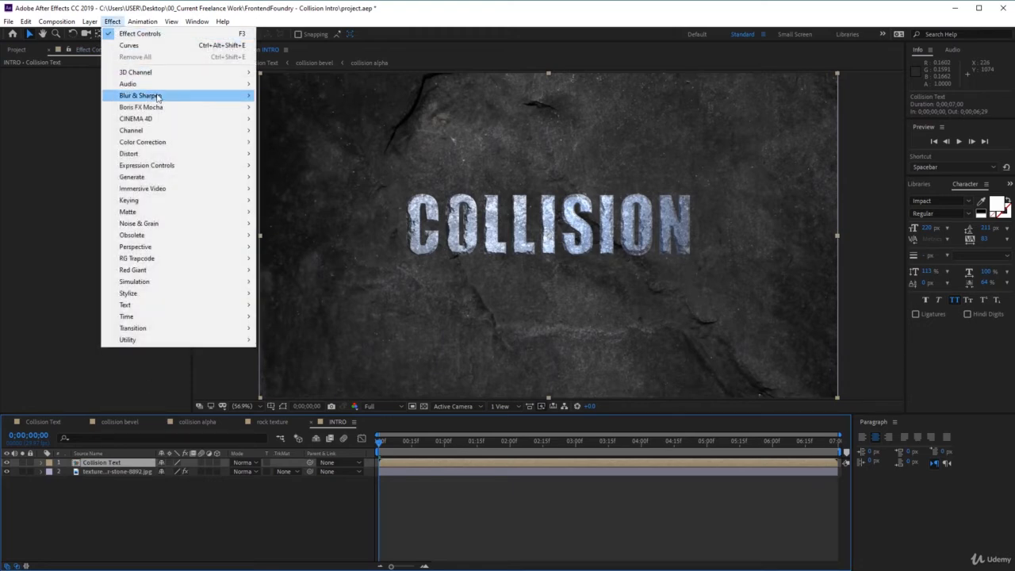
pyautogui.moveTo(199, 142)
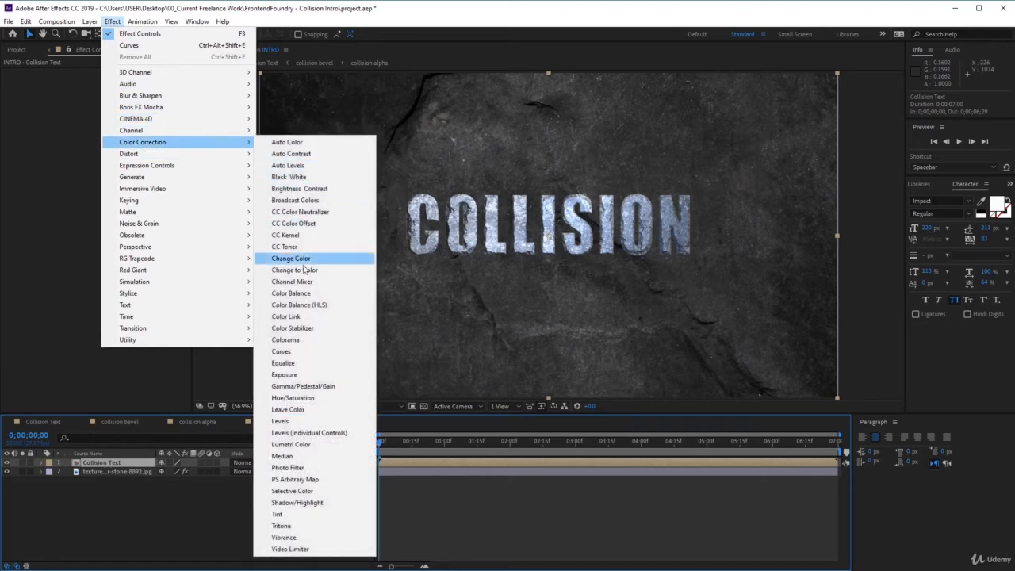
pyautogui.click(301, 351)
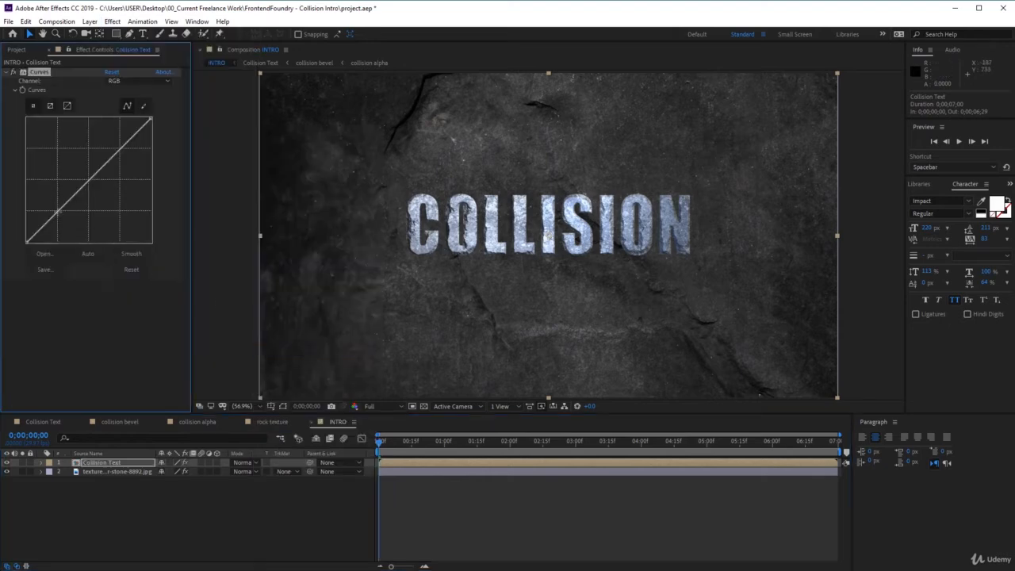
pyautogui.click(79, 190)
pyautogui.moveTo(78, 190); pyautogui.dragTo(73, 192)
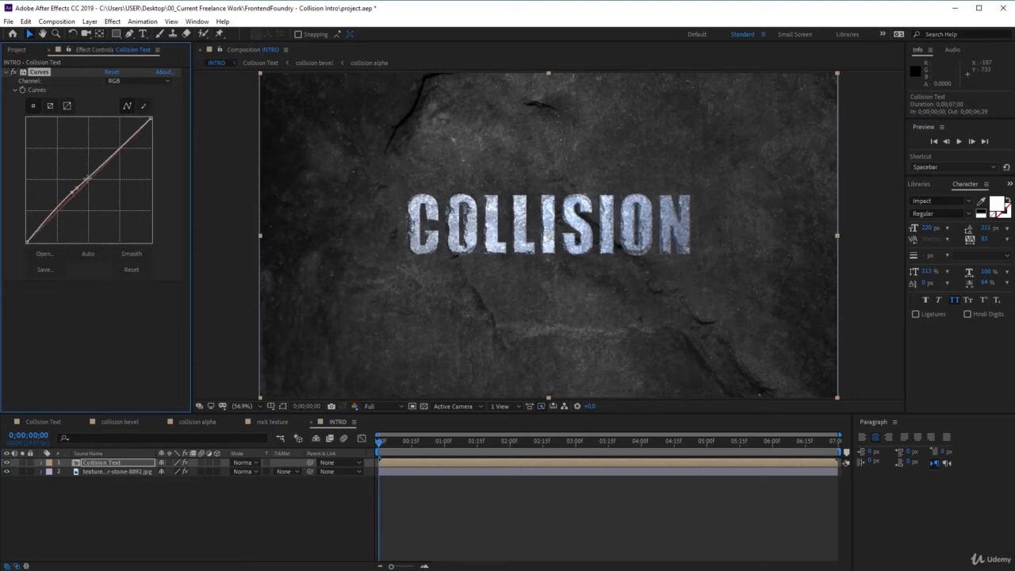
pyautogui.hotkey('ctrl', 'z')
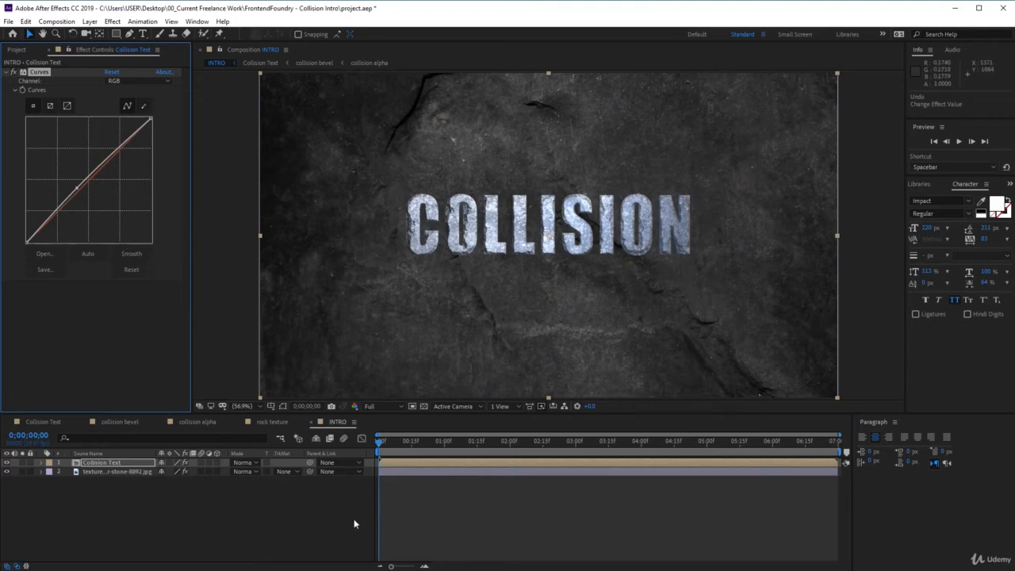
# Make both the Collision Text and stone wall layers 3D layers.
pyautogui.click(217, 462)
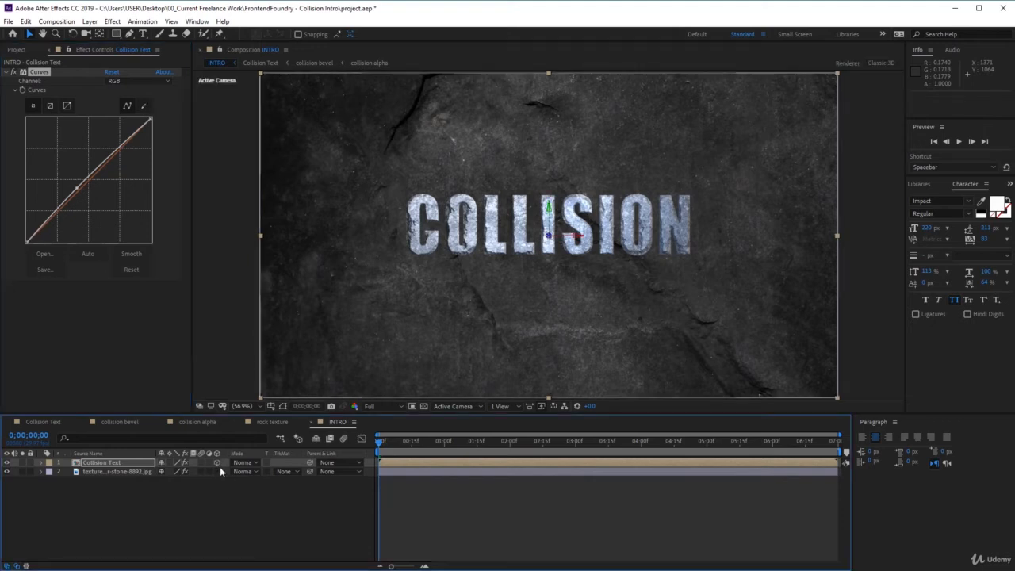
pyautogui.click(218, 471)
# Create a Position keyframe for Collision Text at 0;00;00;18 with its Z value set to -2680.
pyautogui.moveTo(404, 567); pyautogui.dragTo(405, 568)
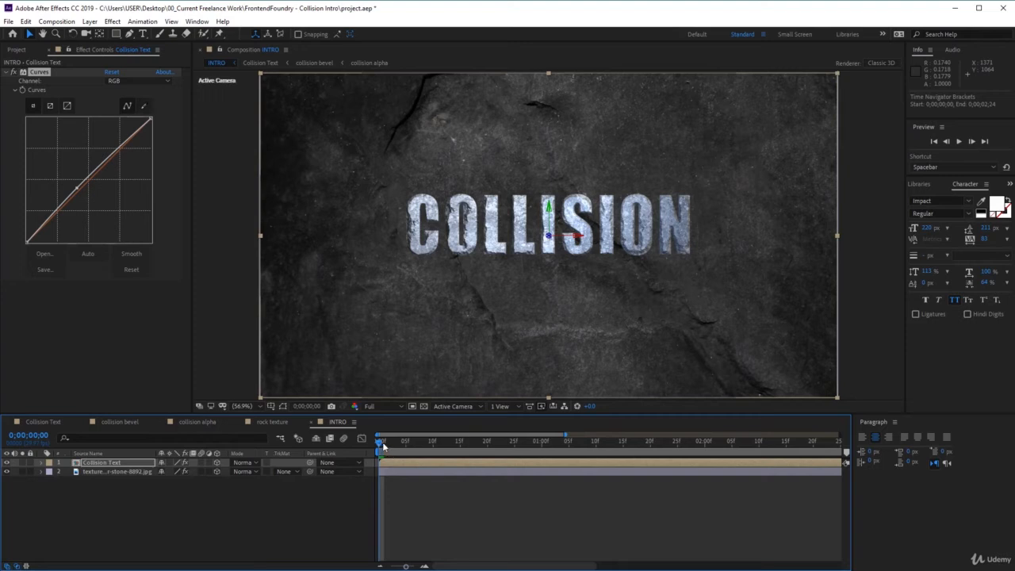
pyautogui.moveTo(380, 447); pyautogui.dragTo(476, 445)
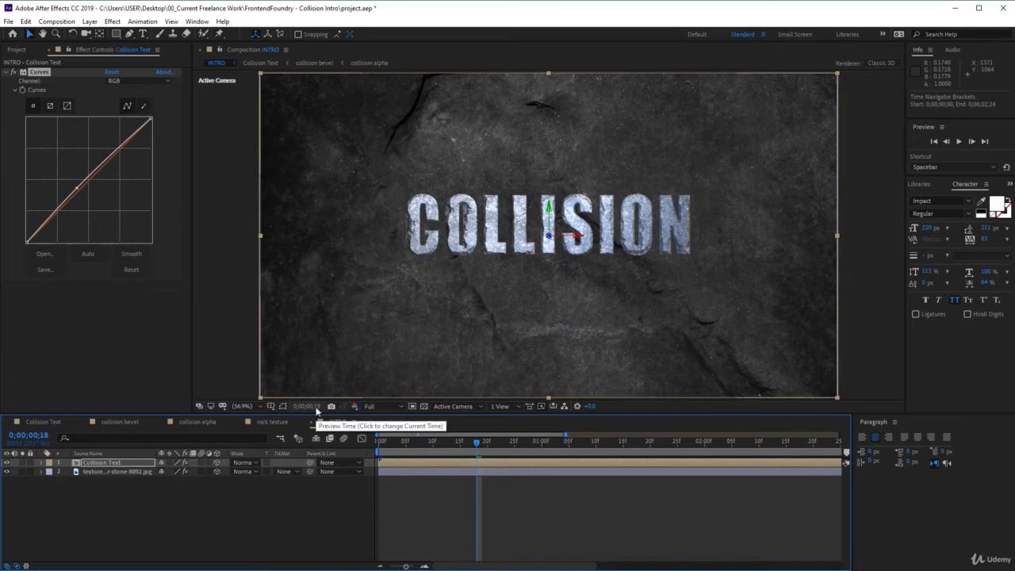
pyautogui.click(110, 467)
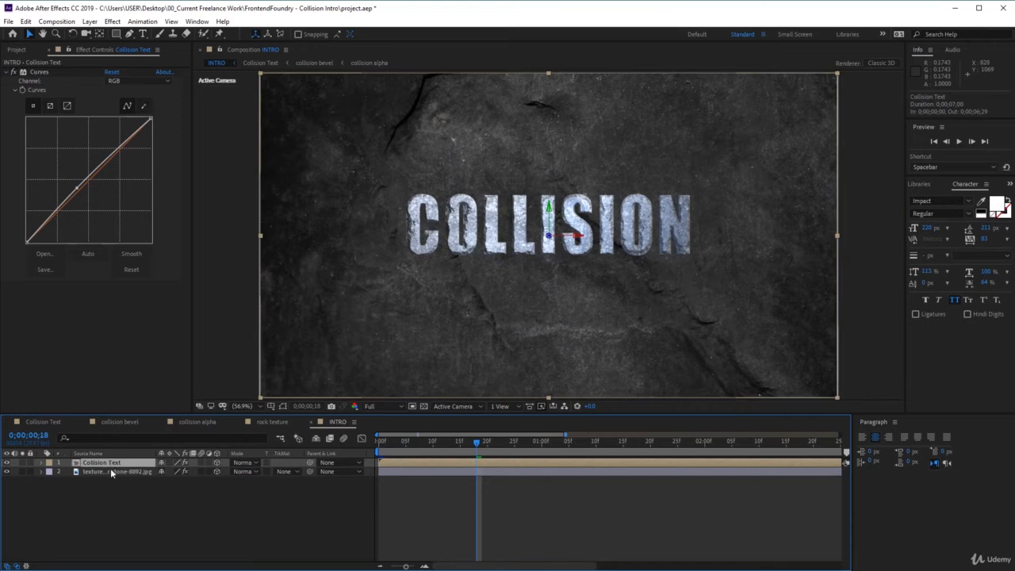
pyautogui.press('p')
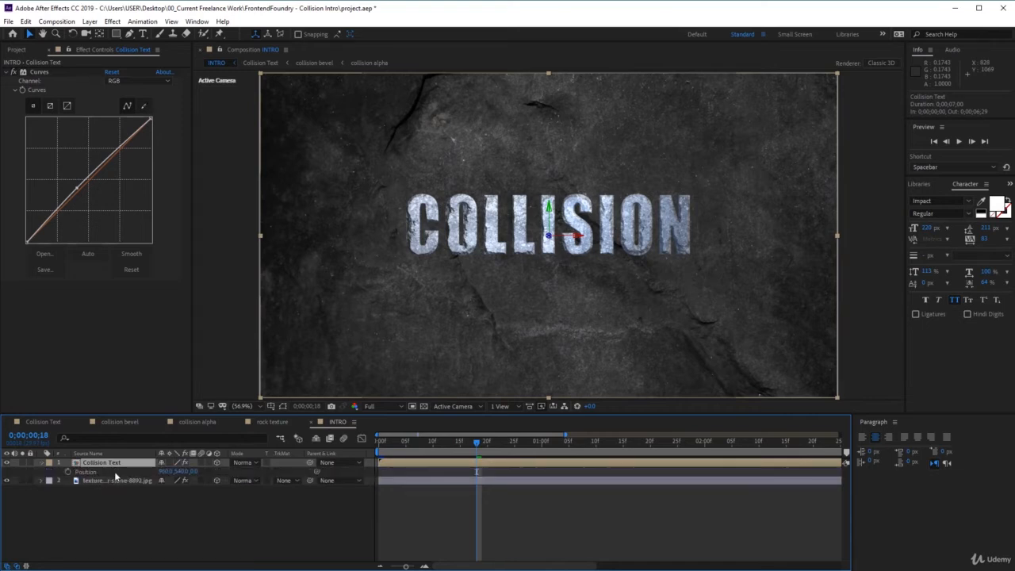
pyautogui.click(69, 473)
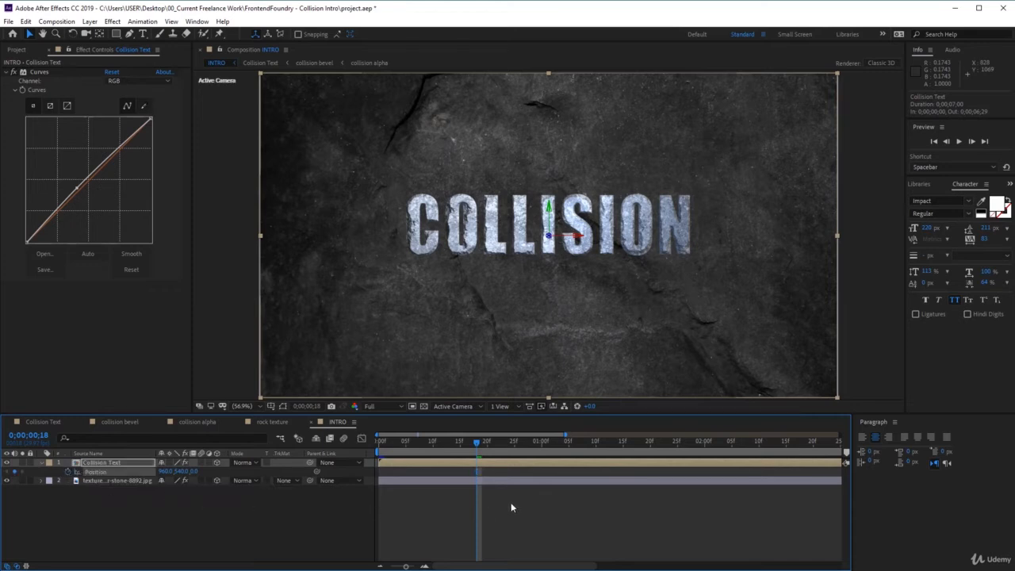
pyautogui.click(194, 472)
pyautogui.write('-2650')
pyautogui.press('Return')
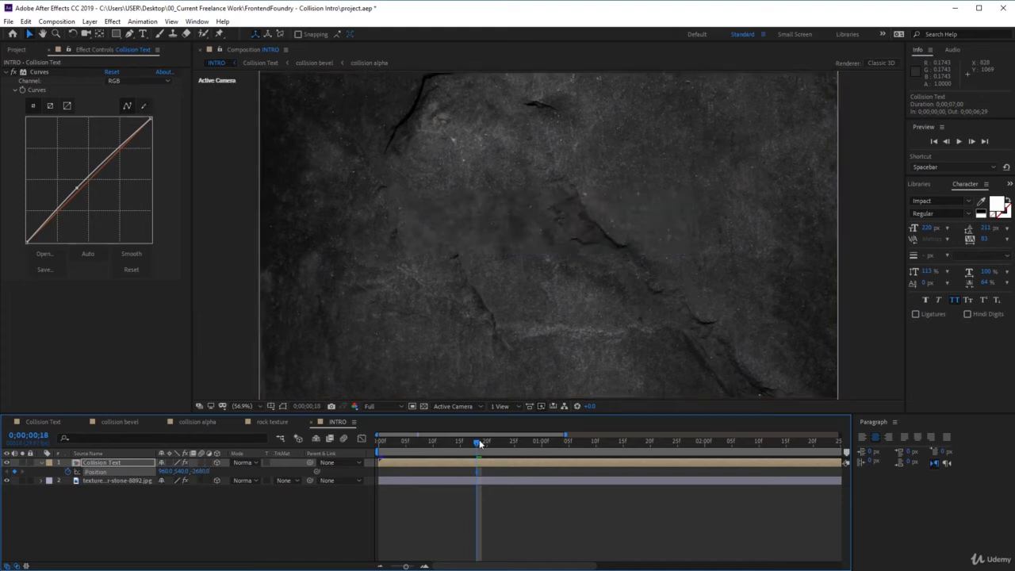
# Add a second Position keyframe for Collision Text at 0;00;01;00 with its Z value set to 0.
pyautogui.moveTo(478, 444); pyautogui.dragTo(545, 454)
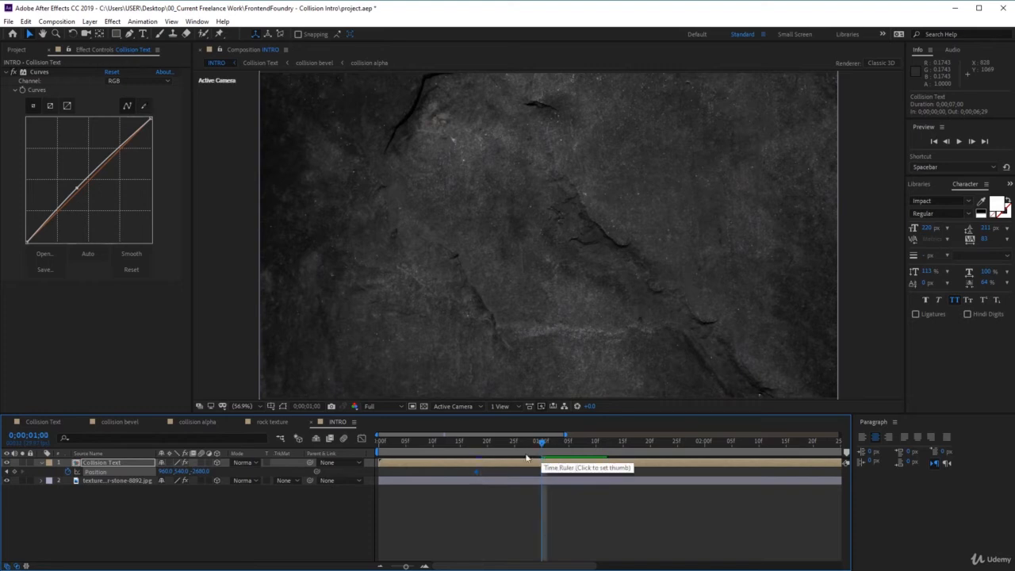
pyautogui.click(14, 472)
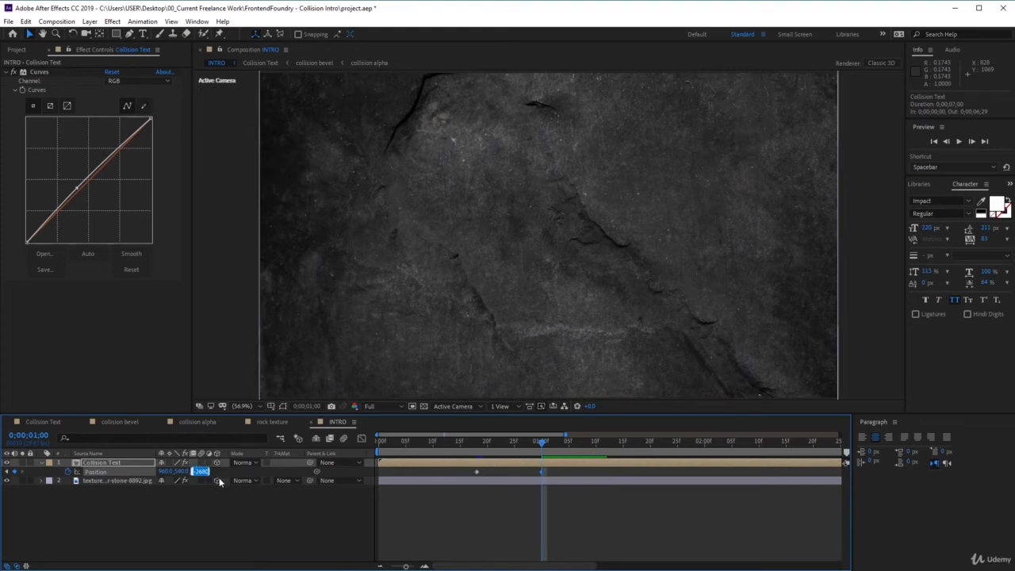
pyautogui.press('Return')
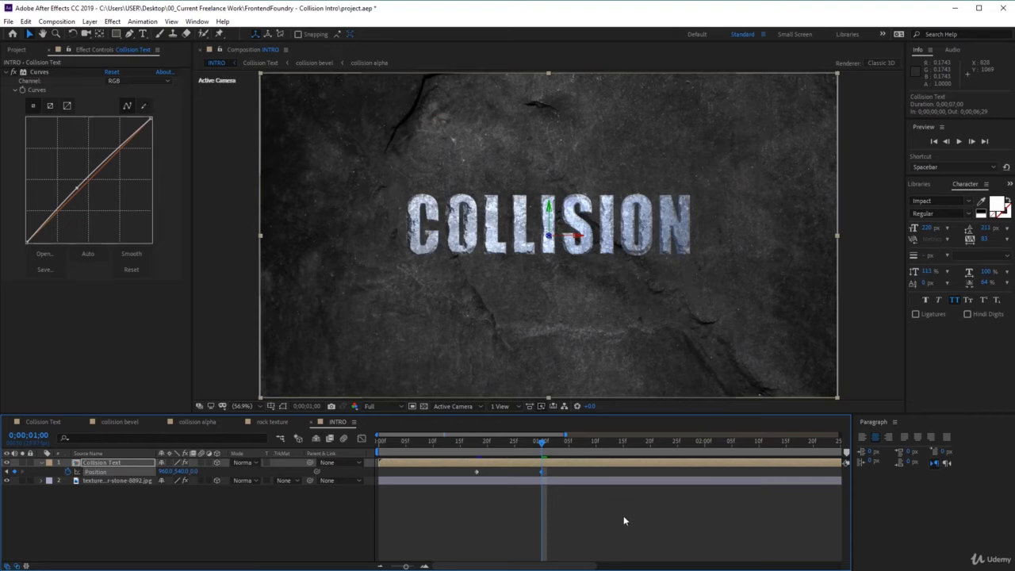
# Apply Easy Ease to both Position keyframes of Collision Text and enlarge the timeline area.
pyautogui.moveTo(559, 473); pyautogui.dragTo(465, 475)
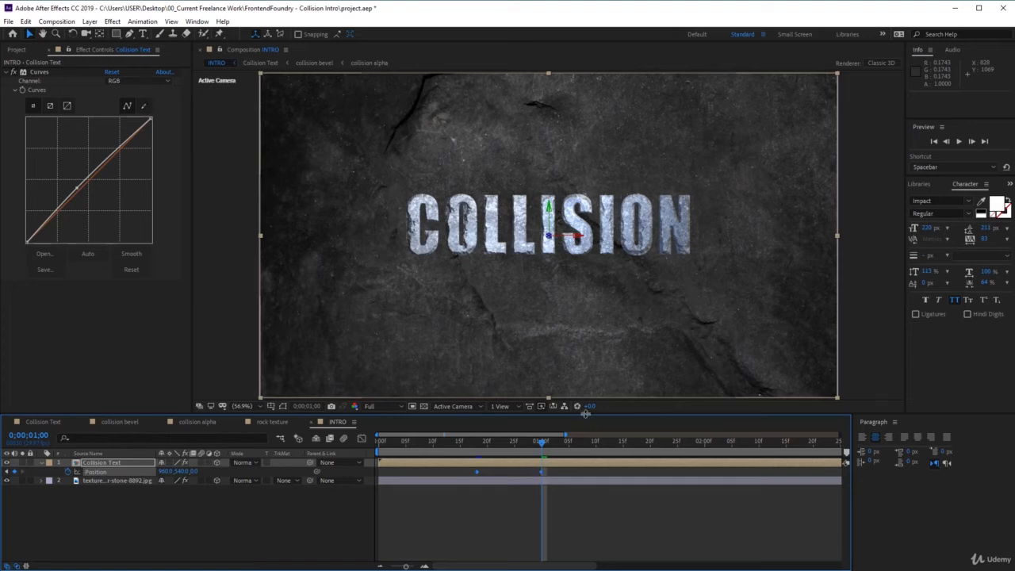
pyautogui.moveTo(583, 415); pyautogui.dragTo(583, 295)
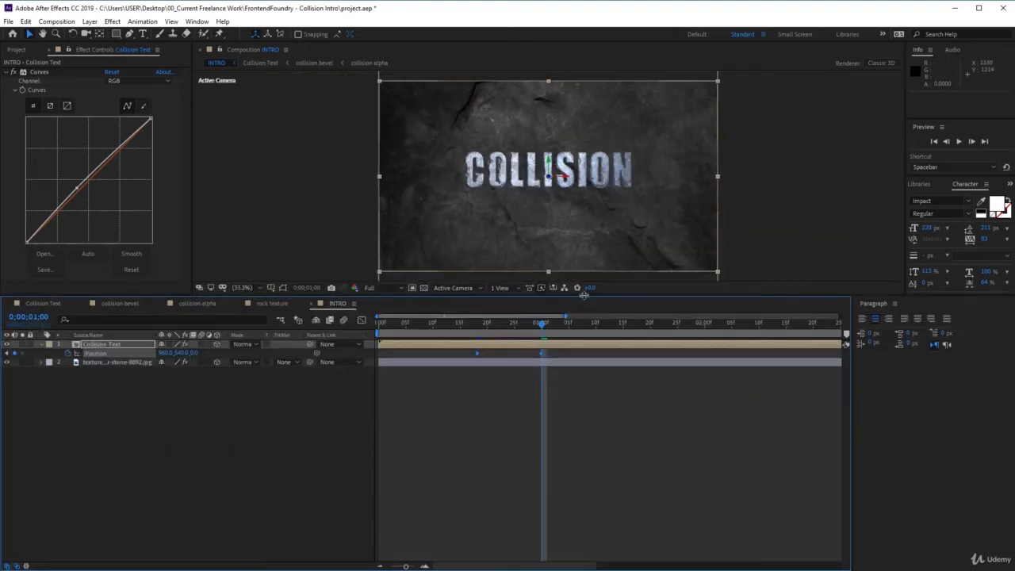
pyautogui.rightClick(543, 353)
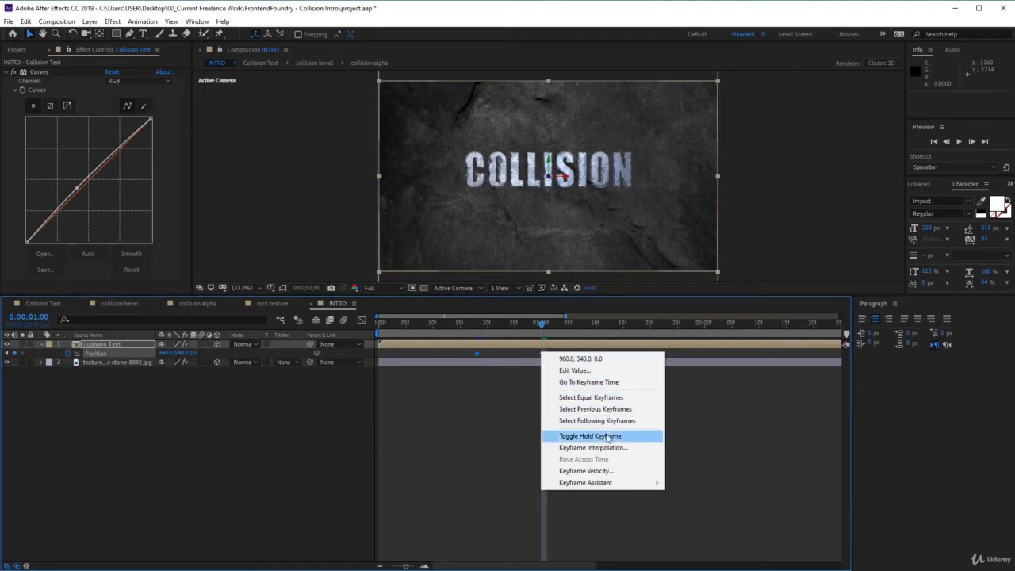
pyautogui.moveTo(613, 483)
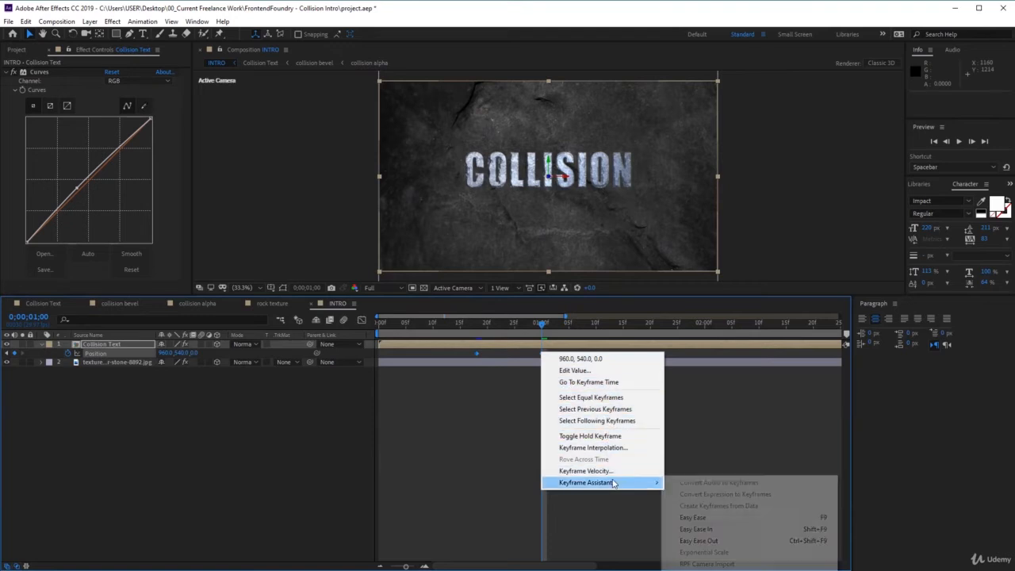
pyautogui.click(713, 517)
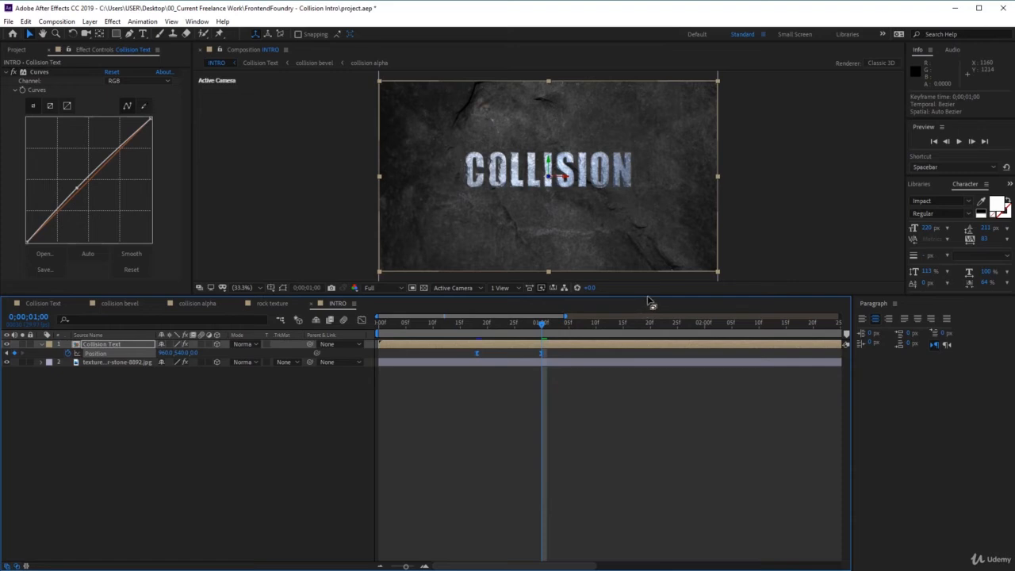
# Reshape the Position speed graph in the Graph Editor so the title accelerates gradually, peaks shortly before 0;00;01;00 and stops abruptly.
pyautogui.click(553, 356)
pyautogui.moveTo(557, 357); pyautogui.dragTo(471, 351)
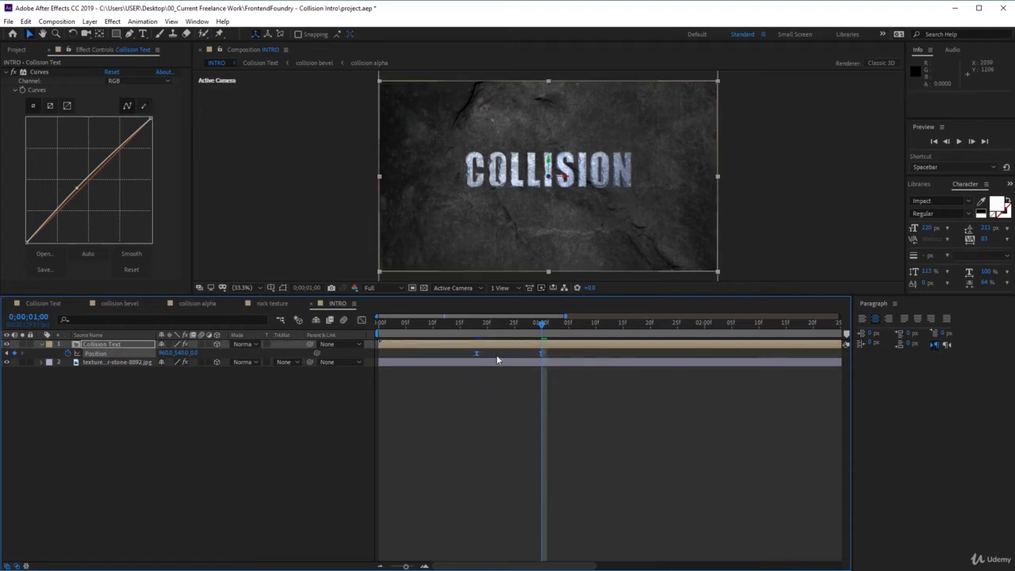
pyautogui.click(361, 321)
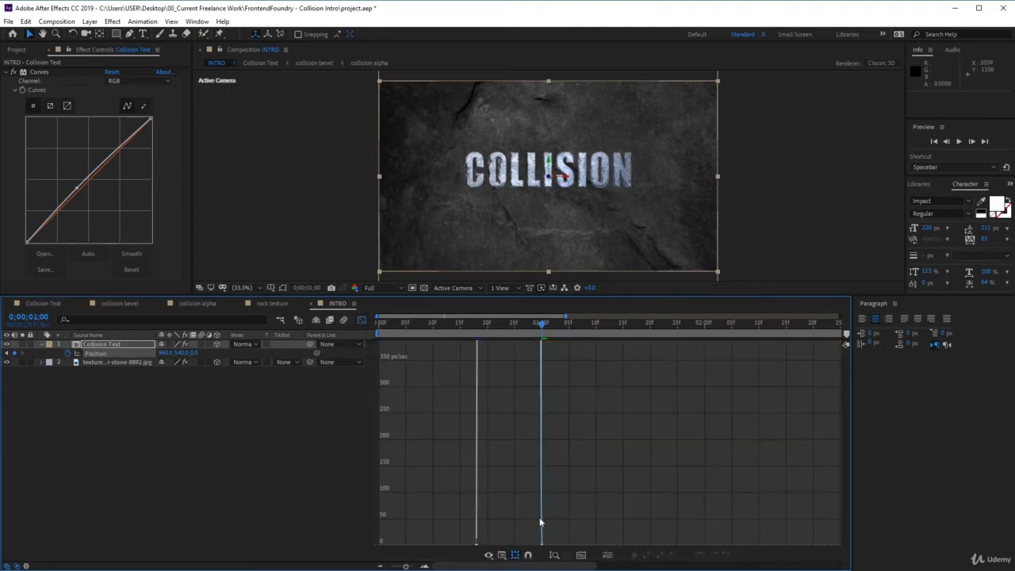
pyautogui.click(581, 555)
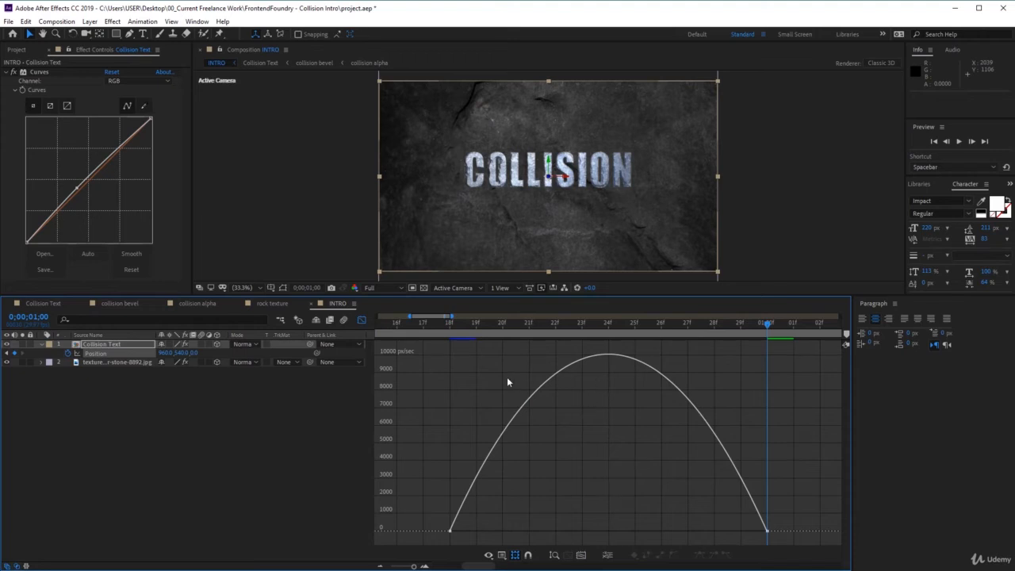
pyautogui.rightClick(491, 363)
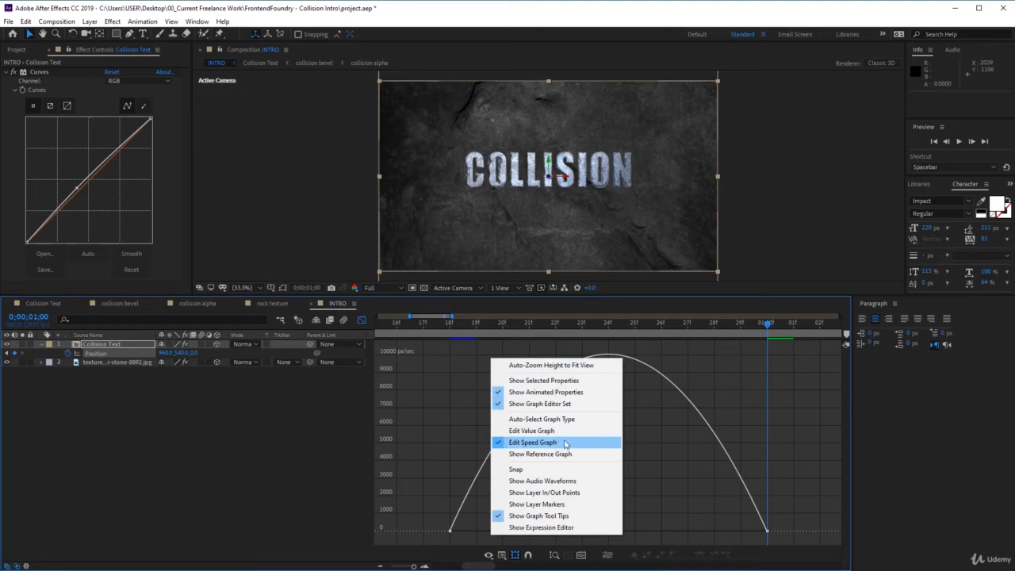
pyautogui.click(667, 515)
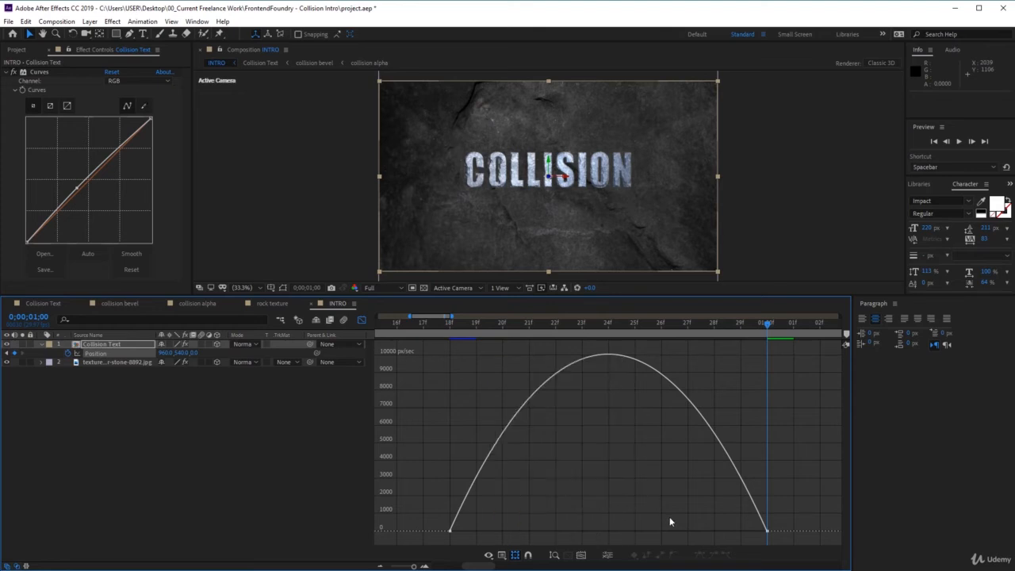
pyautogui.moveTo(441, 521); pyautogui.dragTo(629, 542)
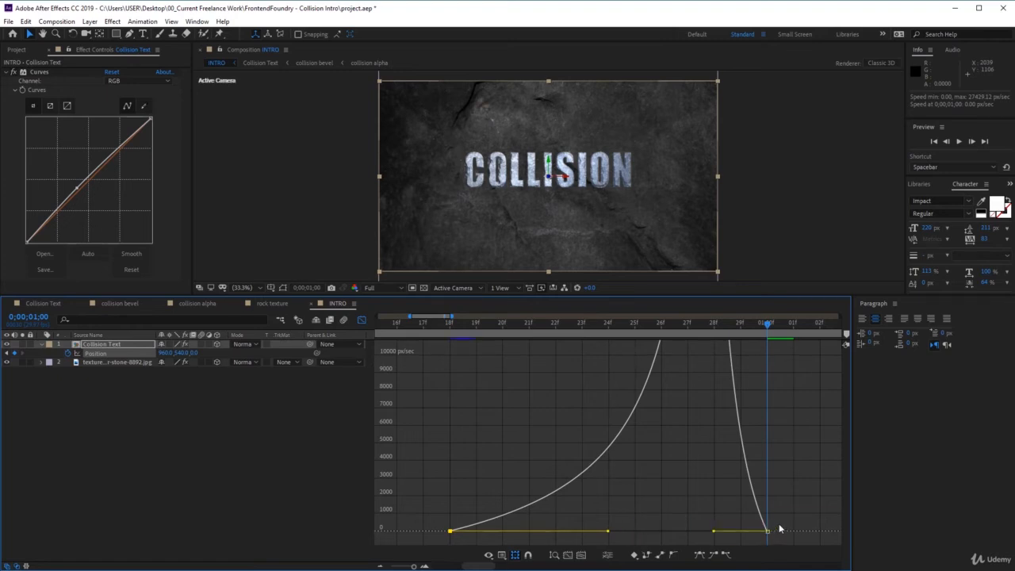
pyautogui.moveTo(715, 537); pyautogui.dragTo(743, 537)
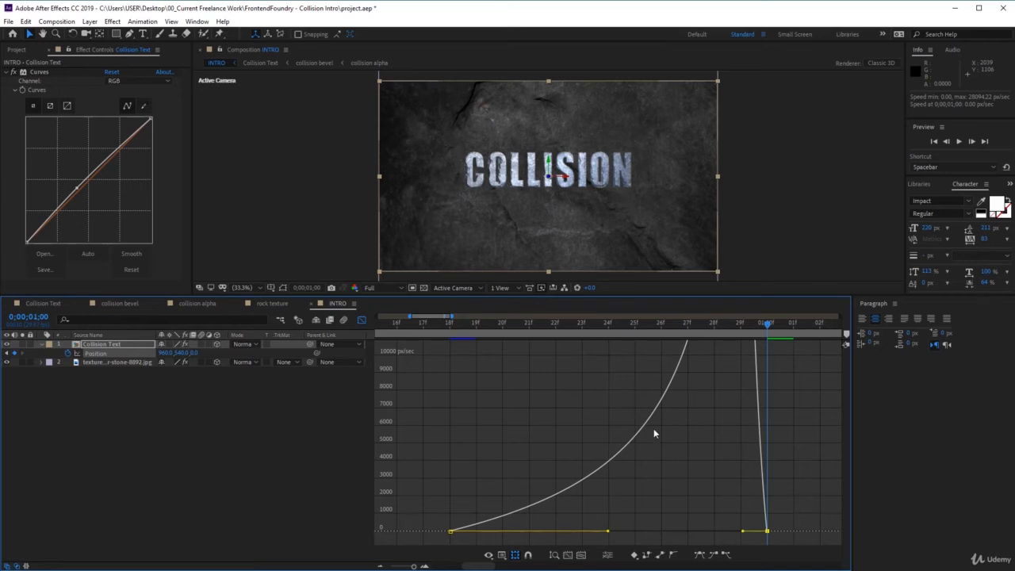
pyautogui.click(362, 321)
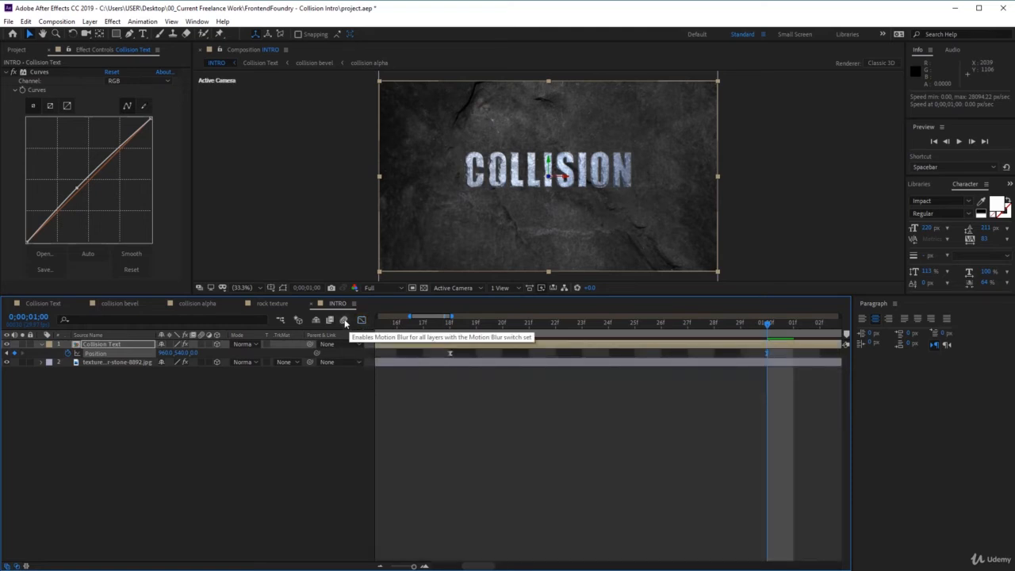
# Enable motion blur for the INTRO composition.
pyautogui.click(344, 319)
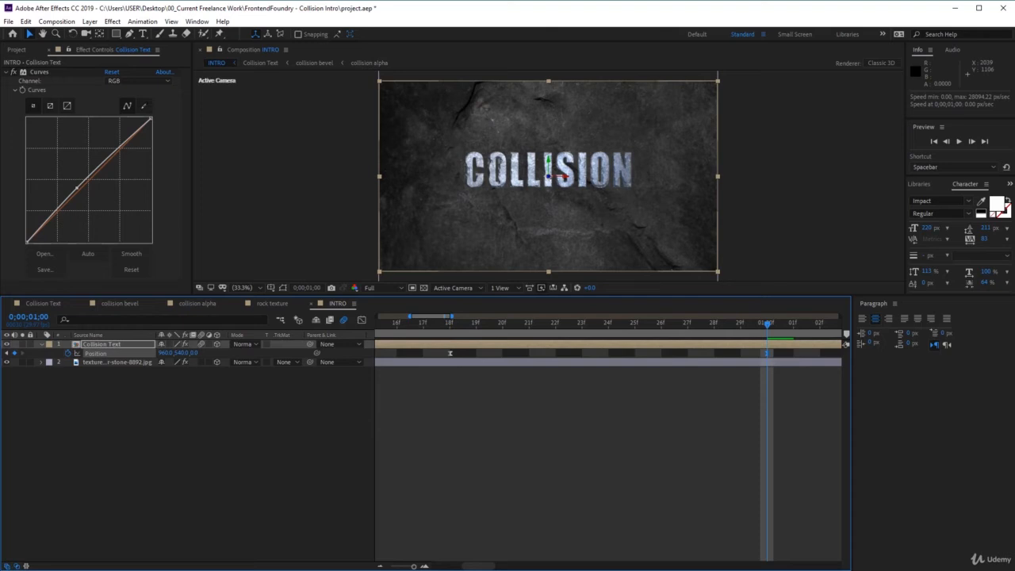
# Collapse the properties of the Collision Text layer and duplicate the layer.
pyautogui.click(131, 344)
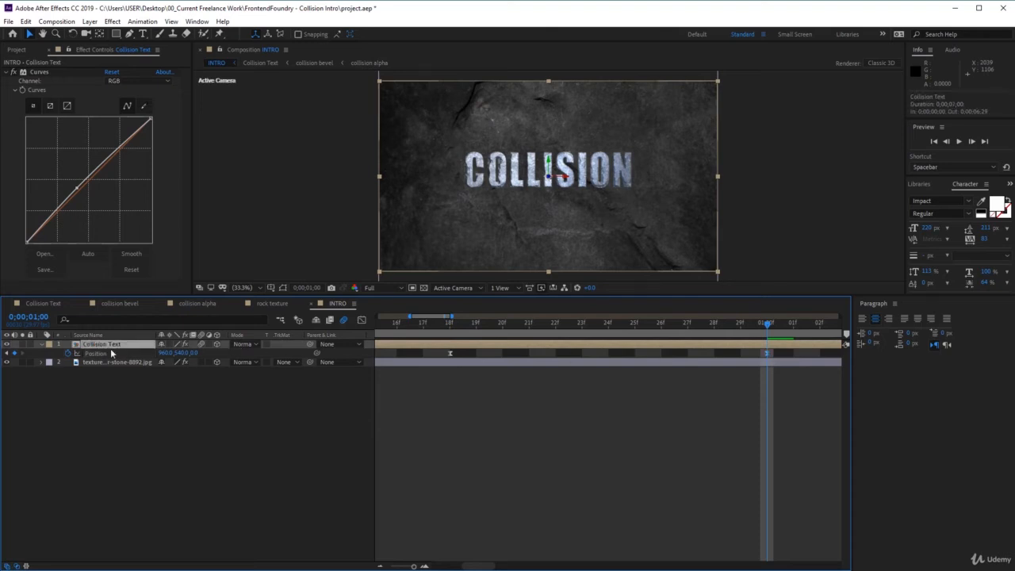
pyautogui.click(48, 350)
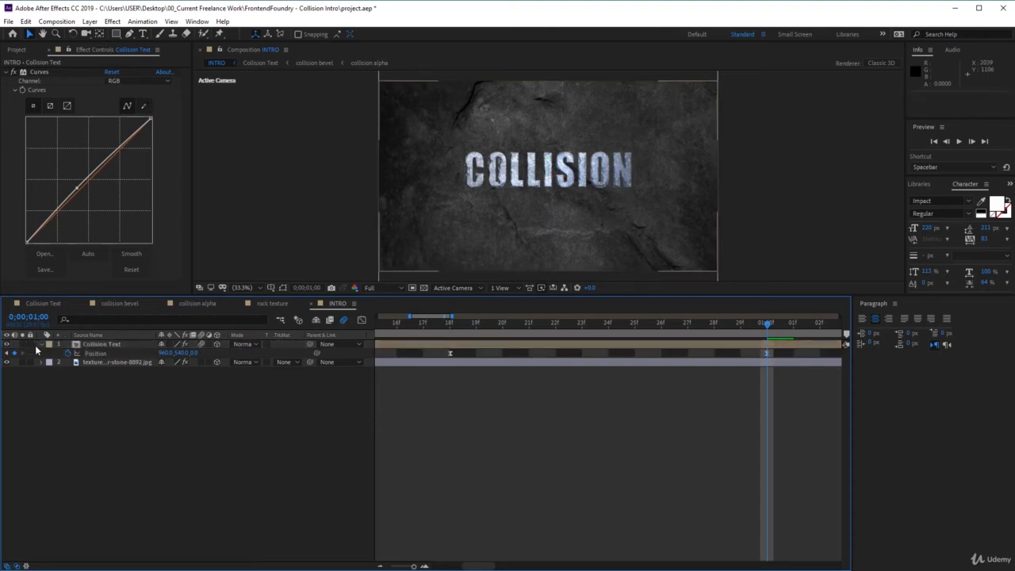
pyautogui.click(42, 345)
pyautogui.click(96, 345)
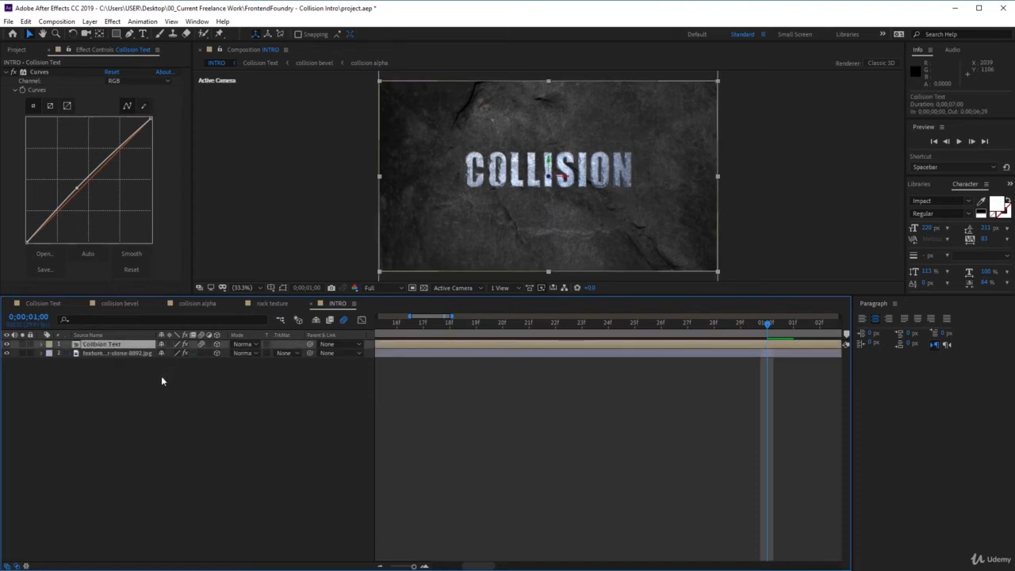
pyautogui.hotkey('ctrl', 'd')
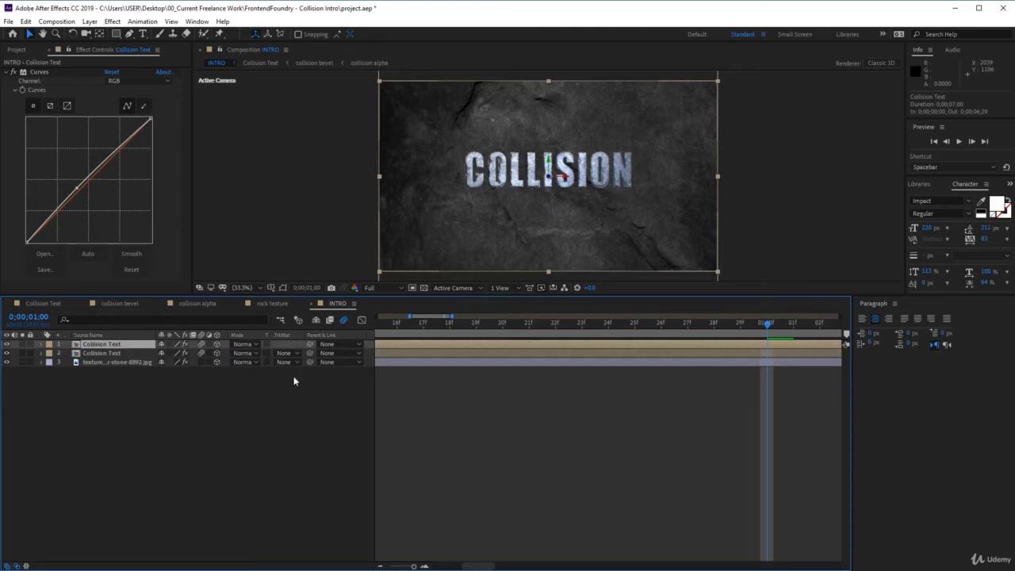
# Apply a Fill effect to the lower Collision Text copy.
pyautogui.click(124, 352)
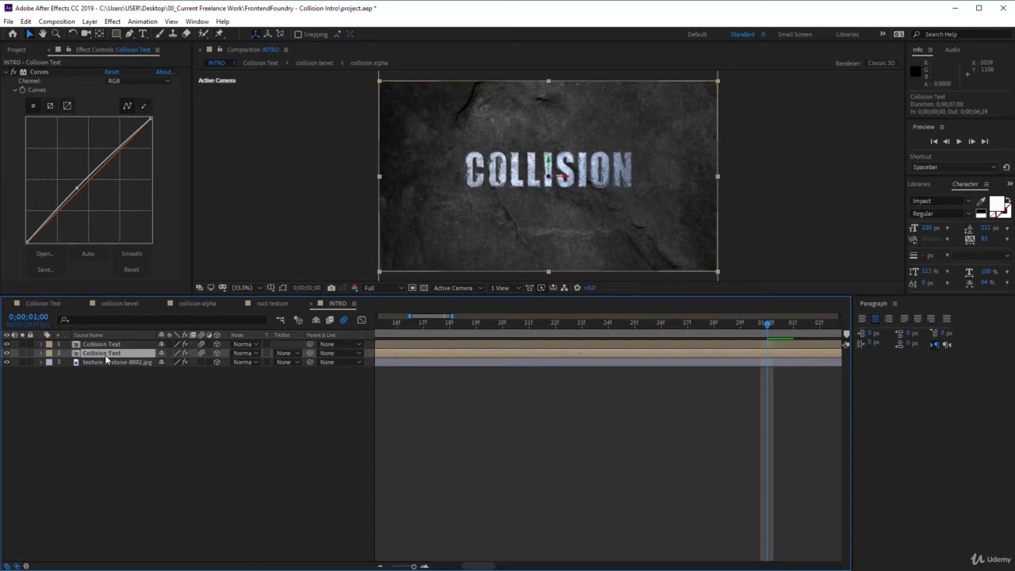
pyautogui.click(113, 21)
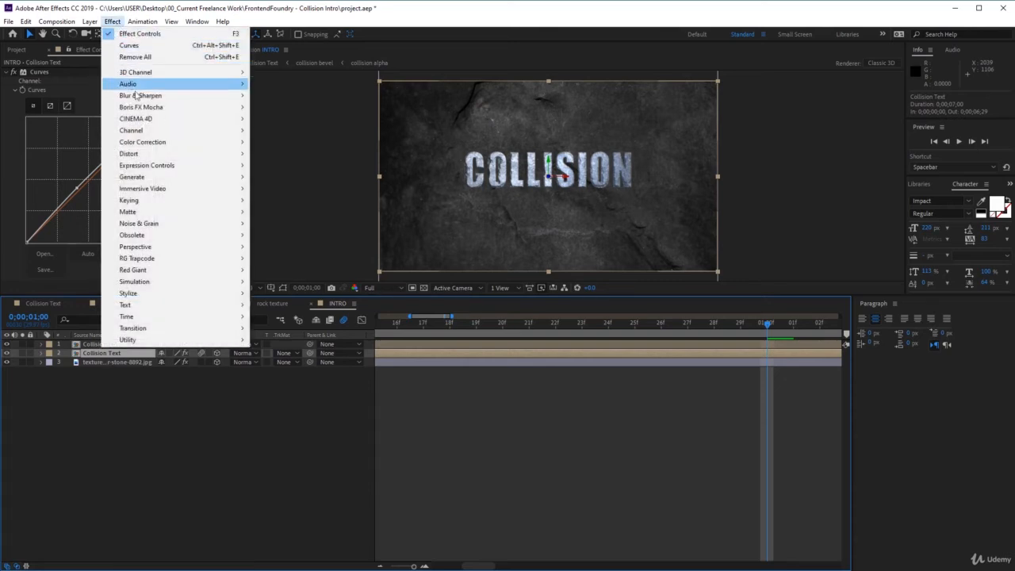
pyautogui.moveTo(181, 177)
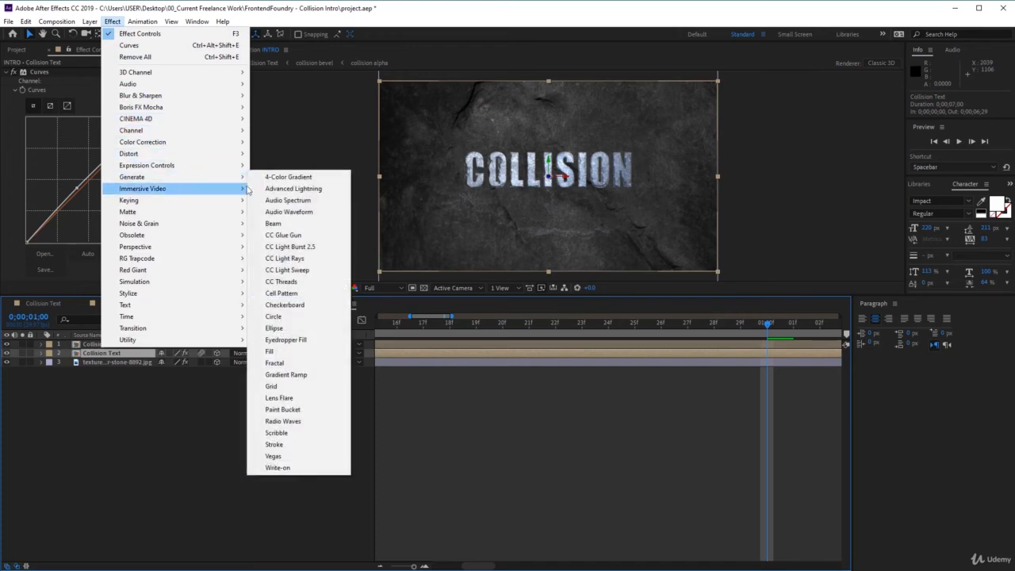
pyautogui.click(316, 351)
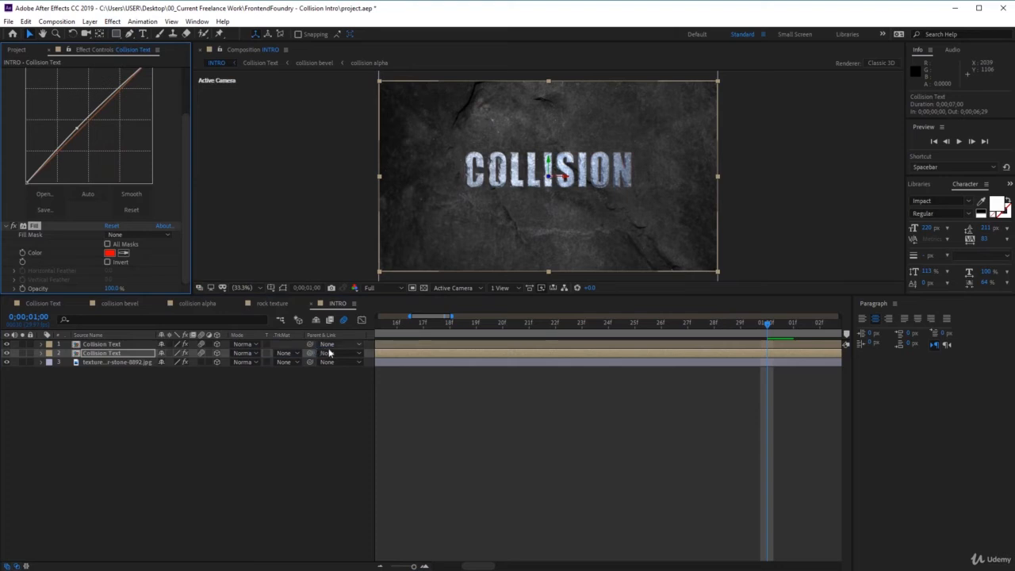
# Rename the lower Collision Text copy as Collision Text Shadow.
pyautogui.click(117, 352)
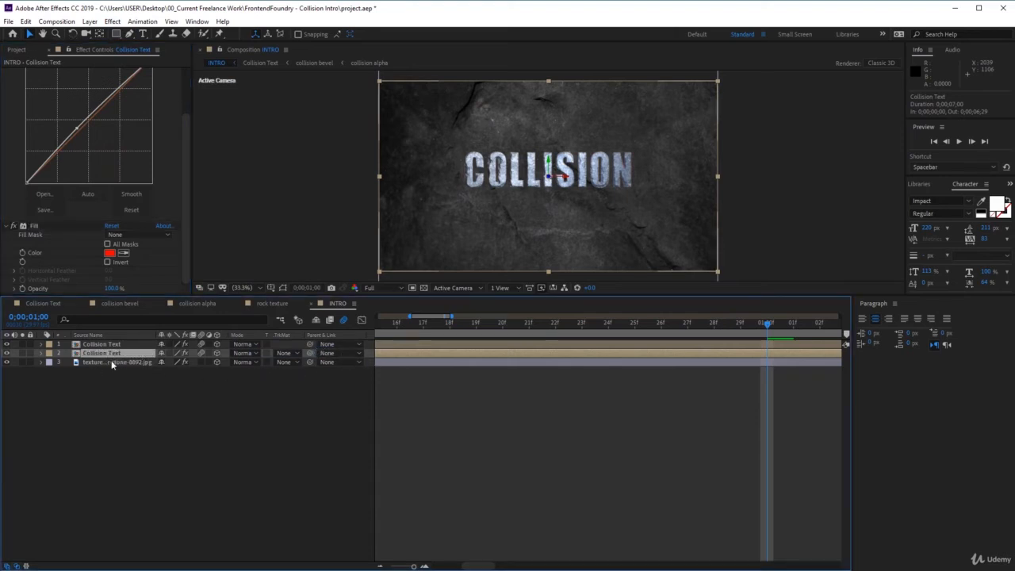
pyautogui.press('Return')
pyautogui.write('Shadow')
pyautogui.press('Return')
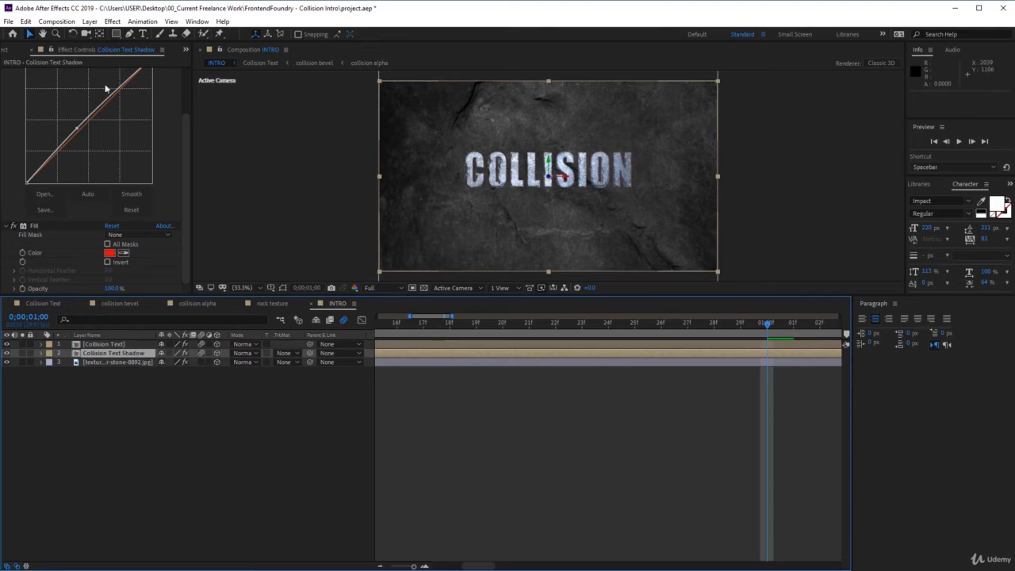
# Set the Fill color of Collision Text Shadow to black (000000).
pyautogui.click(42, 223)
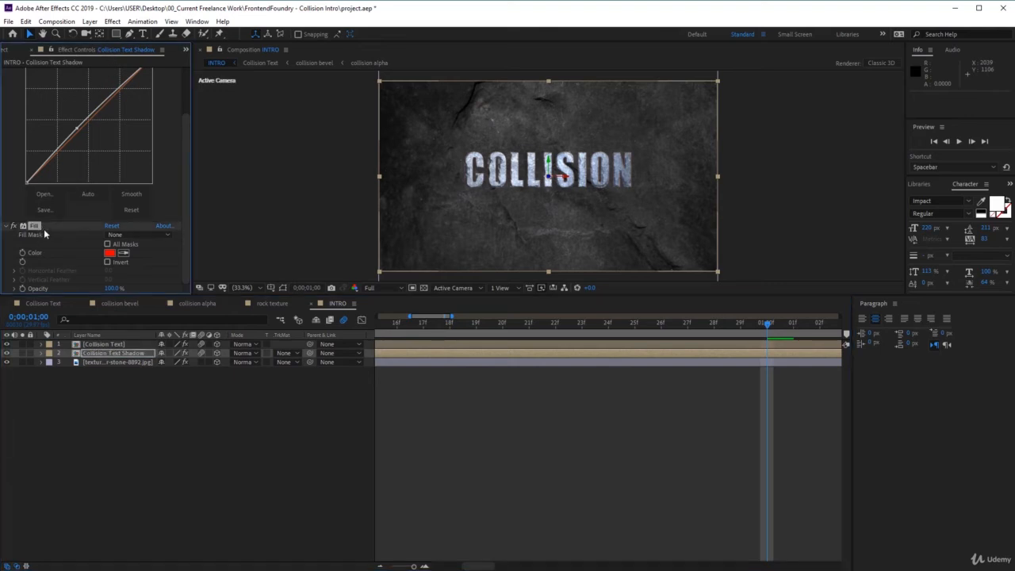
pyautogui.click(109, 254)
pyautogui.moveTo(789, 259); pyautogui.dragTo(691, 334)
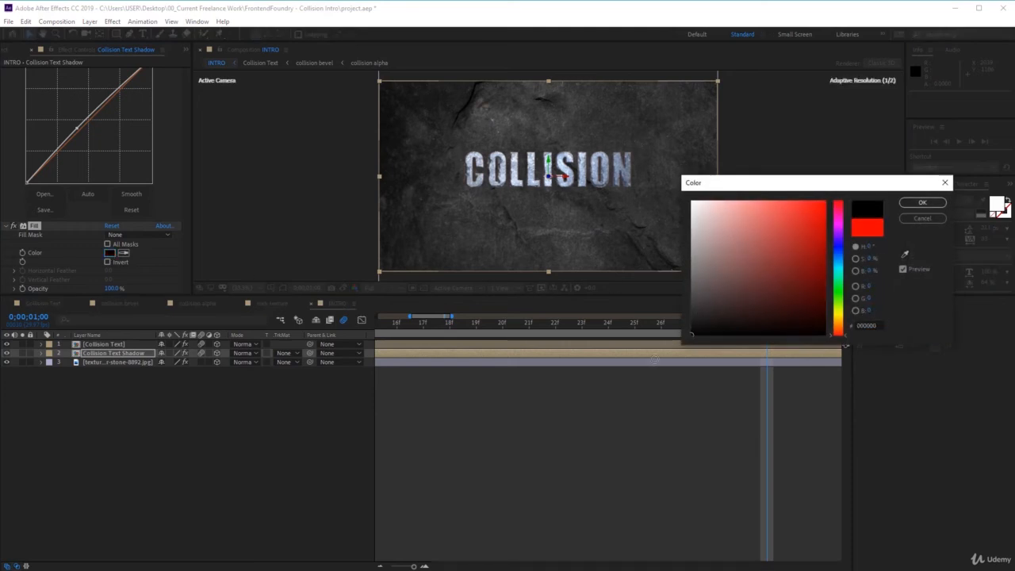
pyautogui.click(920, 203)
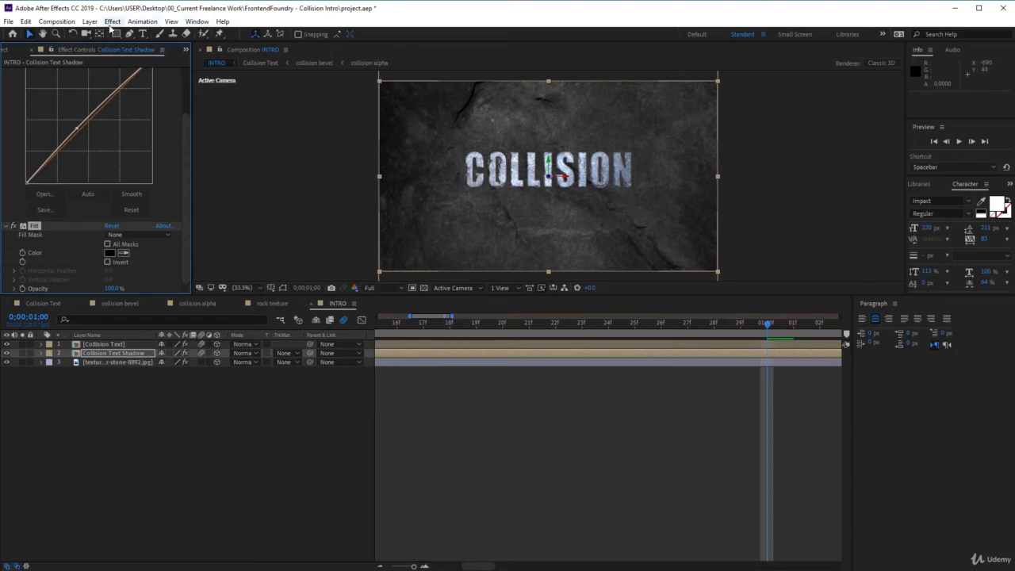
# Apply CC Radial Fast Blur to Collision Text Shadow and set its Amount to 90.
pyautogui.click(112, 24)
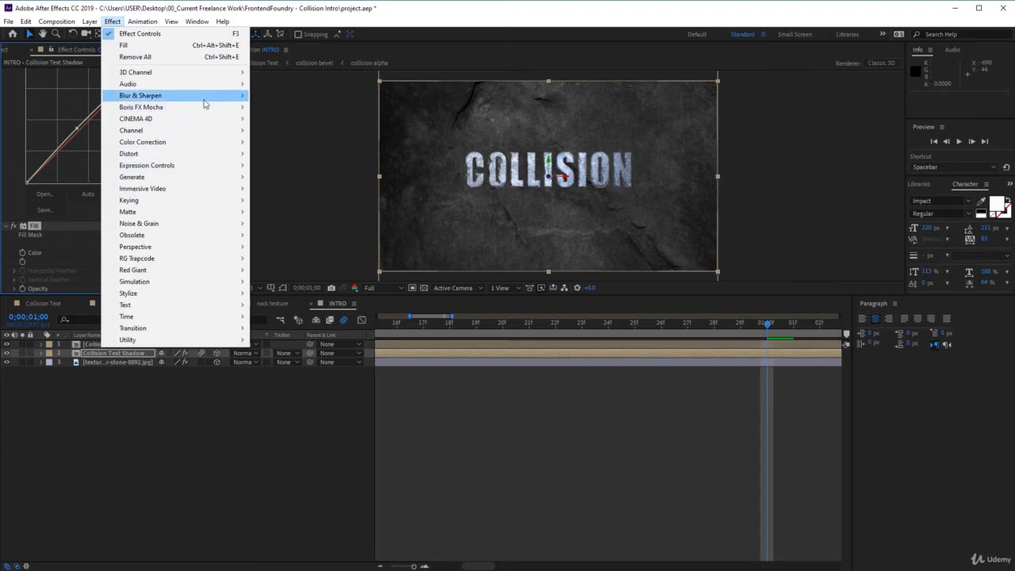
pyautogui.moveTo(208, 97)
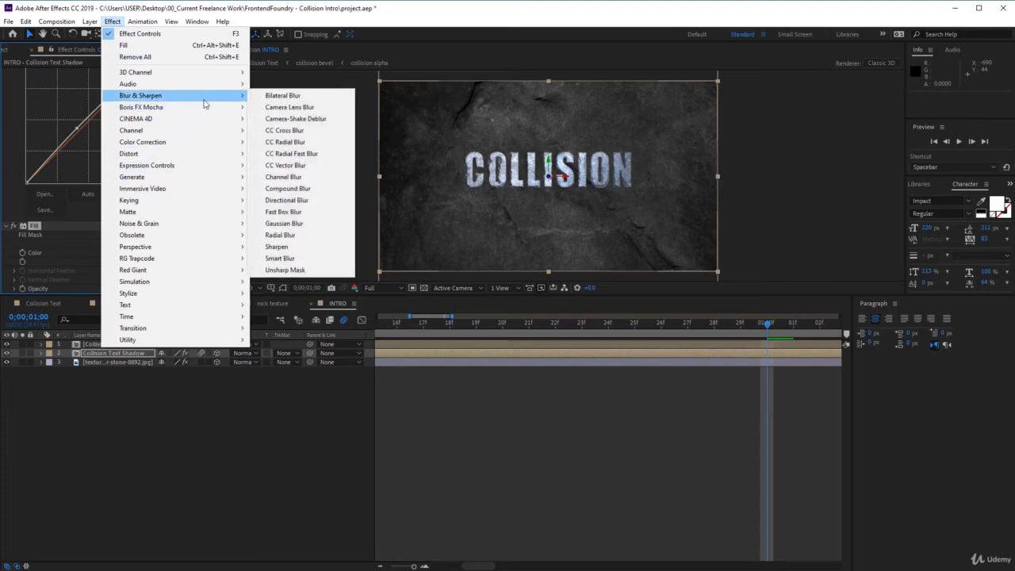
pyautogui.click(317, 154)
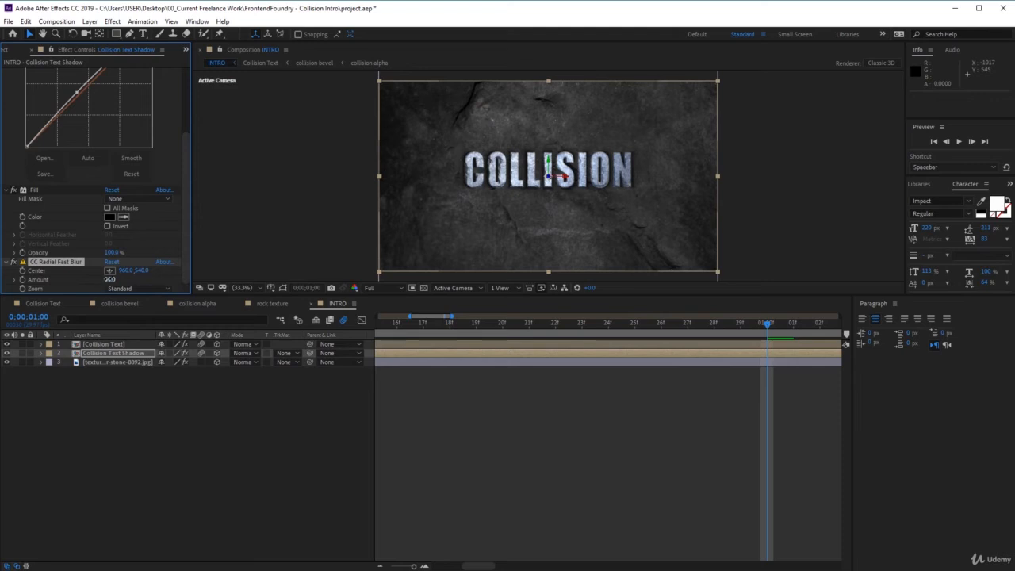
pyautogui.click(110, 279)
pyautogui.write('20')
pyautogui.press('Return')
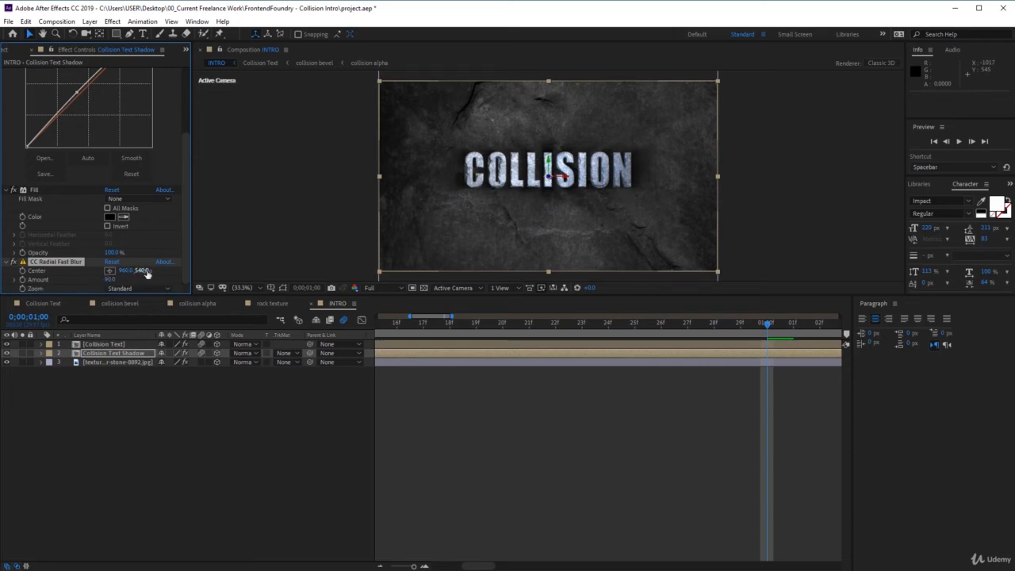
# Move the radial blur's Center up to 960, 269 so the shadow falls below the title, and save the project.
pyautogui.moveTo(146, 272)
pyautogui.mouseDown()
pyautogui.moveTo(178, 274)
pyautogui.moveTo(148, 279)
pyautogui.mouseUp()
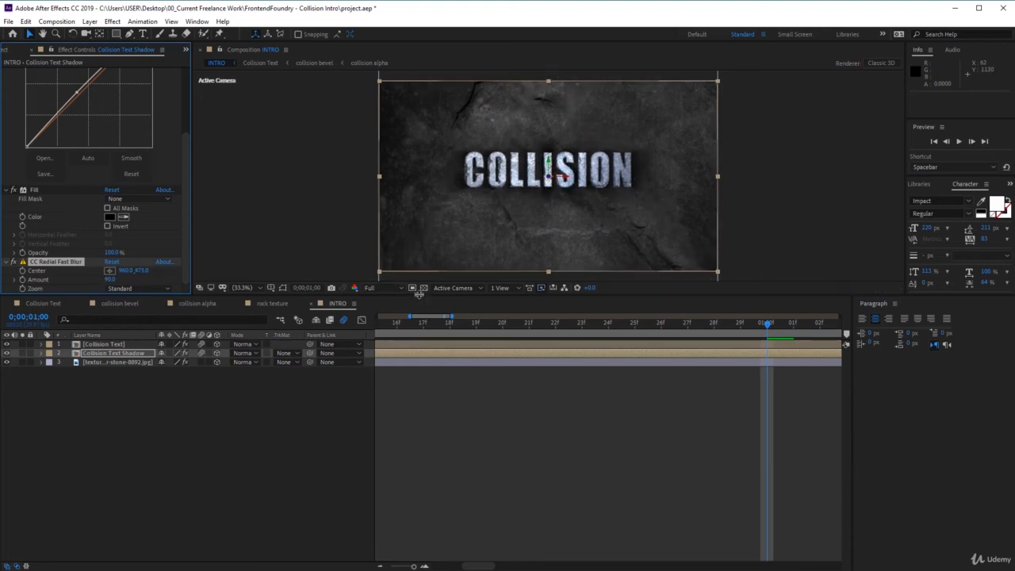
pyautogui.moveTo(418, 295); pyautogui.dragTo(405, 433)
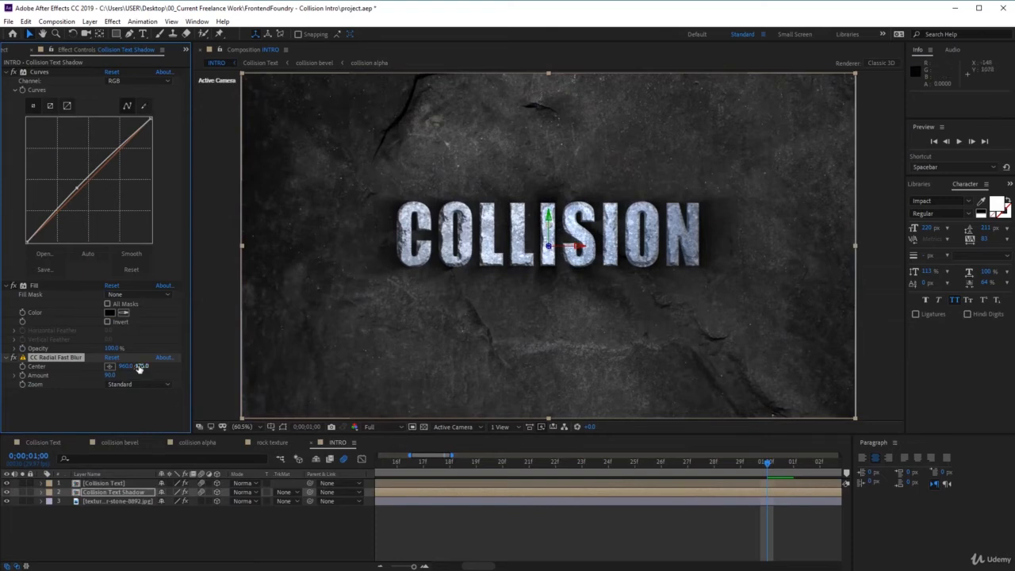
pyautogui.moveTo(139, 366); pyautogui.dragTo(56, 380)
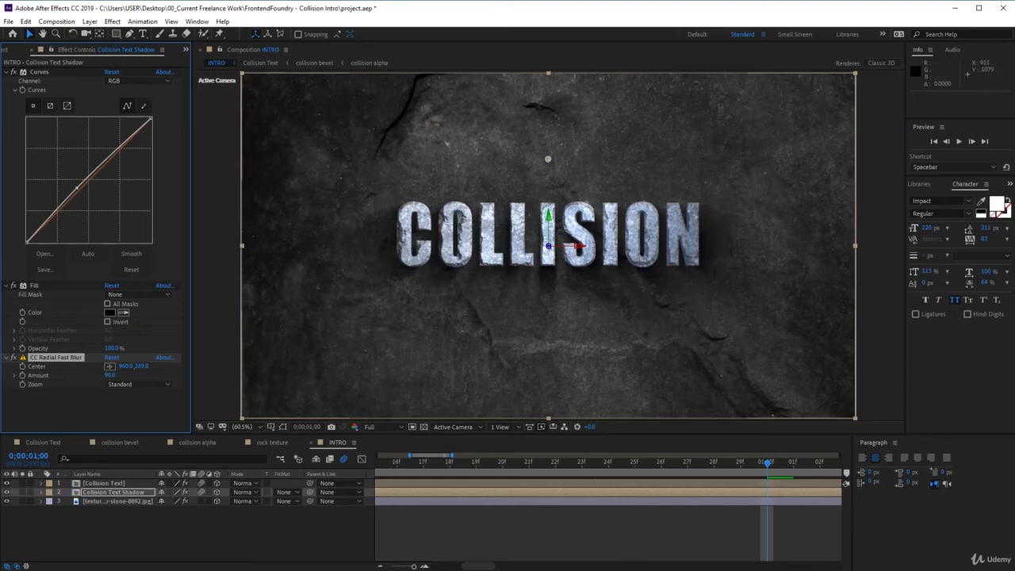
pyautogui.hotkey('ctrl', 's')
# Create a two-node camera named Camera 1 with the 35mm preset.
pyautogui.click(89, 22)
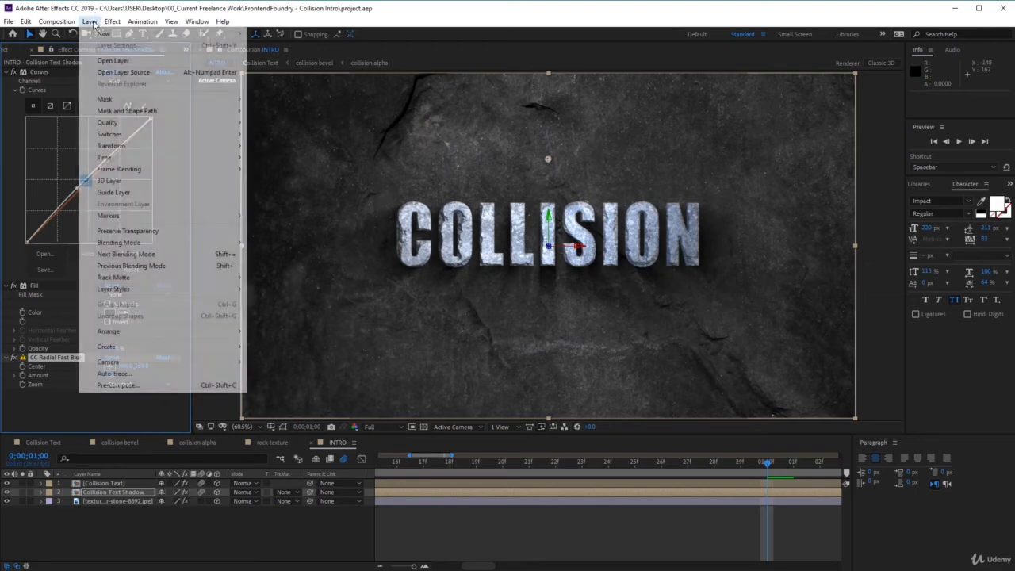
pyautogui.moveTo(130, 37)
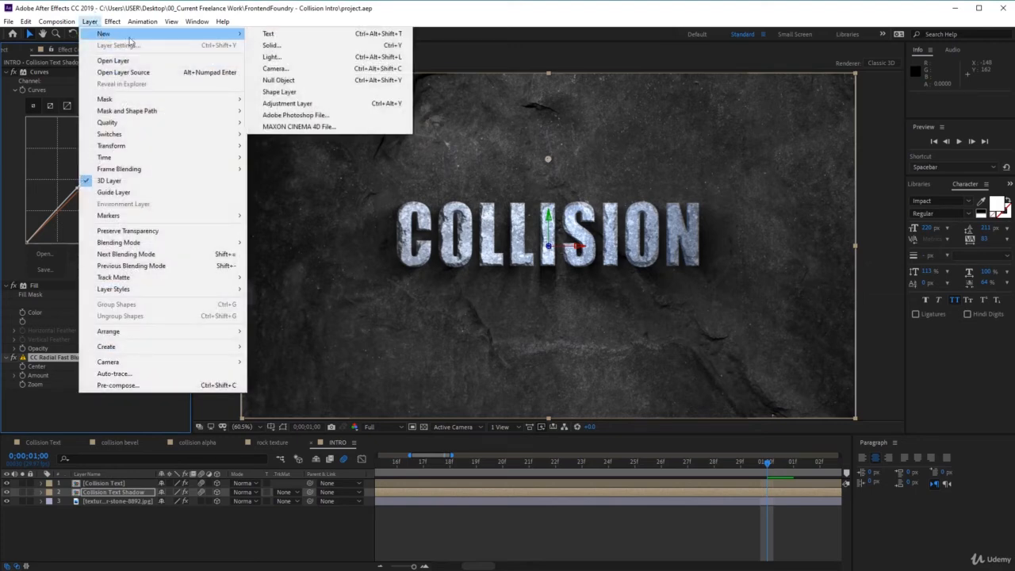
pyautogui.click(291, 70)
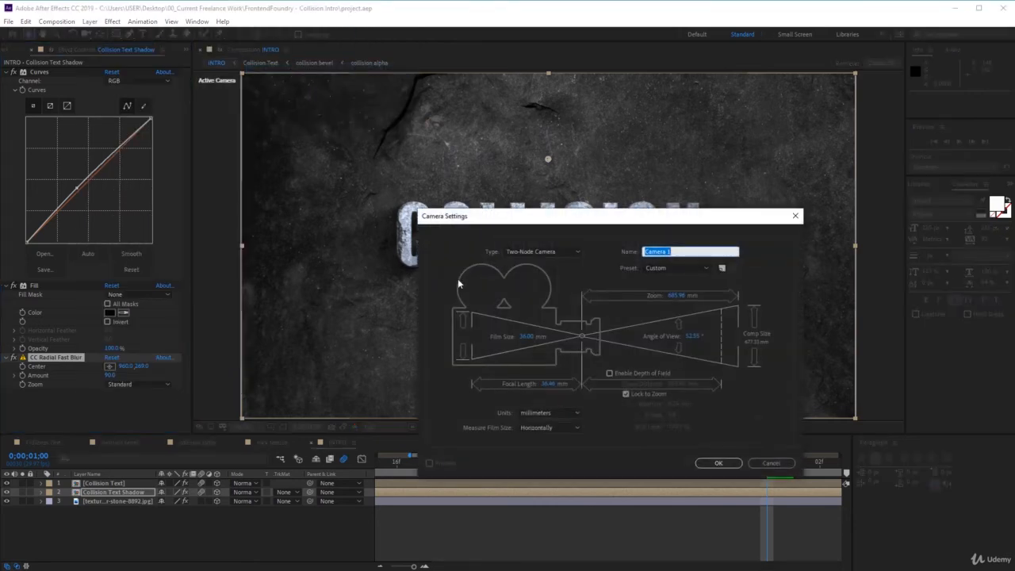
pyautogui.click(667, 268)
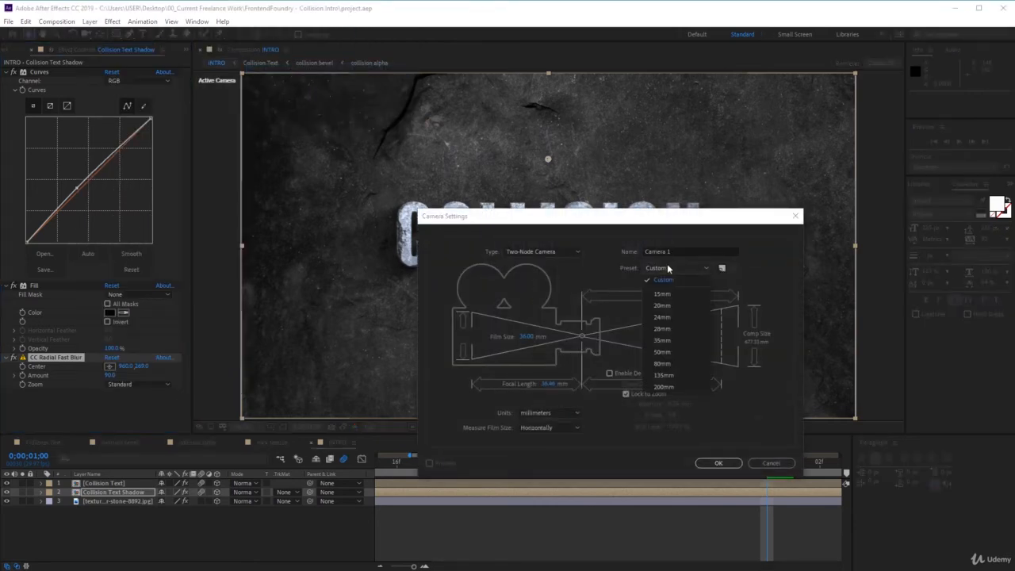
pyautogui.click(678, 341)
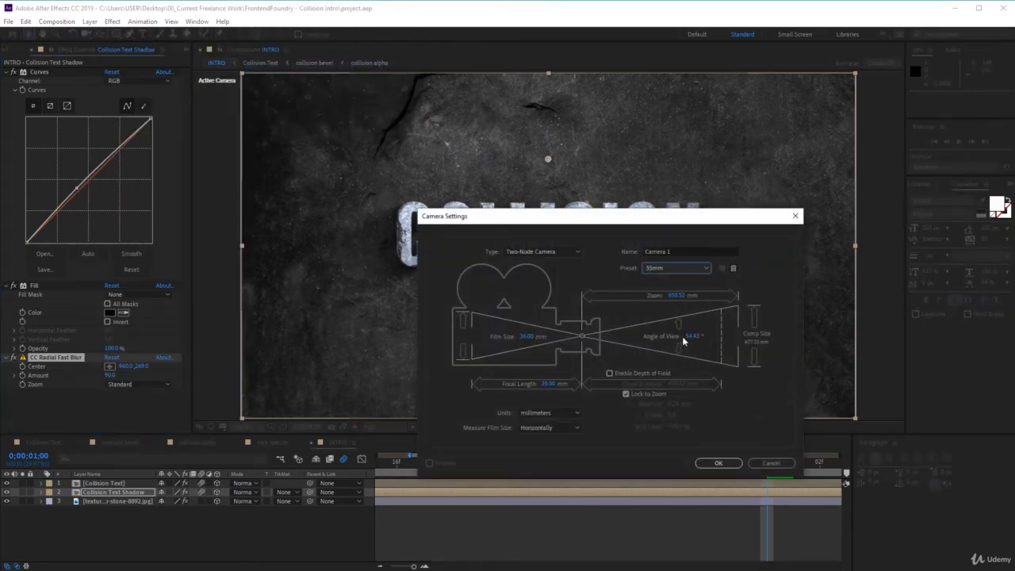
pyautogui.click(716, 463)
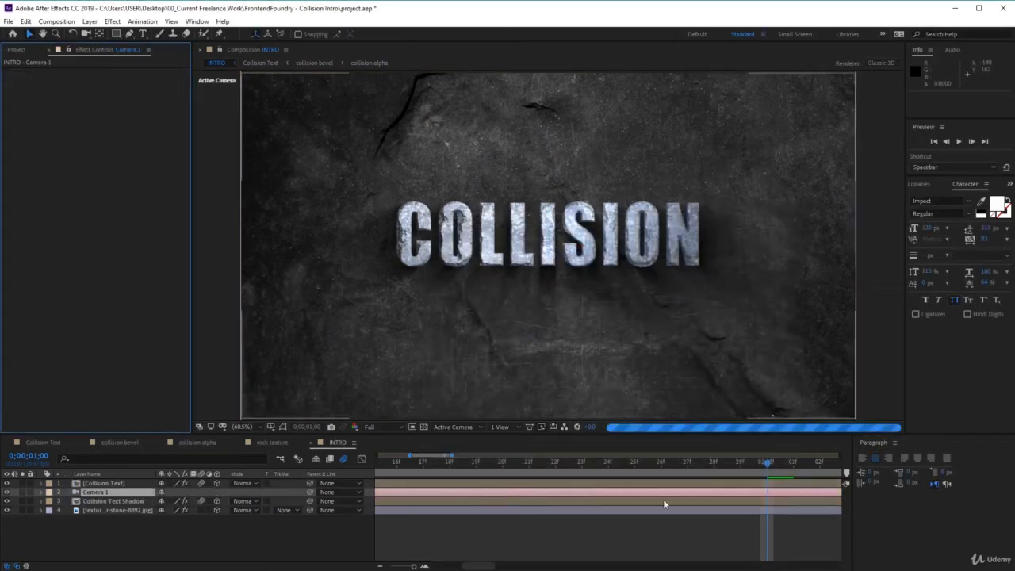
# Place Camera 1 at the top of the layer stack and add a Position keyframe to it at 0;00;00;00.
pyautogui.moveTo(414, 567); pyautogui.dragTo(389, 567)
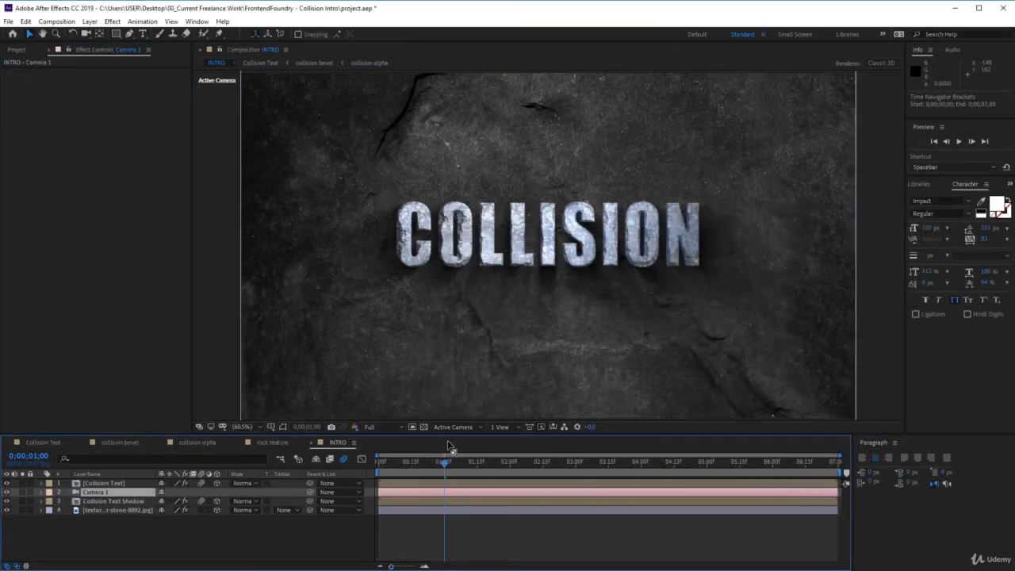
pyautogui.moveTo(443, 462); pyautogui.dragTo(322, 480)
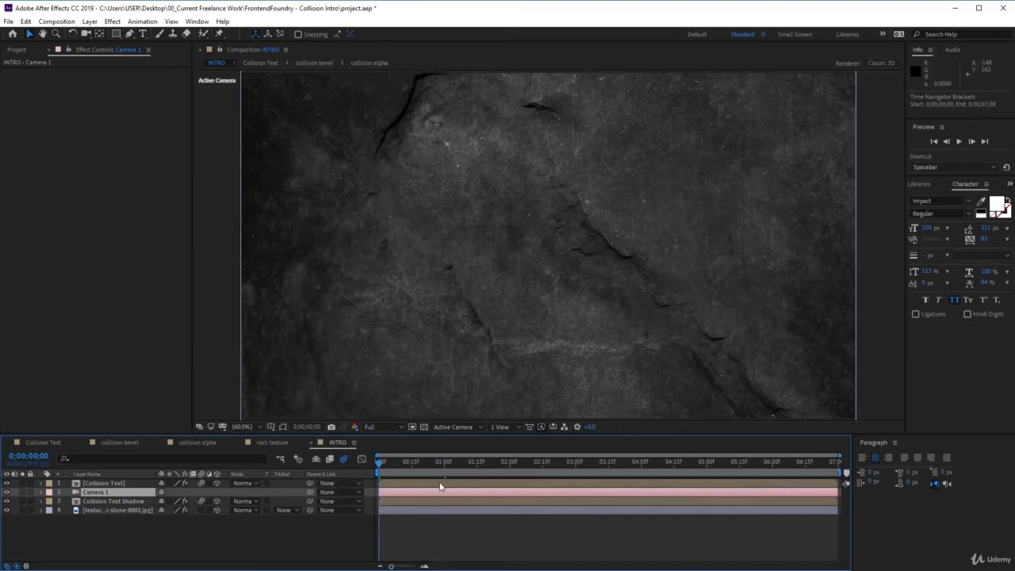
pyautogui.moveTo(95, 492); pyautogui.dragTo(111, 485)
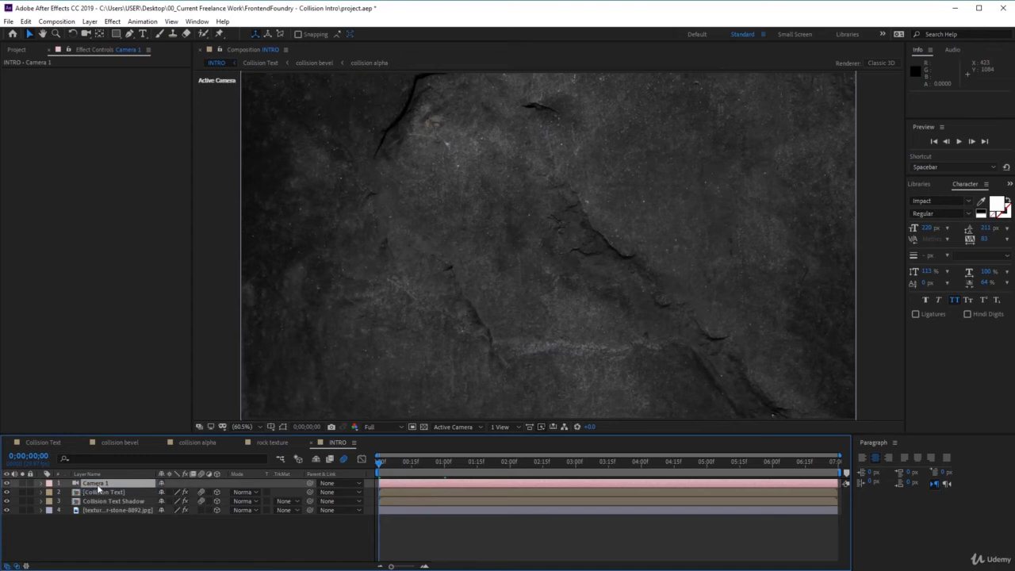
pyautogui.press('p')
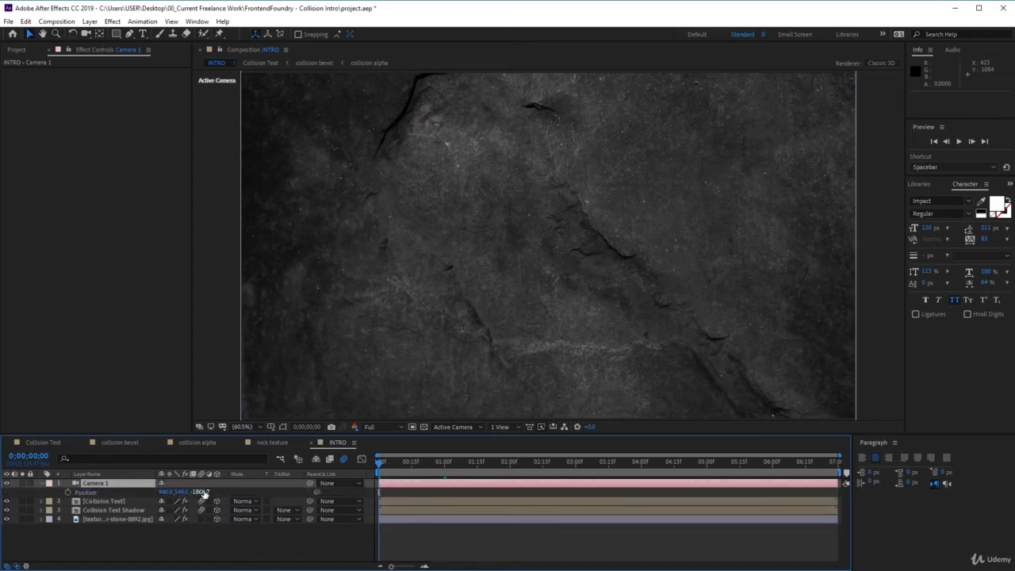
pyautogui.moveTo(204, 492); pyautogui.dragTo(97, 503)
pyautogui.click(68, 492)
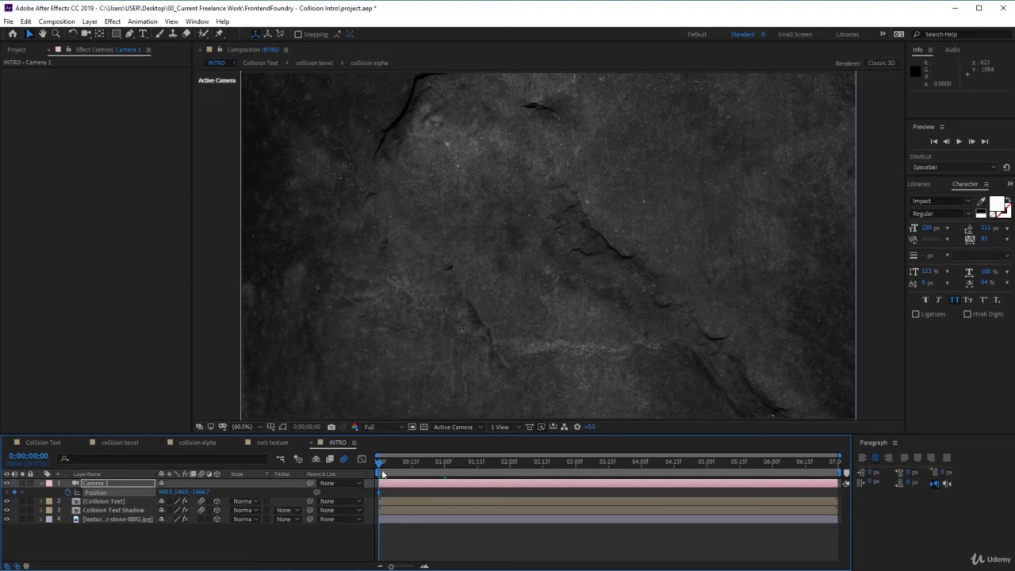
# Add a second Camera 1 Position keyframe at 0;00;05;00 with its Z value pulled back to about -2139.7.
pyautogui.moveTo(380, 463); pyautogui.dragTo(707, 475)
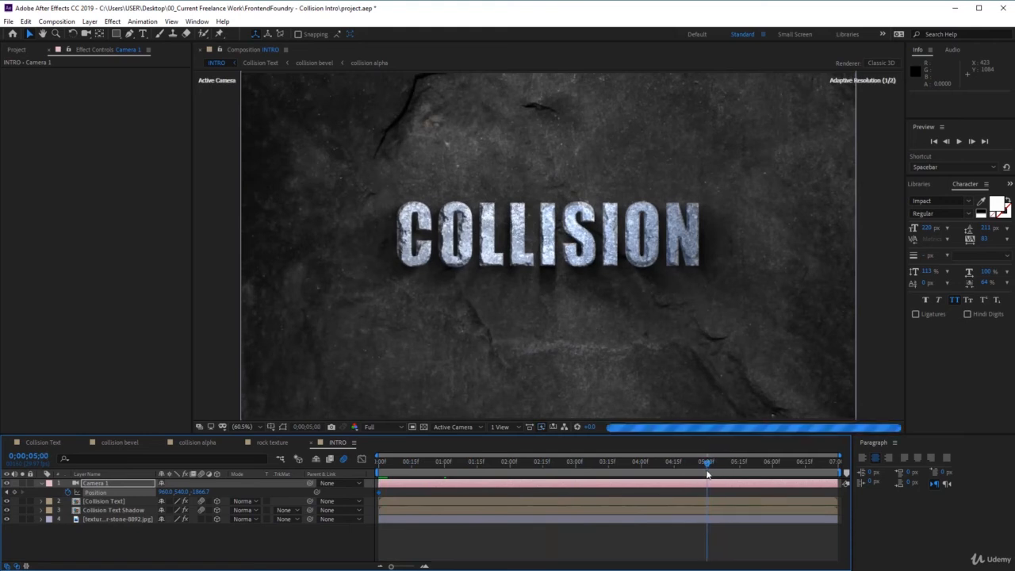
pyautogui.click(15, 492)
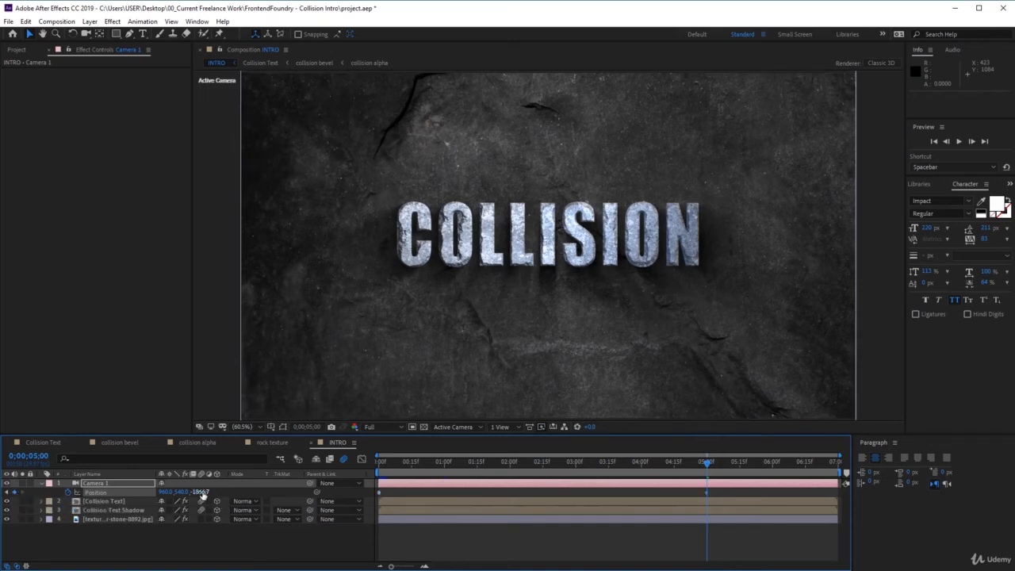
pyautogui.moveTo(202, 493); pyautogui.dragTo(76, 503)
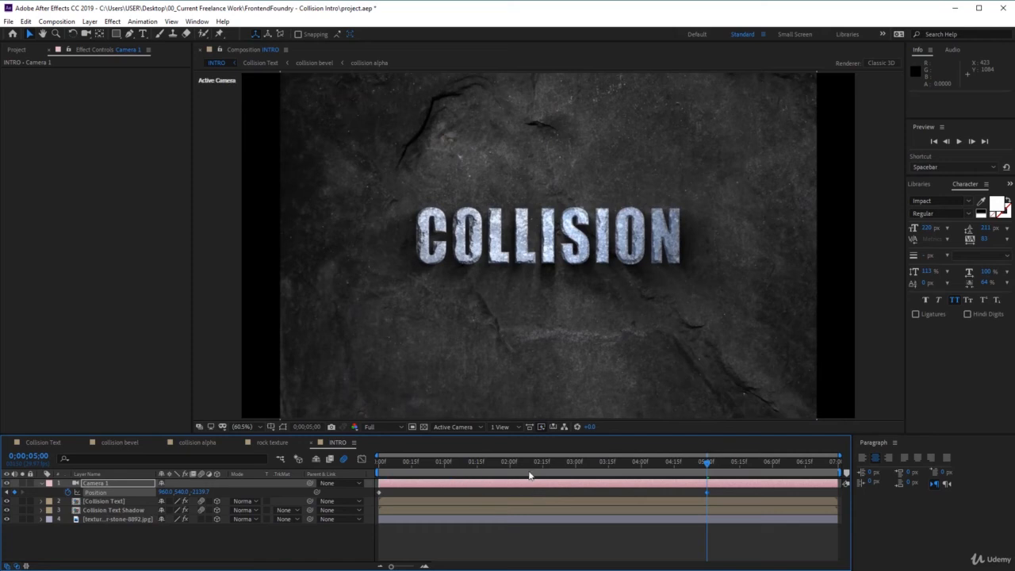
pyautogui.moveTo(707, 460); pyautogui.dragTo(707, 488)
# Unlink the stone wall layer's Scale proportions and set its scale to 47, 41, 40% so it fills the frame width.
pyautogui.click(88, 521)
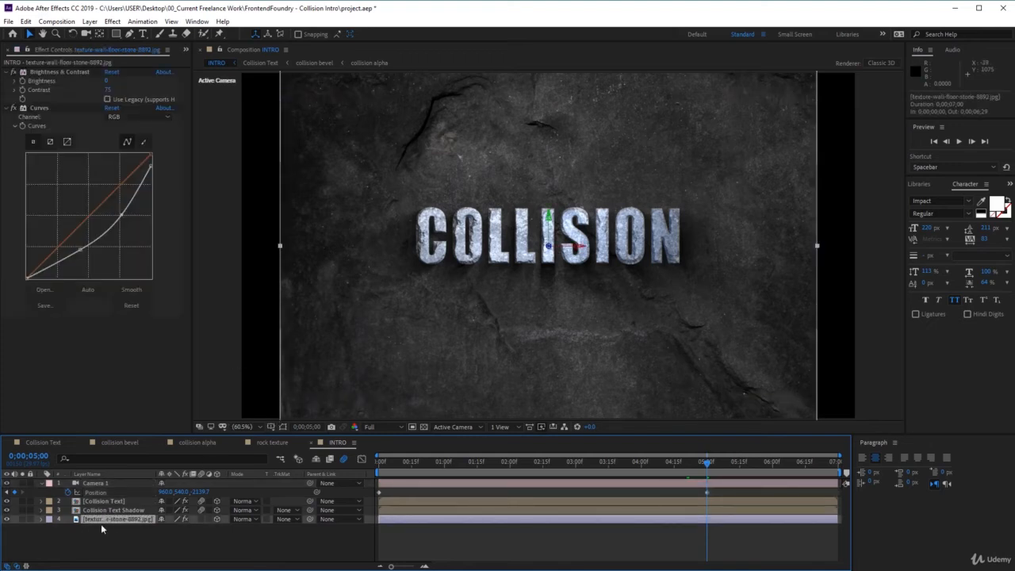
pyautogui.click(42, 521)
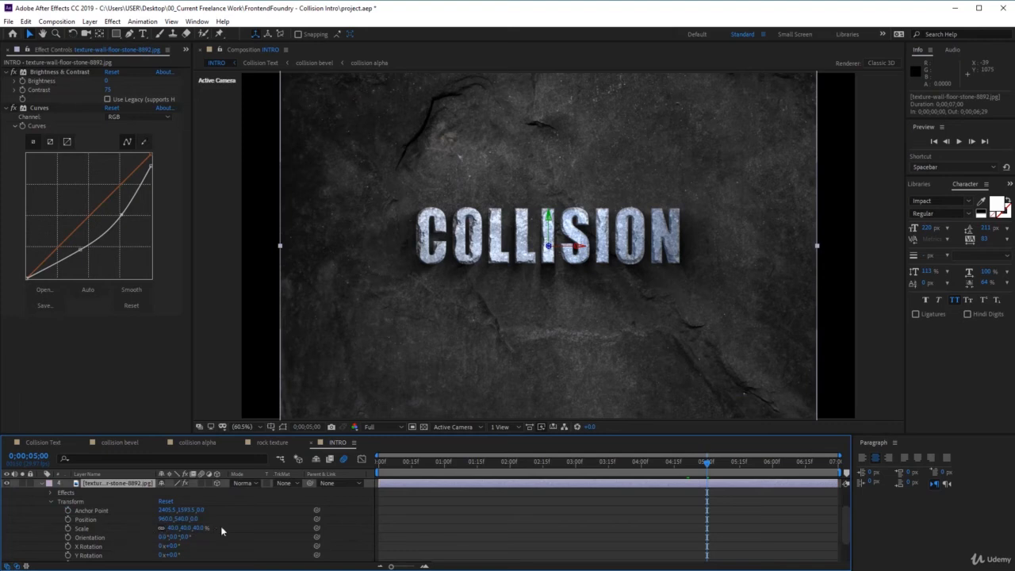
pyautogui.click(167, 529)
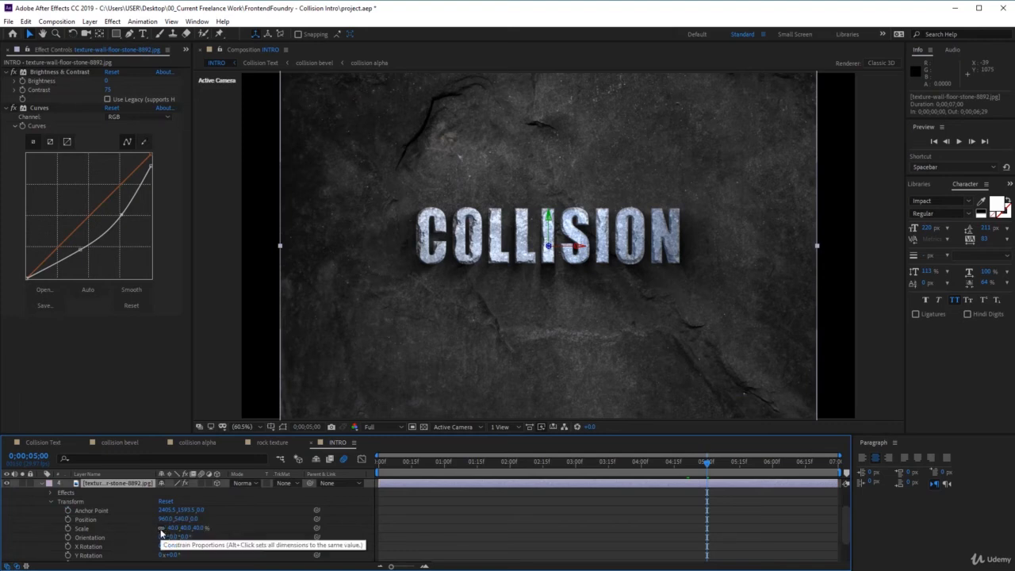
pyautogui.click(162, 529)
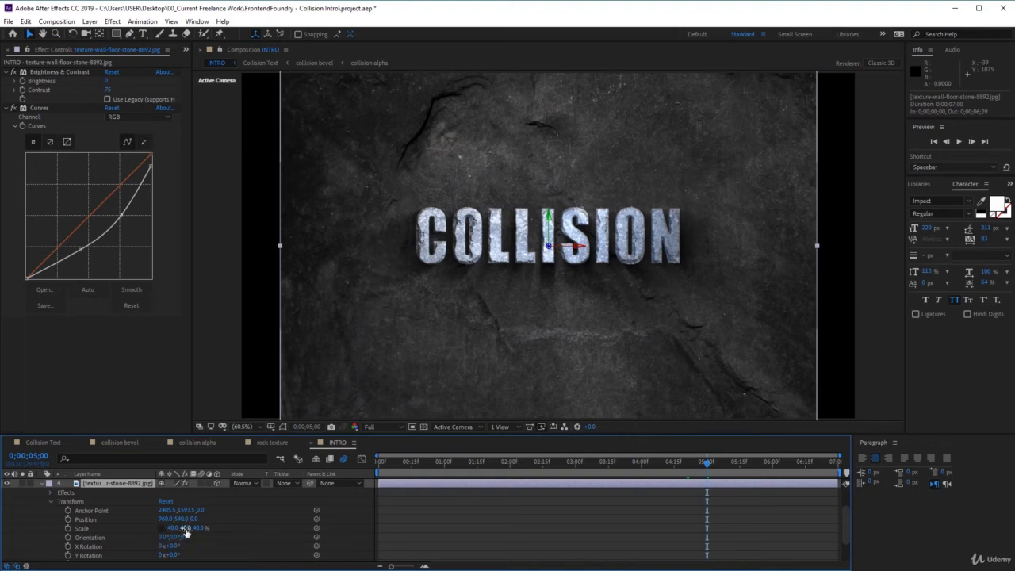
pyautogui.moveTo(185, 532); pyautogui.dragTo(185, 531)
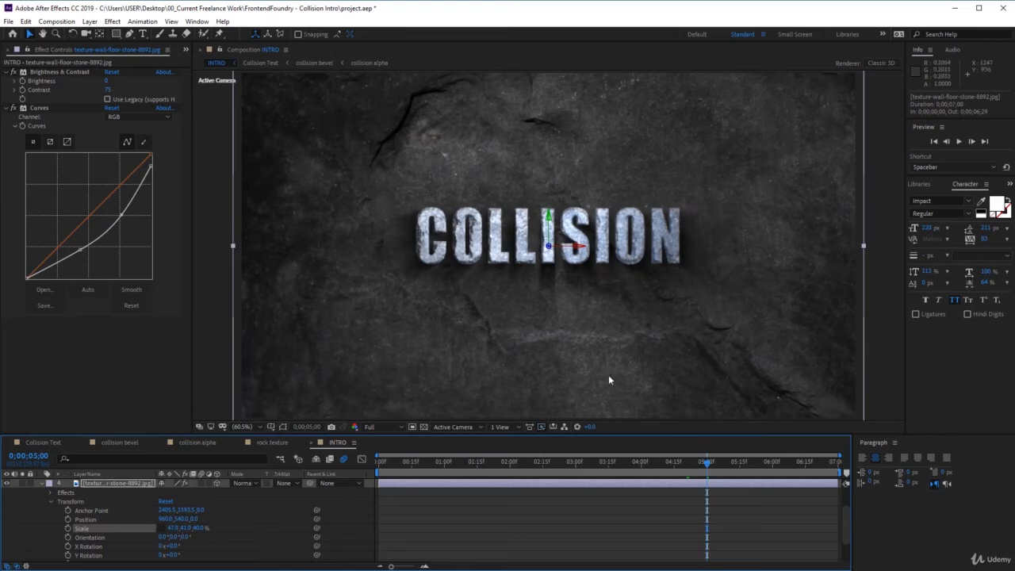
# Return to 0;00;00;00 and apply Easy Ease to both Position keyframes of Camera 1.
pyautogui.moveTo(705, 462); pyautogui.dragTo(367, 484)
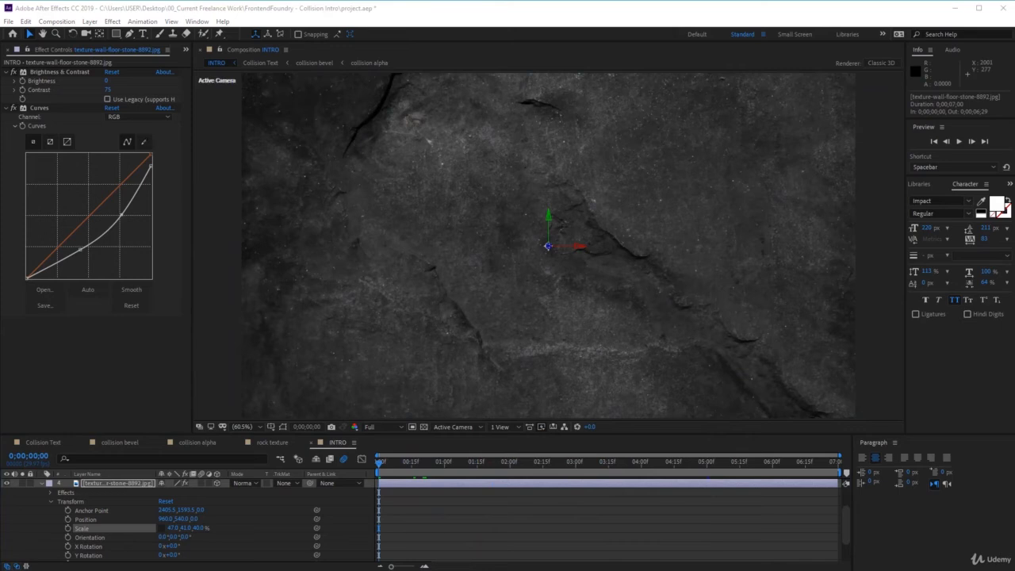
pyautogui.scroll(3, 196, 521)
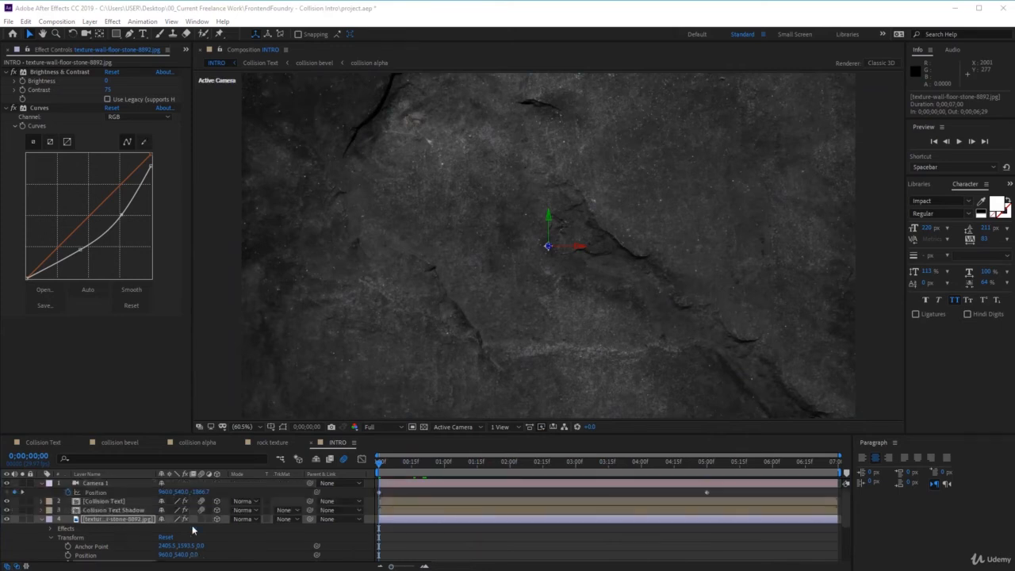
pyautogui.click(103, 484)
pyautogui.moveTo(731, 489); pyautogui.dragTo(379, 493)
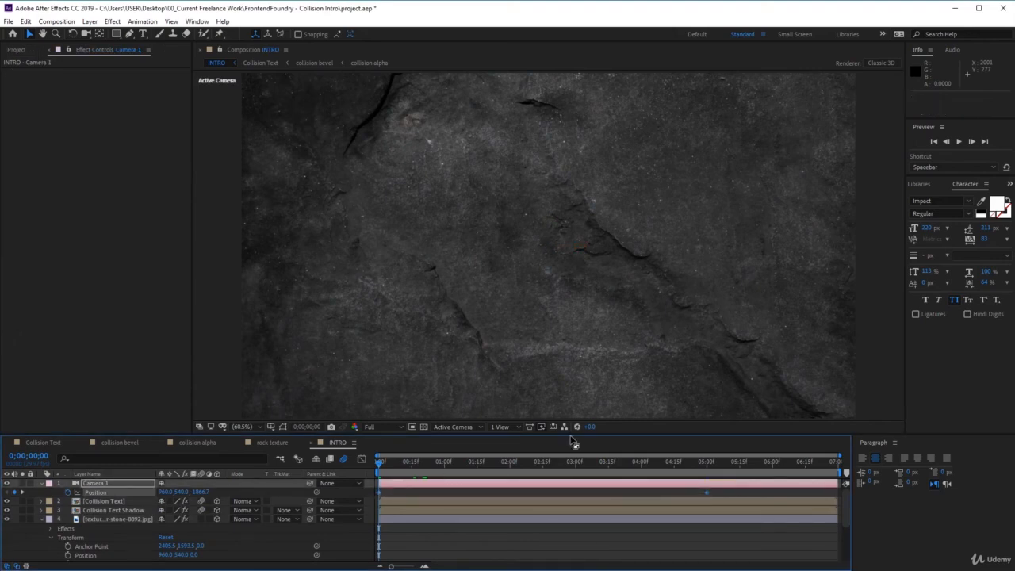
pyautogui.moveTo(571, 436); pyautogui.dragTo(590, 279)
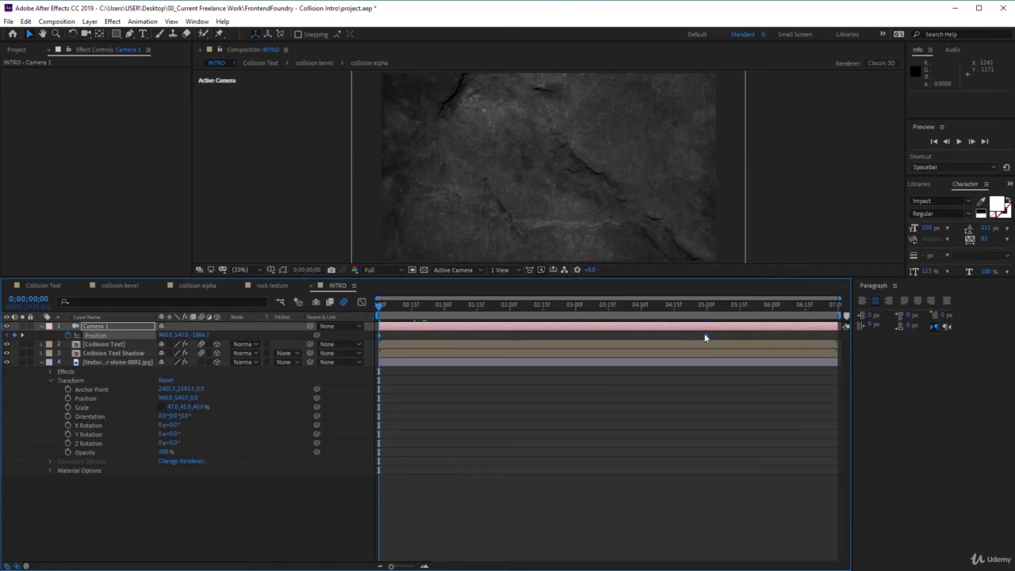
pyautogui.moveTo(706, 340)
pyautogui.moveTo(751, 278); pyautogui.dragTo(747, 396)
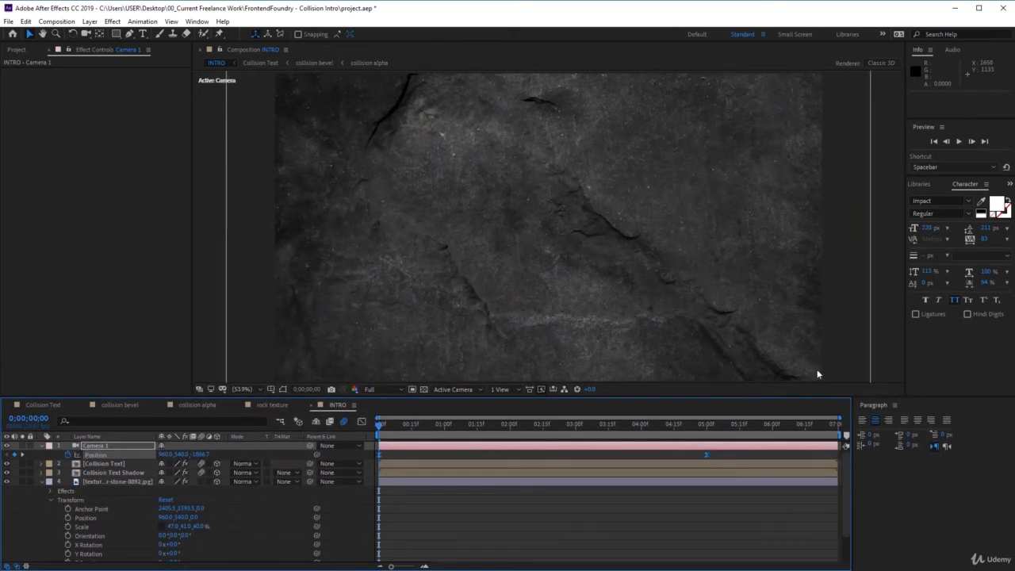
# Play back the INTRO composition from its start to check the eased camera pull-back.
pyautogui.click(959, 141)
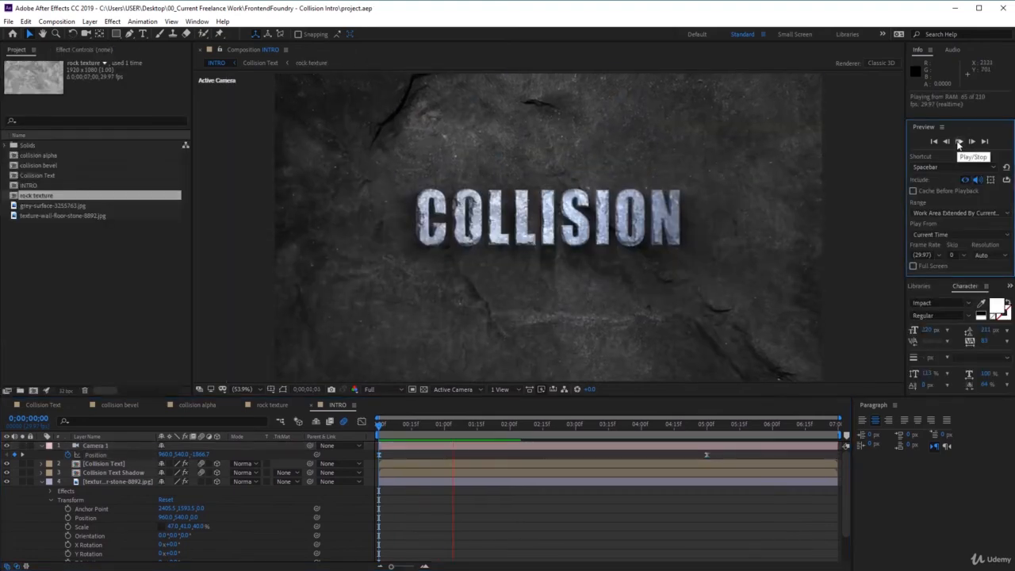
pyautogui.click(956, 141)
pyautogui.click(958, 142)
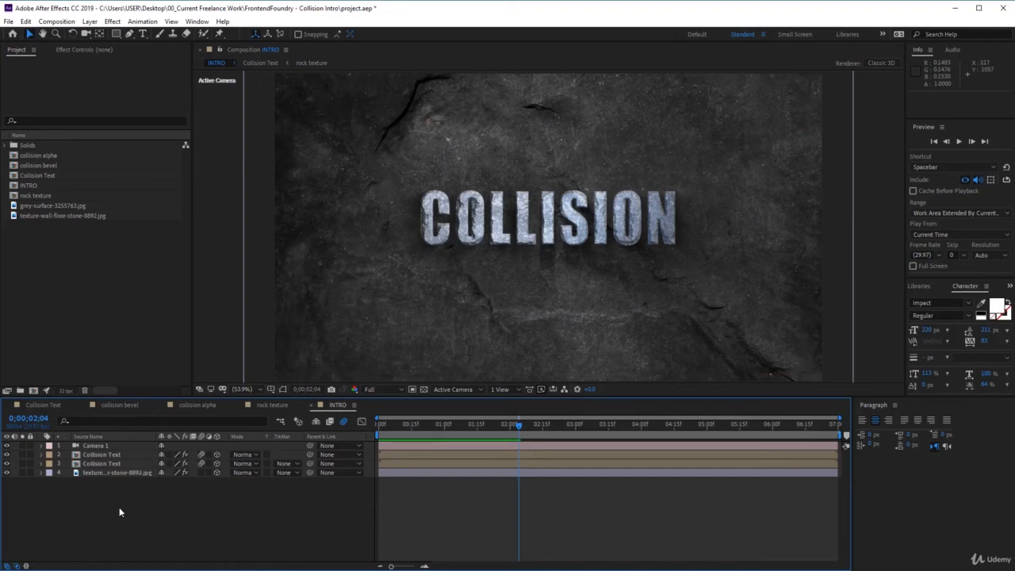
# Pre-compose all four INTRO layers into a new composition named animation, moving all attributes into it.
pyautogui.moveTo(119, 506); pyautogui.dragTo(99, 442)
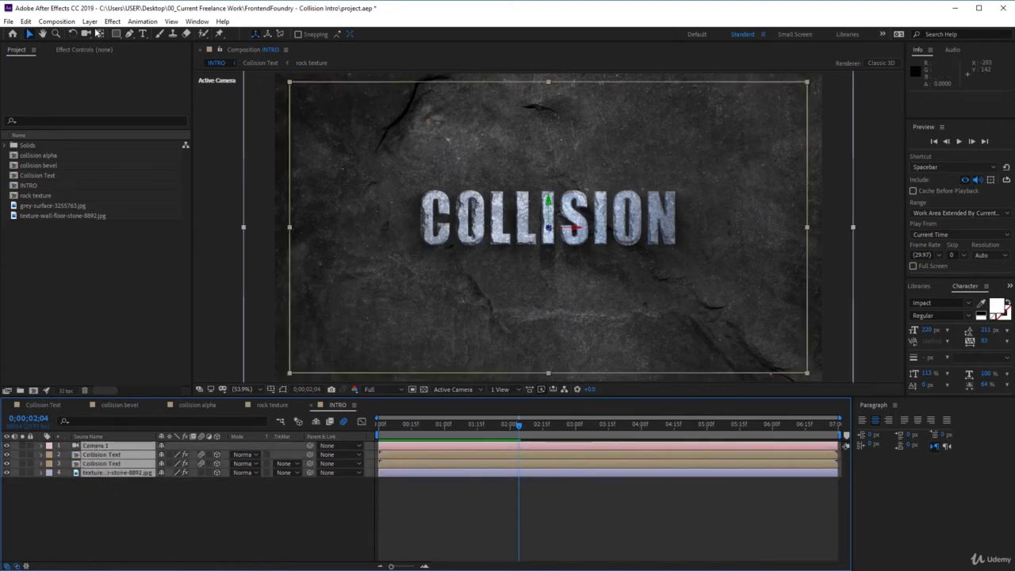
pyautogui.click(89, 21)
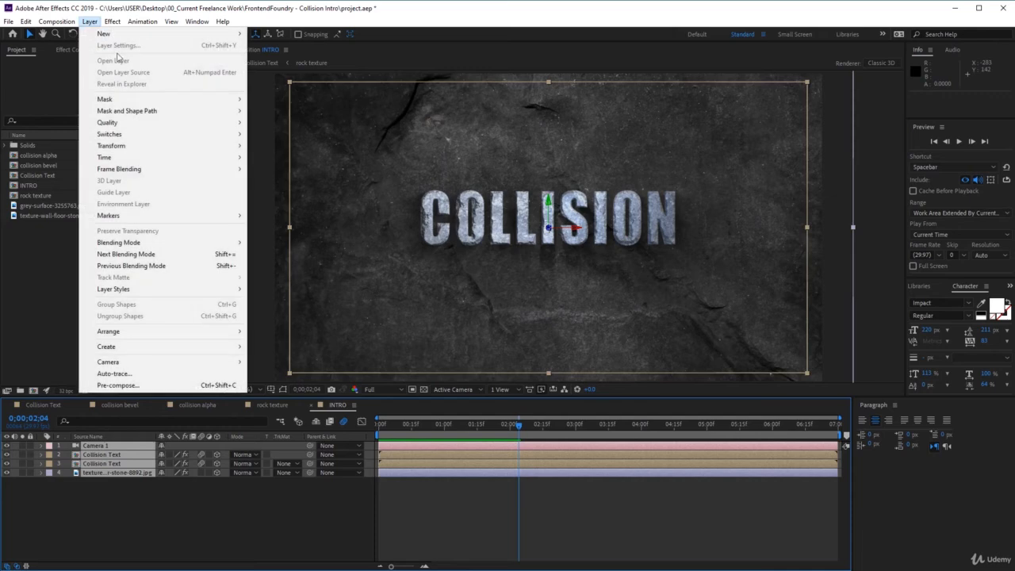
pyautogui.click(198, 386)
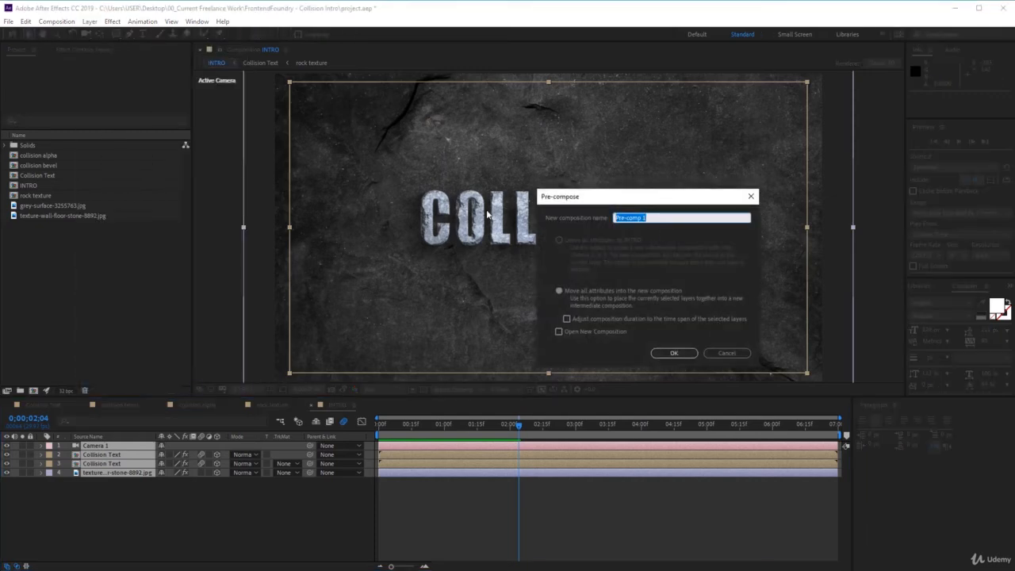
pyautogui.write('Anim')
pyautogui.press('BackSpace')
pyautogui.press('BackSpace')
pyautogui.click(673, 353)
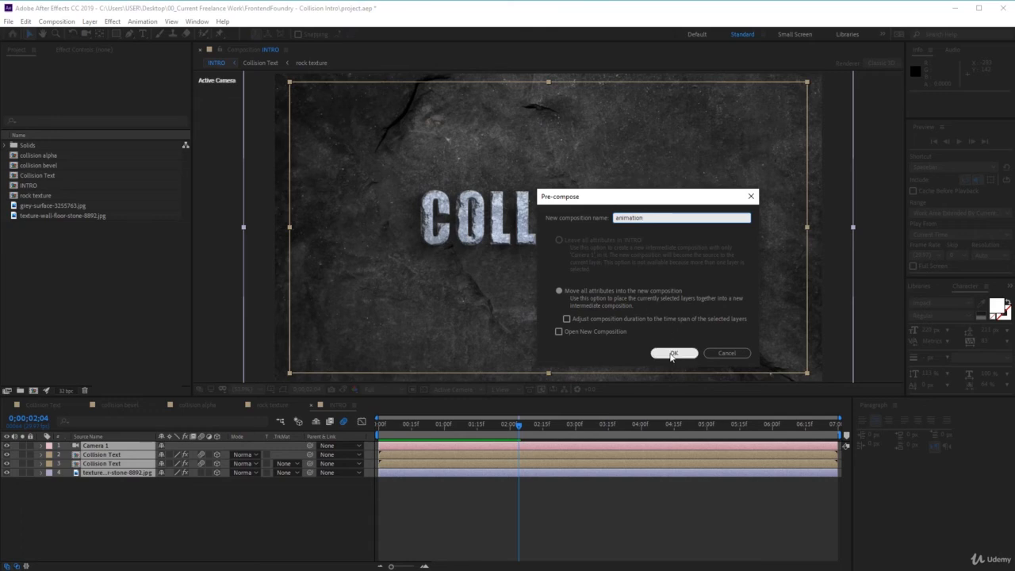
pyautogui.click(672, 354)
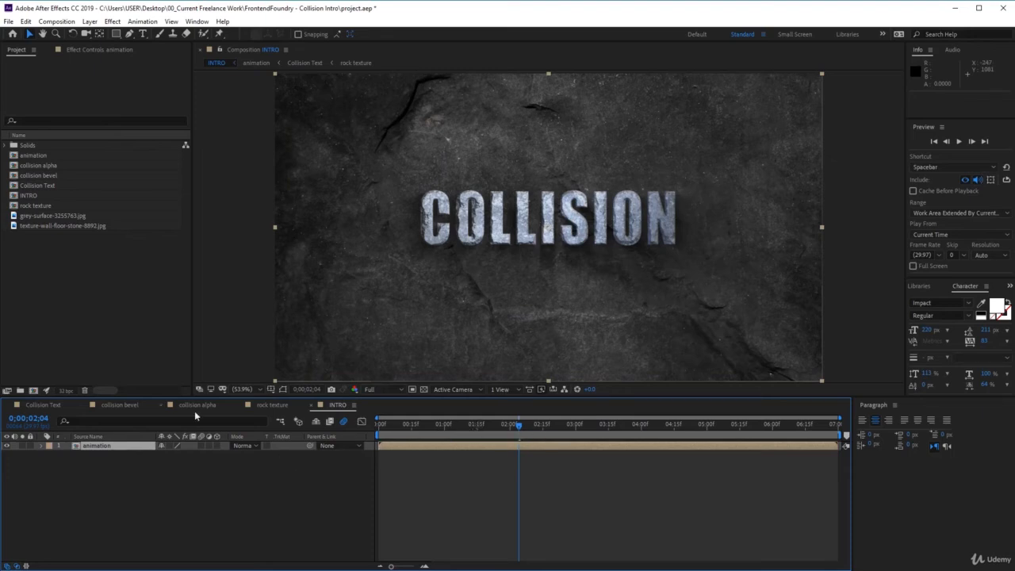
# Find the Wiggle - position preset in Effects & Presets and apply it to the animation layer.
pyautogui.click(113, 448)
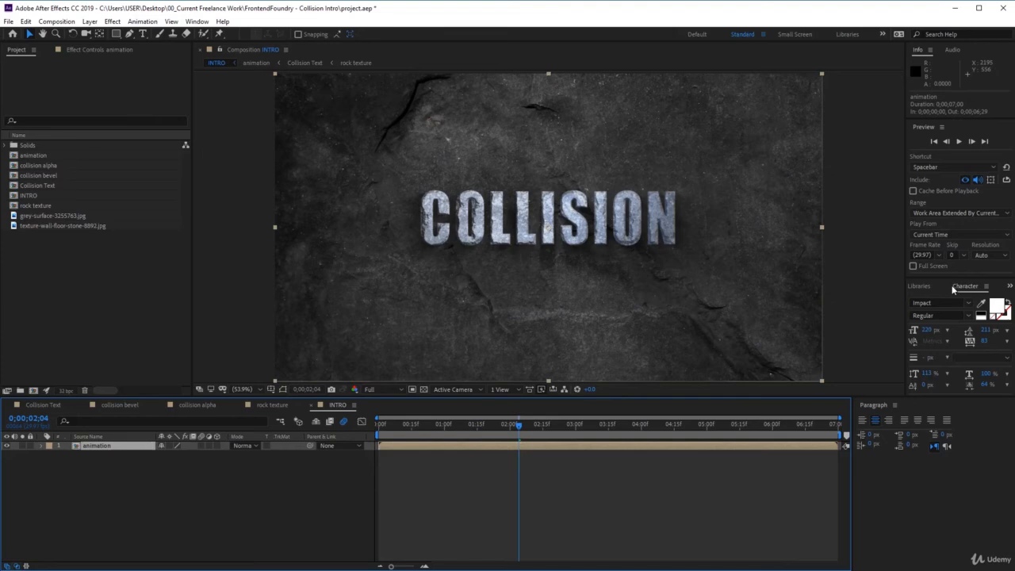
pyautogui.click(200, 22)
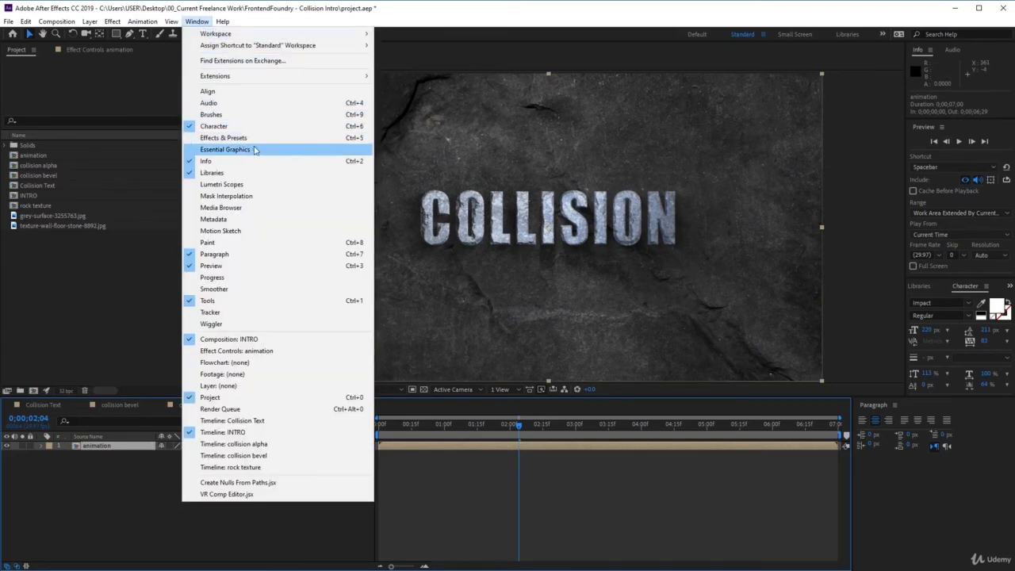
pyautogui.click(261, 138)
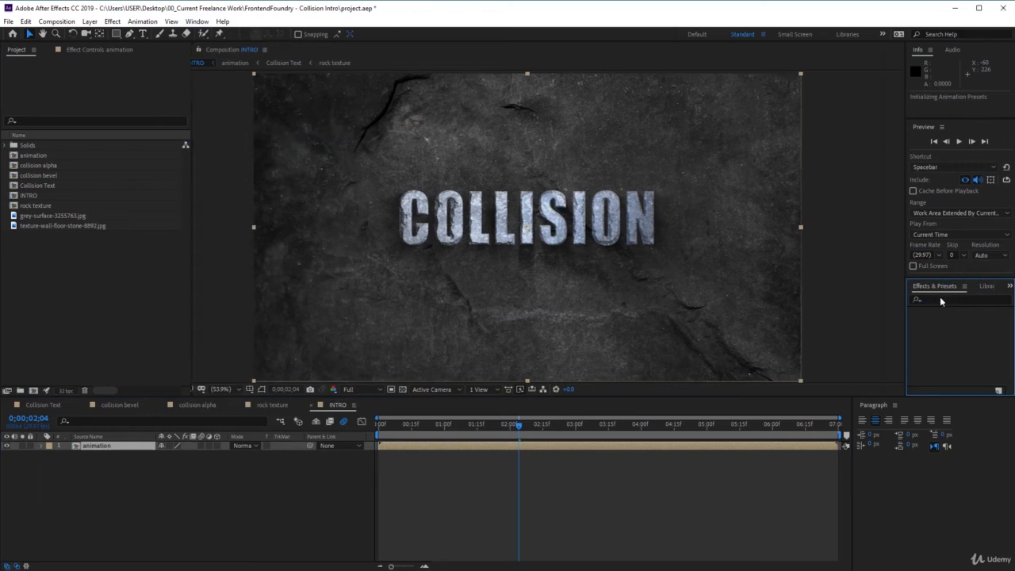
pyautogui.click(940, 326)
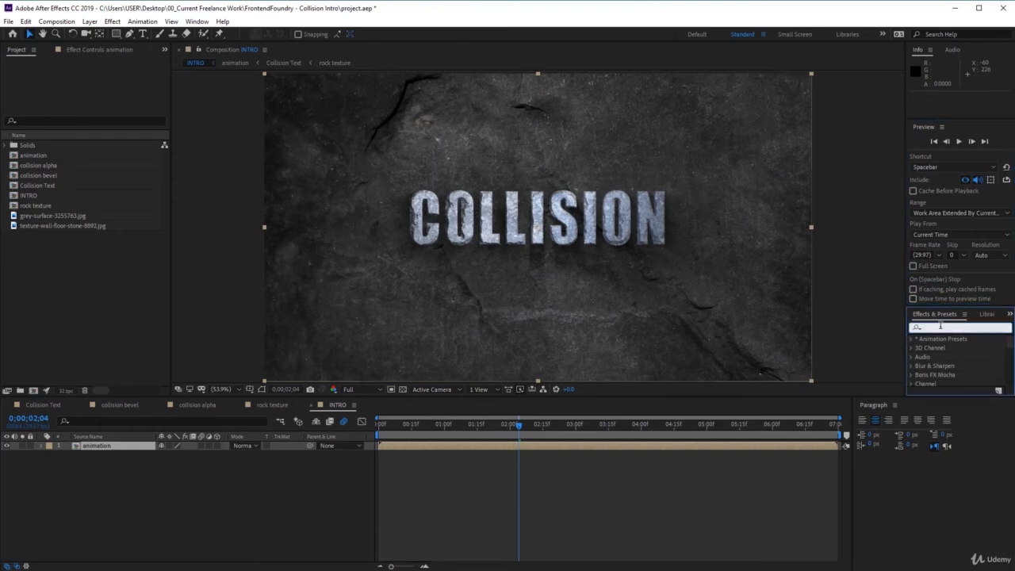
pyautogui.write('wig')
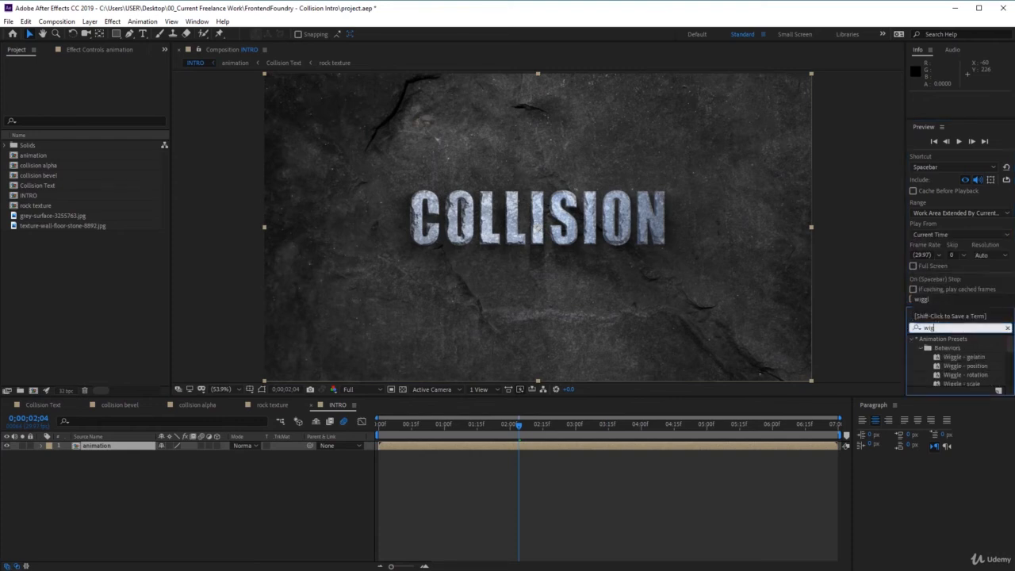
pyautogui.write('gle')
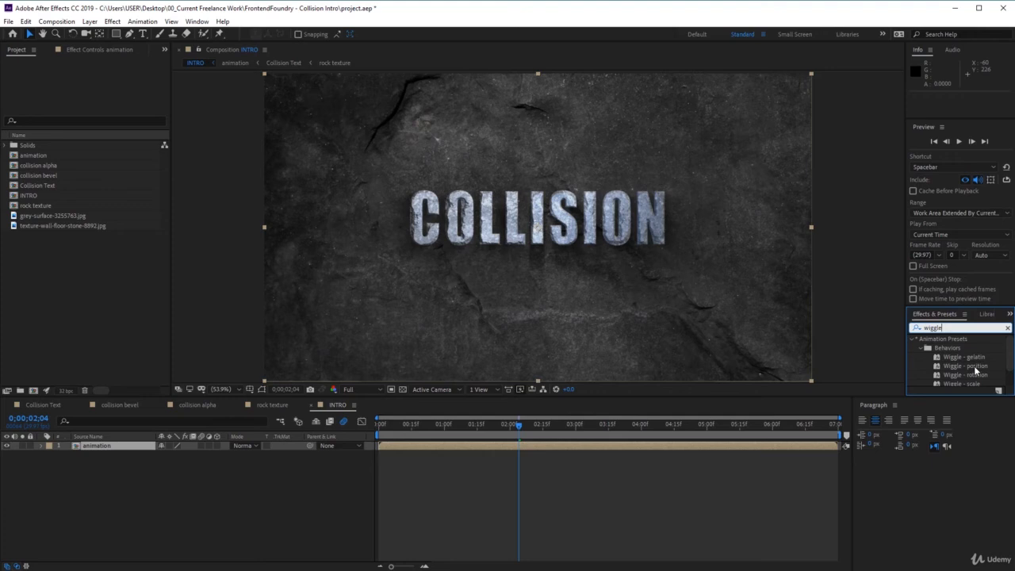
pyautogui.doubleClick(976, 366)
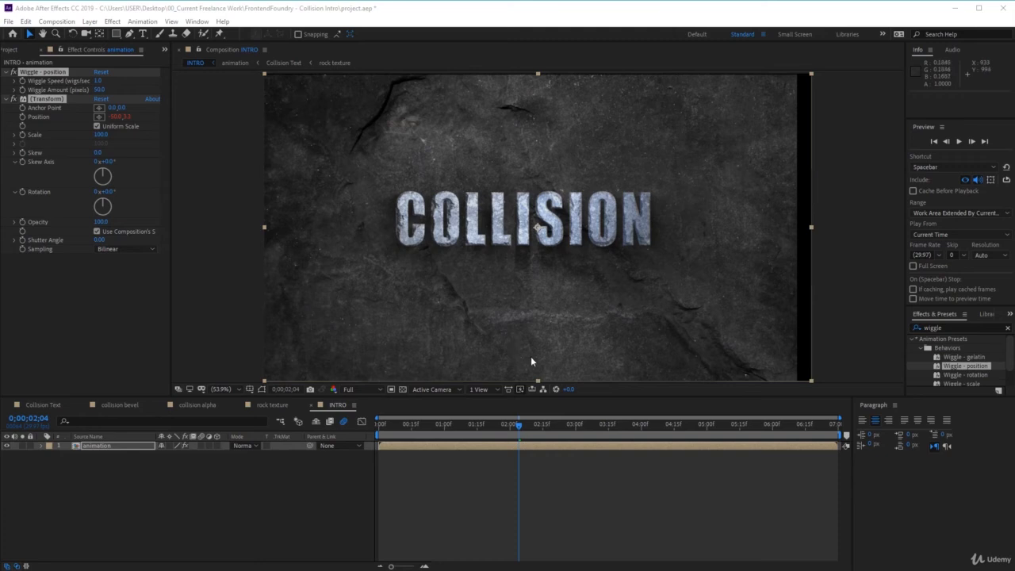
# Scale the animation layer up to 106% so its edges stay outside the frame.
pyautogui.click(104, 448)
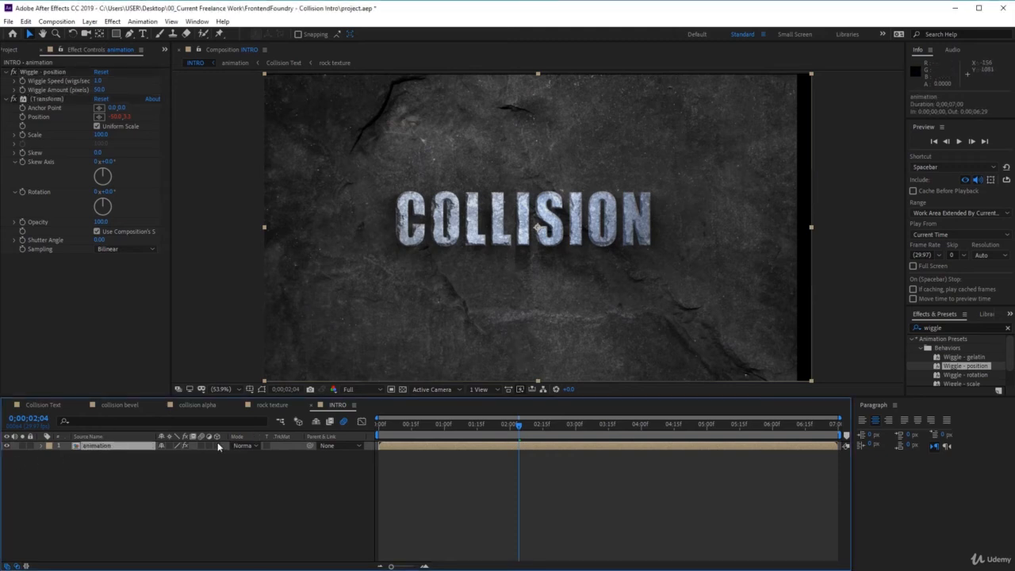
pyautogui.click(42, 445)
pyautogui.click(51, 462)
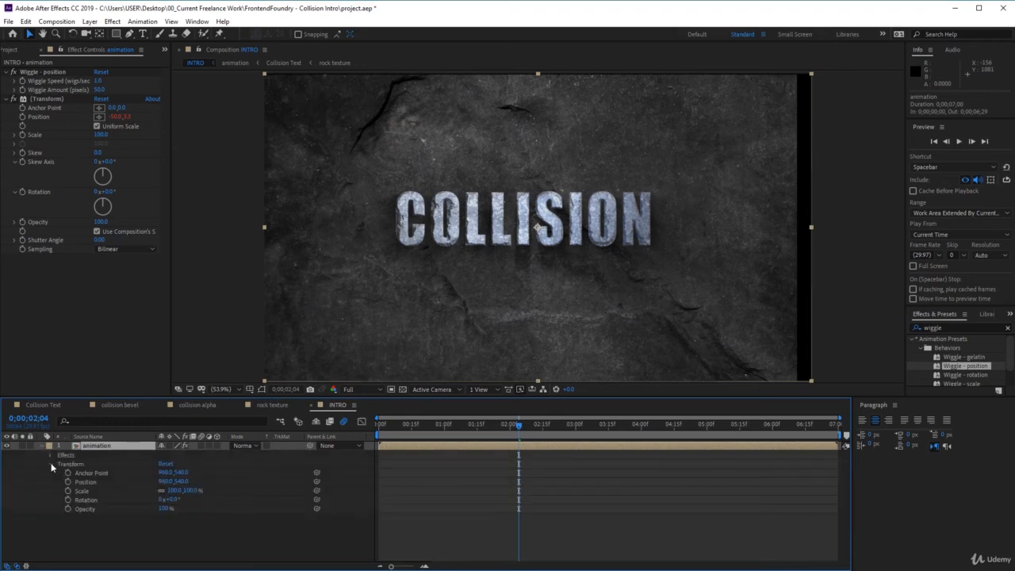
pyautogui.click(186, 491)
pyautogui.write('105')
pyautogui.press('Return')
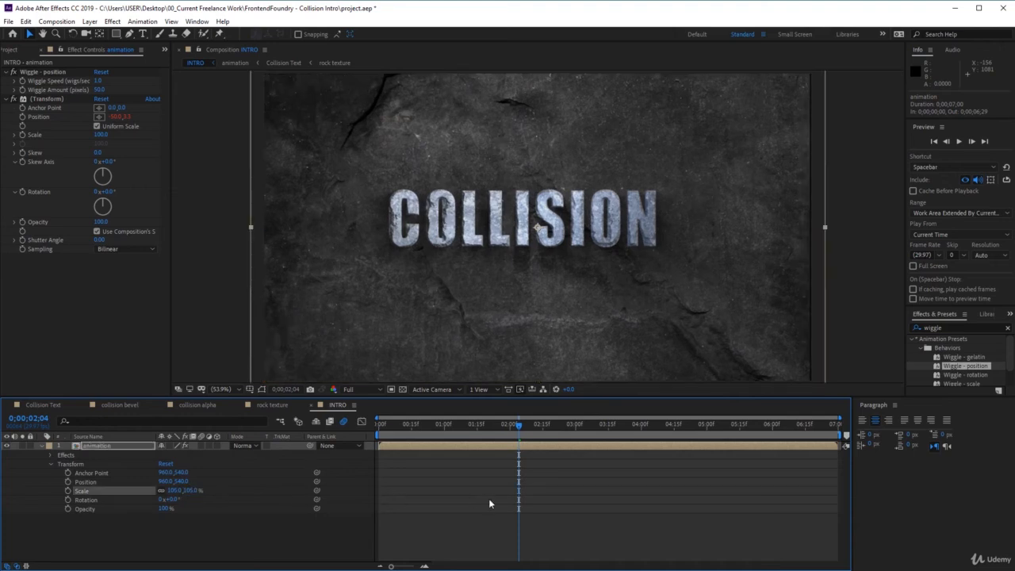
pyautogui.click(191, 491)
pyautogui.write('106')
pyautogui.press('Return')
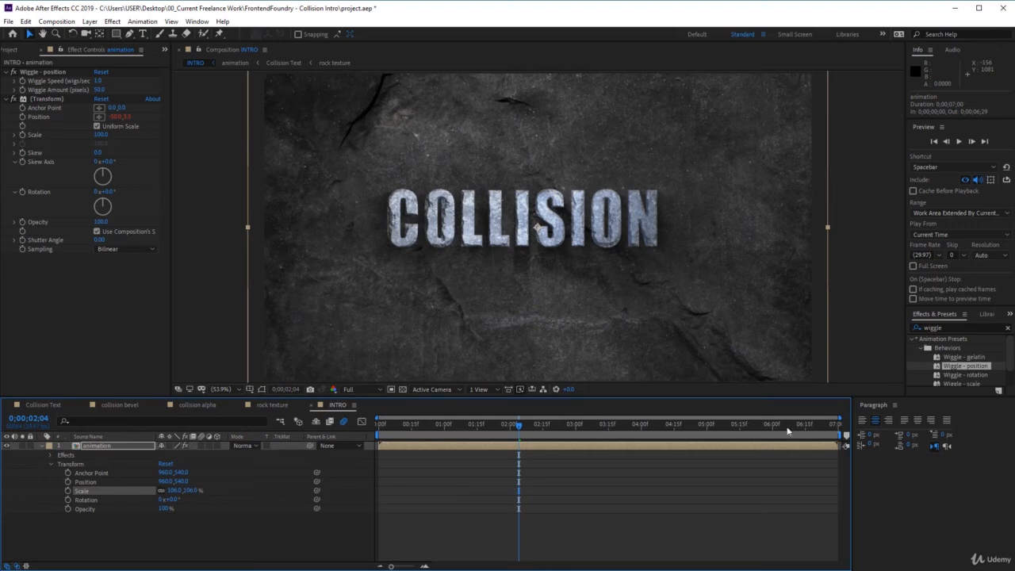
# Add a Wiggle Speed keyframe with a value of 0 to the animation layer at 0;00;00;29.
pyautogui.click(524, 430)
pyautogui.moveTo(523, 430); pyautogui.dragTo(443, 439)
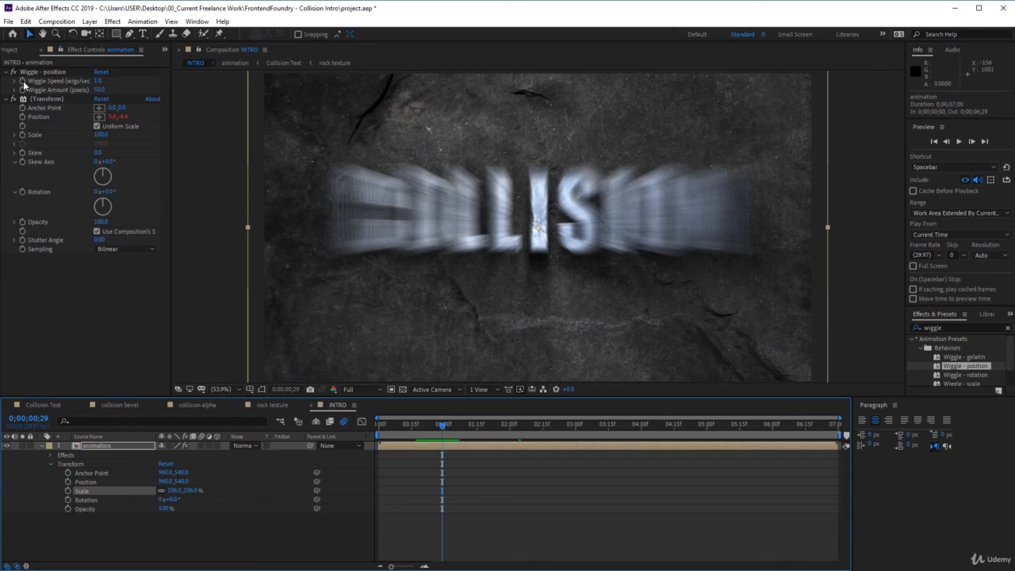
pyautogui.click(24, 81)
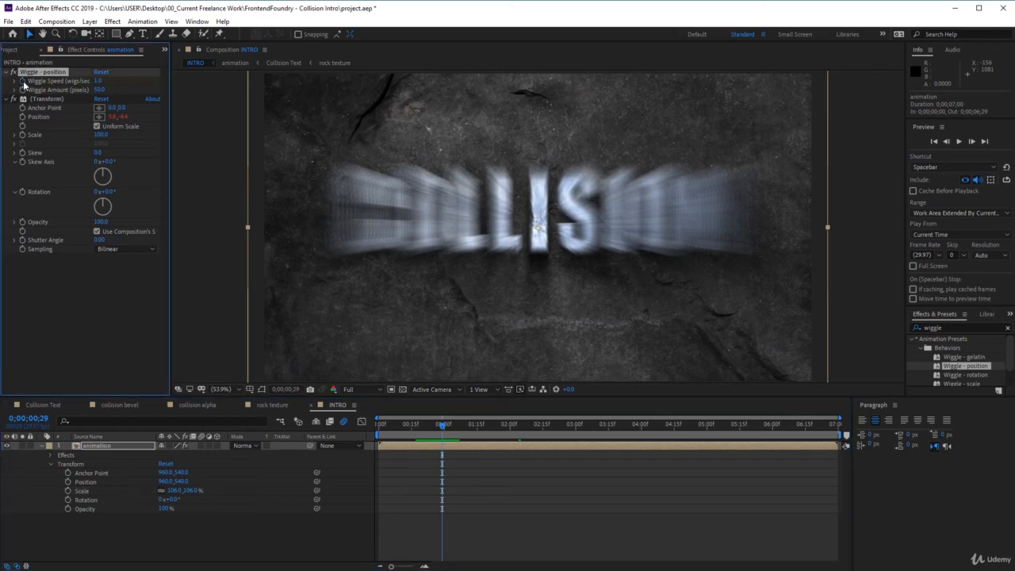
pyautogui.click(98, 81)
pyautogui.write('0')
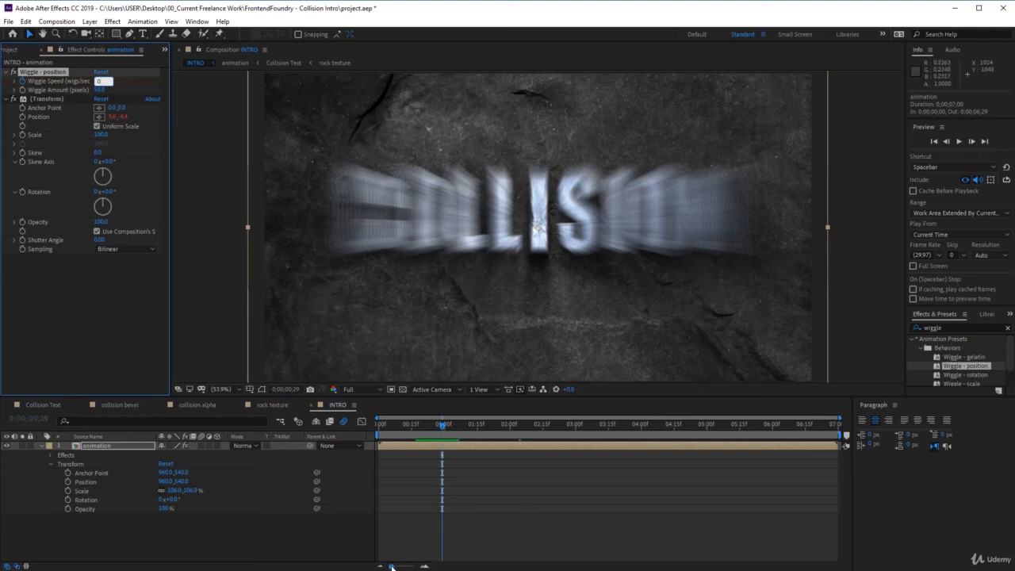
# Add a Wiggle Speed keyframe with a value of 1 to the animation layer at 0;00;01;01.
pyautogui.moveTo(391, 567); pyautogui.dragTo(403, 567)
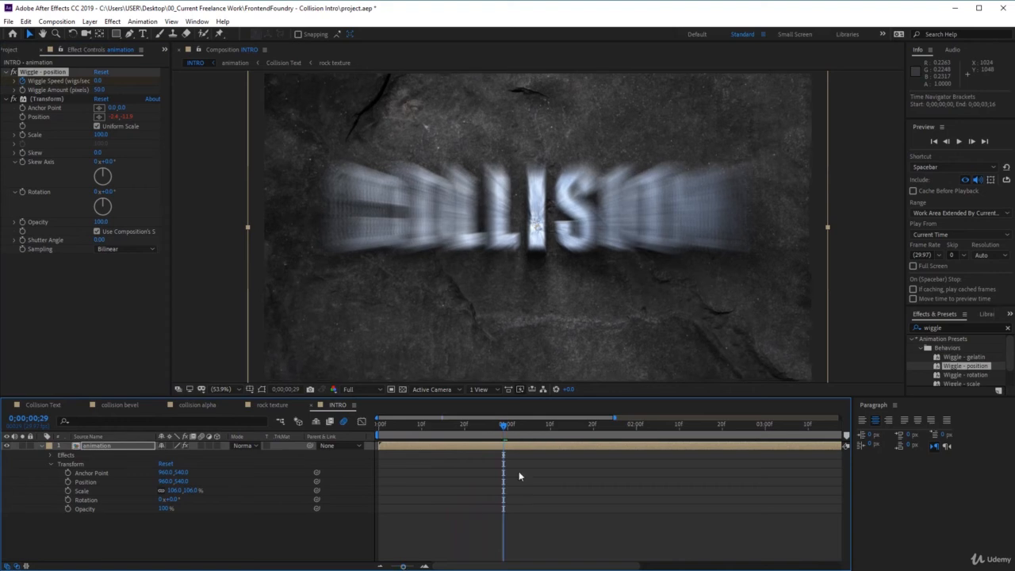
pyautogui.moveTo(510, 424); pyautogui.dragTo(516, 428)
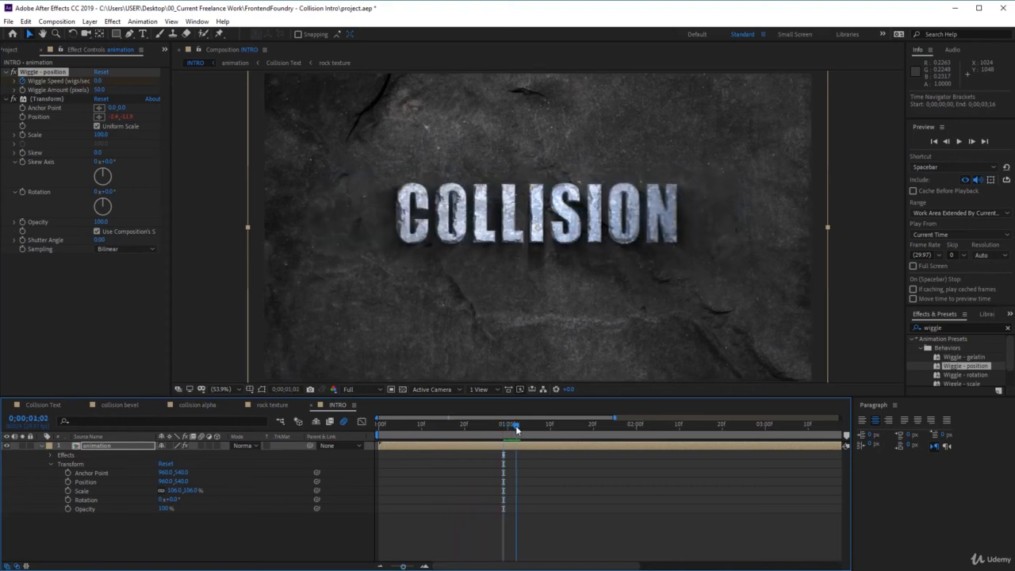
pyautogui.moveTo(515, 428)
pyautogui.mouseDown()
pyautogui.moveTo(526, 429)
pyautogui.moveTo(512, 436)
pyautogui.mouseUp()
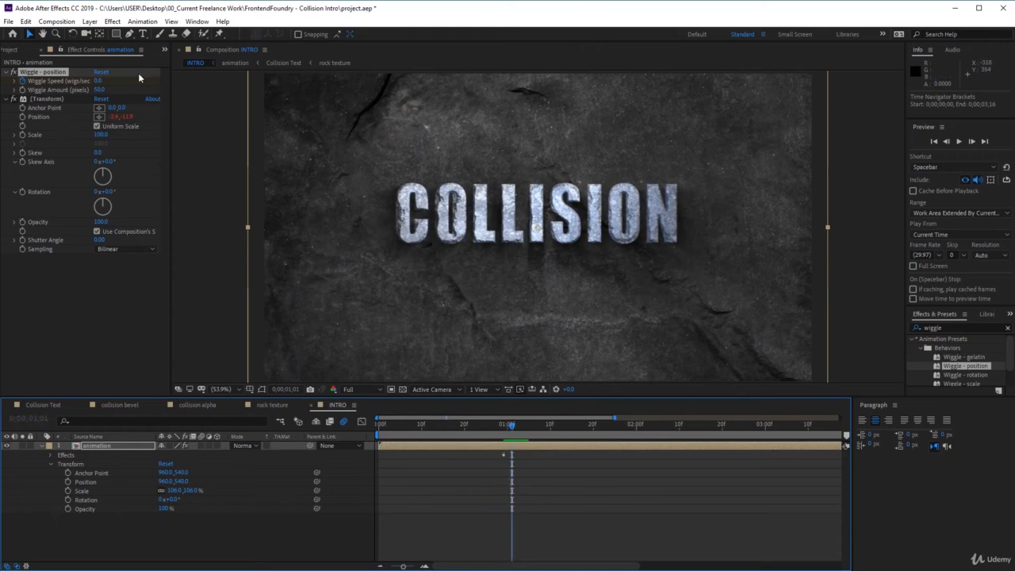
pyautogui.click(98, 81)
pyautogui.click(100, 81)
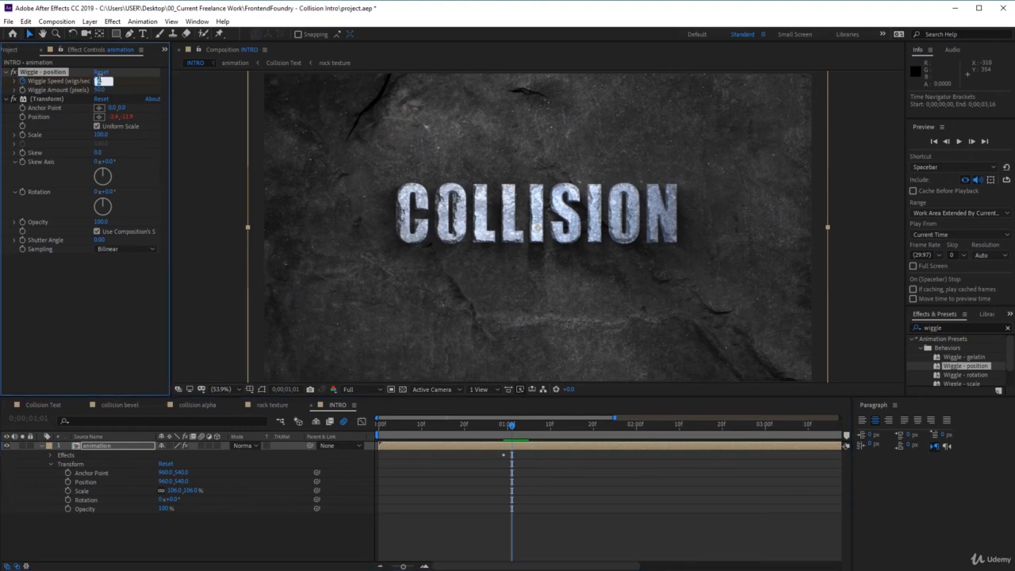
pyautogui.write('1')
pyautogui.click(413, 566)
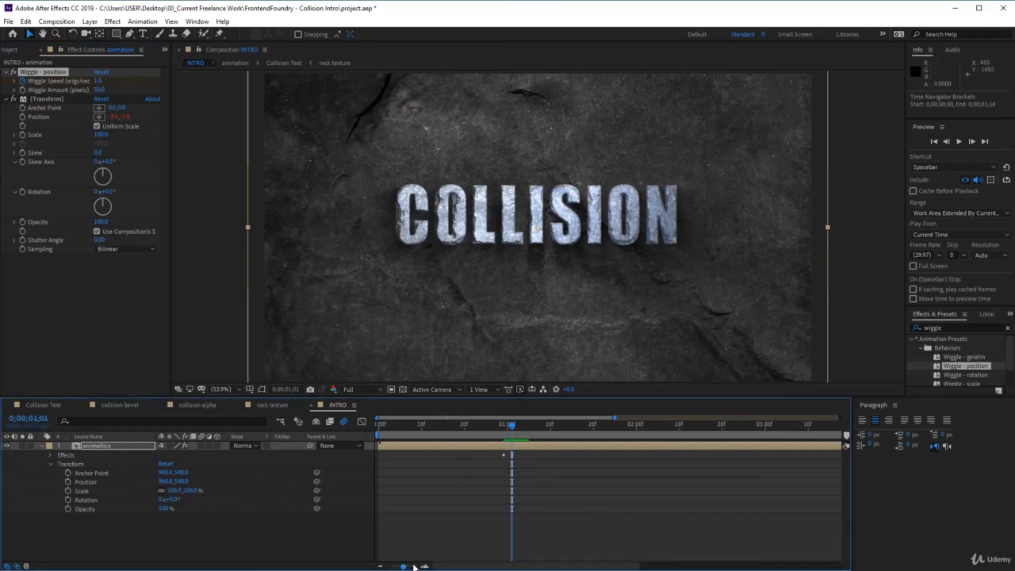
# Add a Wiggle Speed keyframe with a value of 0 to the animation layer at 0;00;01;06.
pyautogui.moveTo(404, 566); pyautogui.dragTo(413, 567)
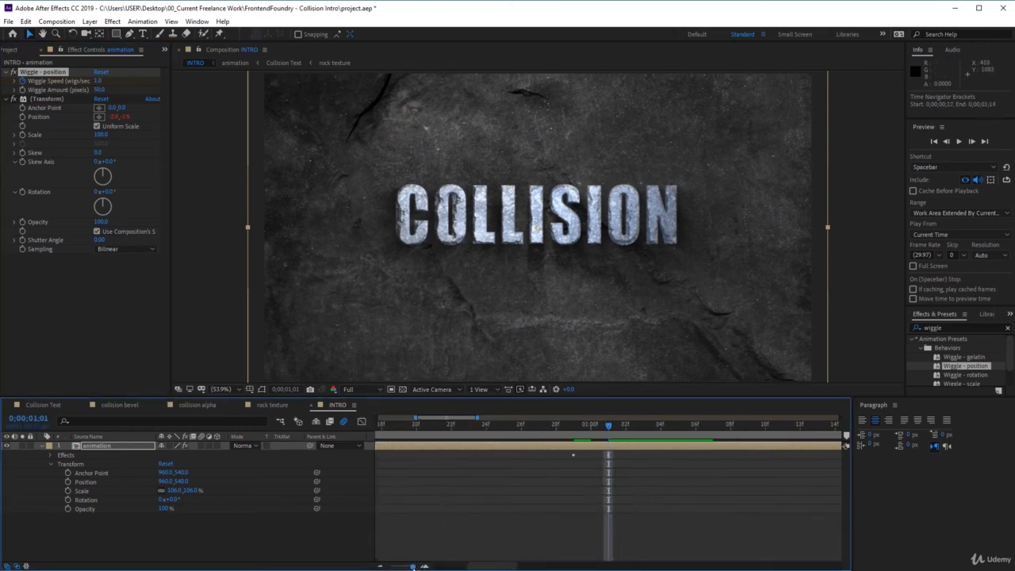
pyautogui.moveTo(610, 427); pyautogui.dragTo(688, 429)
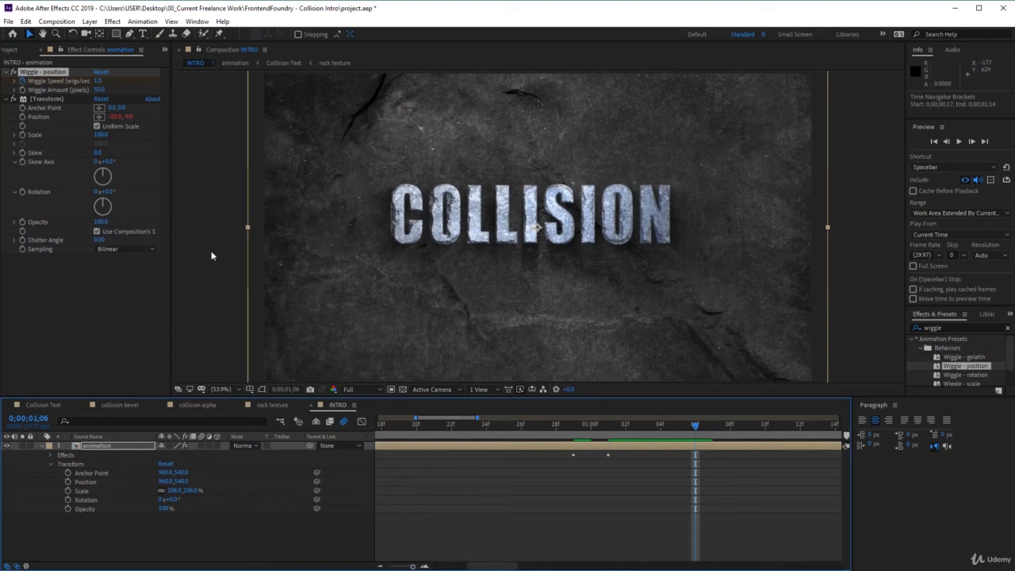
pyautogui.click(98, 81)
pyautogui.click(100, 82)
pyautogui.write('0')
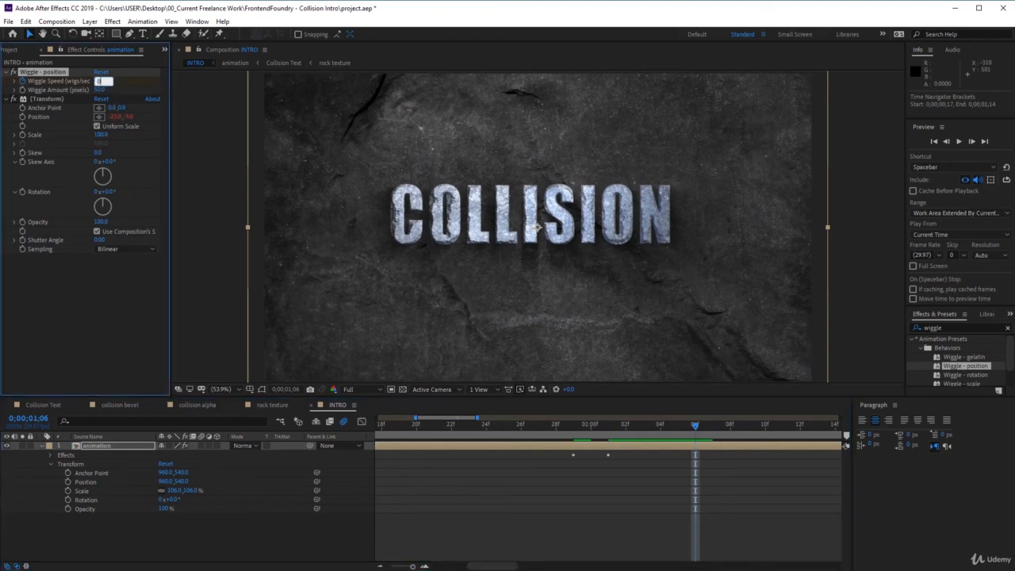
pyautogui.press('Return')
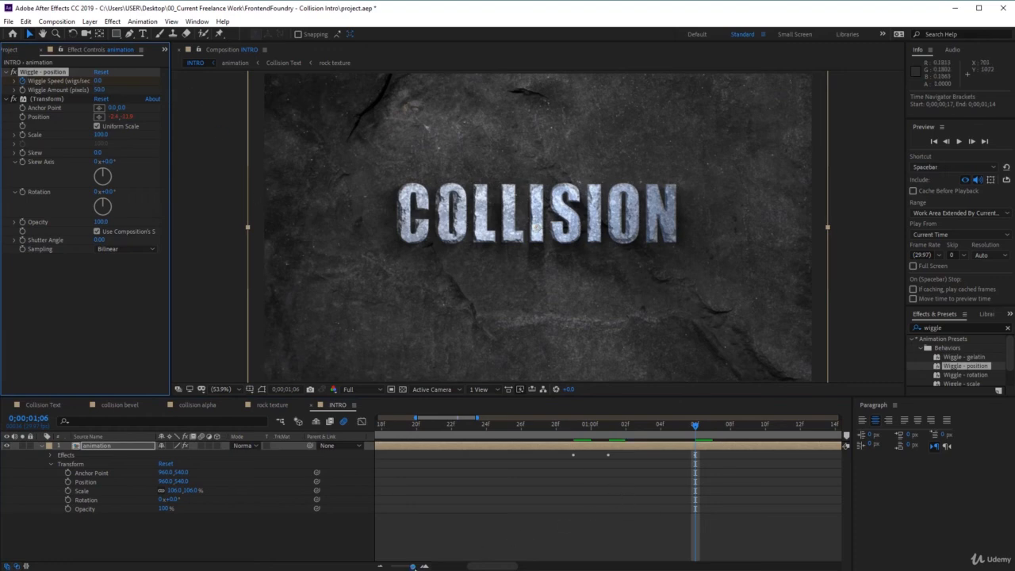
# Review the impact shake by scrubbing through the Wiggle Speed keyframes between 0;00;01;01 and 0;00;01;04.
pyautogui.moveTo(413, 567); pyautogui.dragTo(390, 566)
pyautogui.moveTo(458, 427); pyautogui.dragTo(446, 447)
pyautogui.hotkey('ctrl', 'v')
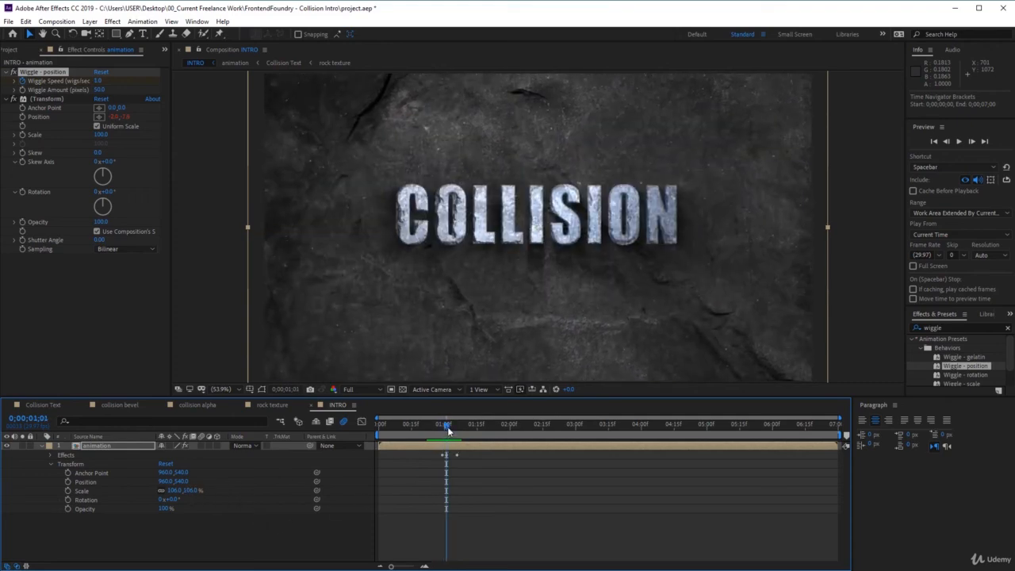
pyautogui.moveTo(448, 429); pyautogui.dragTo(454, 428)
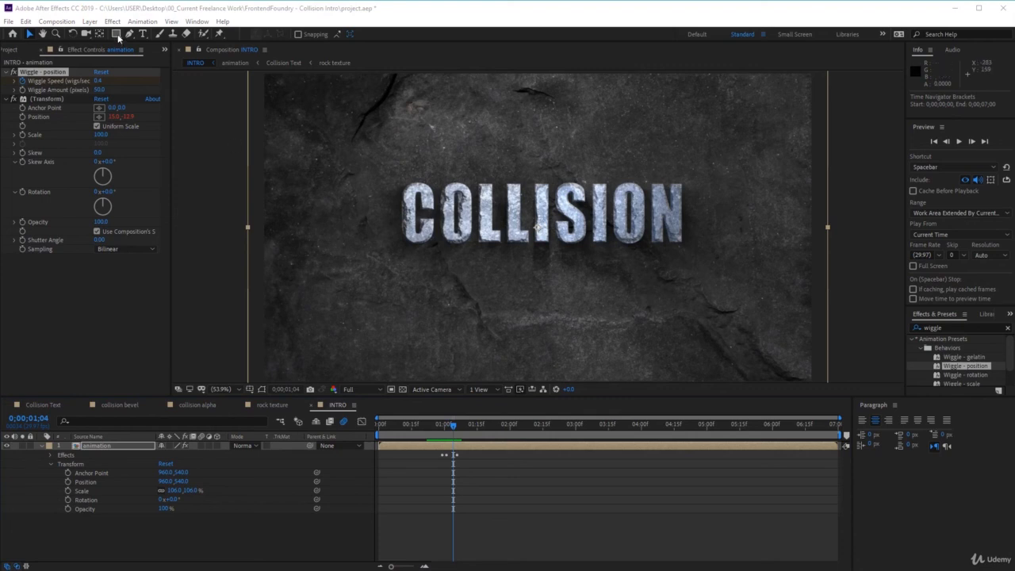
# With no layer selected, draw an ellipse about 993 by 481 px above the title on a new shape layer, keeping the orange fill FF4A0B.
pyautogui.click(43, 446)
pyautogui.click(184, 474)
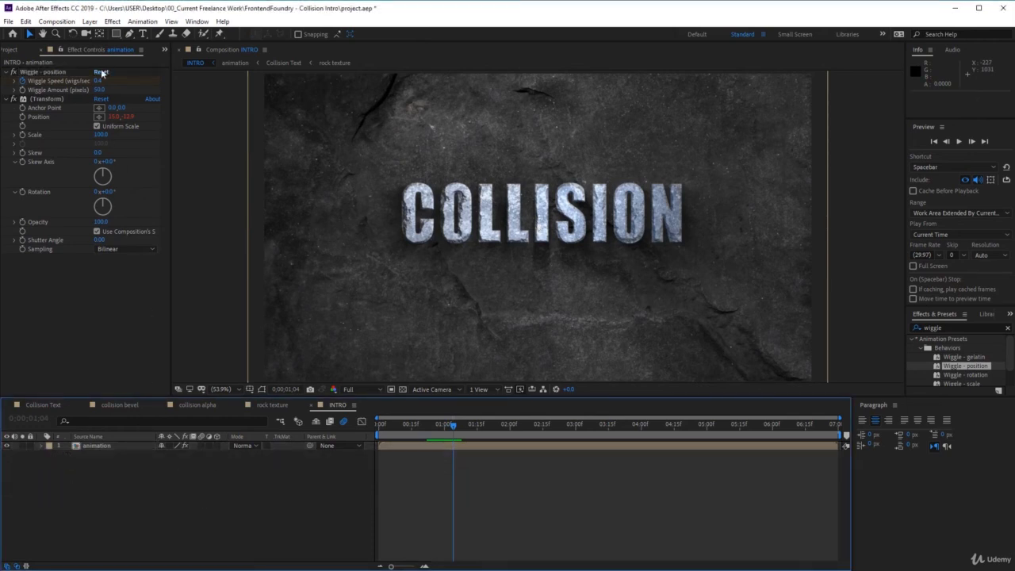
pyautogui.click(115, 36)
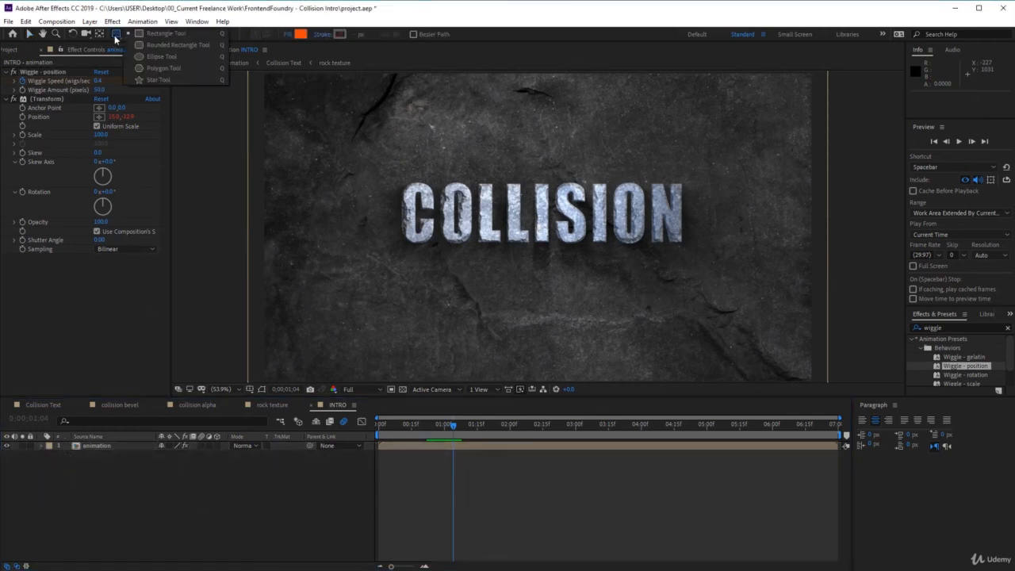
pyautogui.click(166, 59)
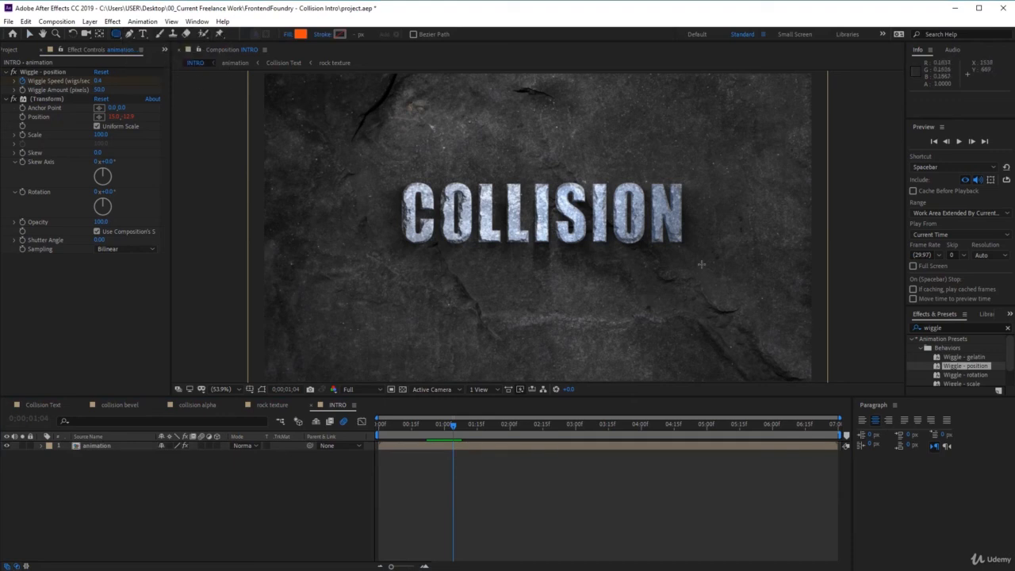
pyautogui.moveTo(389, 82); pyautogui.dragTo(673, 220)
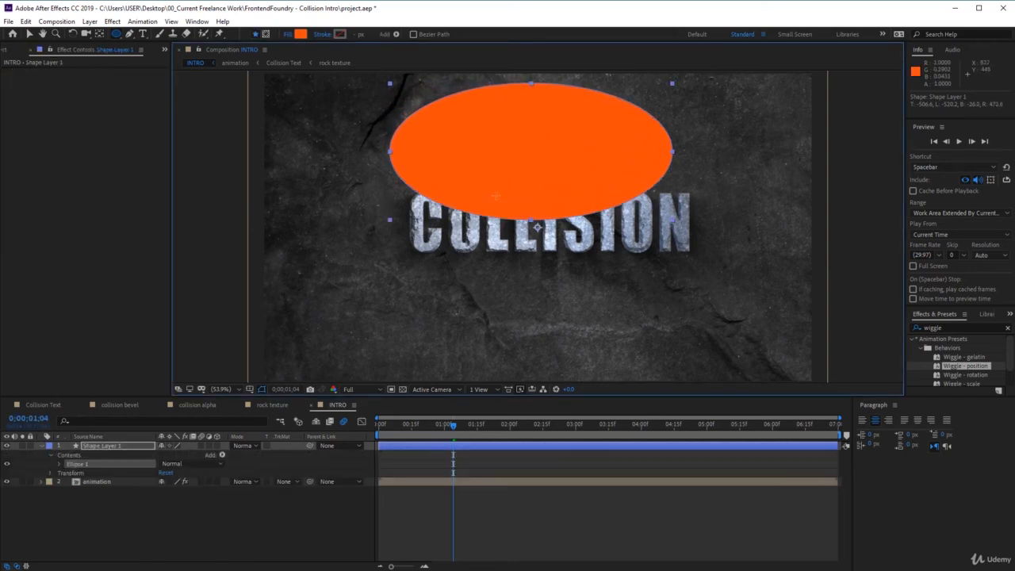
pyautogui.click(300, 35)
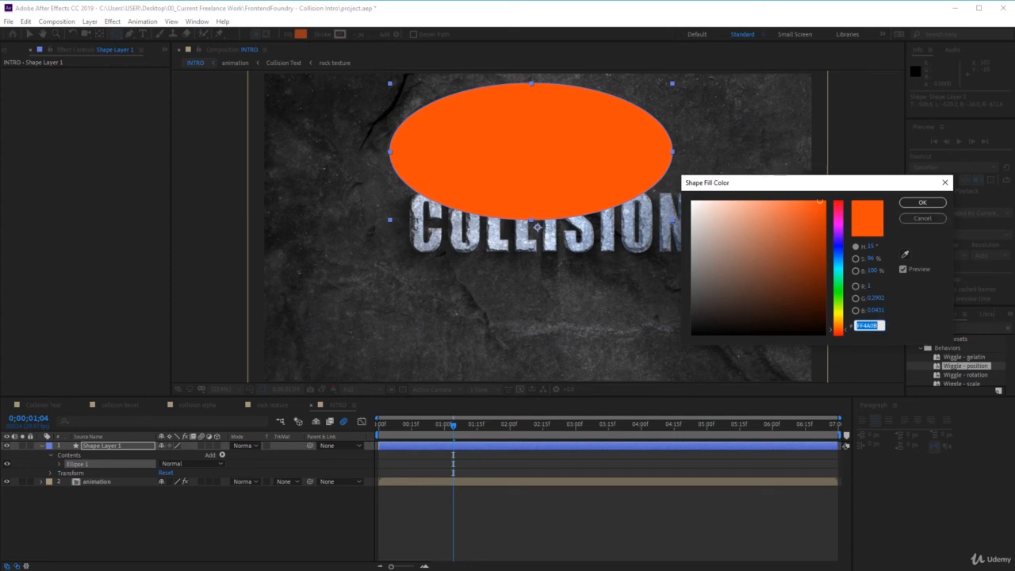
pyautogui.click(923, 202)
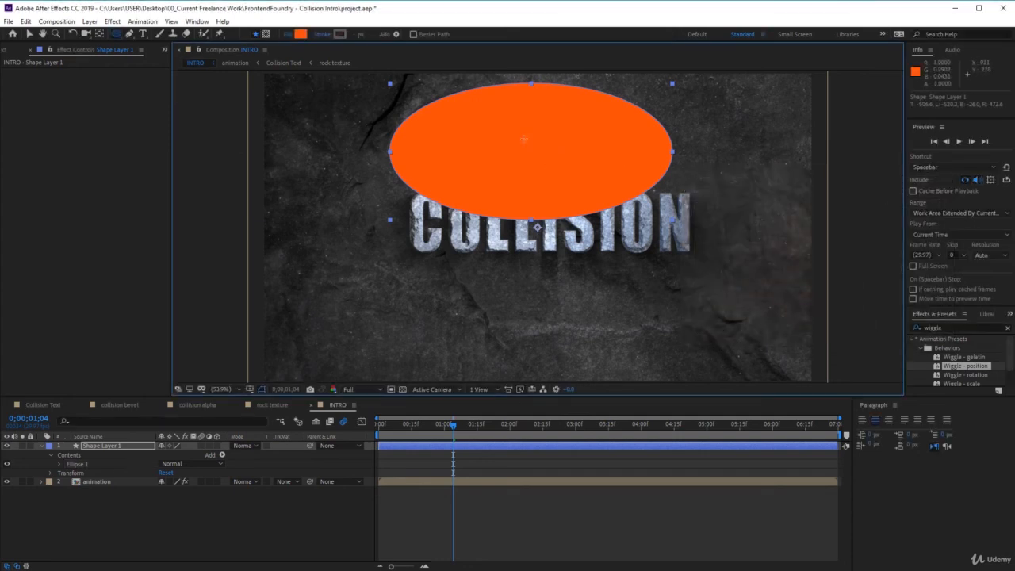
# Apply a Fast Box Blur to the orange ellipse layer and set its Blur Radius to 375.
pyautogui.click(112, 21)
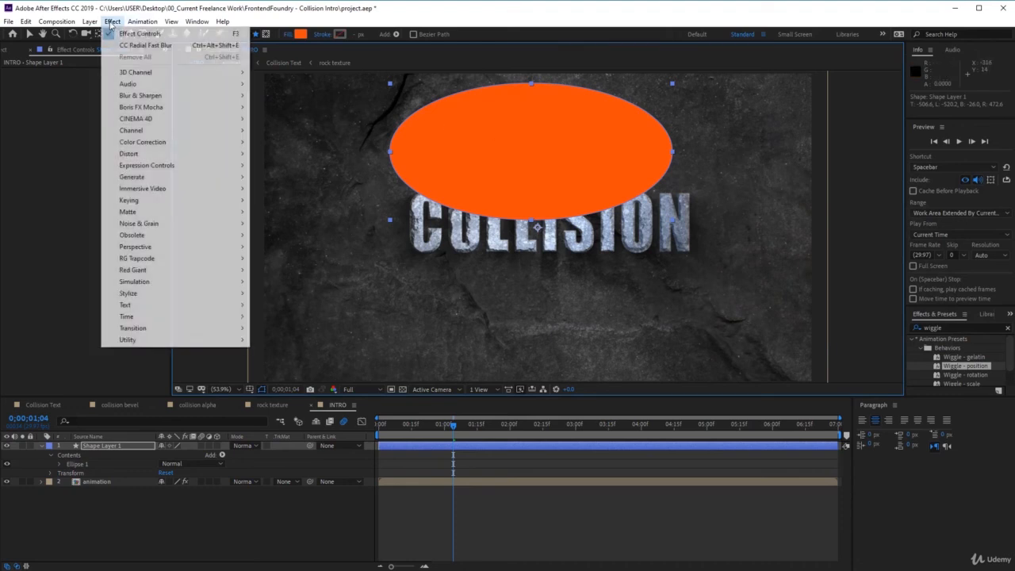
pyautogui.moveTo(171, 98)
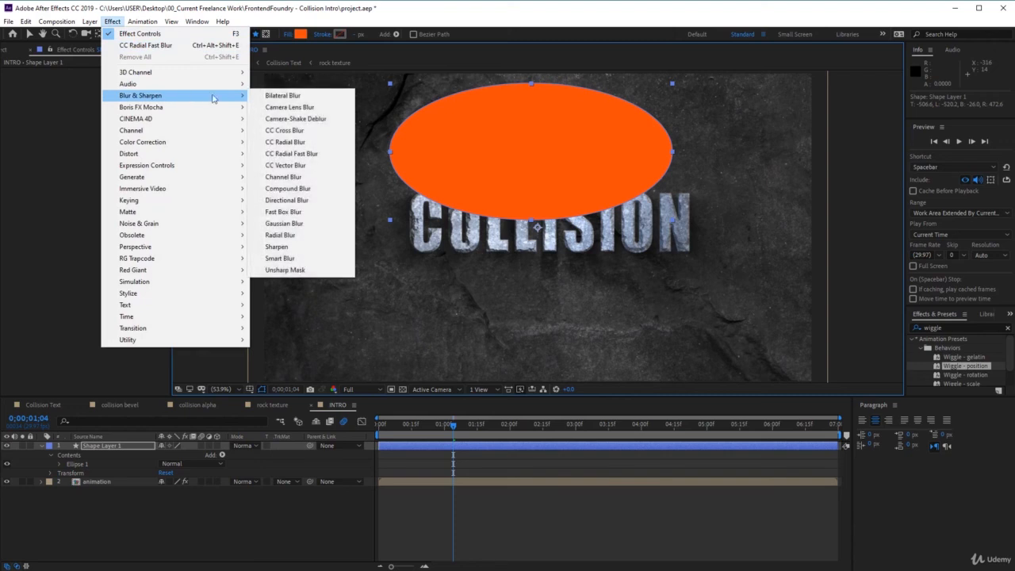
pyautogui.click(318, 213)
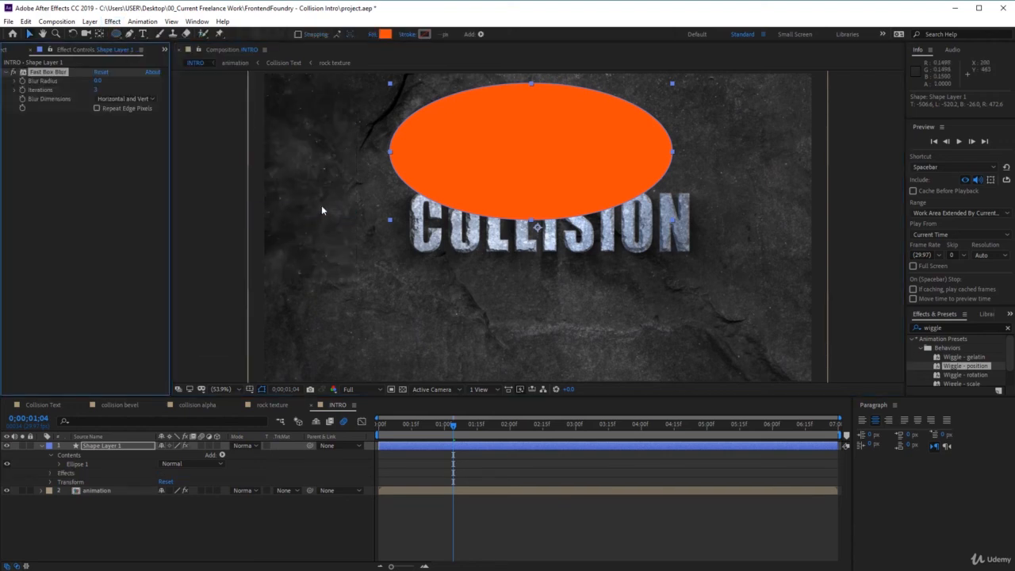
pyautogui.moveTo(99, 82); pyautogui.dragTo(183, 80)
pyautogui.click(102, 82)
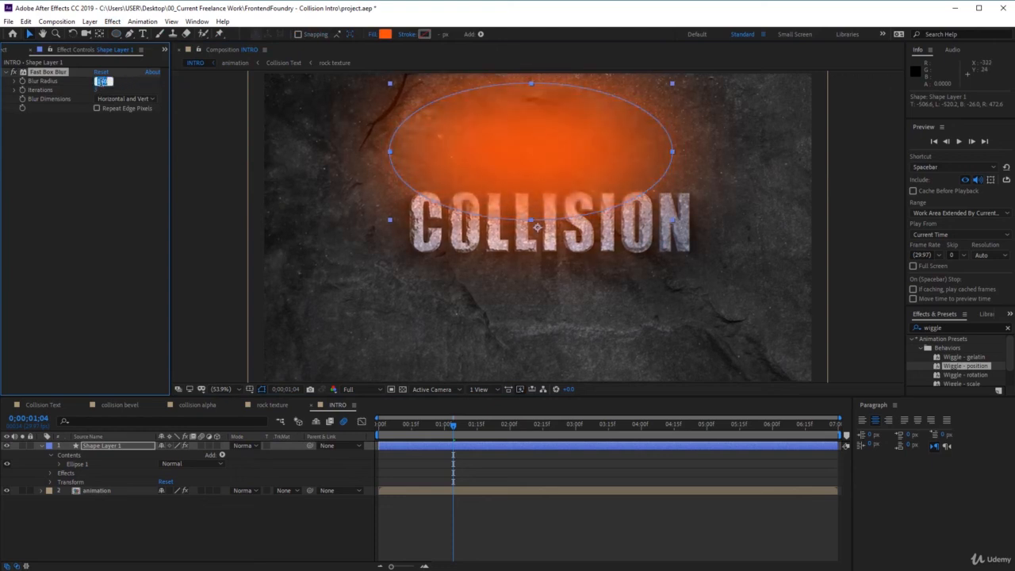
pyautogui.write('375')
pyautogui.press('Return')
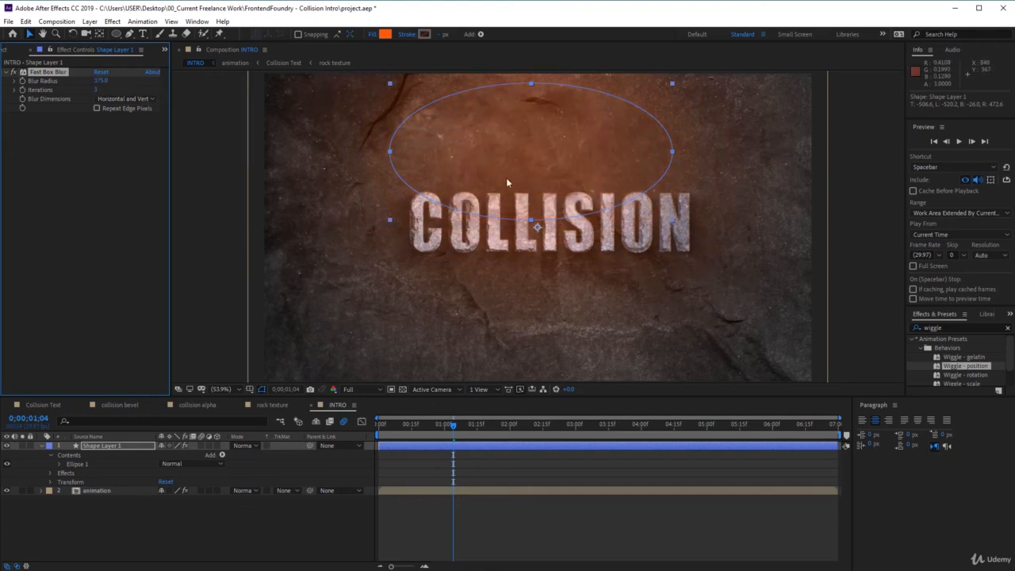
# Add a Glow effect to the ellipse layer with Glow Threshold 0%, Glow Radius 30 and Glow Intensity 0.9.
pyautogui.click(113, 21)
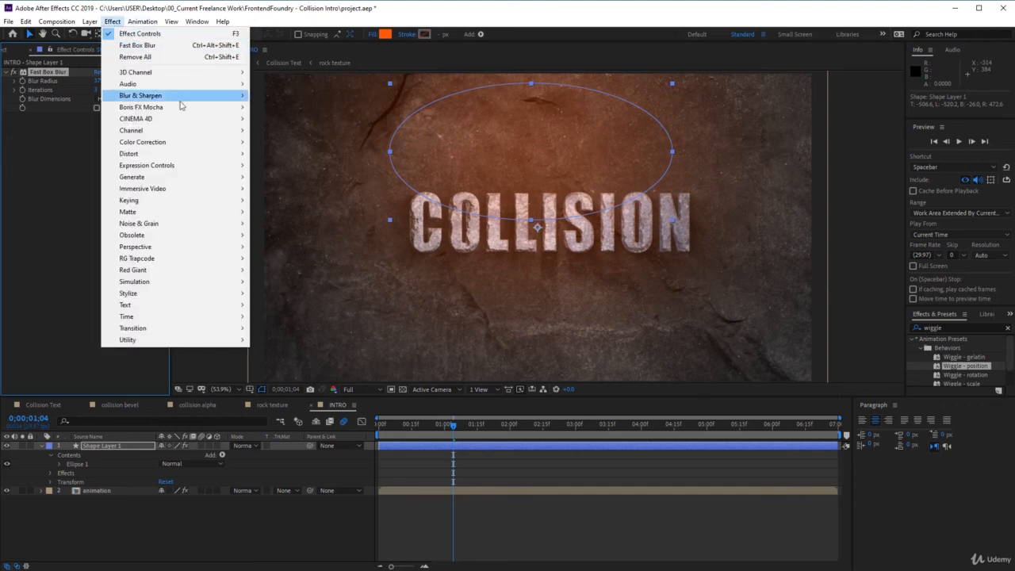
pyautogui.moveTo(166, 294)
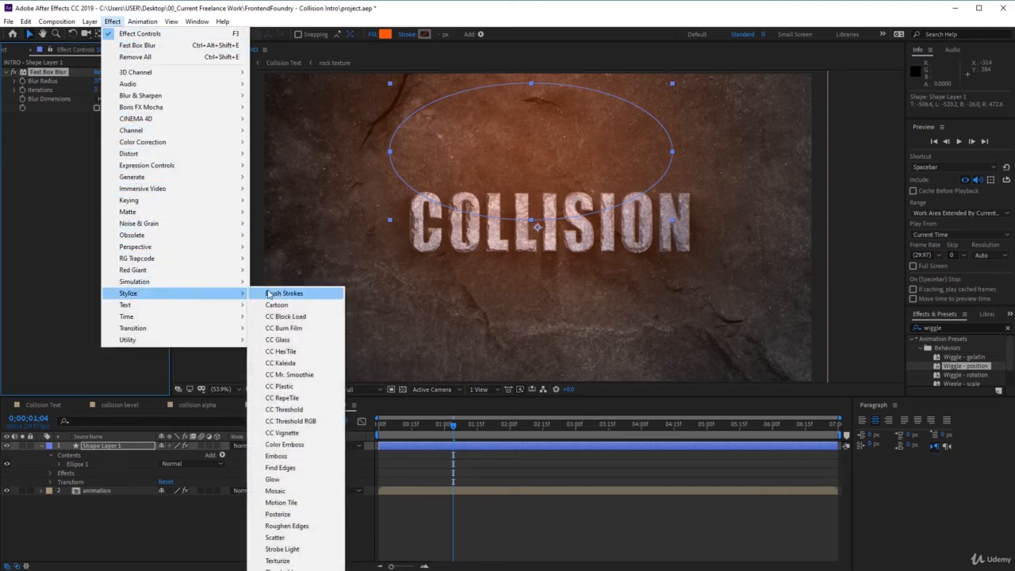
pyautogui.click(323, 481)
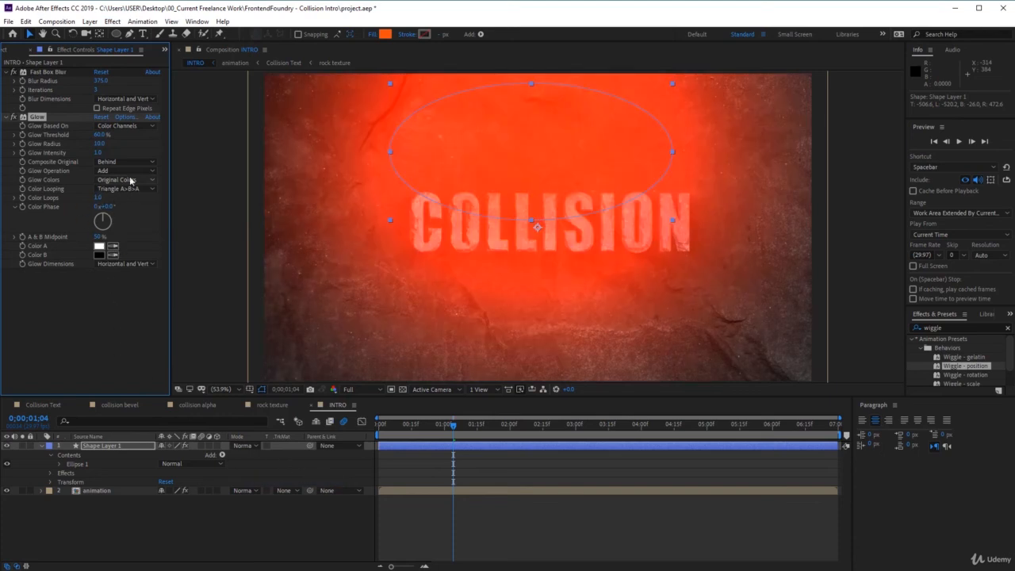
pyautogui.click(103, 135)
pyautogui.write('0')
pyautogui.click(99, 145)
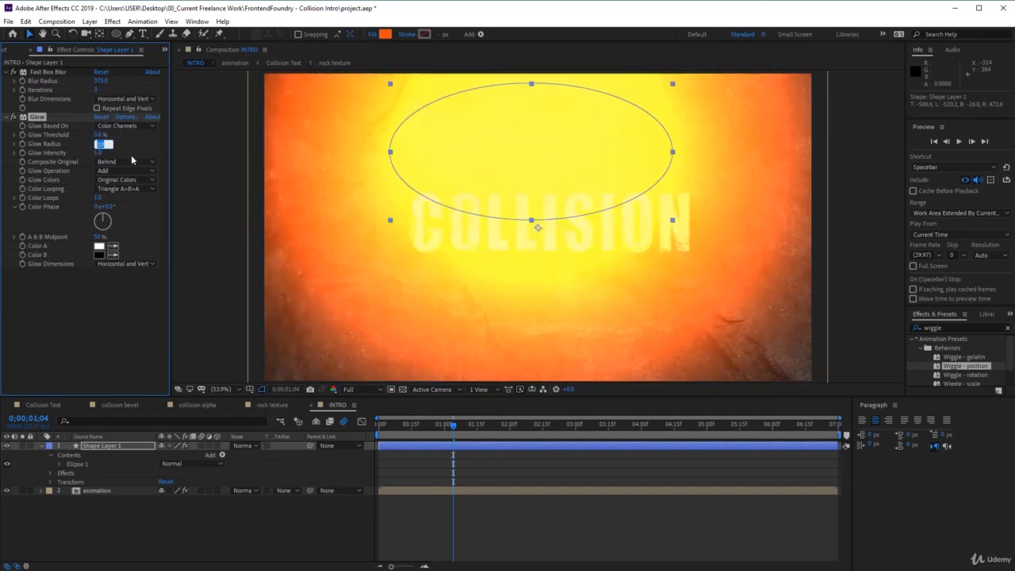
pyautogui.write('30')
pyautogui.press('Return')
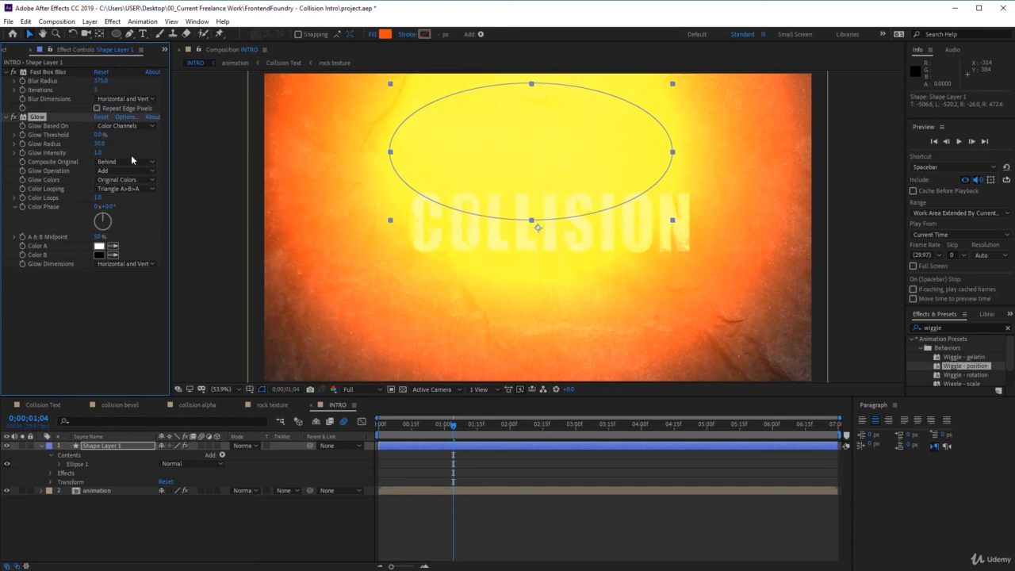
pyautogui.click(99, 153)
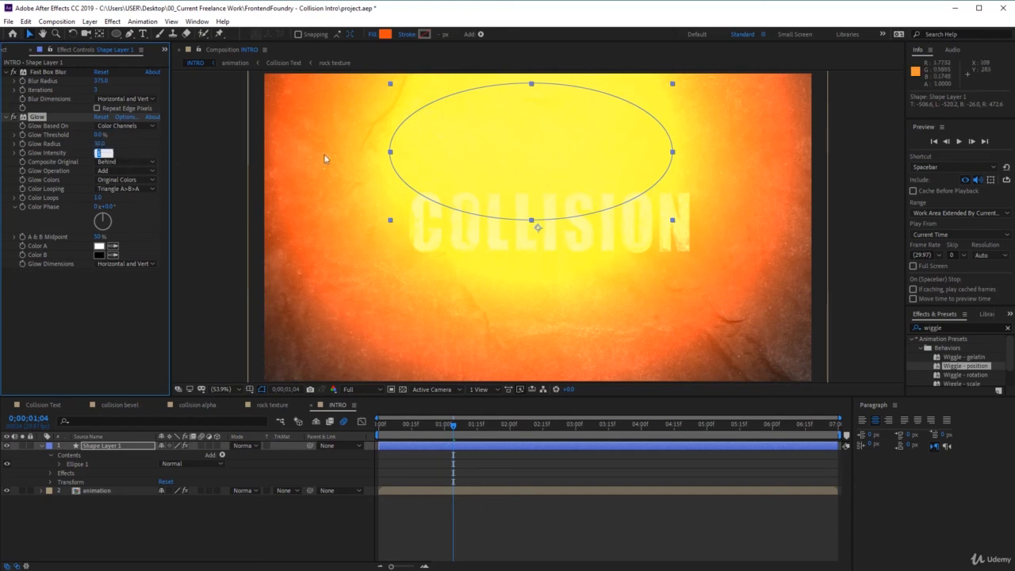
pyautogui.write('0.9')
pyautogui.press('Return')
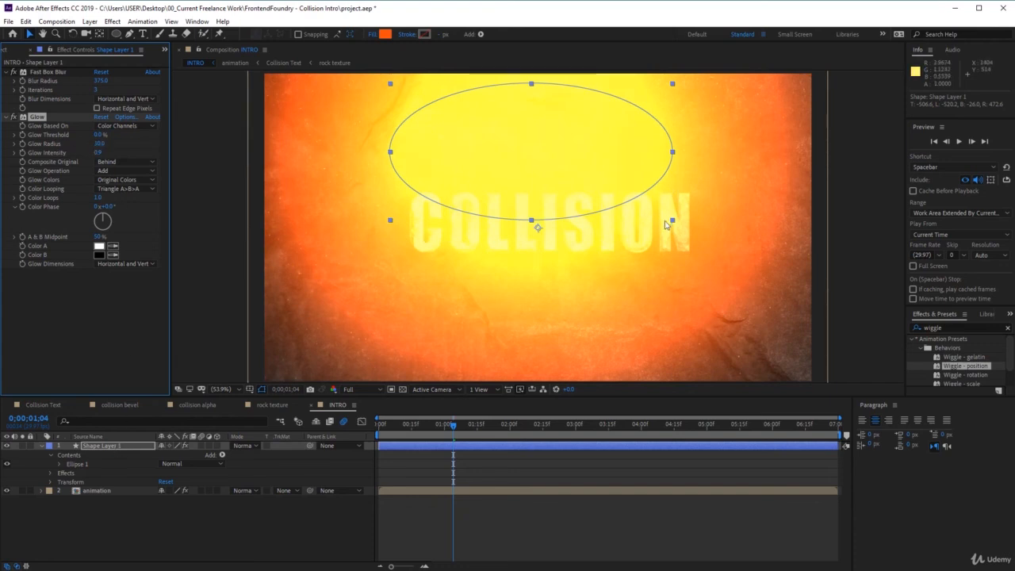
# Scale the glowing ellipse to about 170% by 274% and place it above the frame, left of centre, at about 587, -142.
pyautogui.moveTo(673, 220)
pyautogui.mouseDown()
pyautogui.moveTo(661, 200)
pyautogui.moveTo(670, 229)
pyautogui.moveTo(658, 227)
pyautogui.mouseUp()
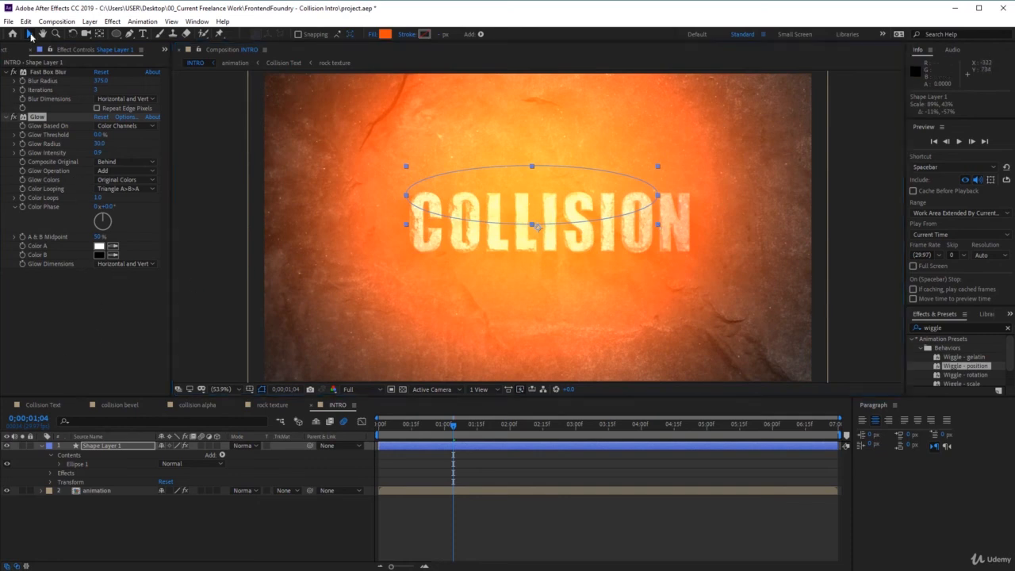
pyautogui.moveTo(533, 221); pyautogui.dragTo(447, 63)
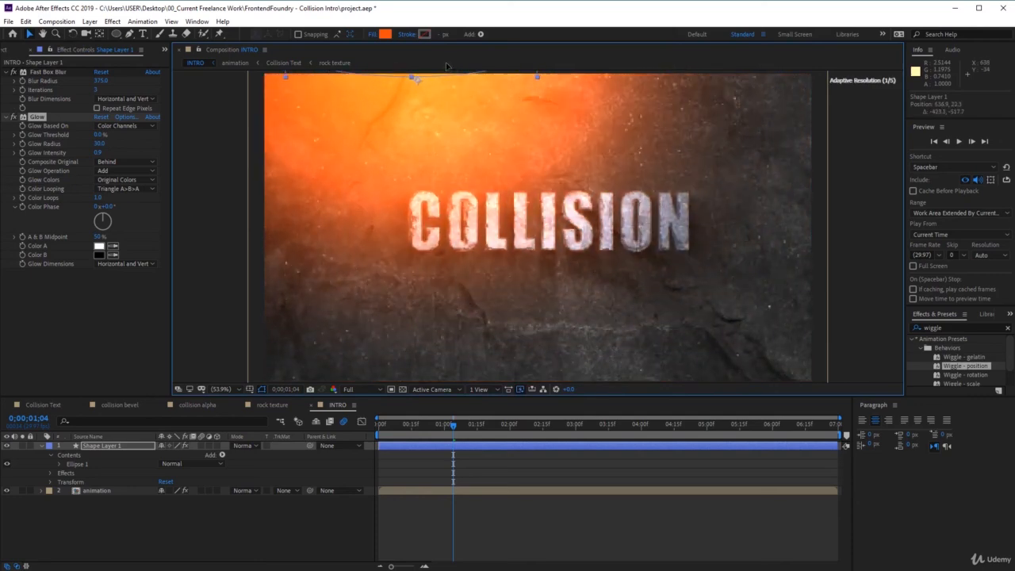
pyautogui.scroll(-1, 490, 128)
pyautogui.scroll(-2, 498, 101)
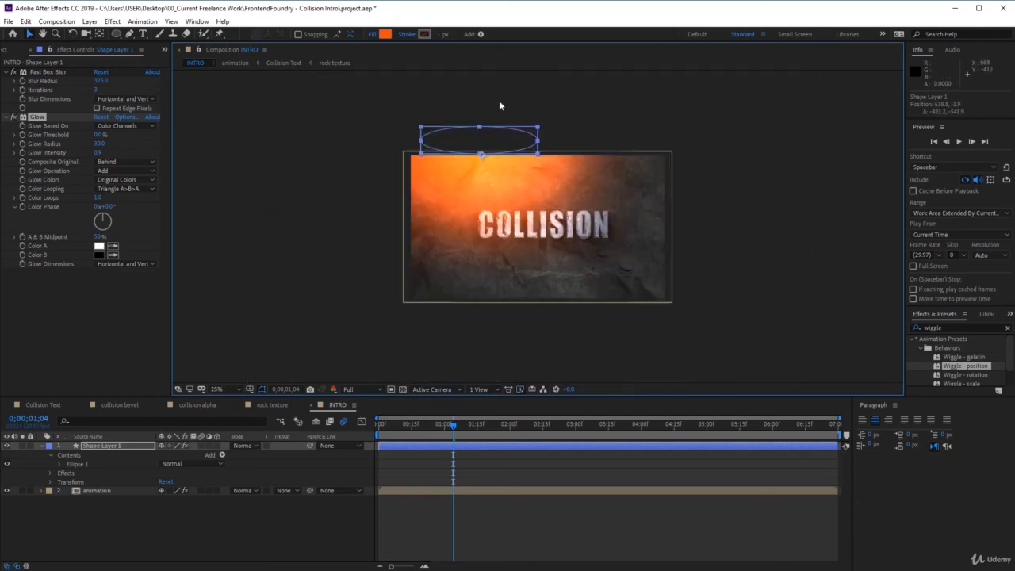
pyautogui.moveTo(539, 154)
pyautogui.mouseDown()
pyautogui.moveTo(562, 291)
pyautogui.moveTo(555, 209)
pyautogui.moveTo(536, 154)
pyautogui.moveTo(549, 153)
pyautogui.mouseUp()
pyautogui.moveTo(495, 127); pyautogui.dragTo(489, 92)
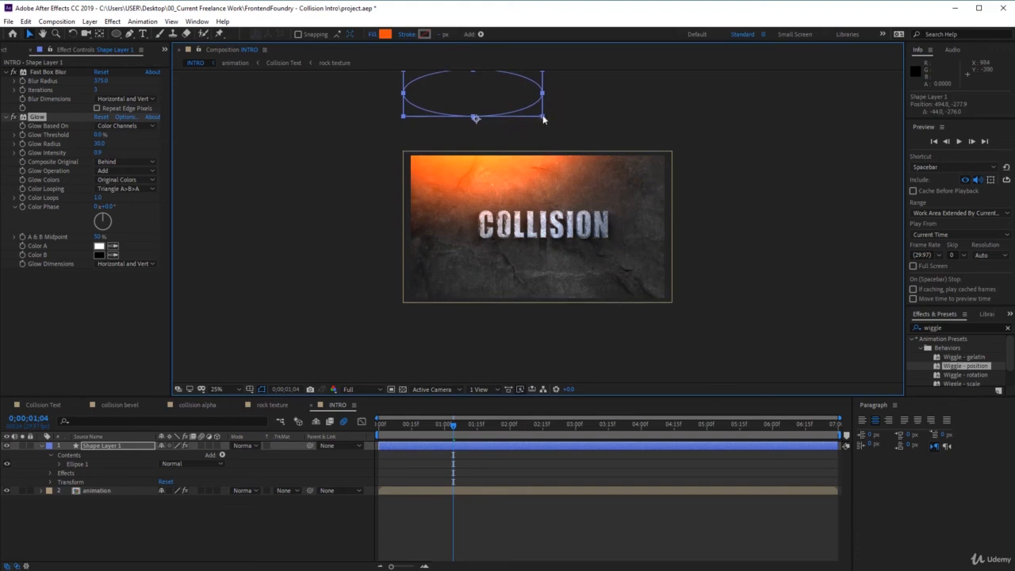
pyautogui.moveTo(543, 119); pyautogui.dragTo(582, 112)
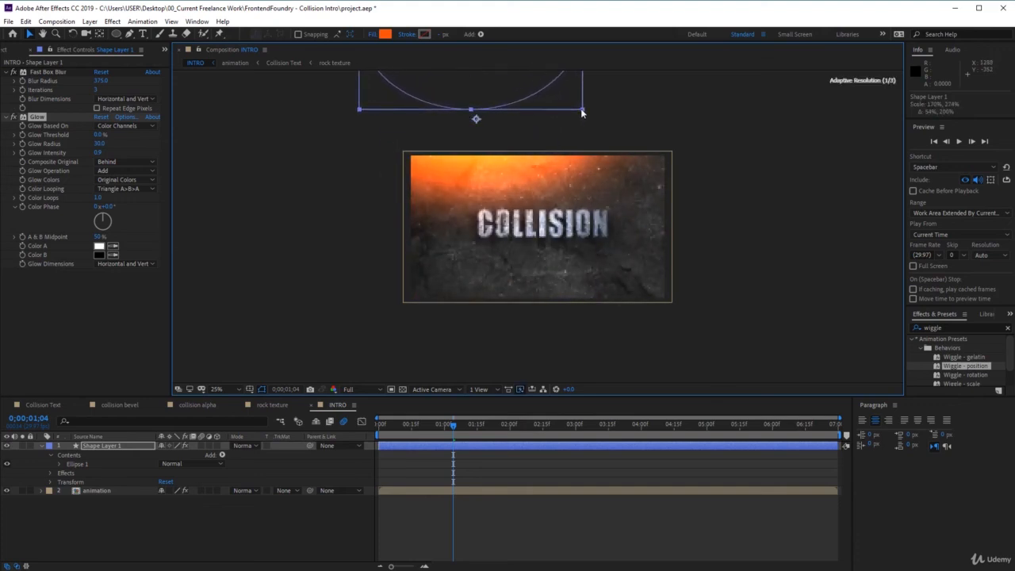
pyautogui.moveTo(503, 87); pyautogui.dragTo(515, 105)
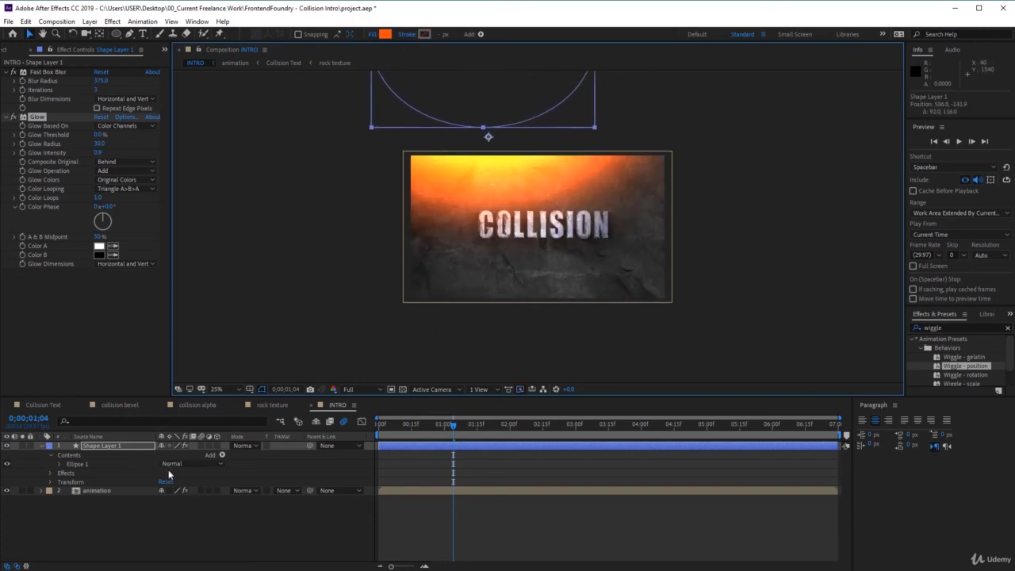
# Lower the orange glow layer's Opacity to 21% and collapse its properties.
pyautogui.click(50, 482)
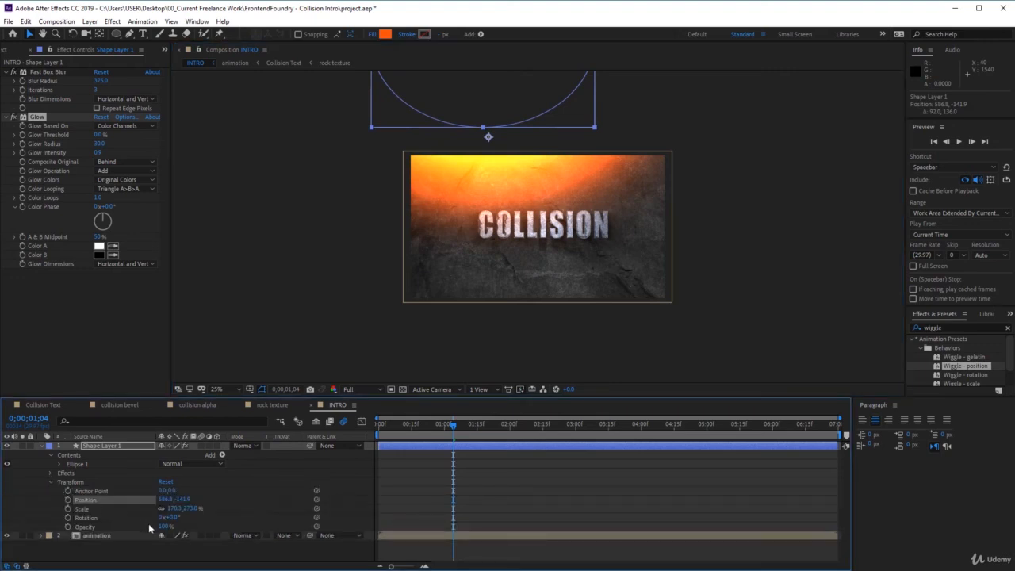
pyautogui.moveTo(164, 527); pyautogui.dragTo(125, 527)
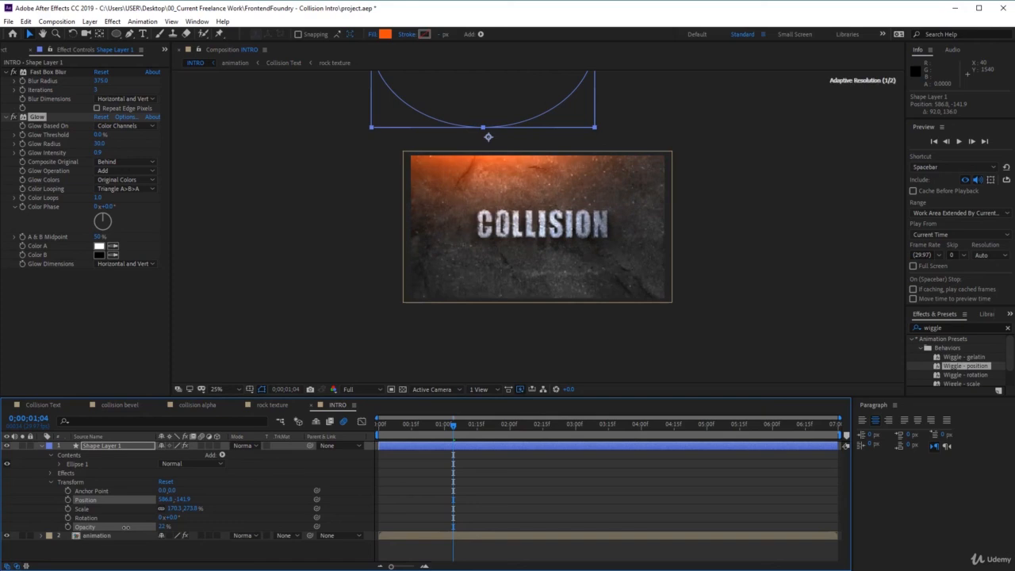
pyautogui.moveTo(124, 526); pyautogui.dragTo(124, 528)
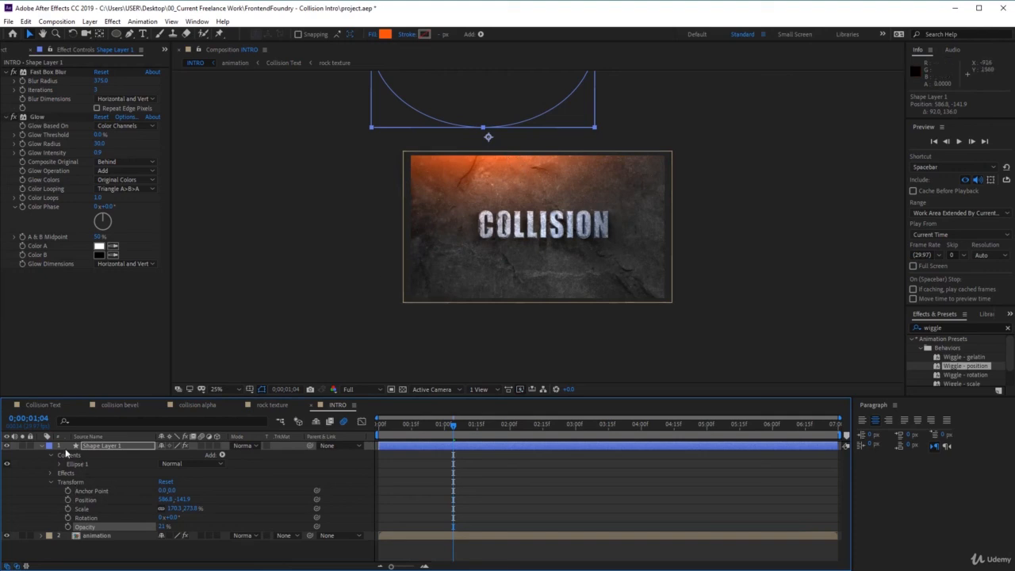
pyautogui.click(41, 445)
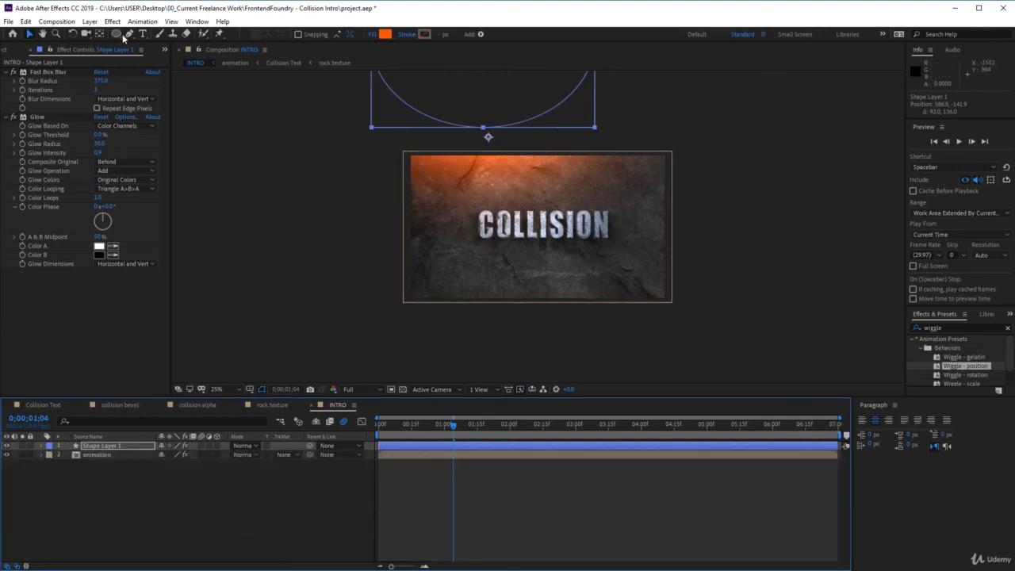
# With no layer selected, draw an ellipse about 1200 by 432 px over the frame's lower-right corner on a new shape layer.
pyautogui.click(151, 468)
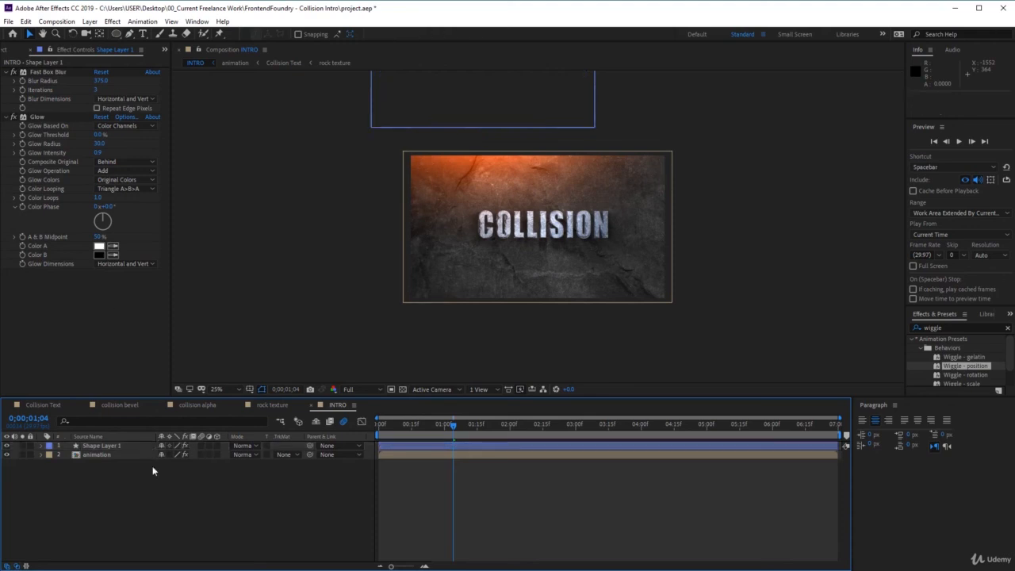
pyautogui.click(117, 35)
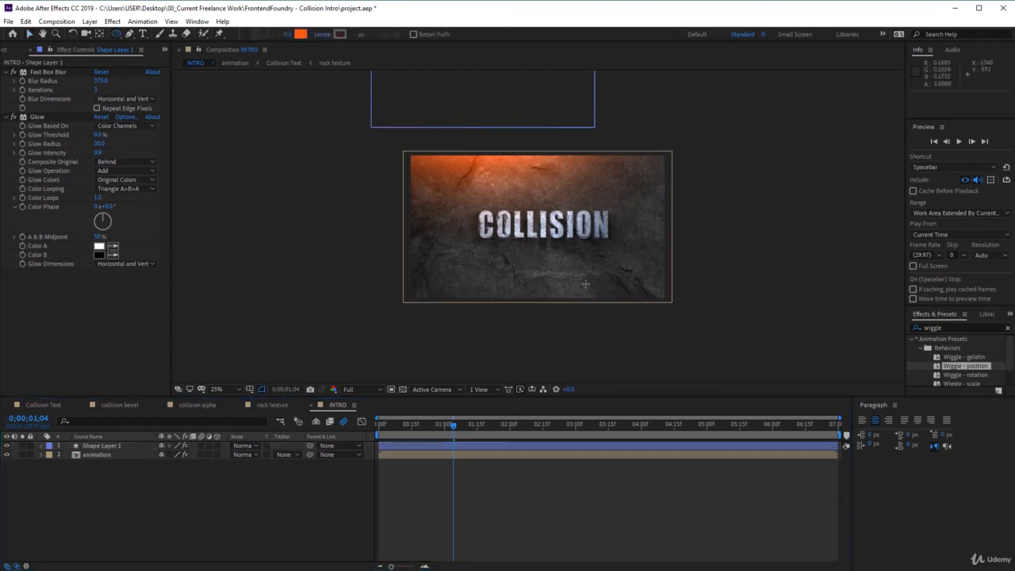
pyautogui.moveTo(549, 280); pyautogui.dragTo(705, 335)
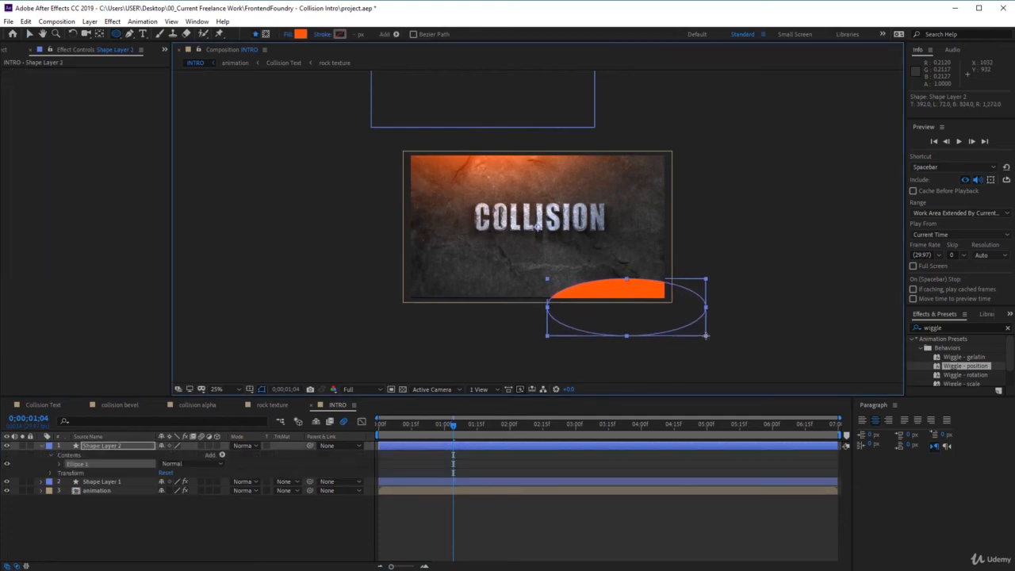
# Change the new ellipse's fill color to light blue 92D6F6.
pyautogui.click(301, 35)
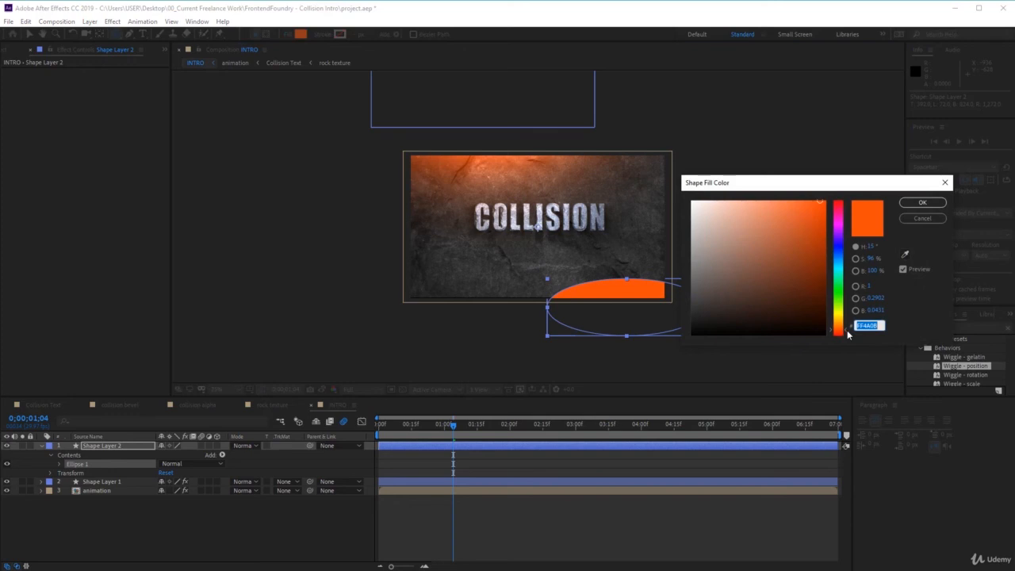
pyautogui.write('92')
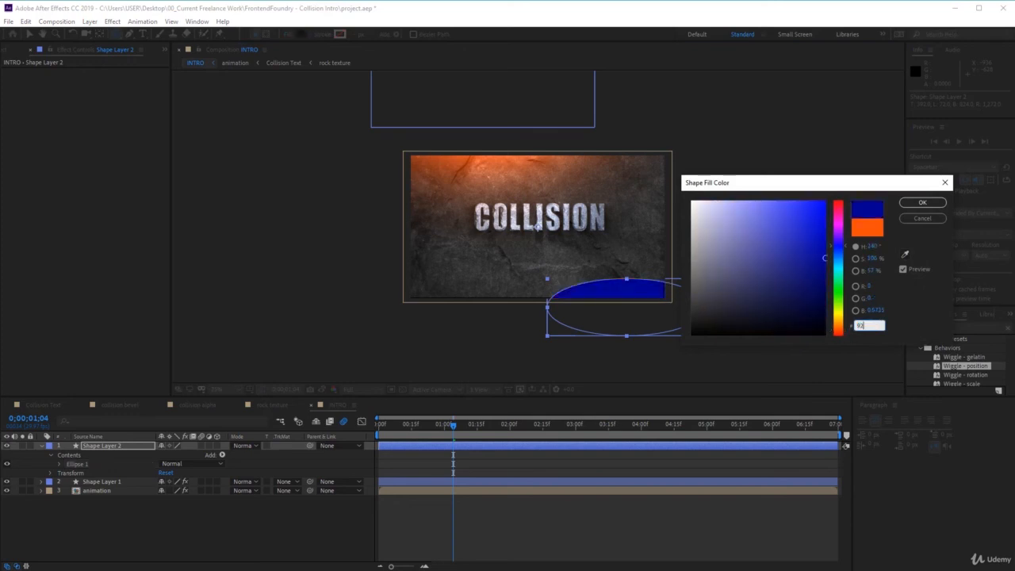
pyautogui.write('D')
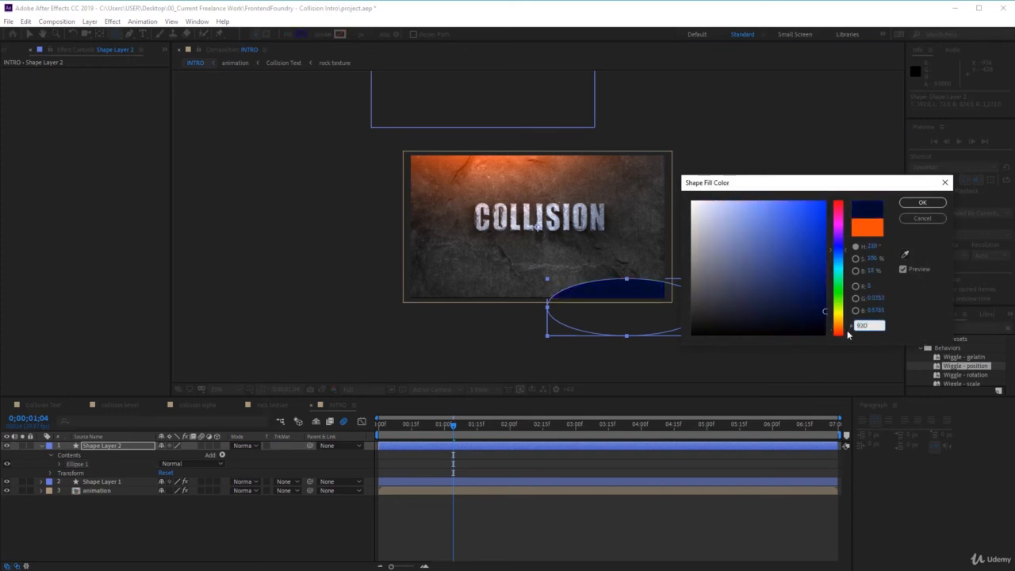
pyautogui.write('6F6')
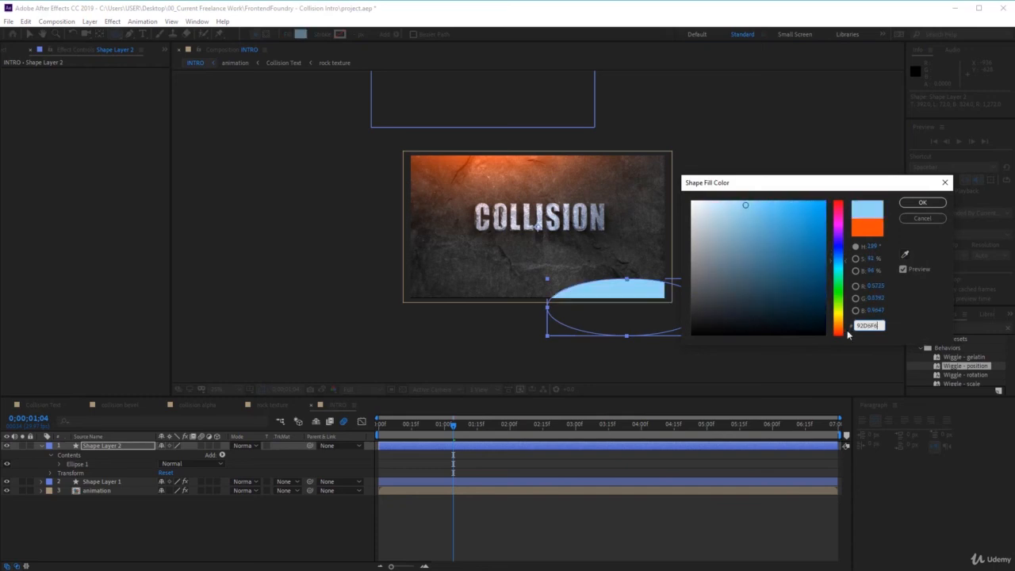
pyautogui.press('Return')
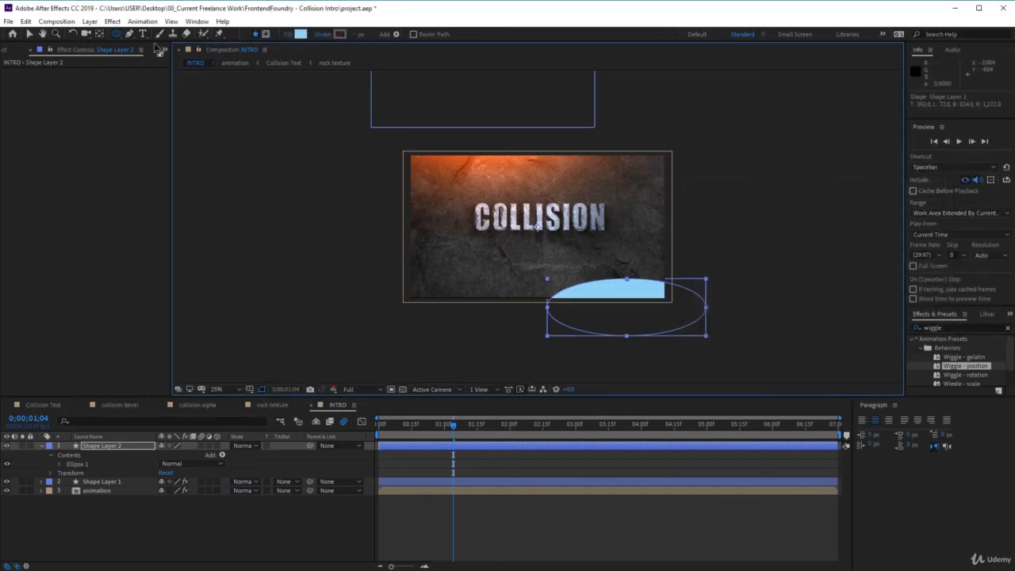
# Apply a Fast Box Blur to the light blue ellipse layer and set its Blur Radius to 375.
pyautogui.click(112, 22)
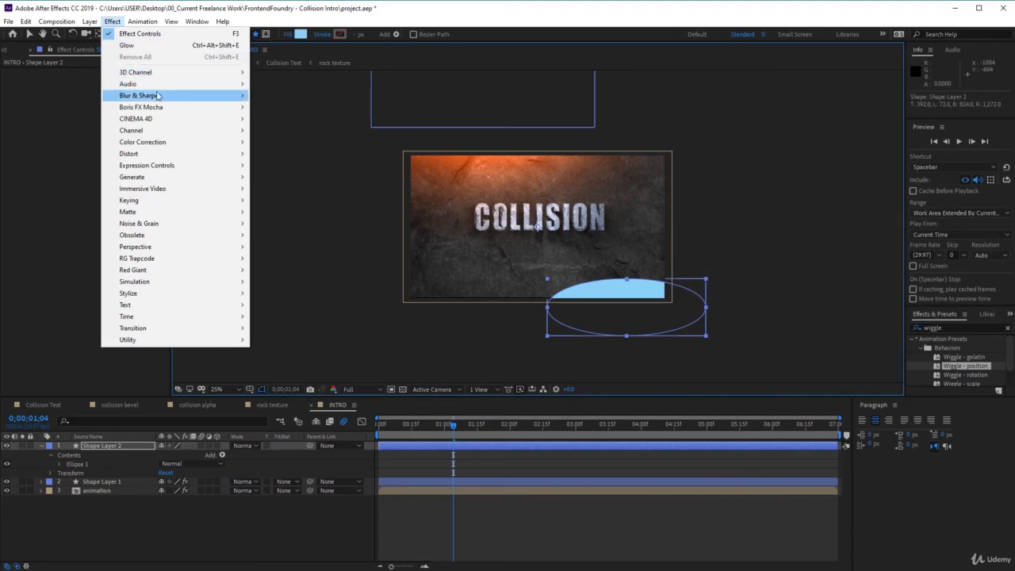
pyautogui.moveTo(168, 96)
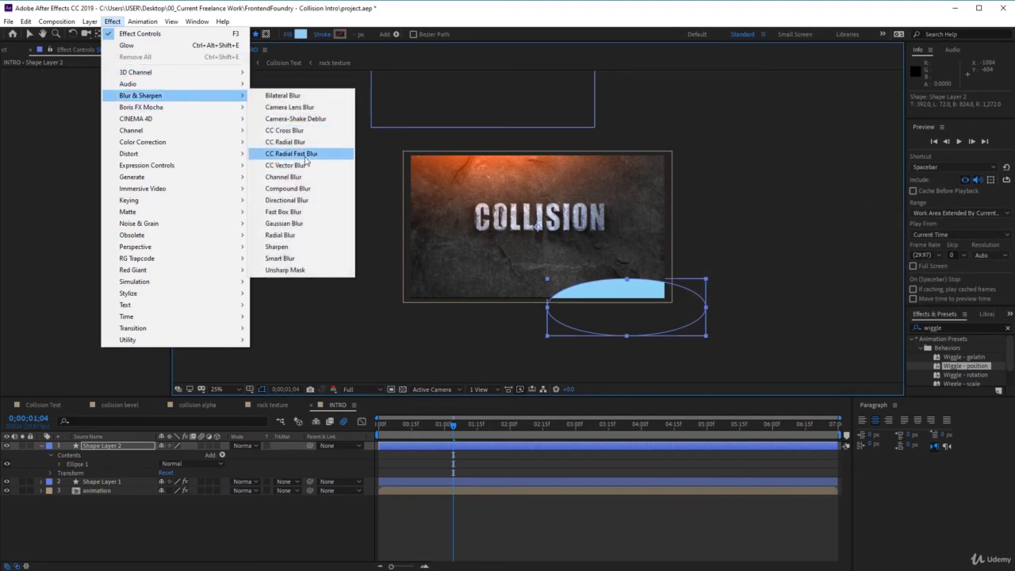
pyautogui.click(313, 217)
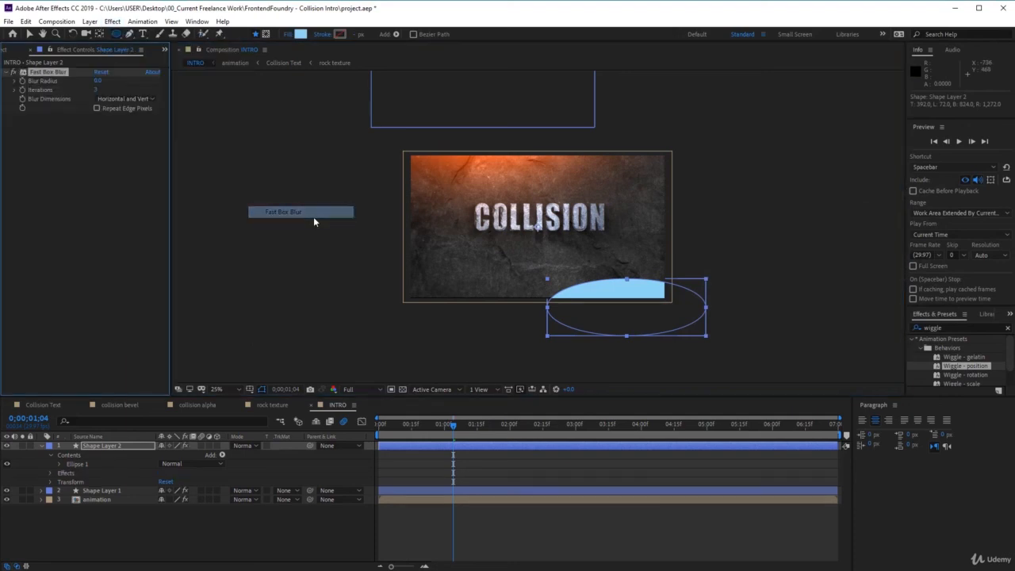
pyautogui.click(99, 81)
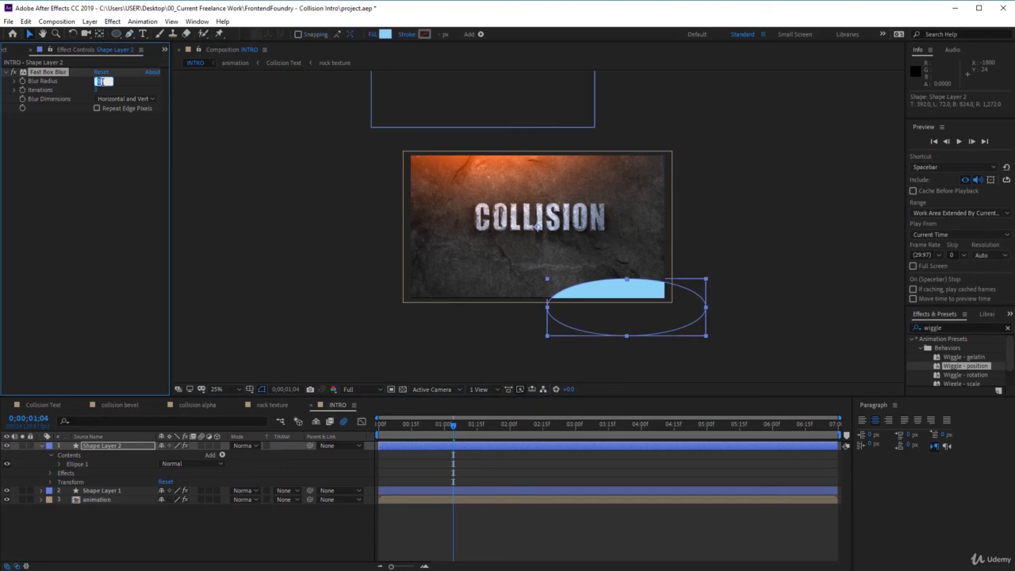
pyautogui.write('375')
pyautogui.press('Return')
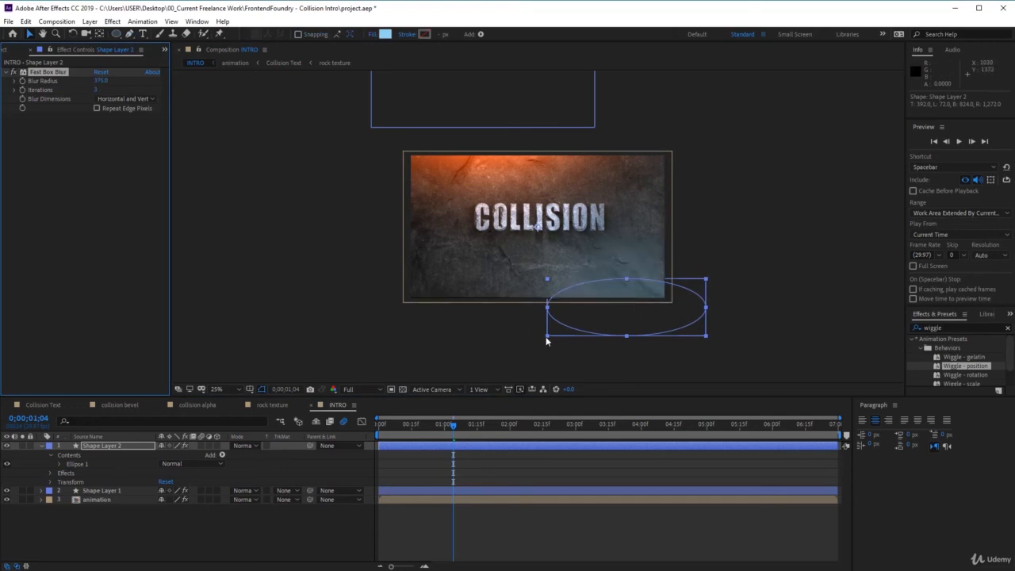
# Widen the blurred blue ellipse and shift it slightly down at the frame's lower-right corner, with its layer position at about 656, 556.
pyautogui.moveTo(546, 336)
pyautogui.mouseDown()
pyautogui.moveTo(539, 354)
pyautogui.moveTo(550, 345)
pyautogui.mouseUp()
pyautogui.moveTo(709, 334); pyautogui.dragTo(673, 336)
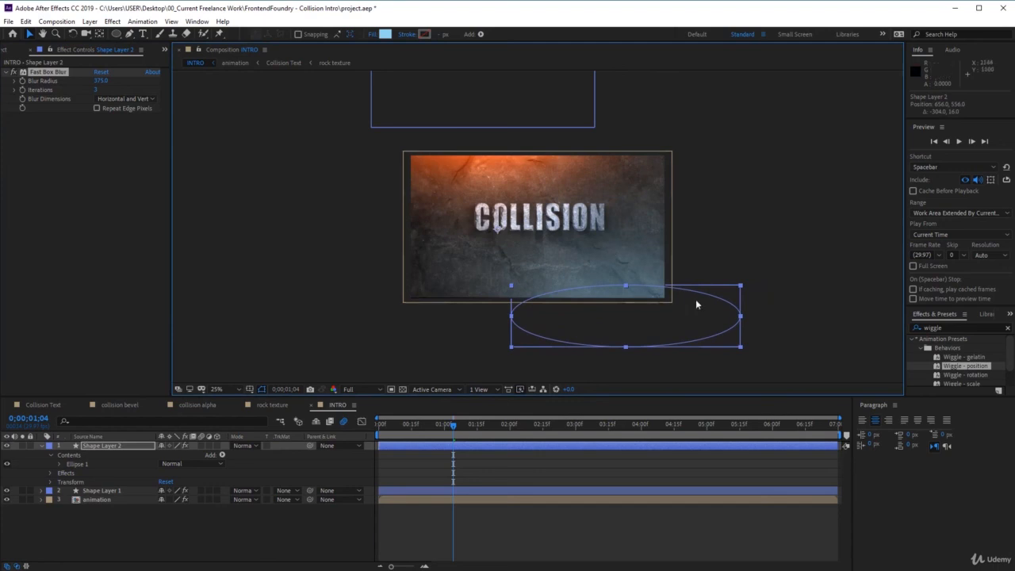